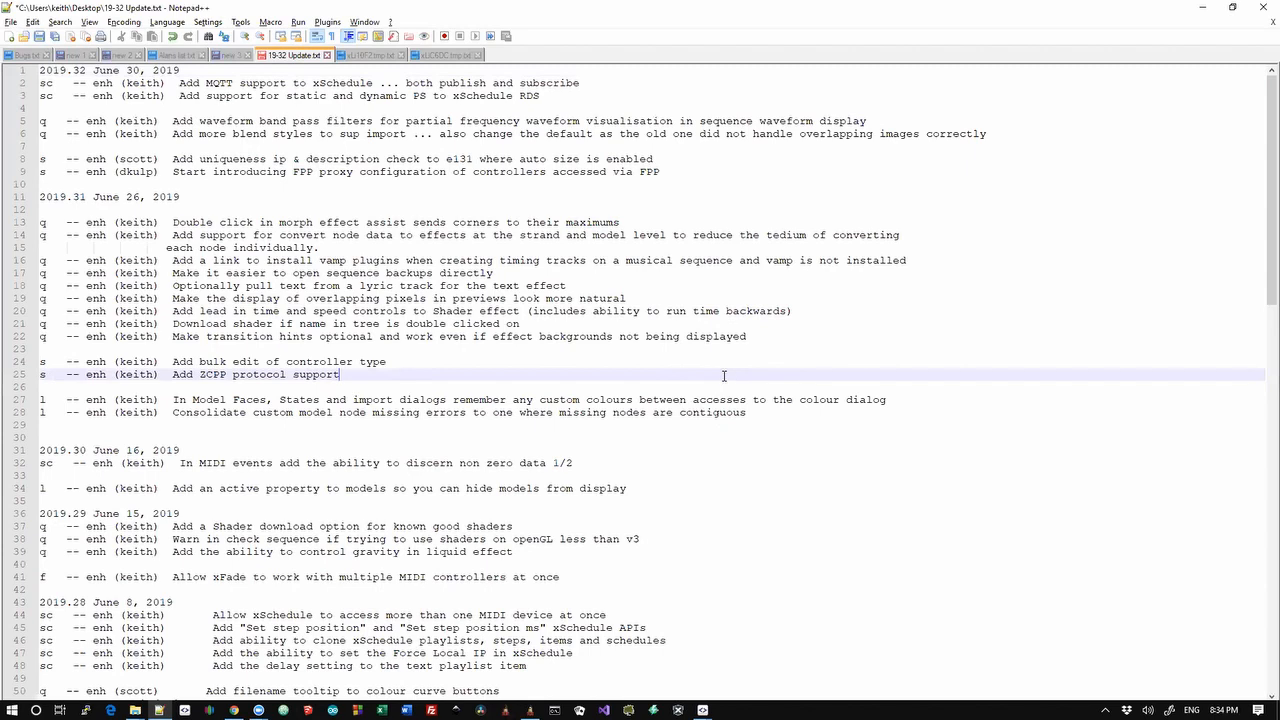
Select changelog lines 103–104 about sending and receiving ArtNET triggers, then switch to xSchedule
key(Page_Down)
key(Page_Down)
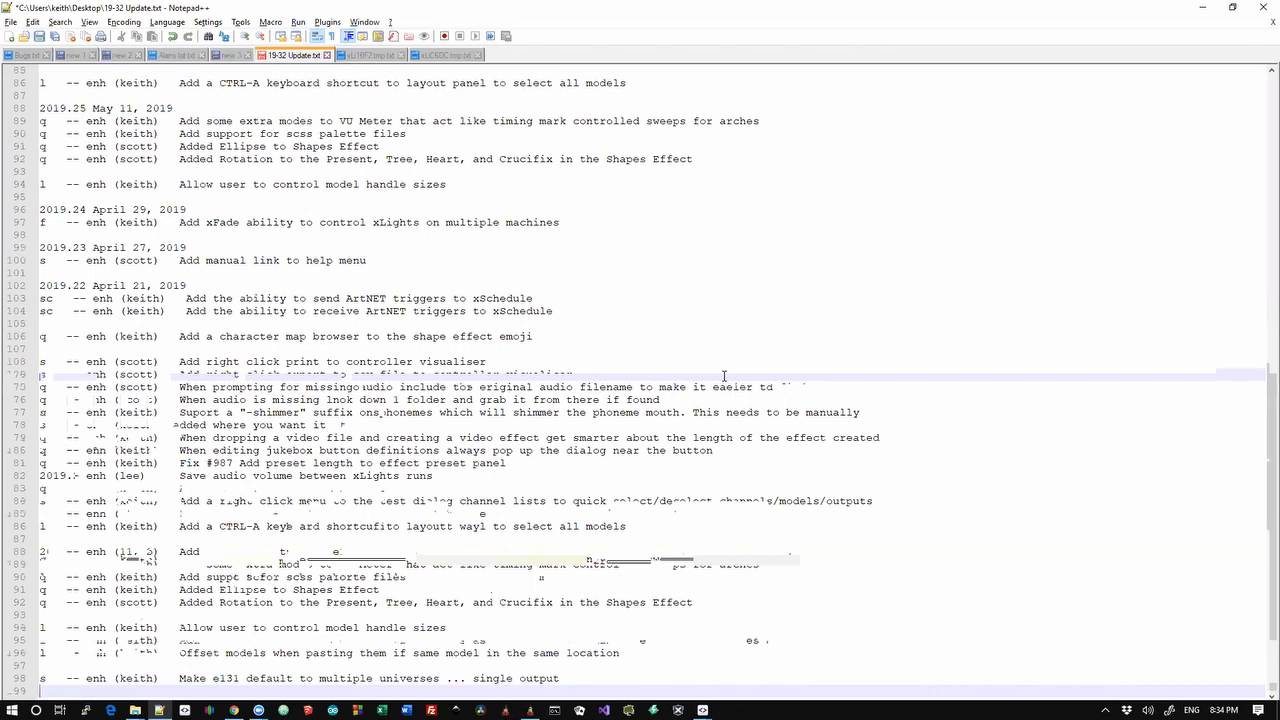
key(Up)
key(Up)
key(Up)
key(Up)
key(Up)
key(Up)
key(Up)
key(Up)
key(Up)
key(Up)
key(Up)
key(Up)
key(Up)
key(Up)
key(Up)
key(Up)
key(Up)
key(Up)
key(Up)
key(Up)
key(Up)
key(Up)
key(Up)
key(Up)
key(Up)
key(Up)
key(Up)
key(Up)
key(Up)
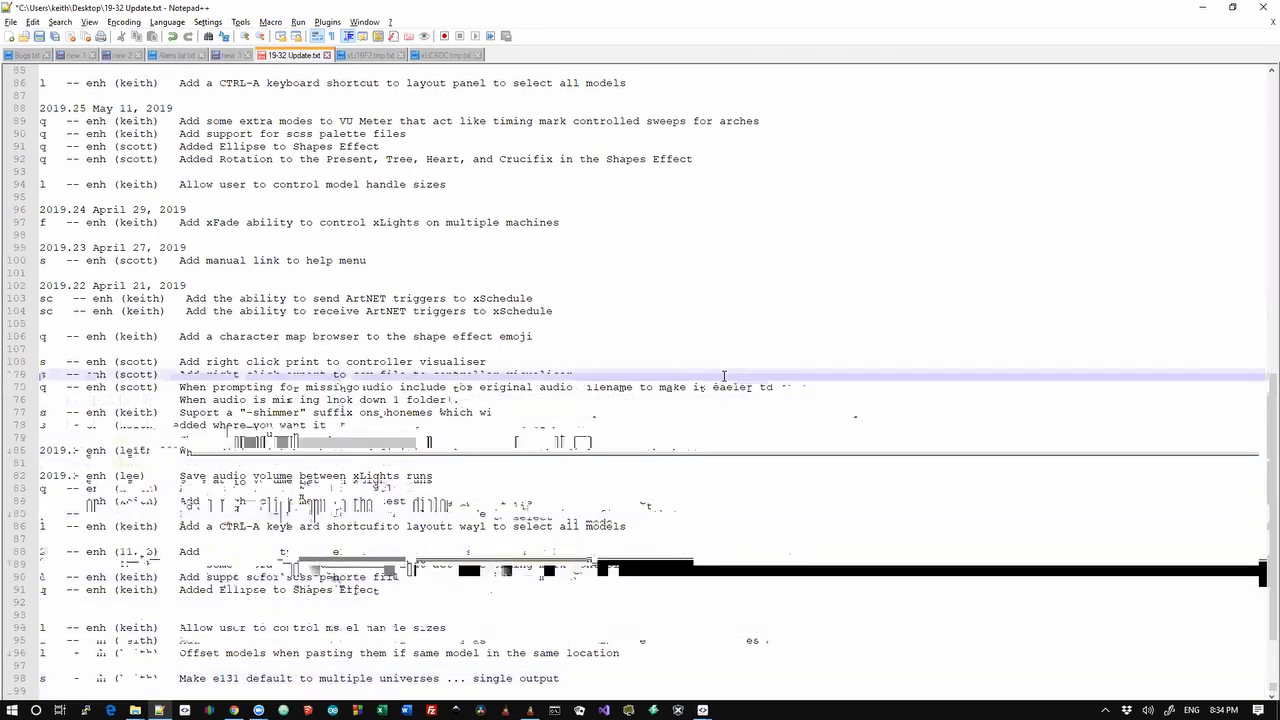
key(shift+Up)
key(shift+Up)
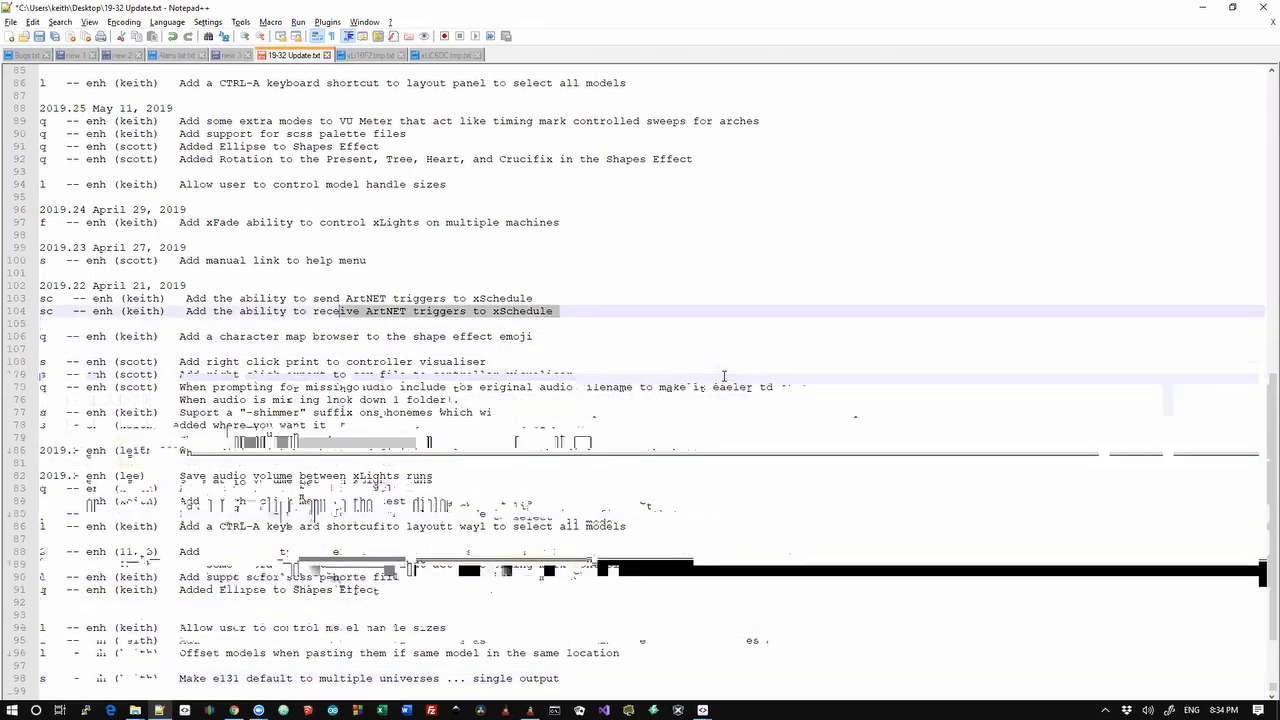
key(Up)
key(Down)
key(shift+Down)
key(shift+Down)
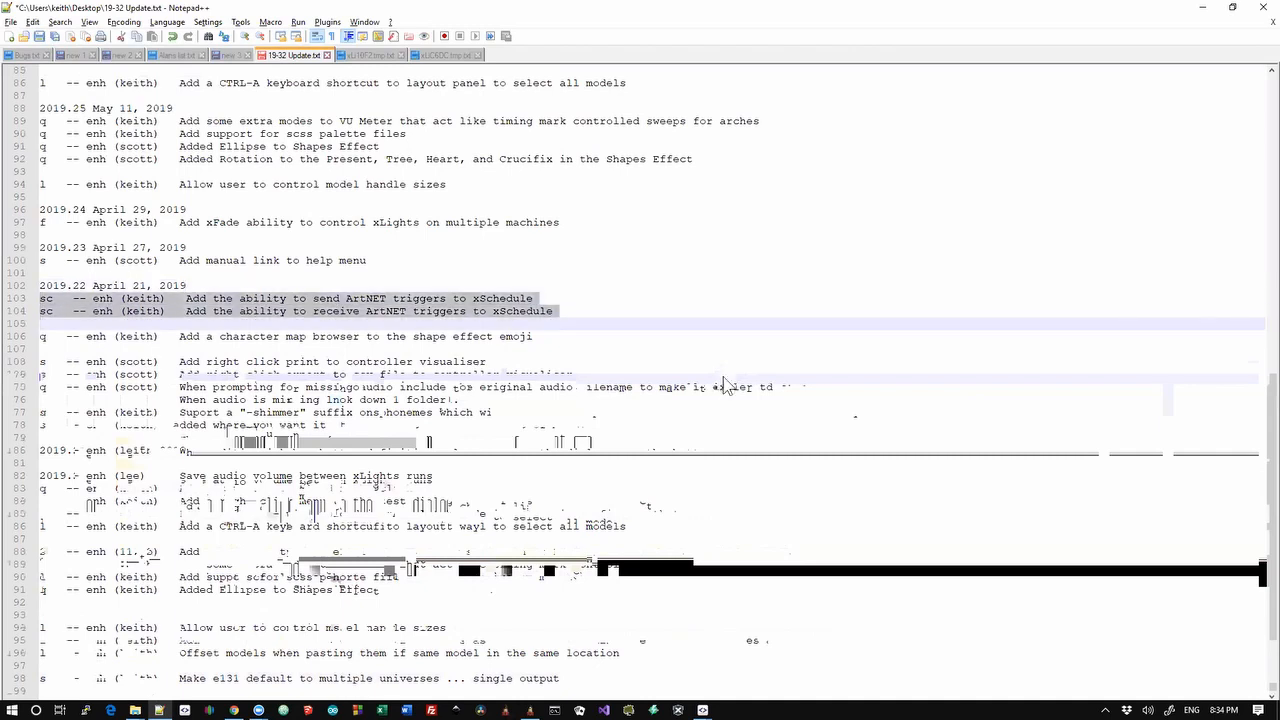
key(alt+Tab)
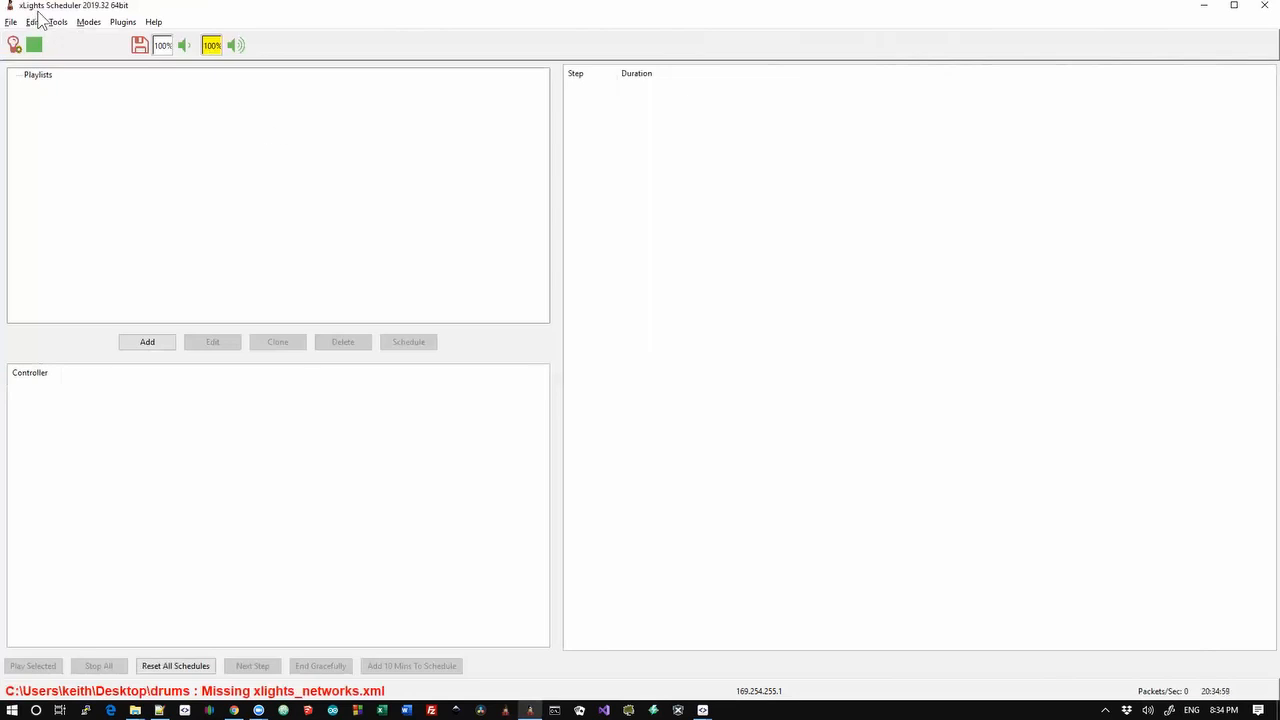
right_click(49, 79)
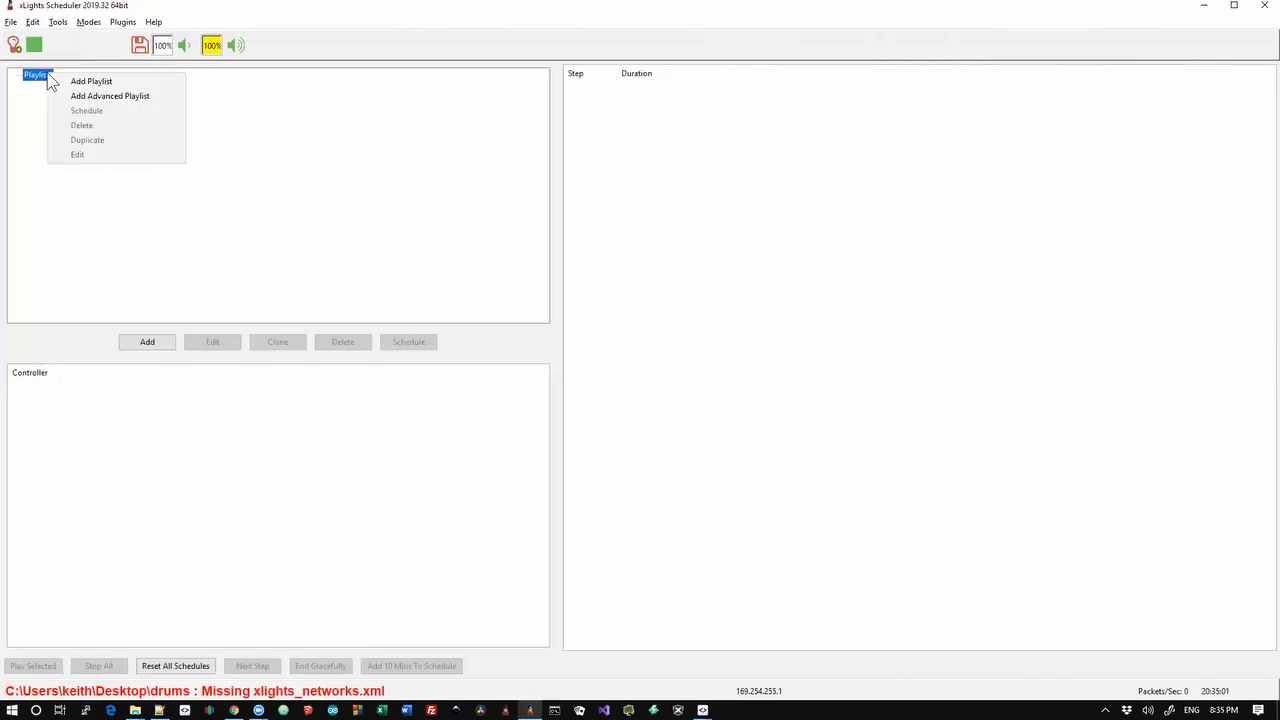
click(91, 95)
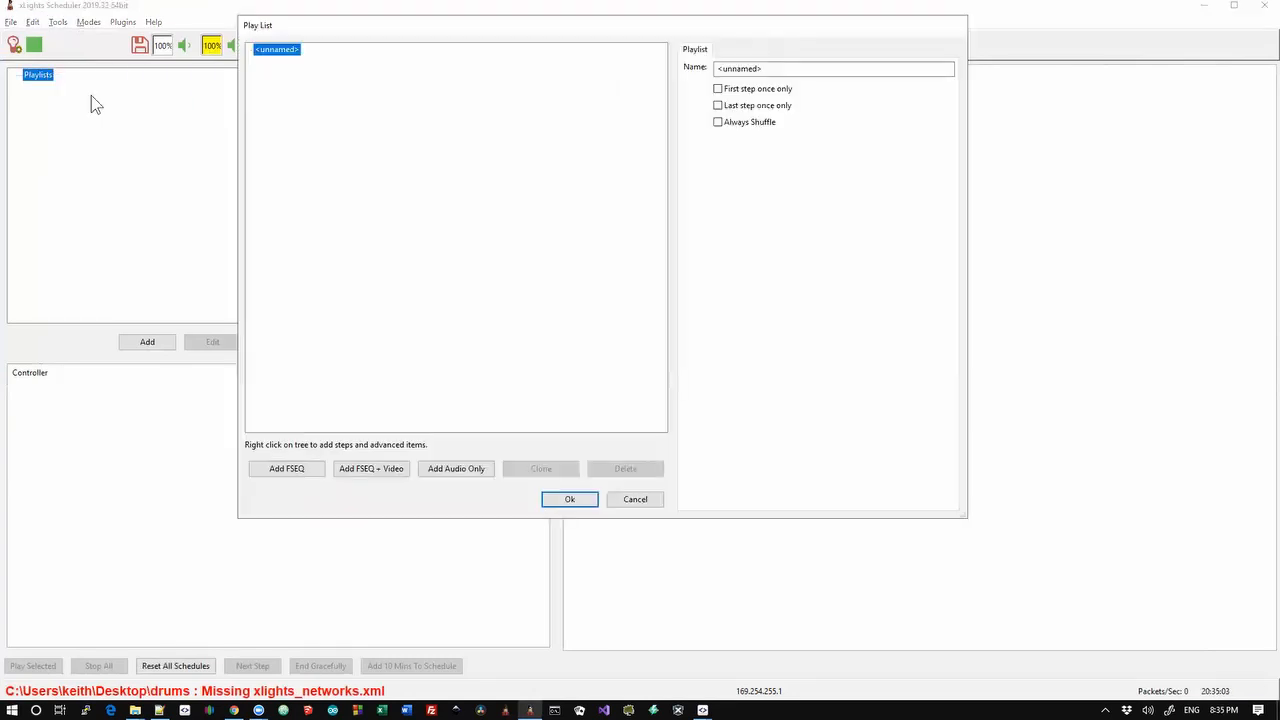
right_click(288, 58)
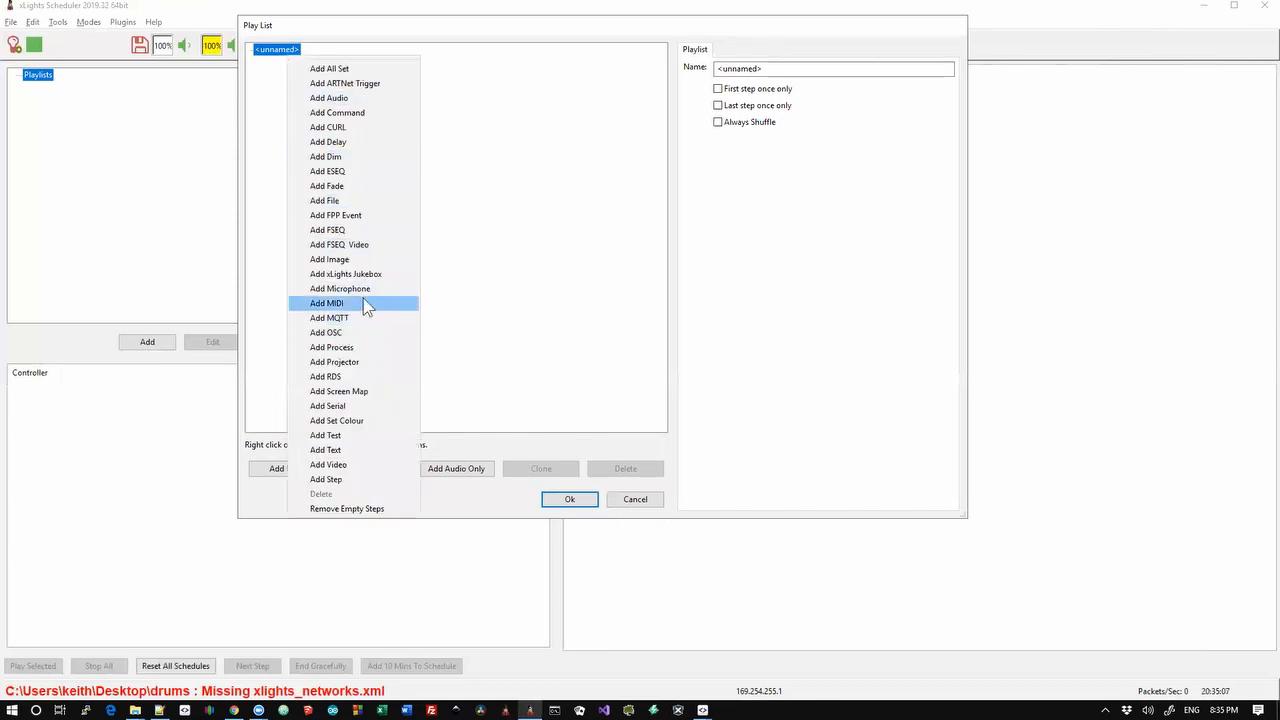
click(350, 83)
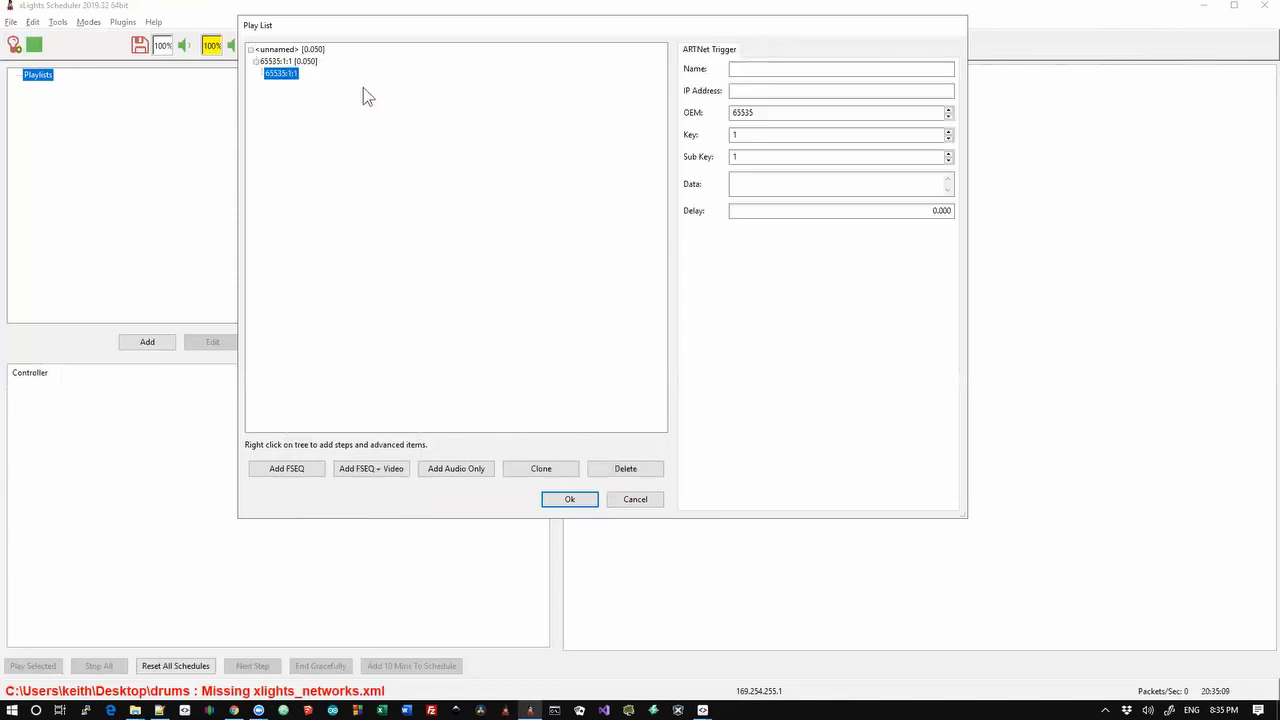
click(755, 69)
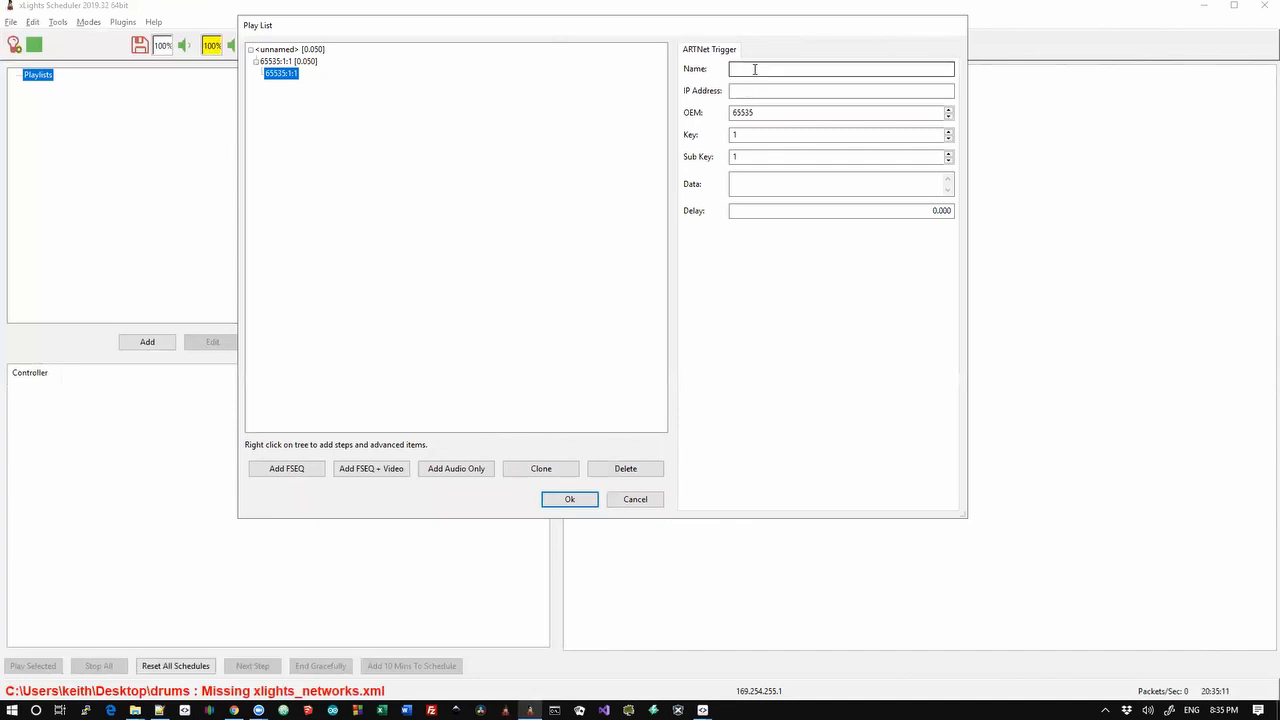
click(750, 91)
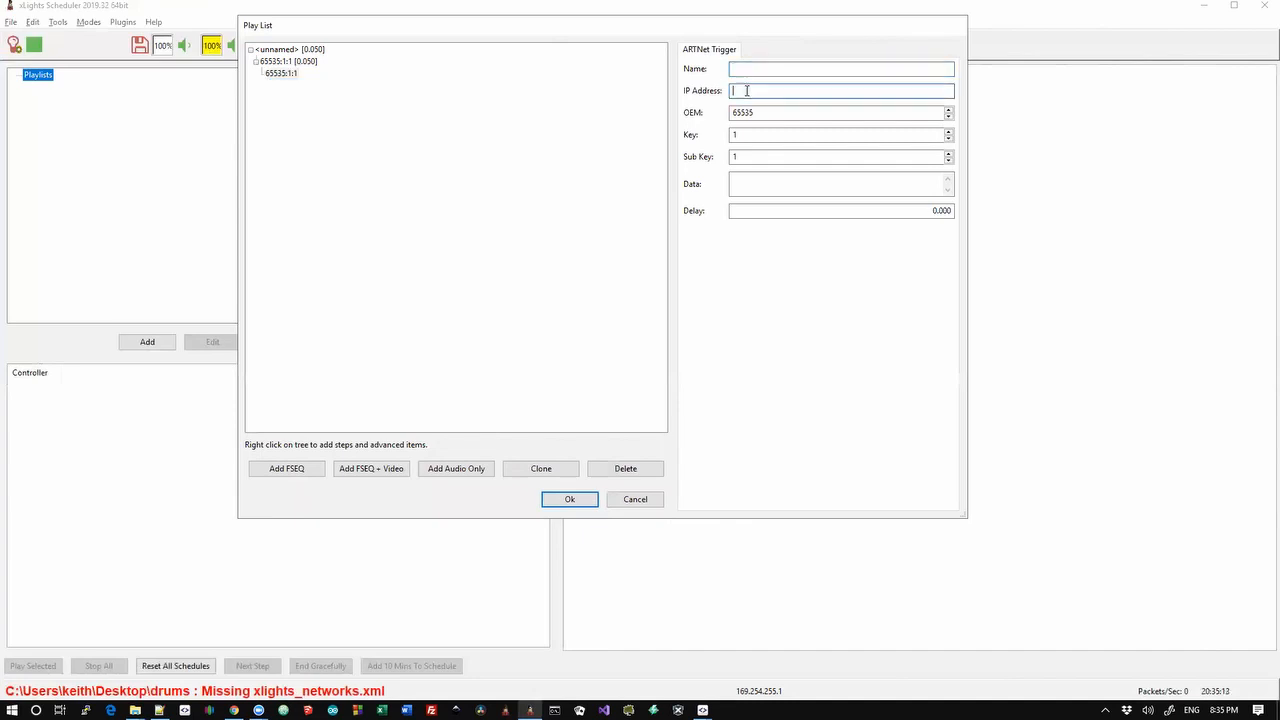
click(757, 110)
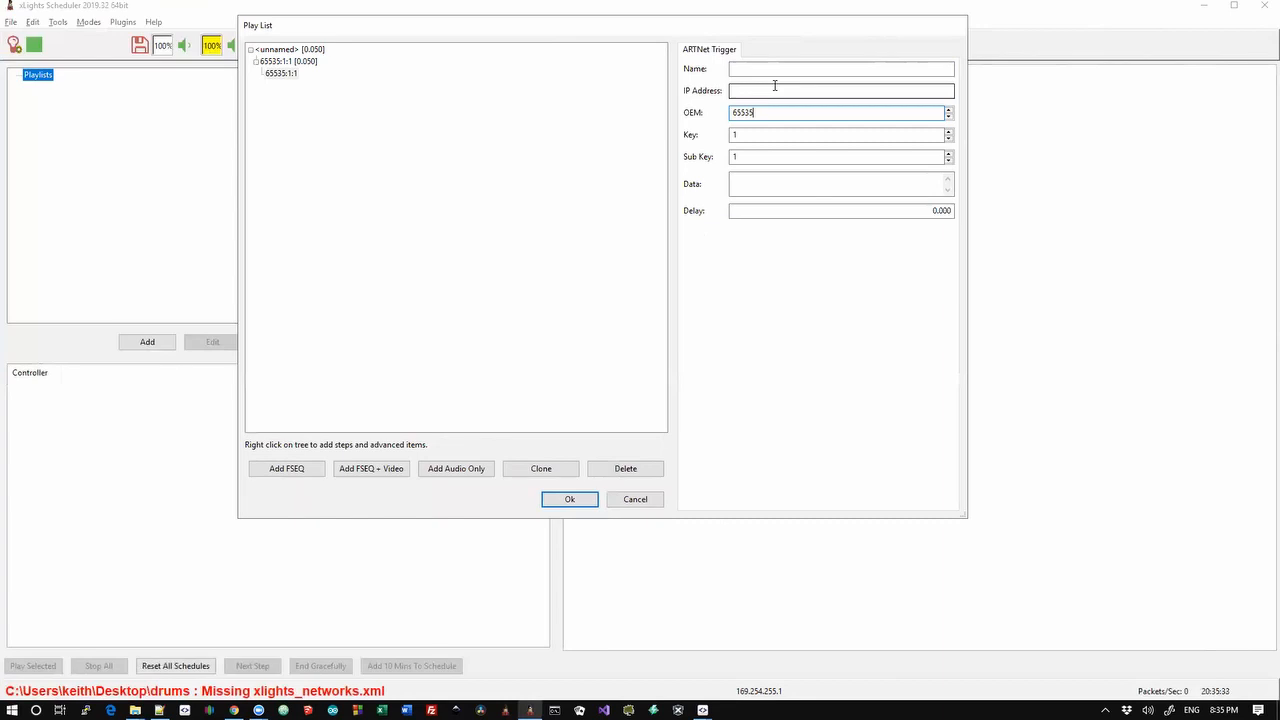
click(636, 501)
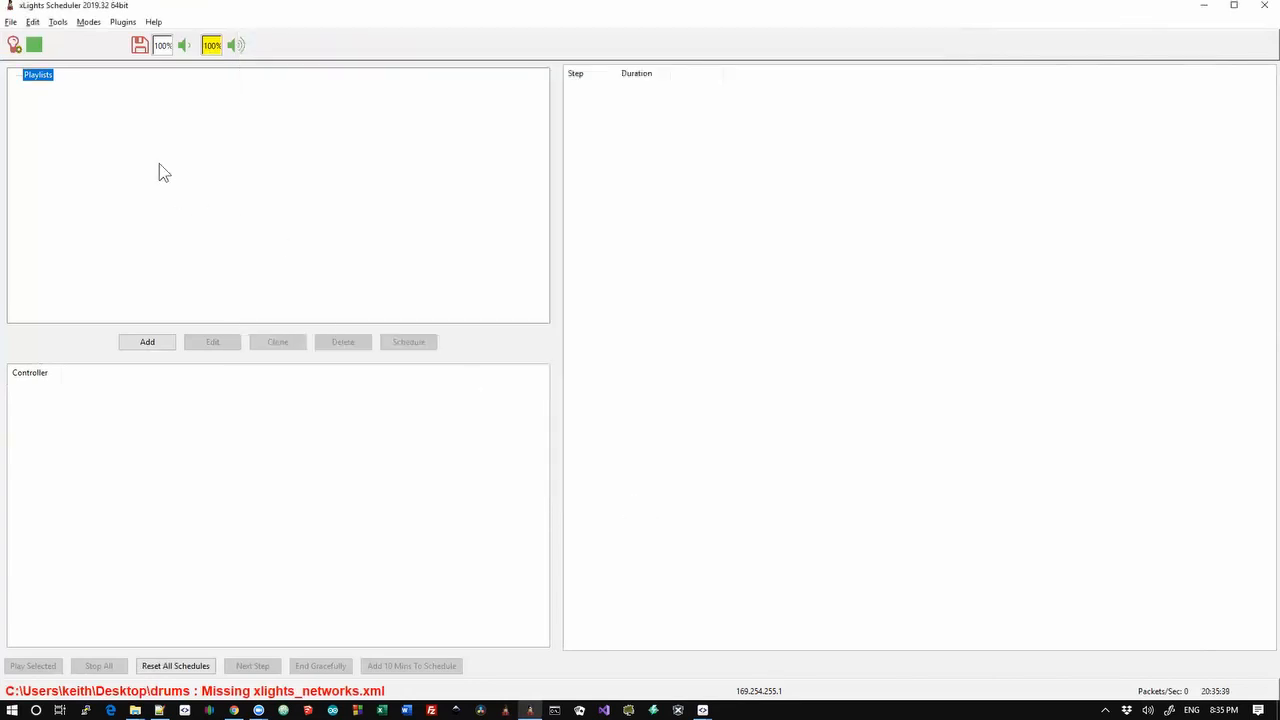
click(35, 22)
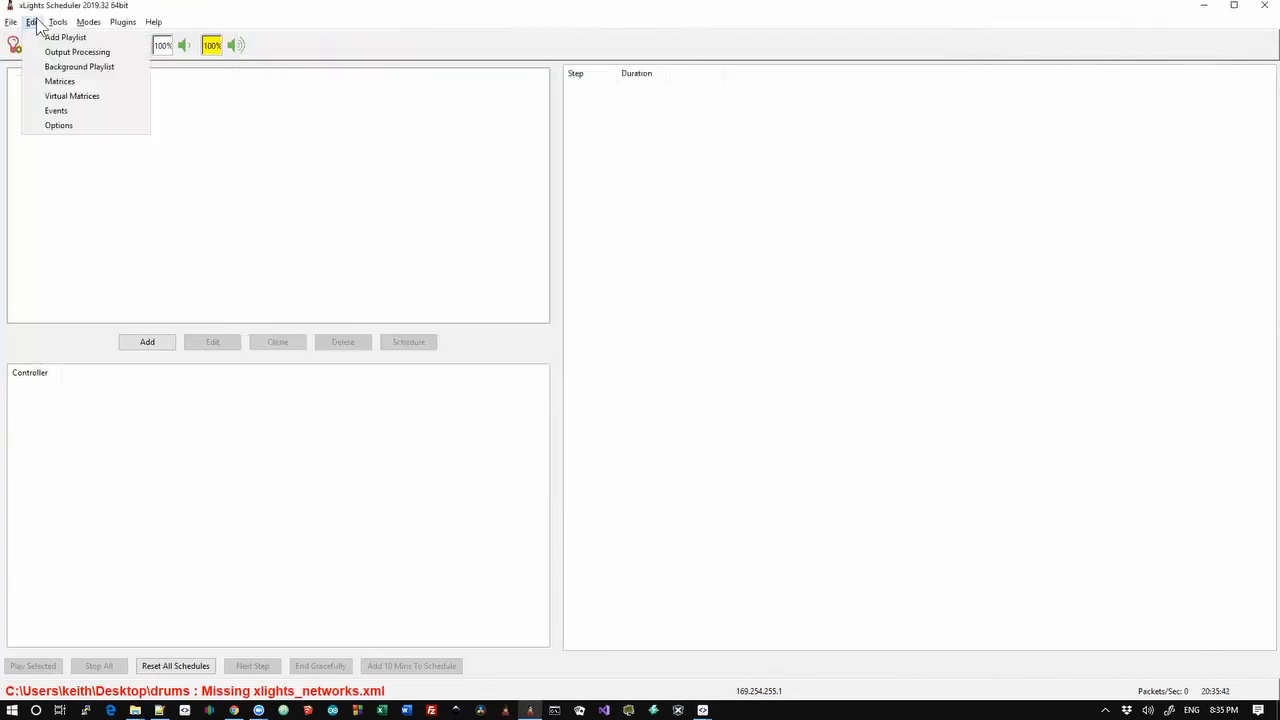
click(71, 110)
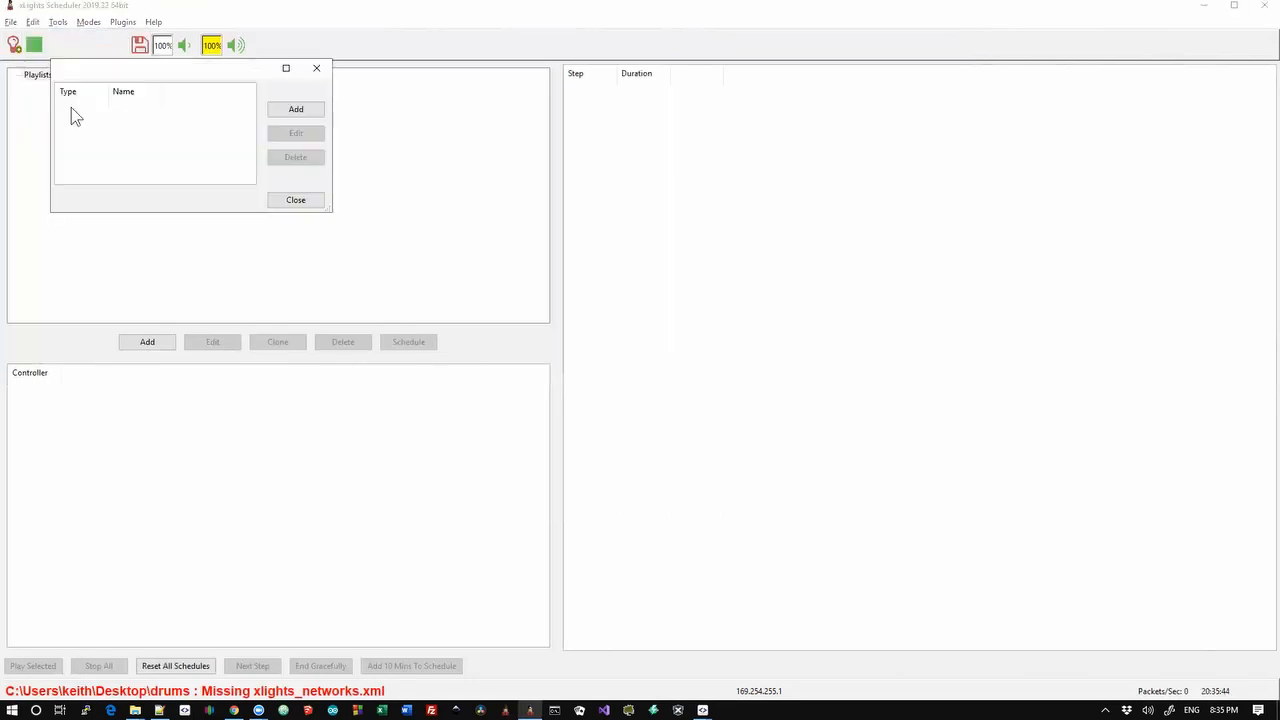
click(295, 110)
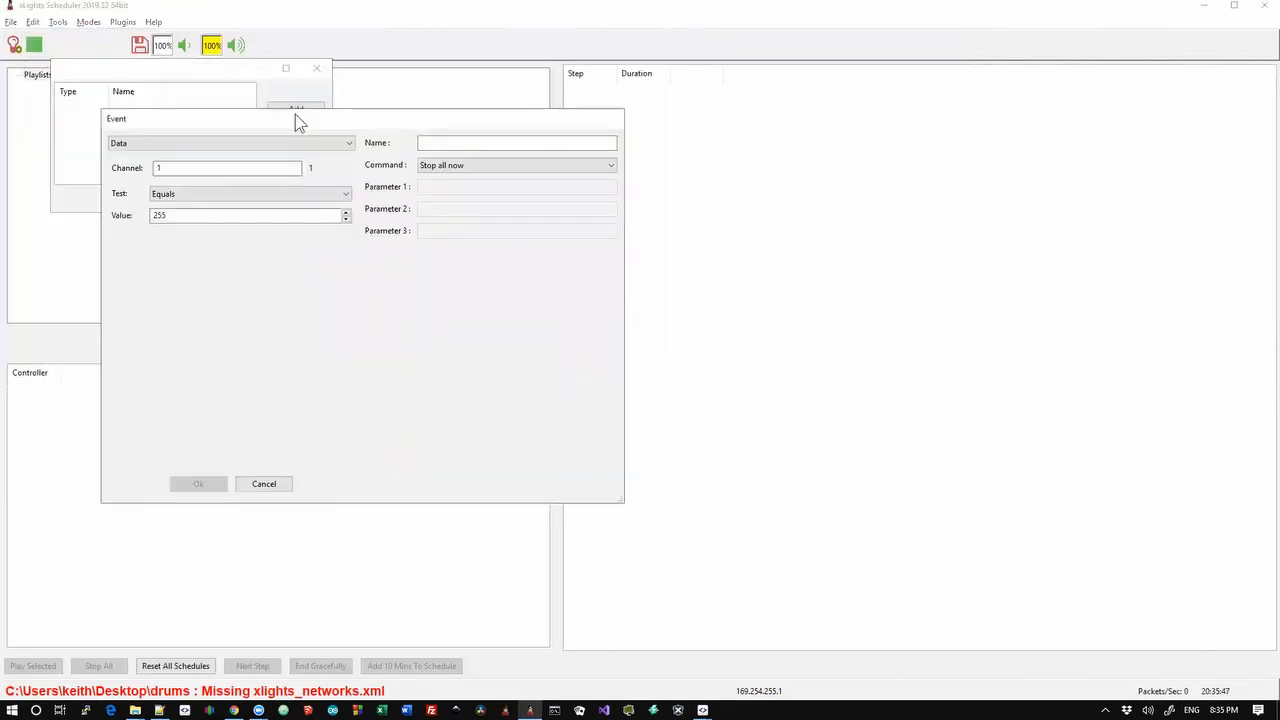
click(278, 146)
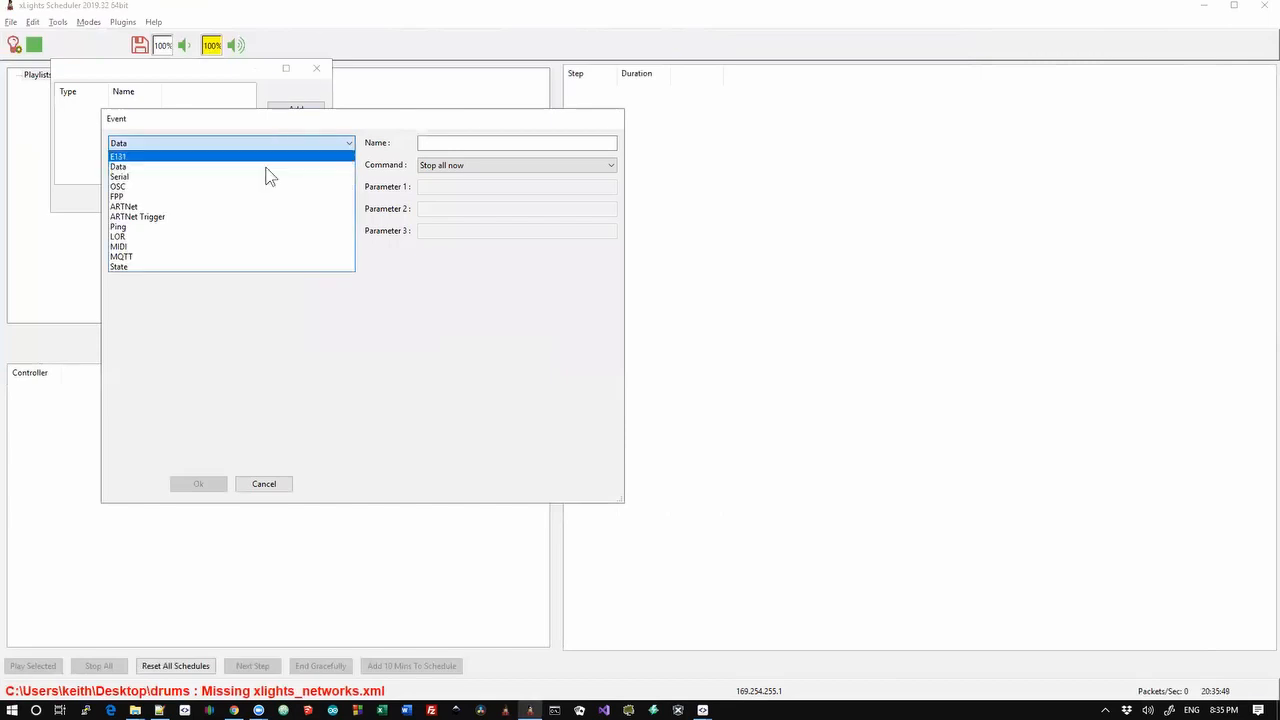
click(228, 226)
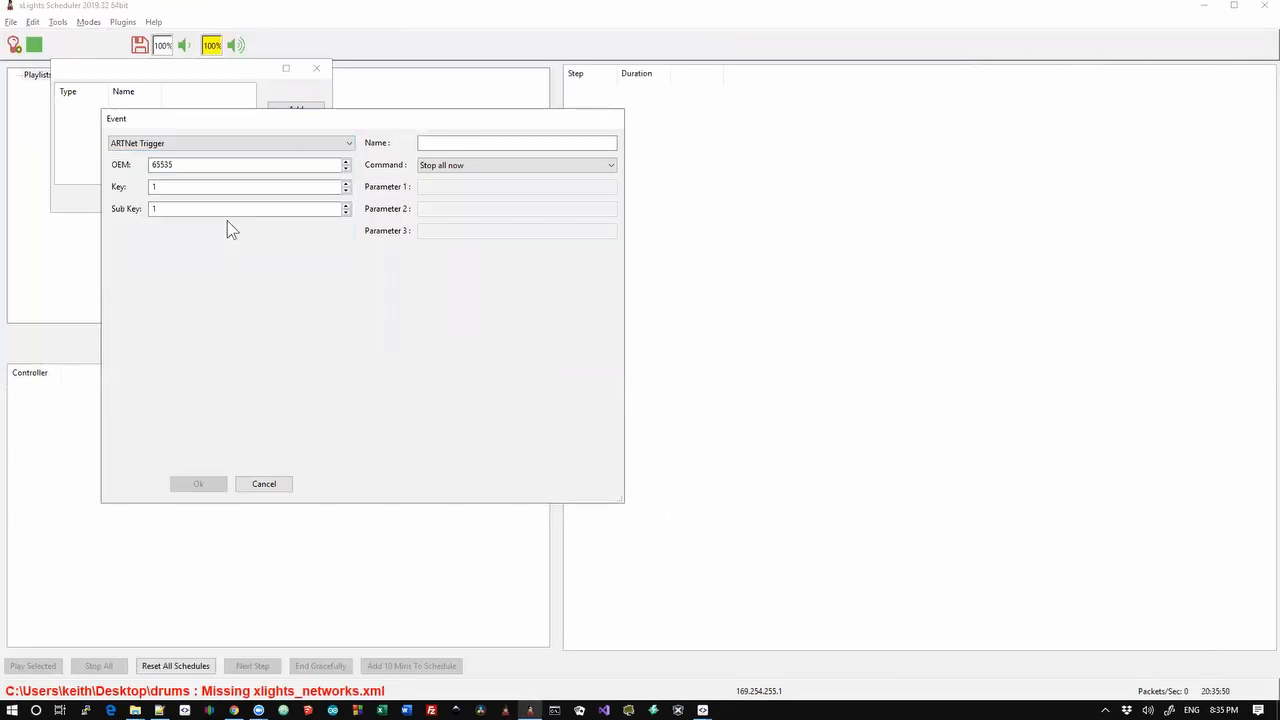
click(161, 166)
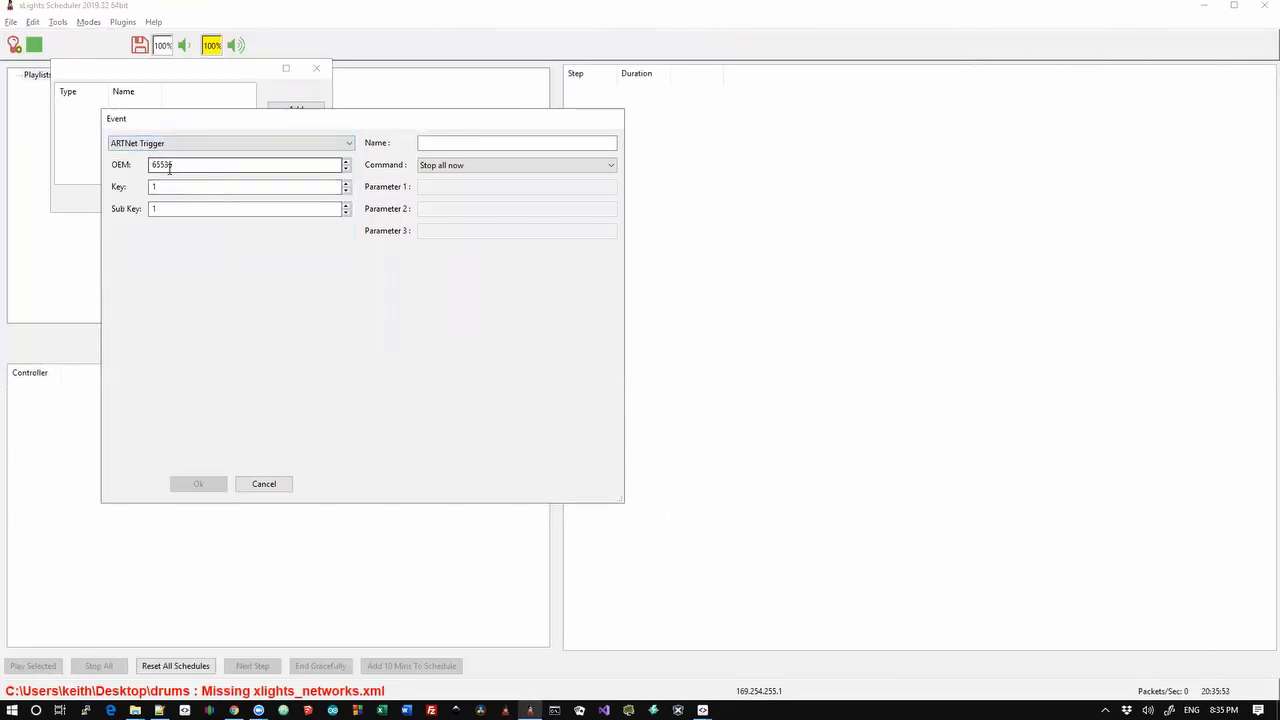
click(194, 186)
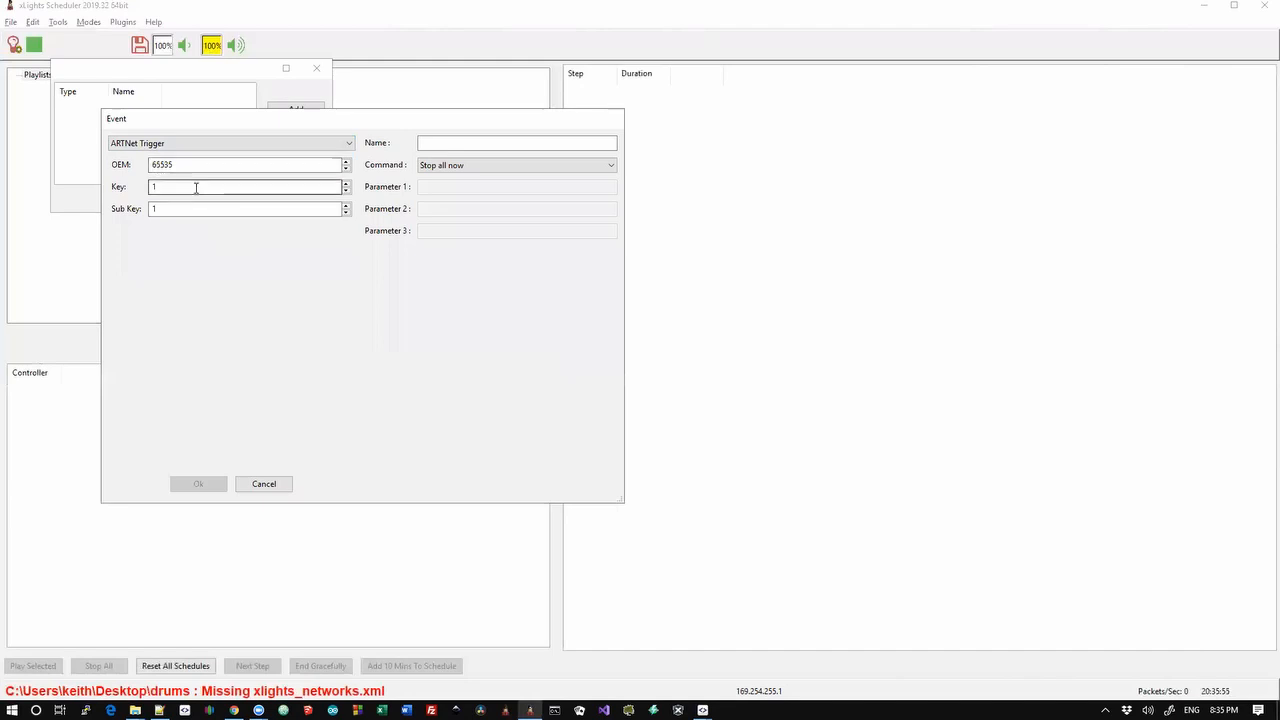
click(206, 207)
click(487, 140)
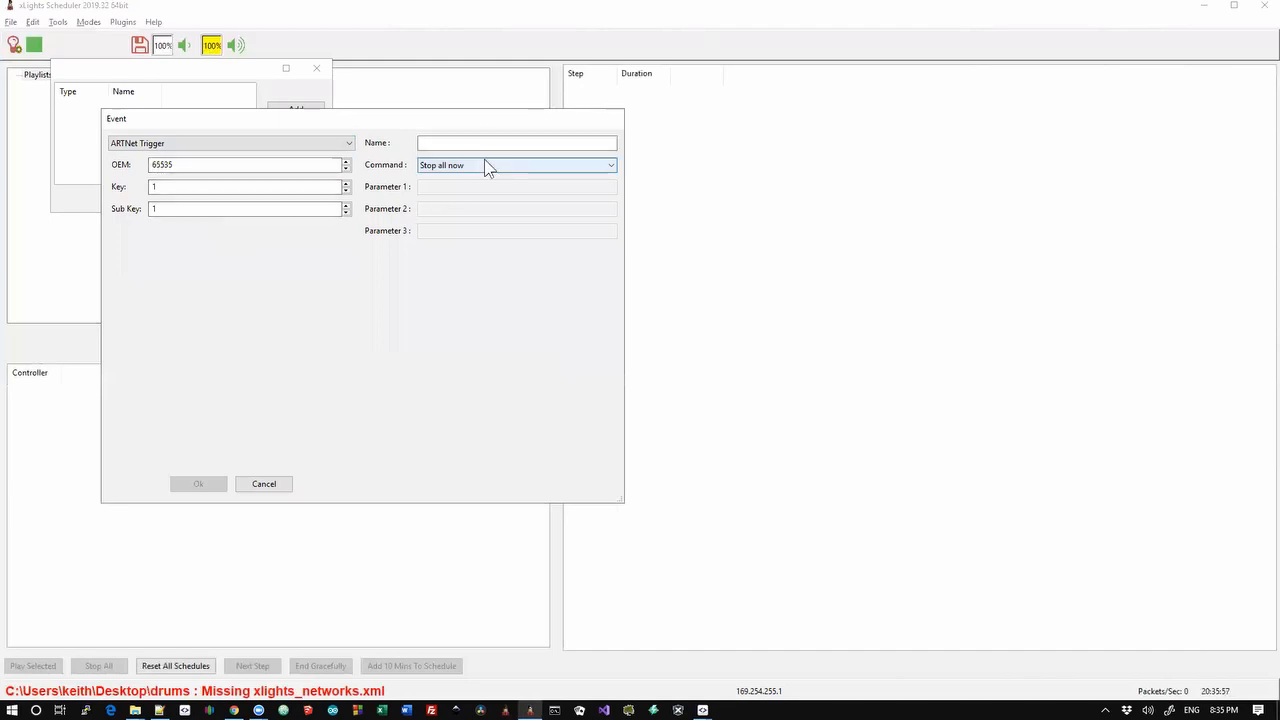
click(484, 162)
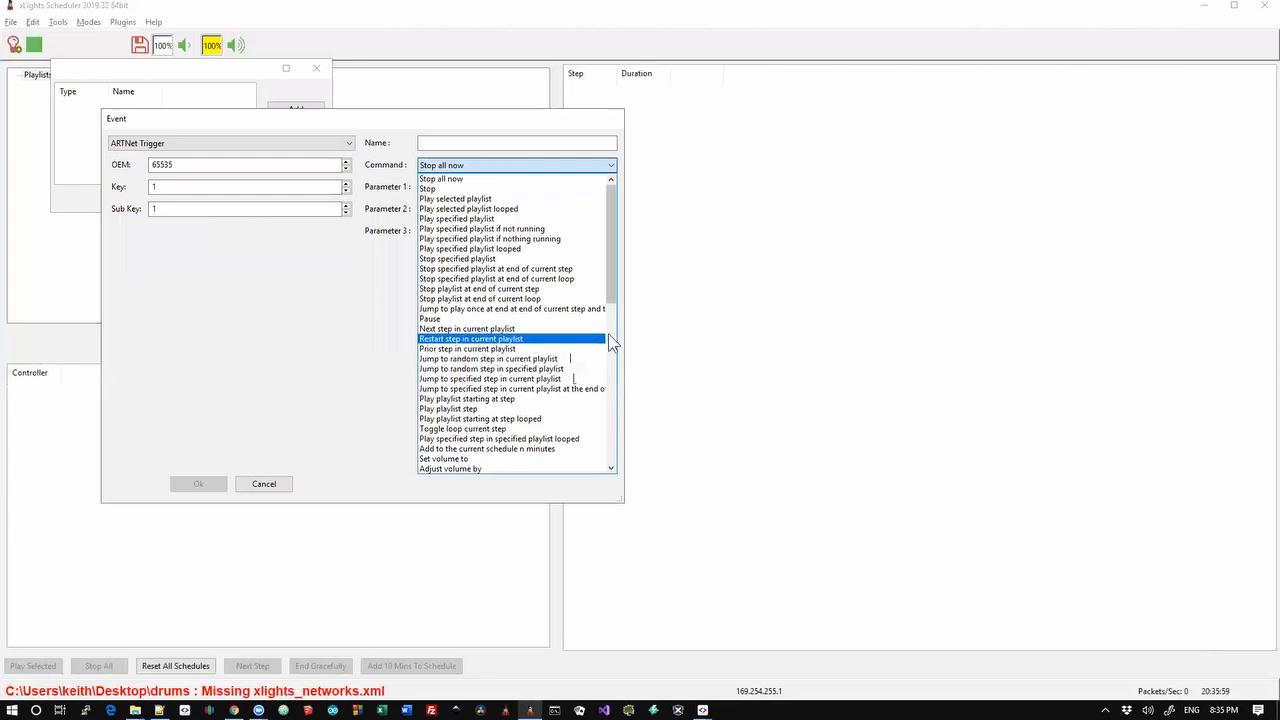
scroll(608, 333, down, 10)
drag(609, 324, 613, 188)
click(265, 314)
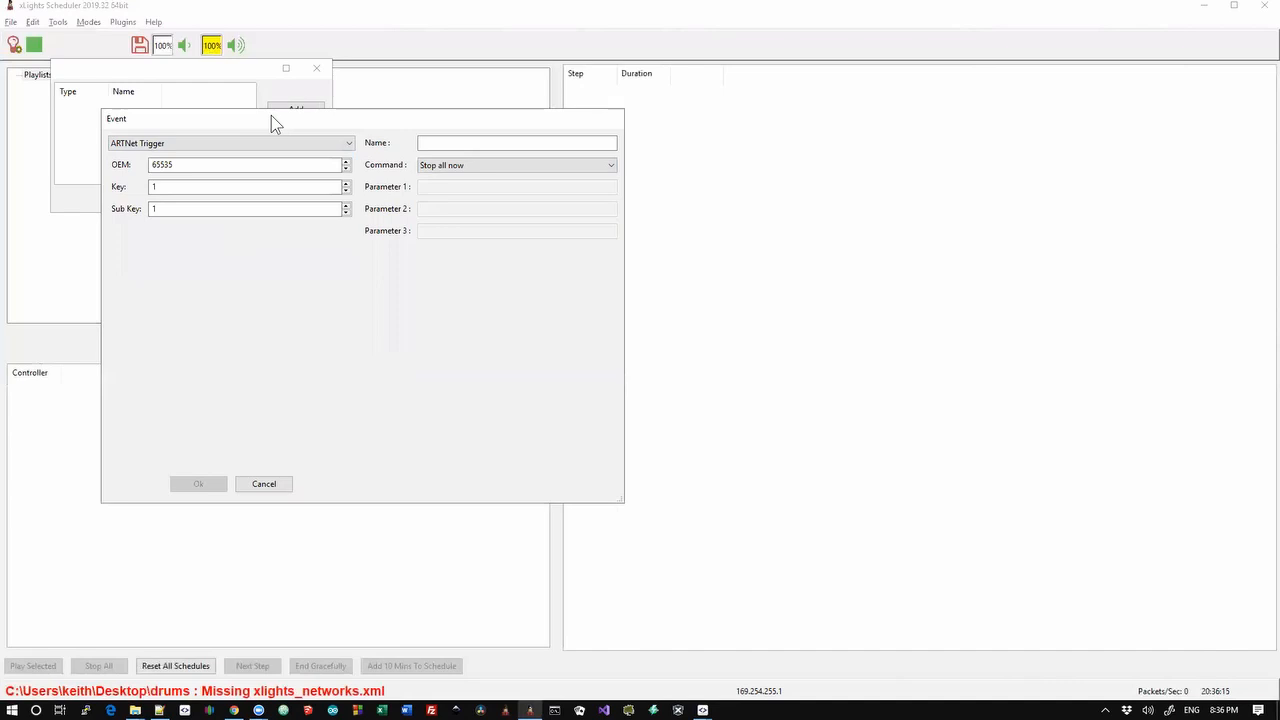
drag(271, 115, 434, 100)
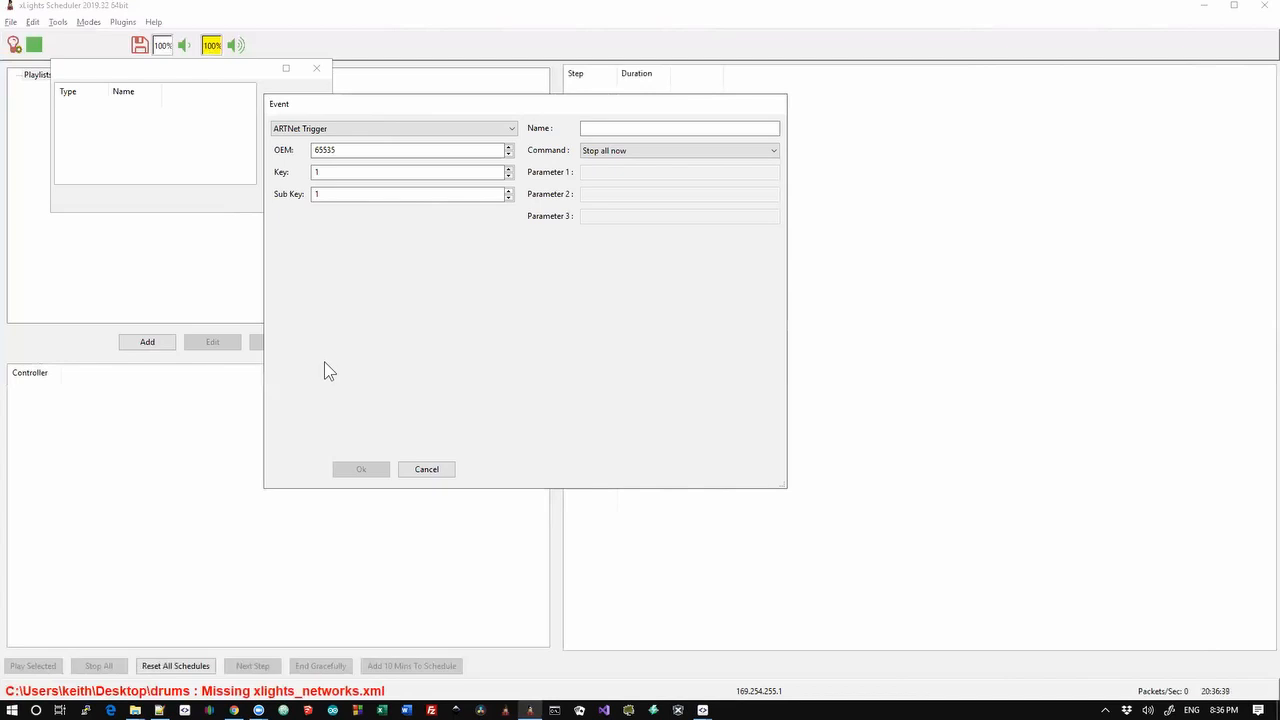
click(418, 467)
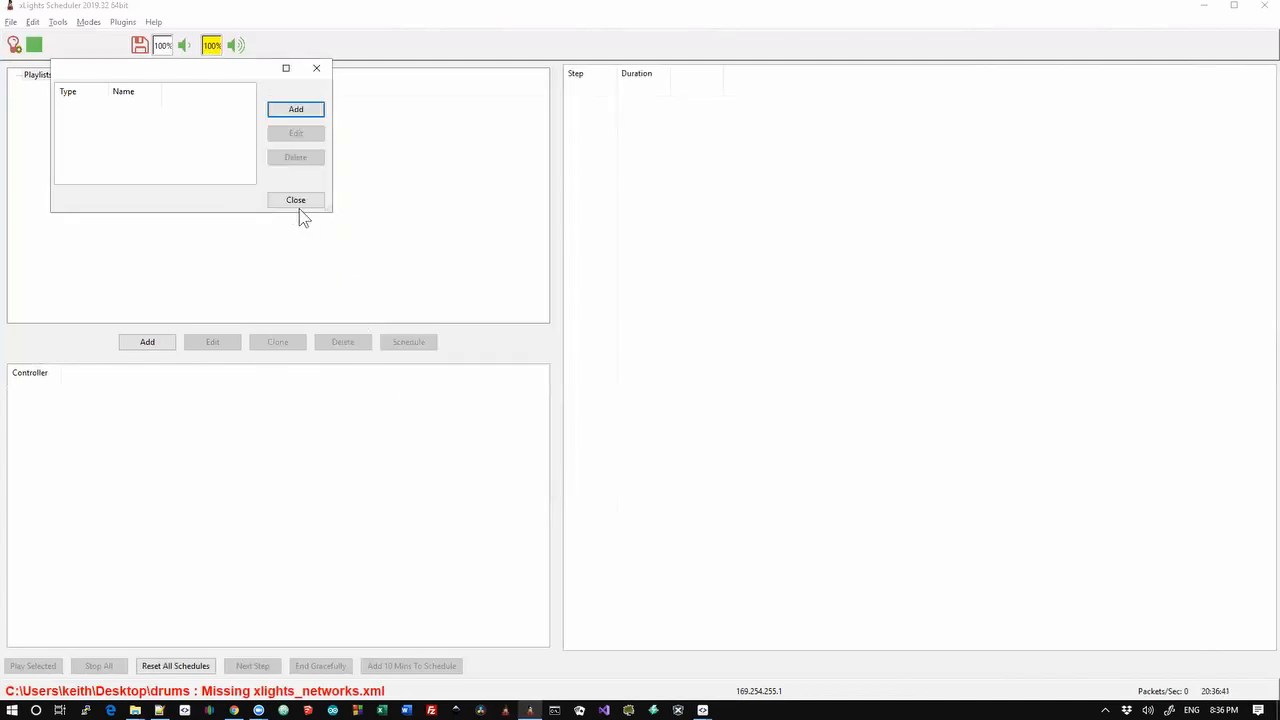
click(296, 204)
key(alt+Tab)
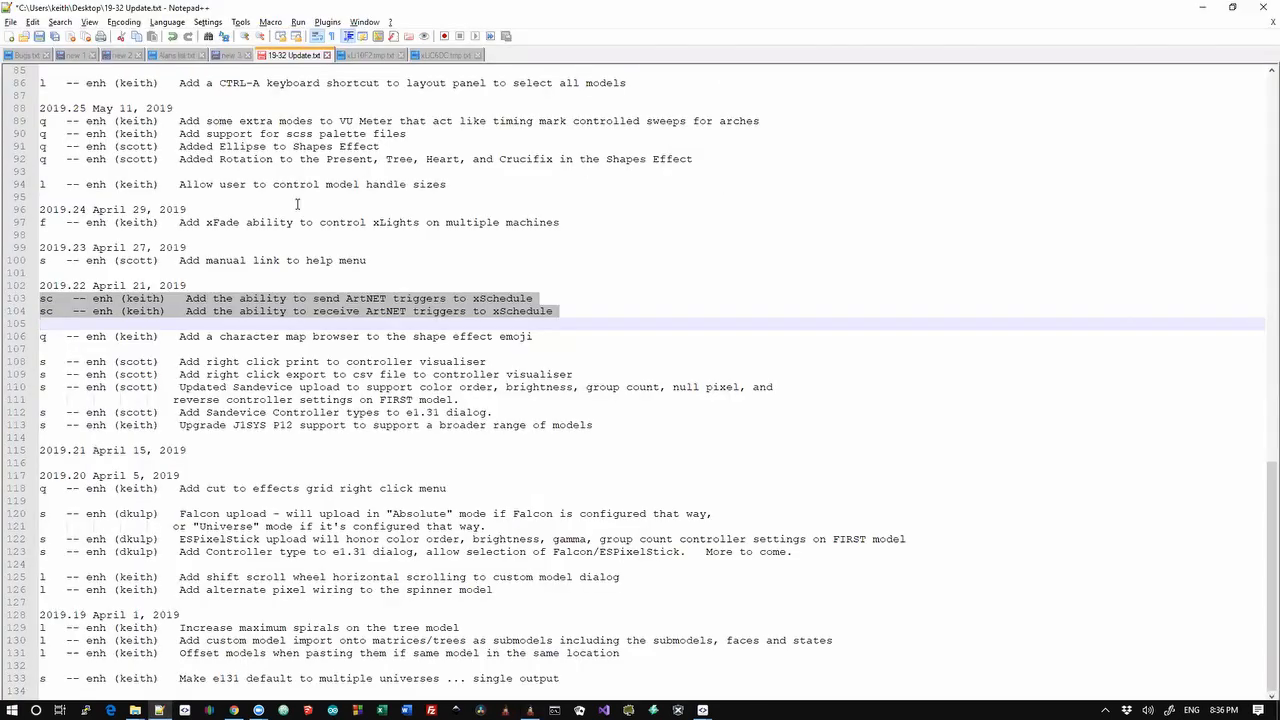
key(Up)
key(Up)
key(Up)
key(Up)
key(Up)
key(Up)
key(Up)
key(Up)
key(Up)
key(Up)
key(Up)
key(Up)
key(Up)
key(Up)
key(Up)
key(Up)
key(Up)
key(Up)
key(Up)
key(Up)
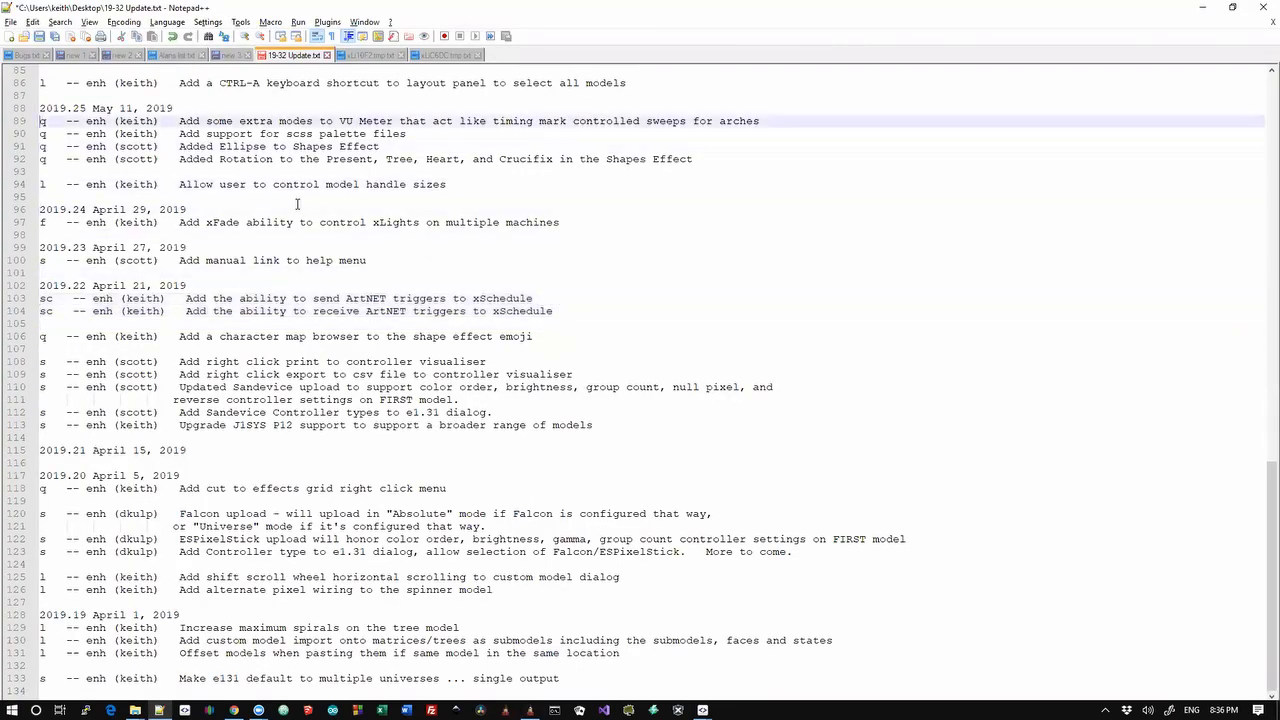
key(Up)
key(Up)
key(Up)
key(Up)
key(Up)
key(Up)
key(Up)
key(Up)
key(Up)
key(Down)
key(Down)
key(Down)
key(Down)
key(Down)
key(Down)
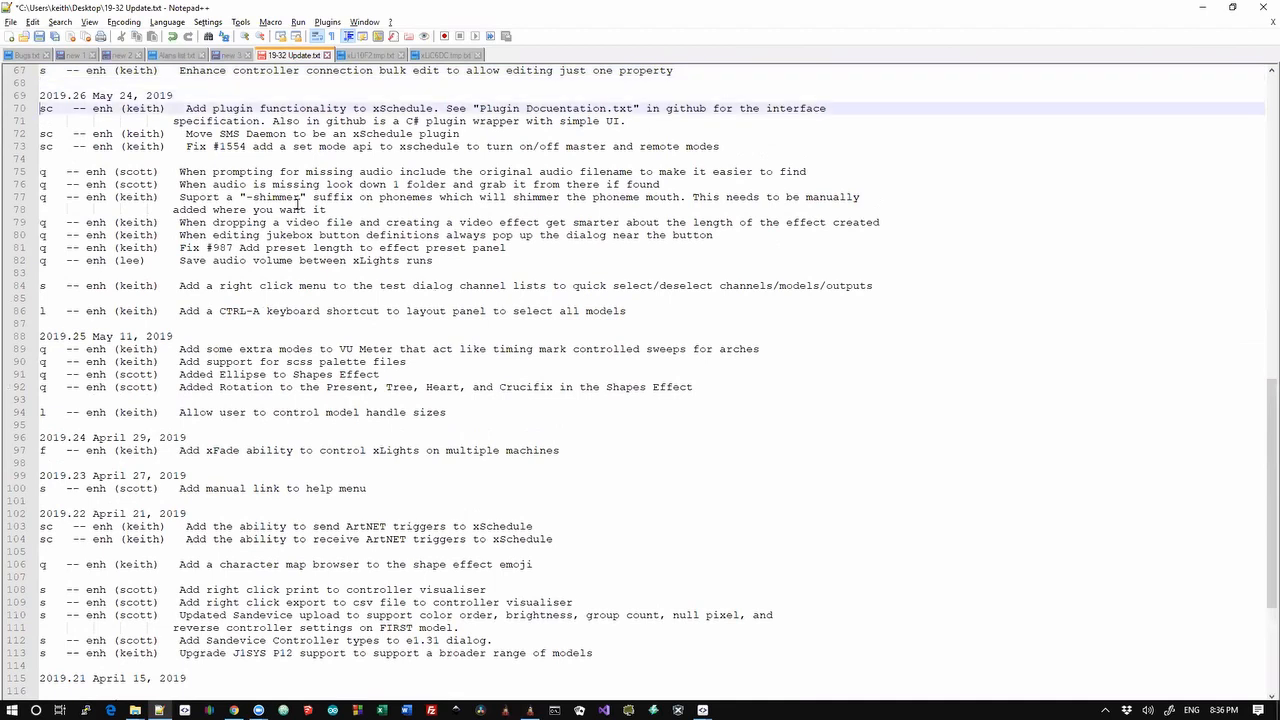
key(Down)
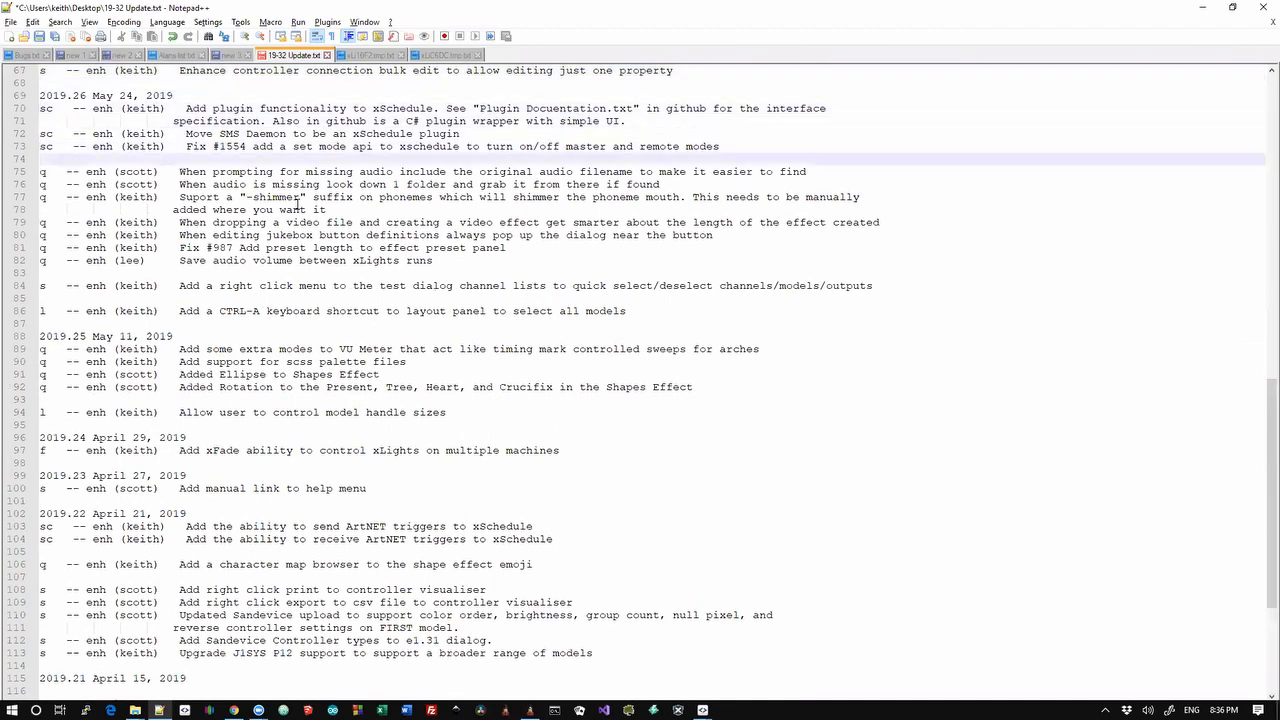
key(shift+Up)
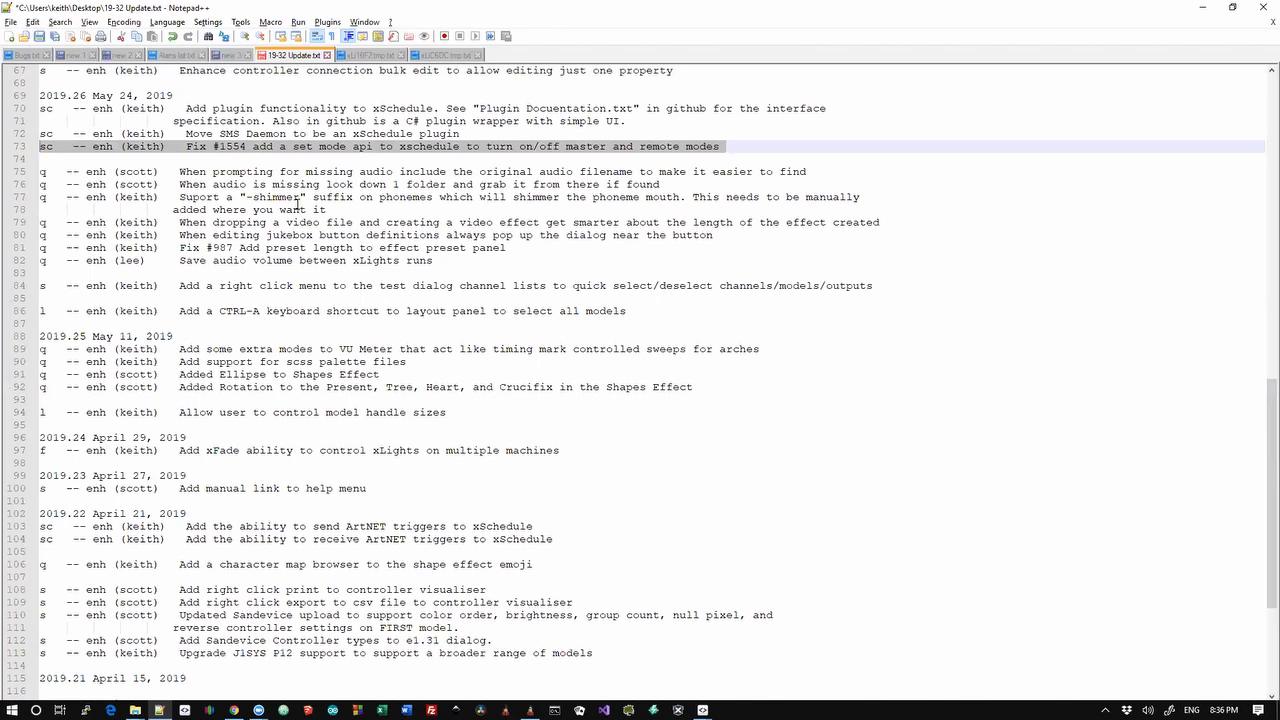
key(Down)
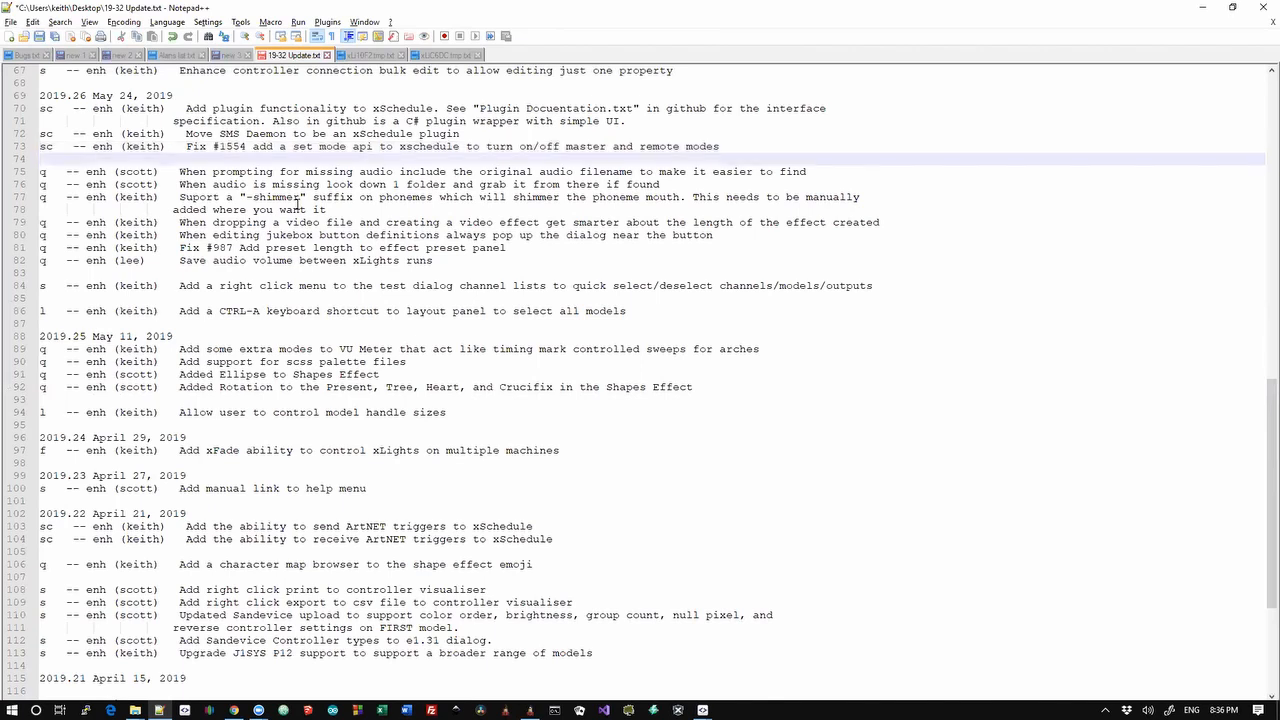
key(shift+Up)
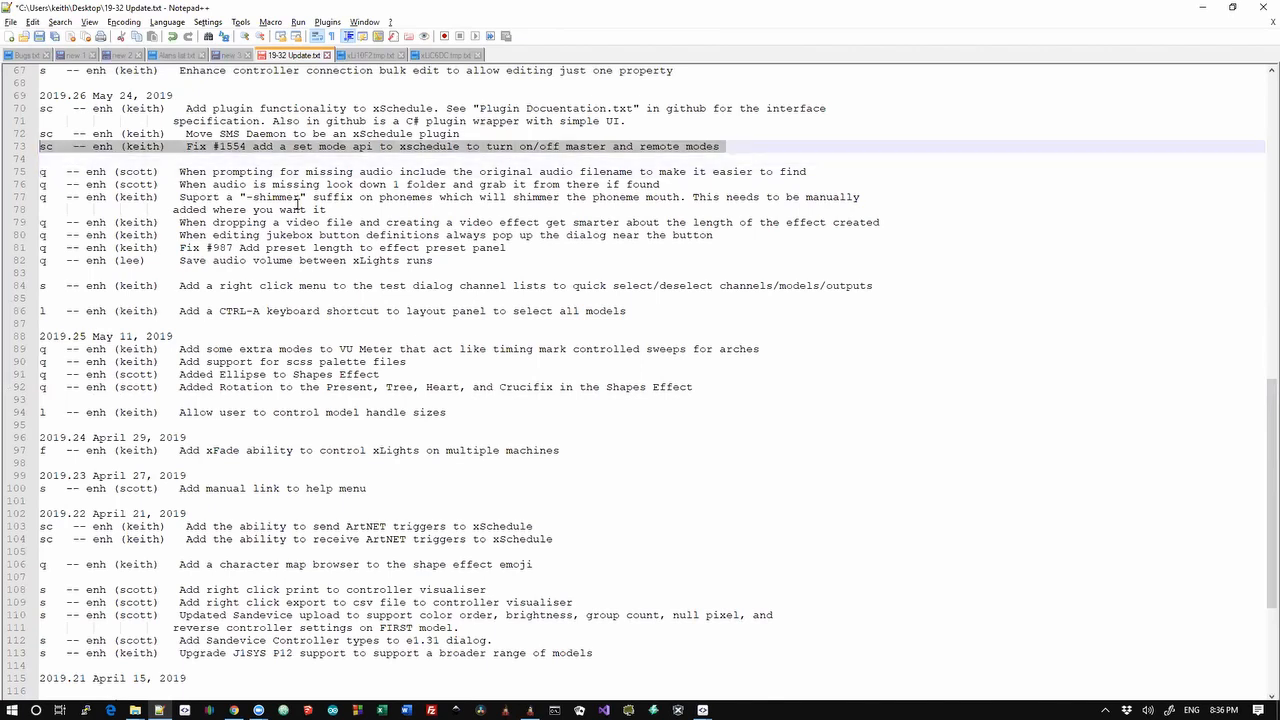
key(Left)
key(shift+Down)
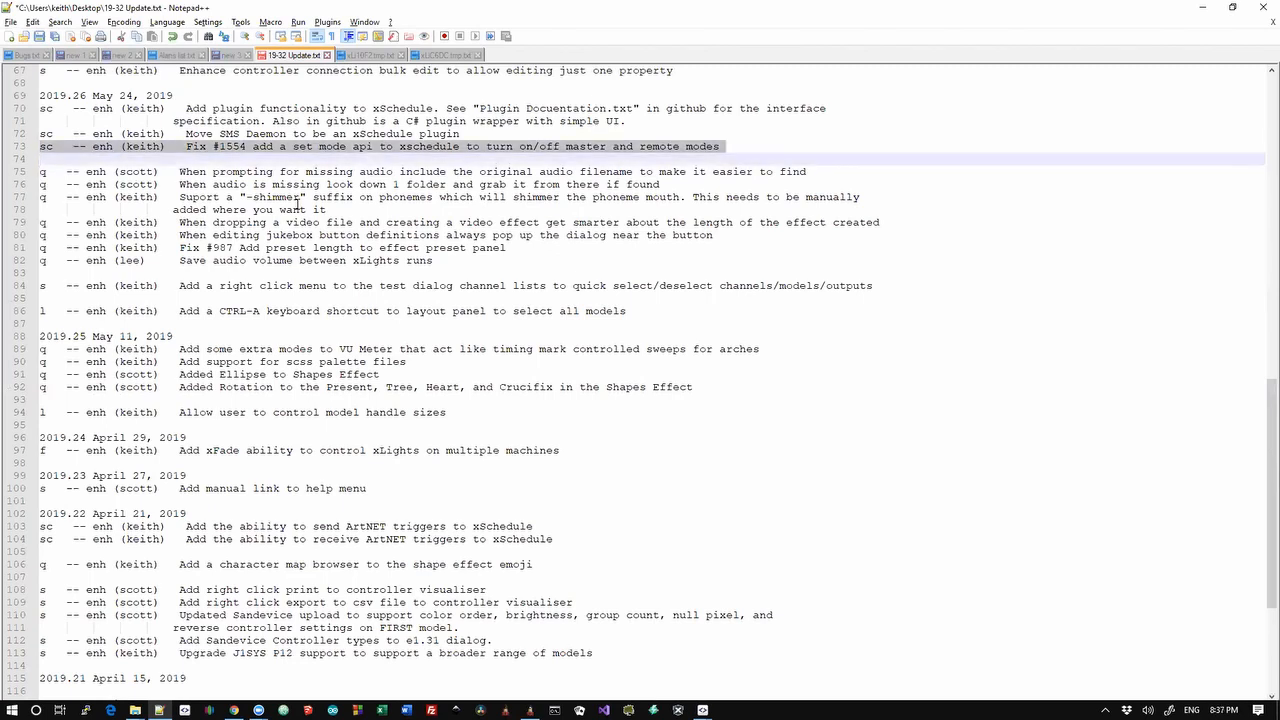
key(alt)
In Chrome, go via xlights.org to the xLights GitHub repository
click(233, 710)
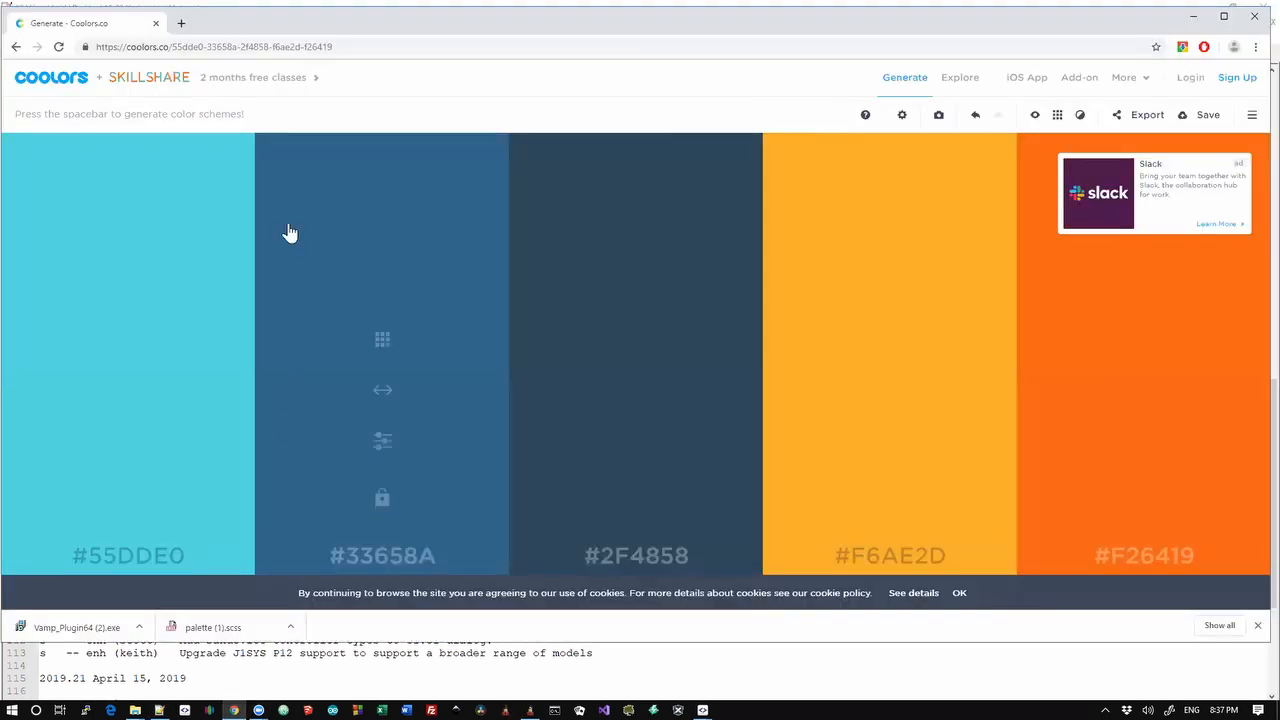
click(335, 48)
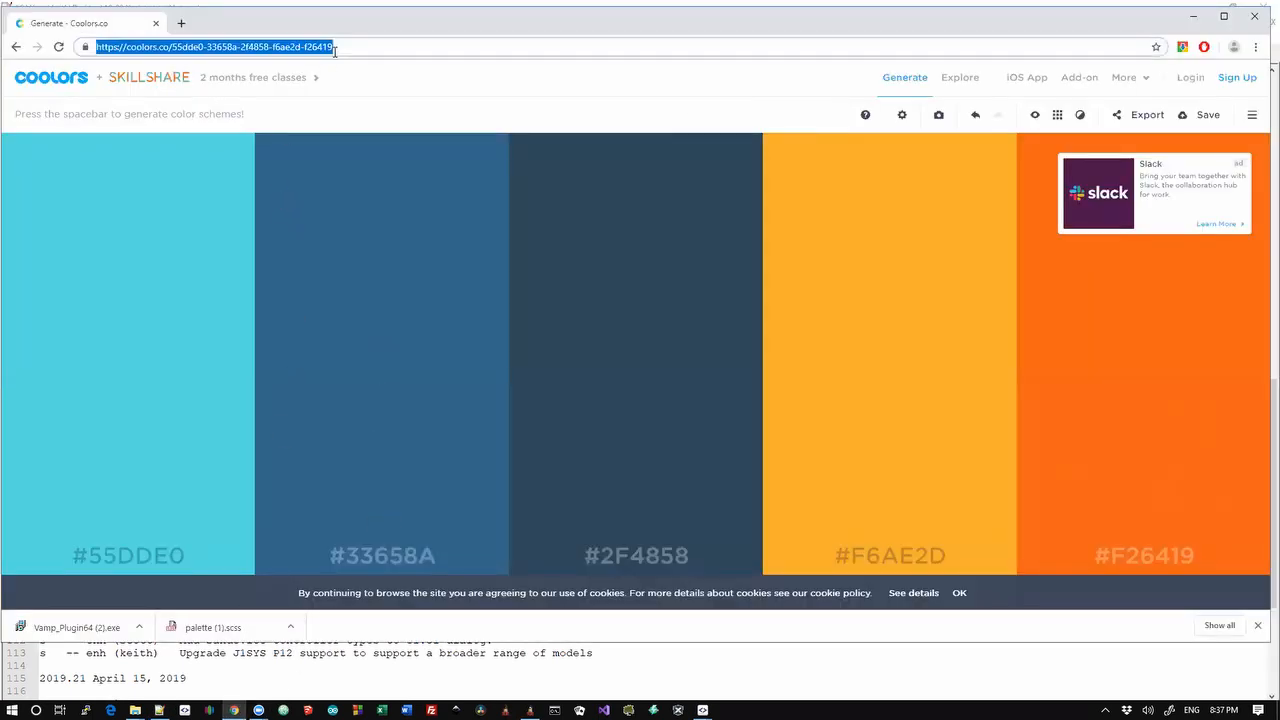
text(xlight)
key(Return)
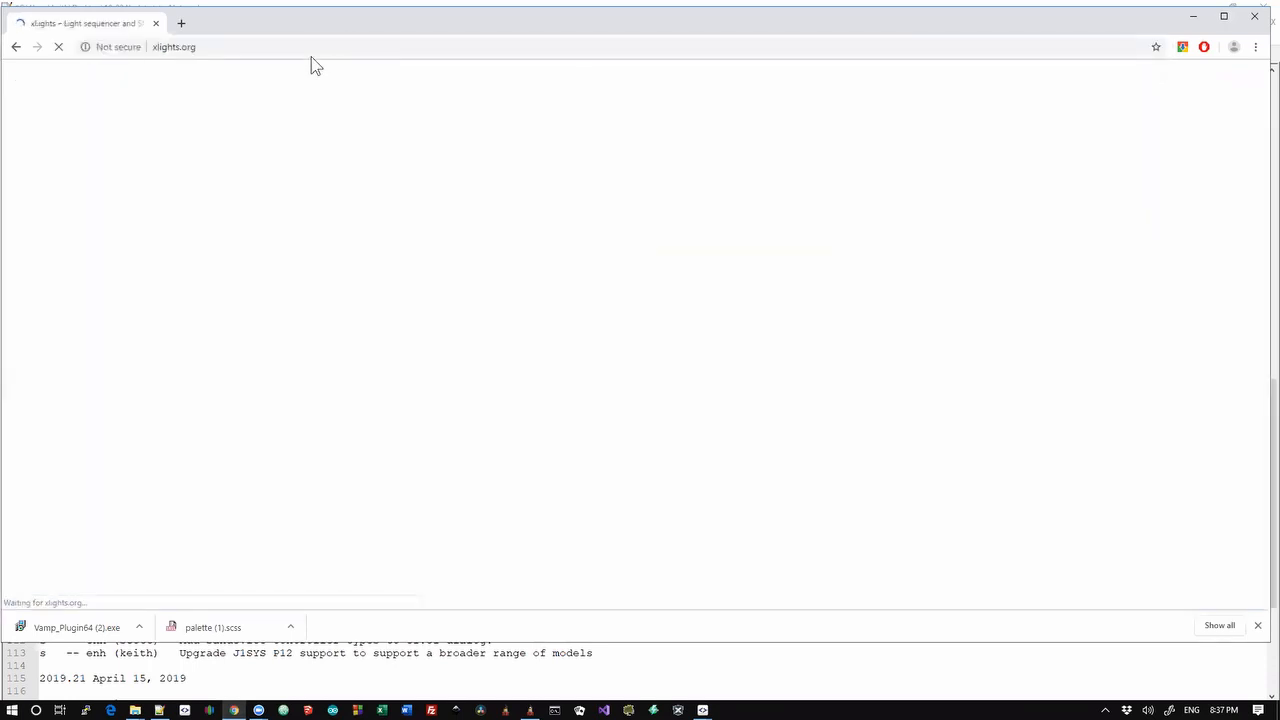
click(309, 48)
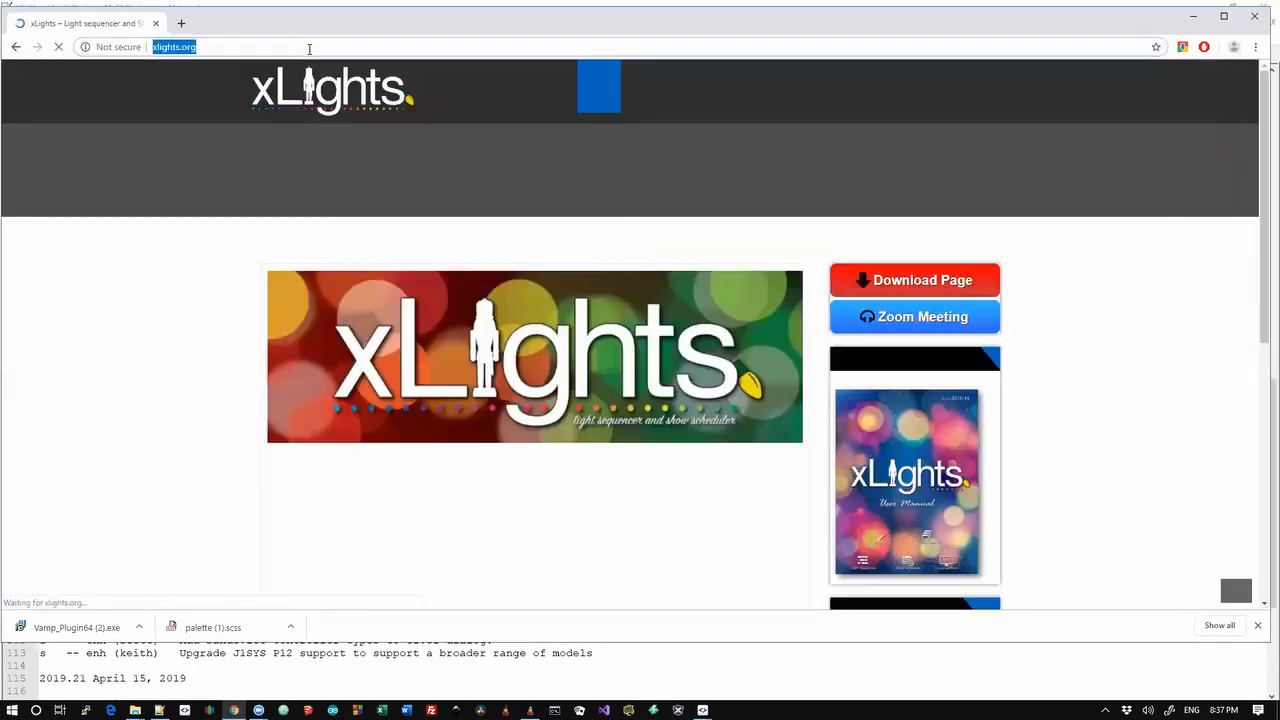
text(github.com/smeighan/)
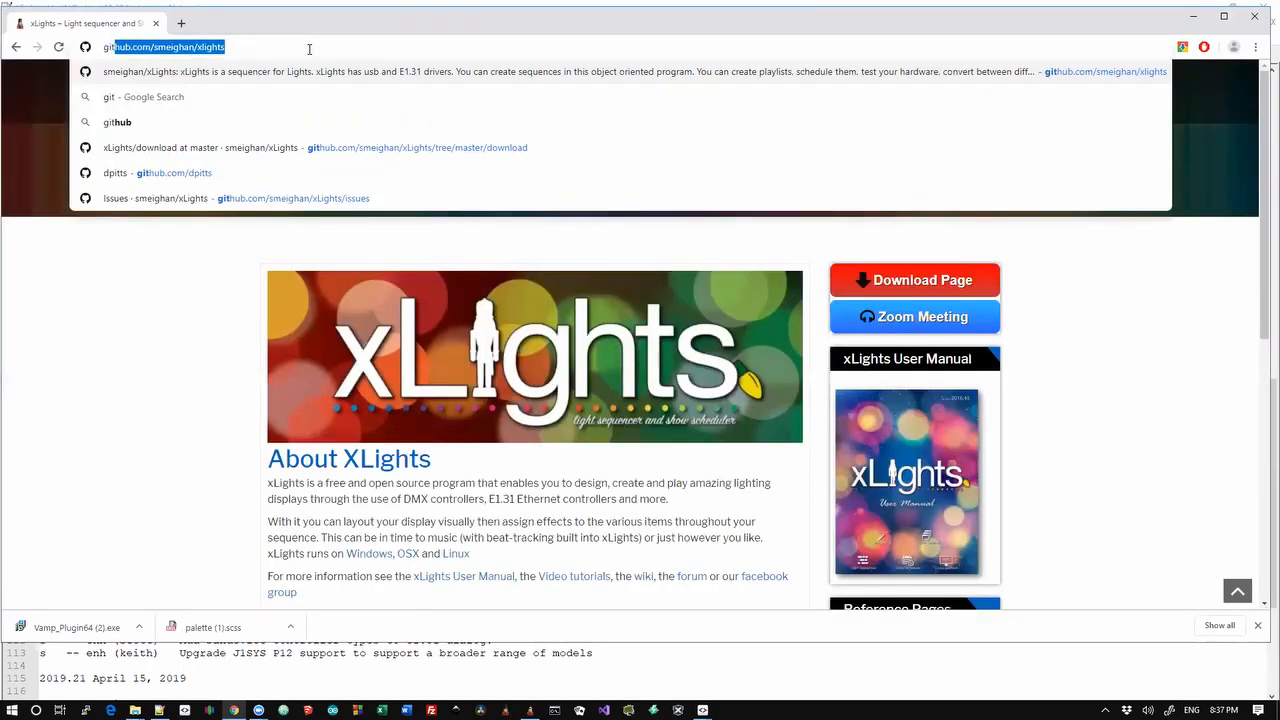
key(Return)
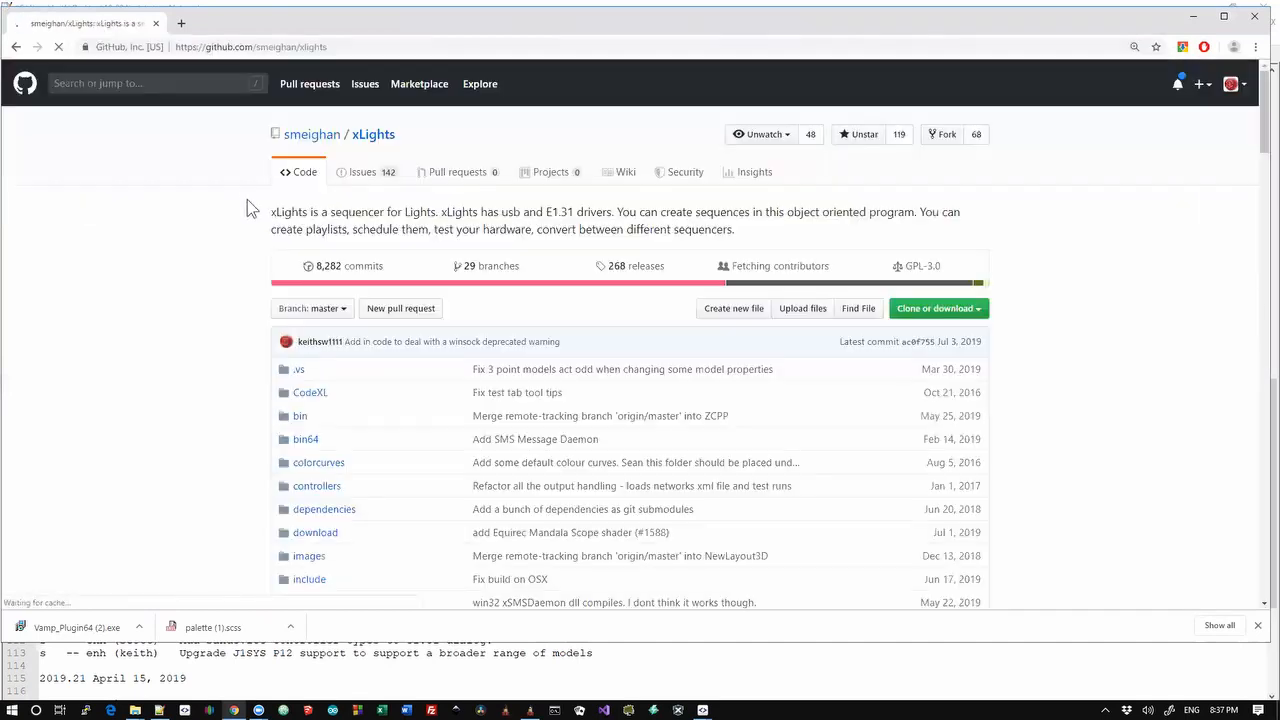
Open the xSchedule folder and its API Documentation.txt file
scroll(232, 503, down, 2)
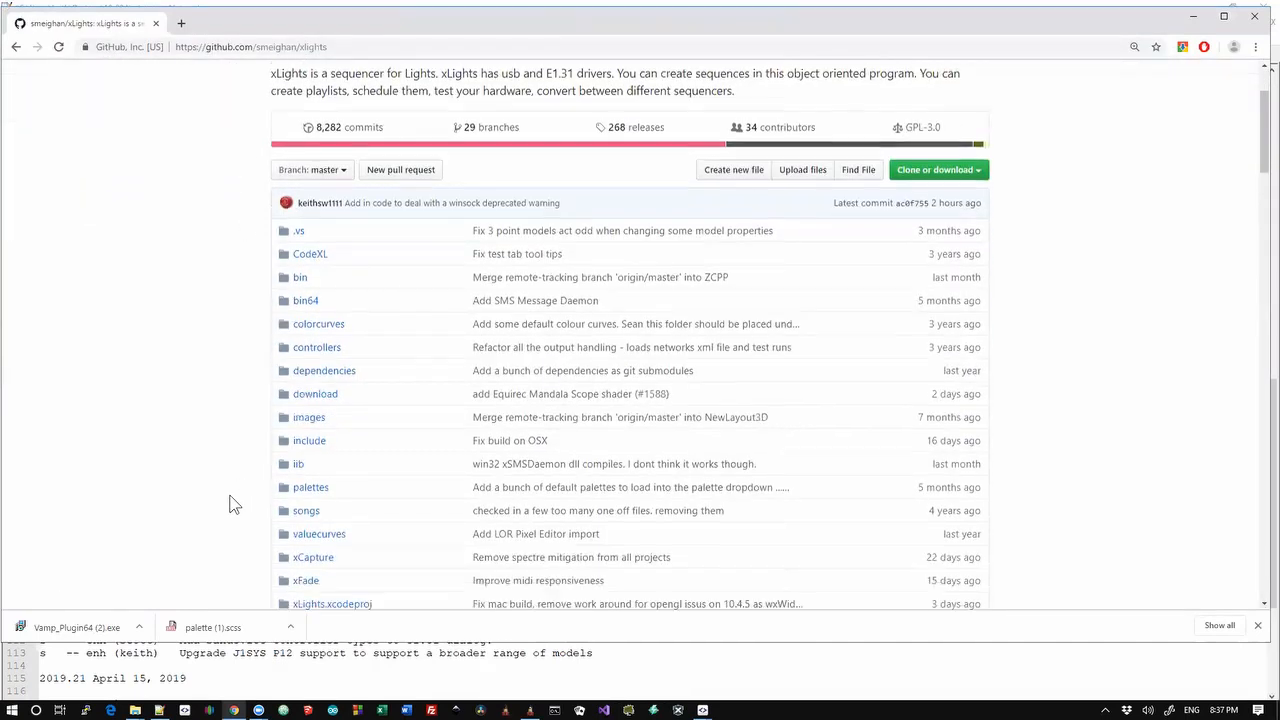
scroll(232, 503, down, 2)
click(318, 530)
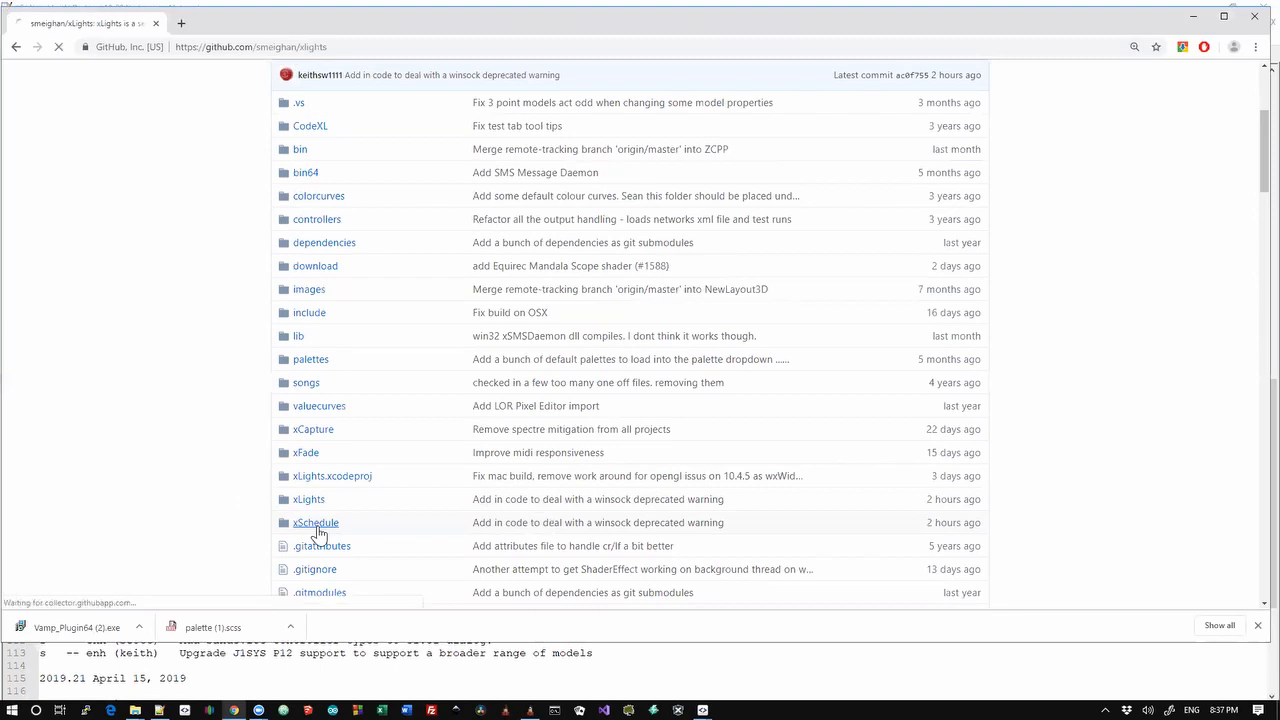
scroll(216, 510, down, 1)
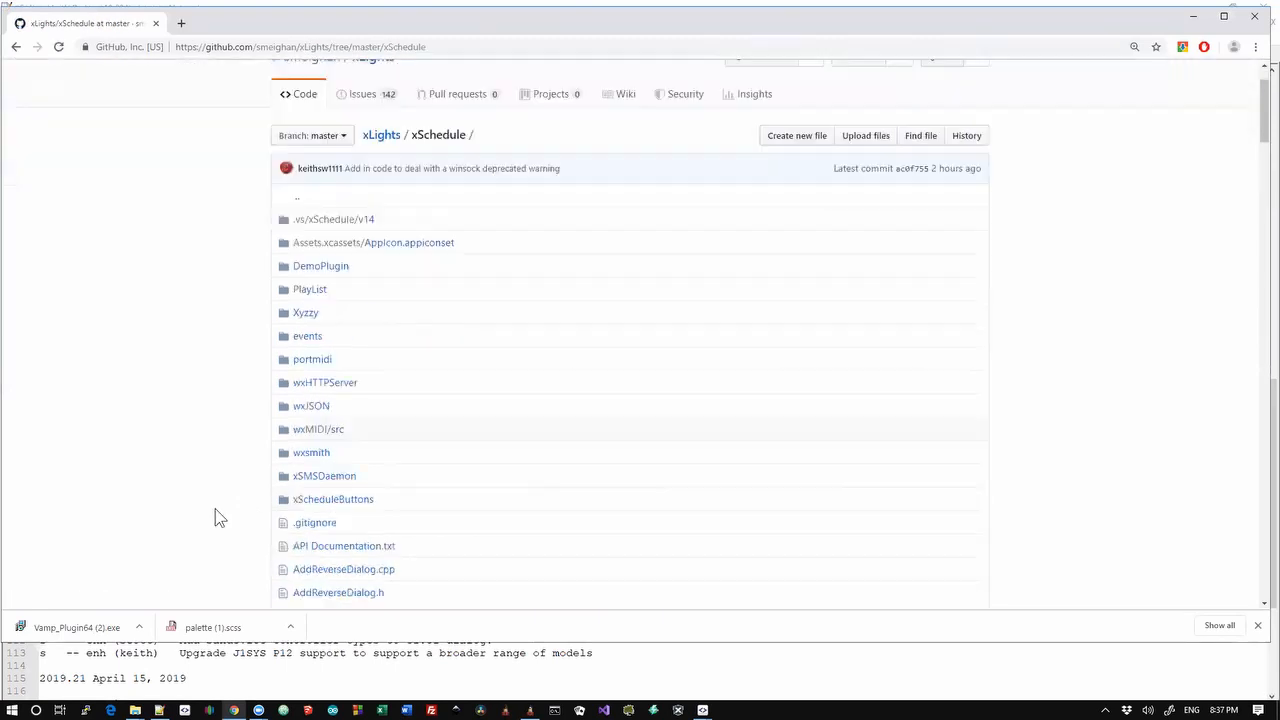
scroll(216, 517, down, 4)
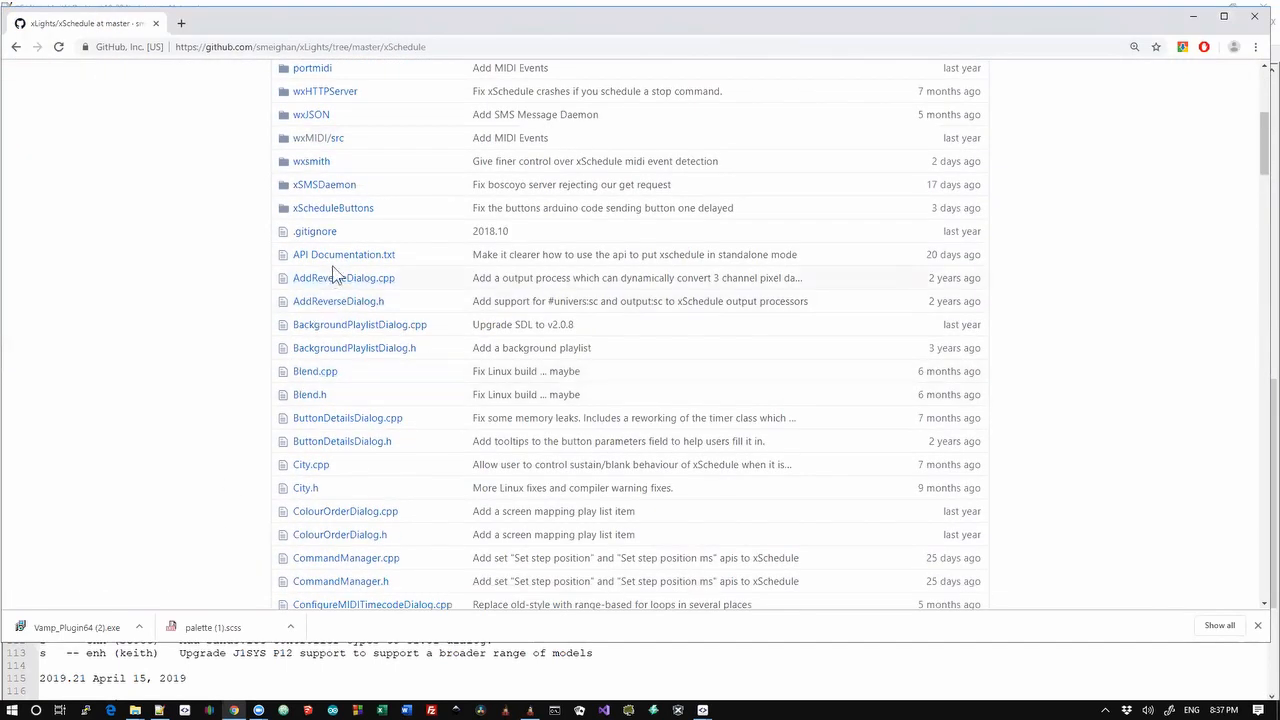
click(337, 256)
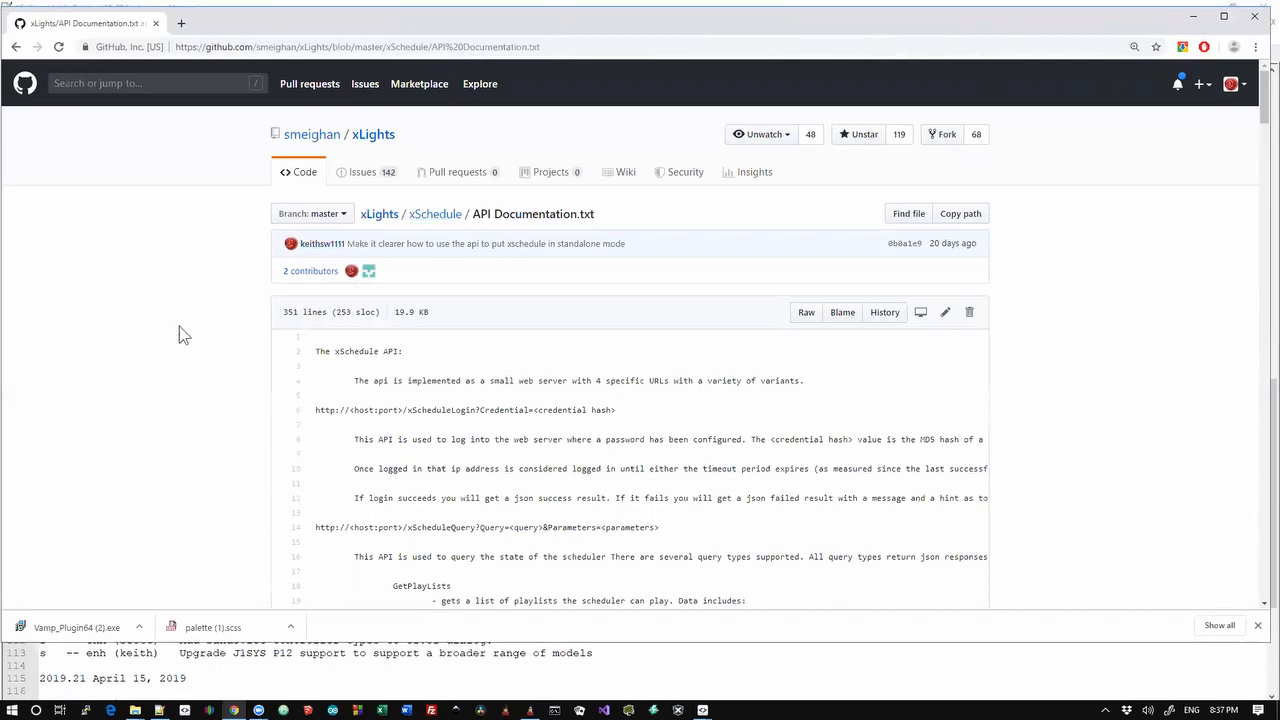
Scroll through the list of API commands in API Documentation.txt
scroll(180, 335, down, 20)
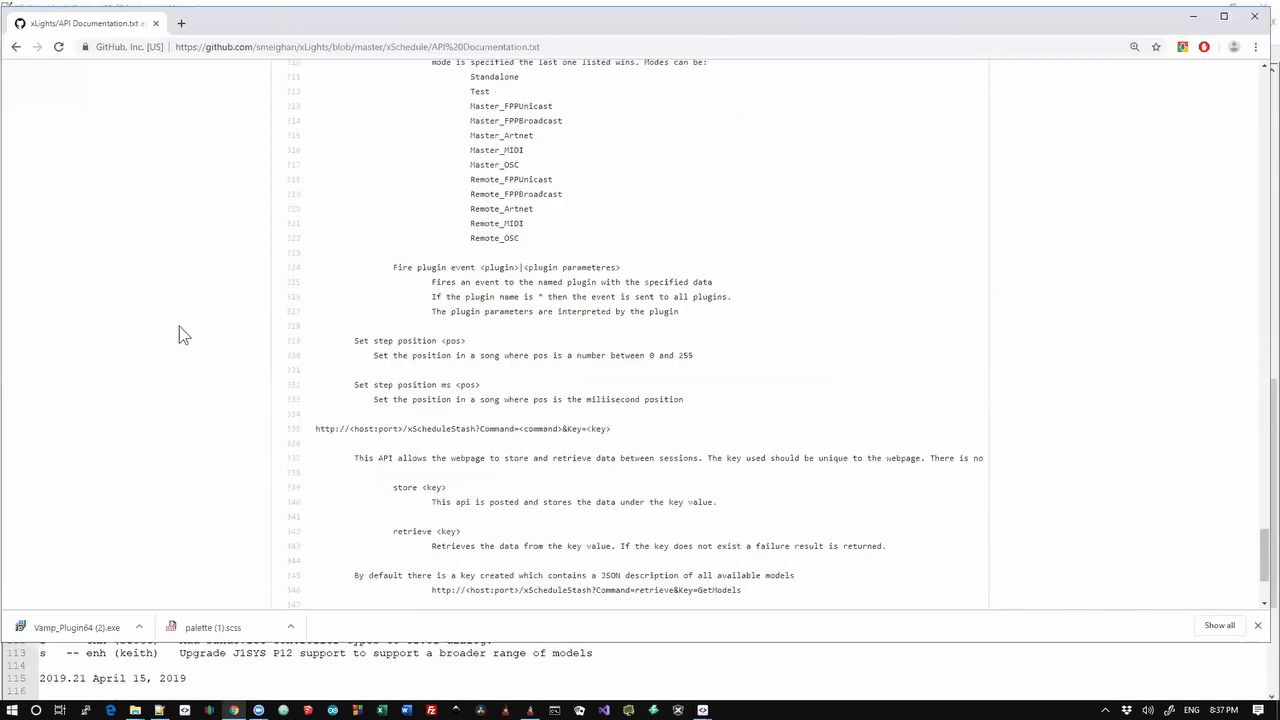
scroll(179, 326, down, 2)
scroll(179, 326, up, 5)
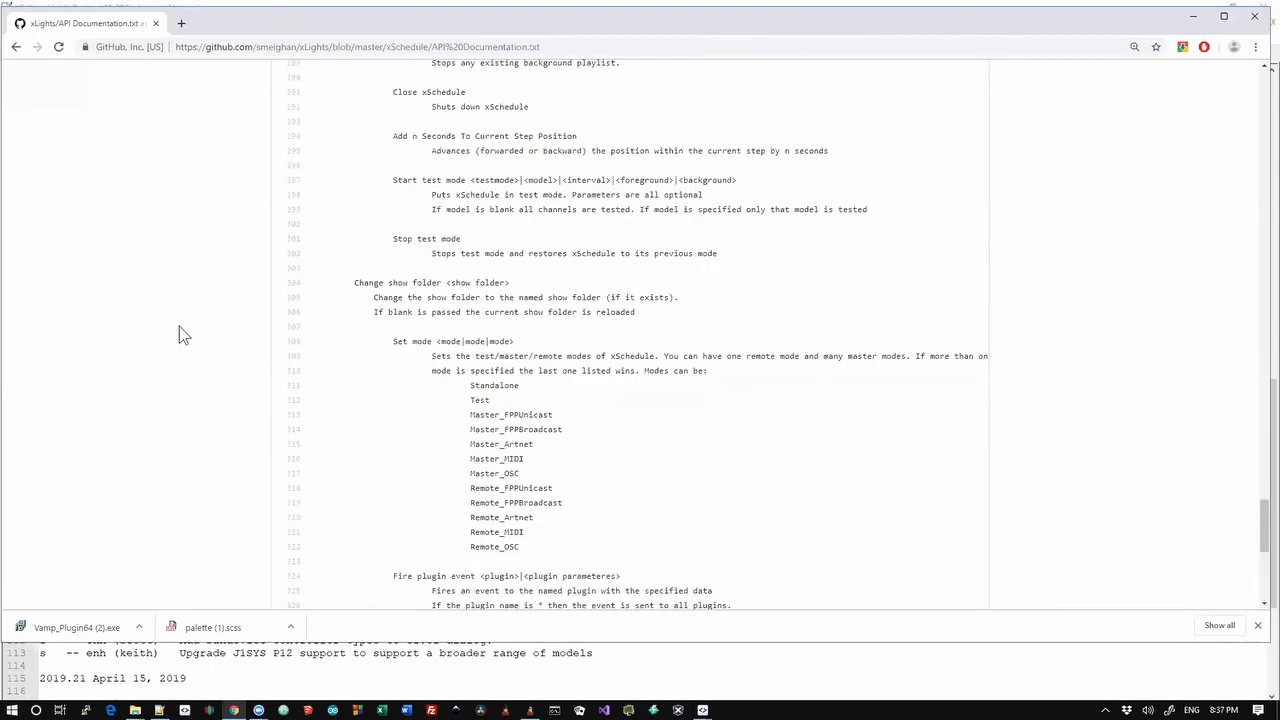
scroll(180, 336, up, 2)
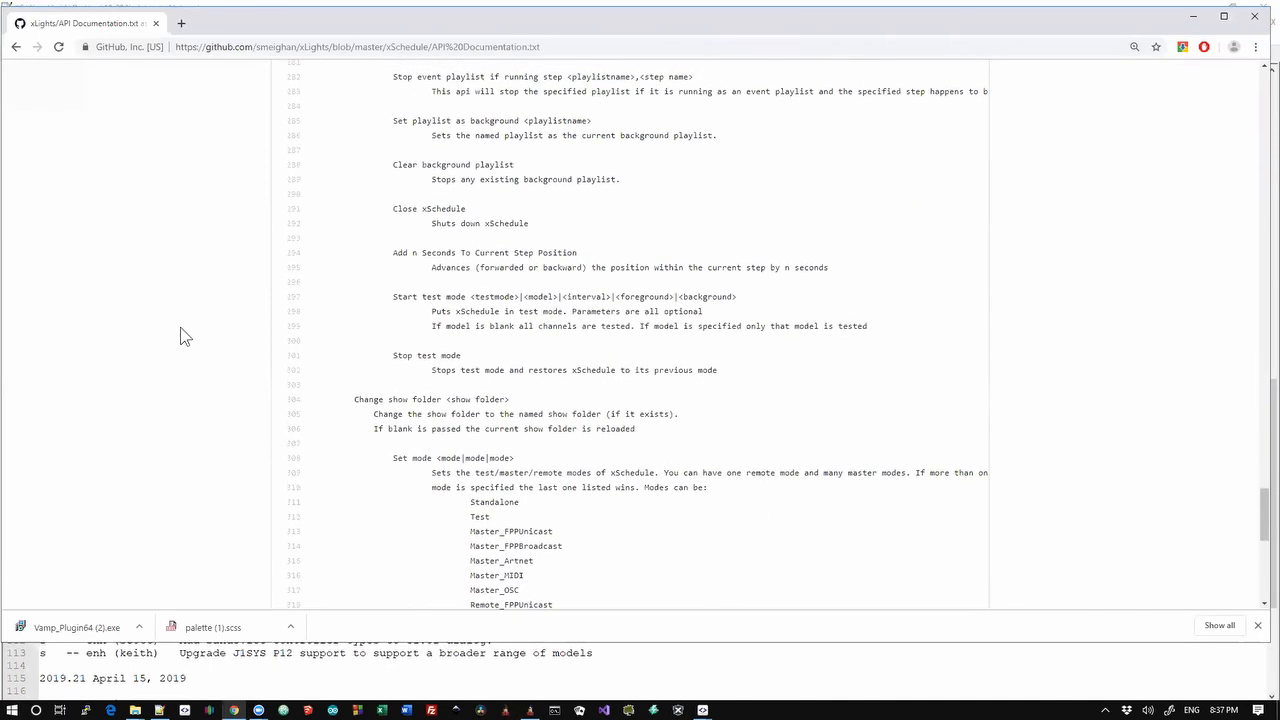
scroll(180, 335, down, 1)
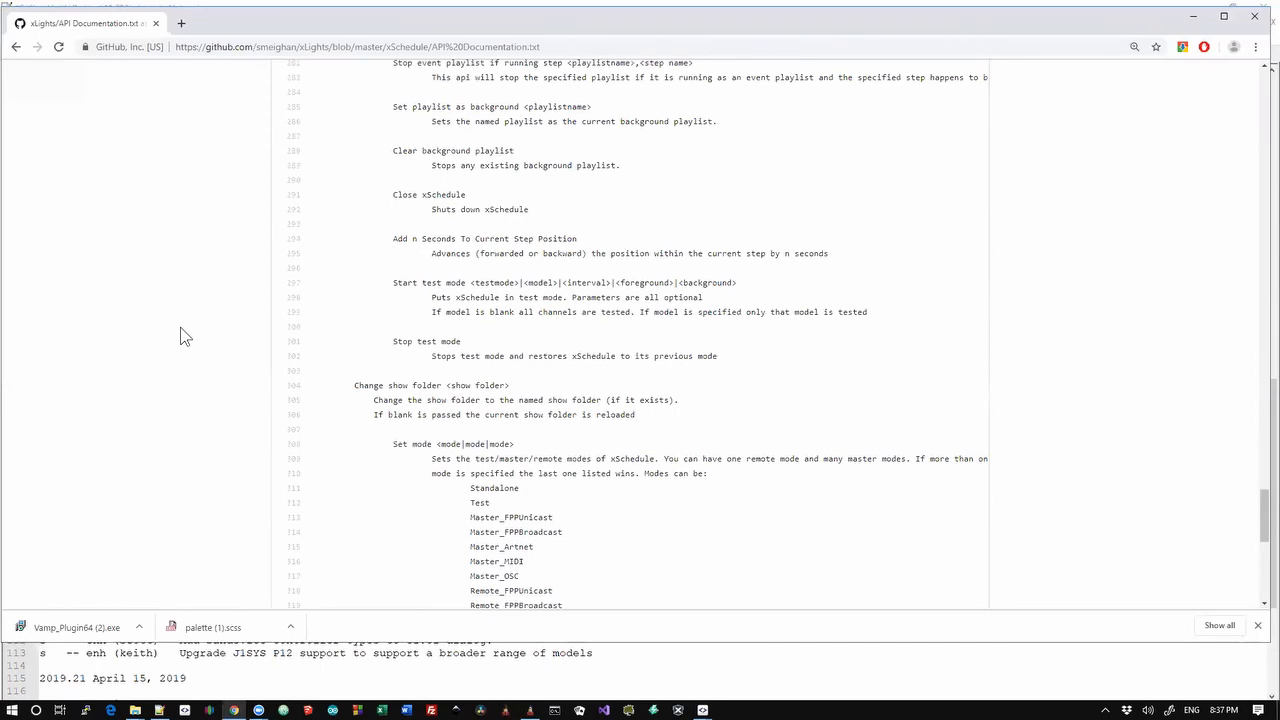
scroll(180, 336, down, 1)
scroll(183, 336, up, 1)
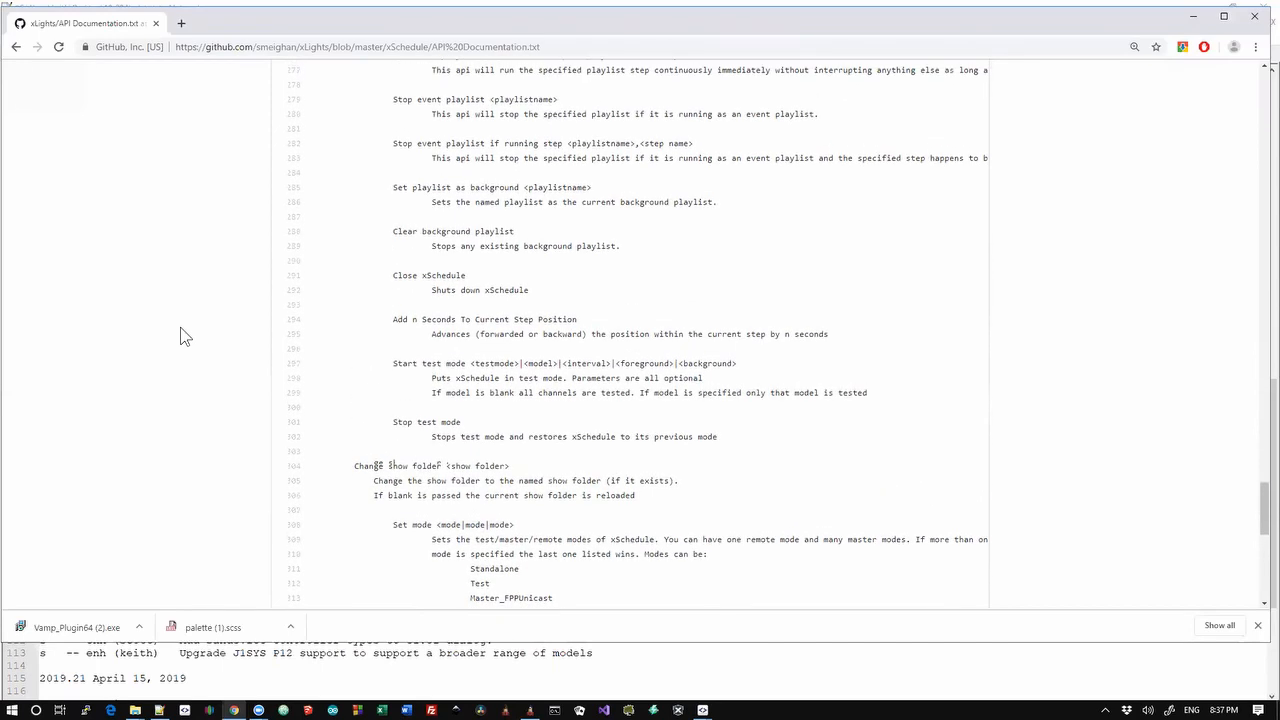
Highlight the Stop test mode entry and review the surrounding API commands
key(alt+Tab)
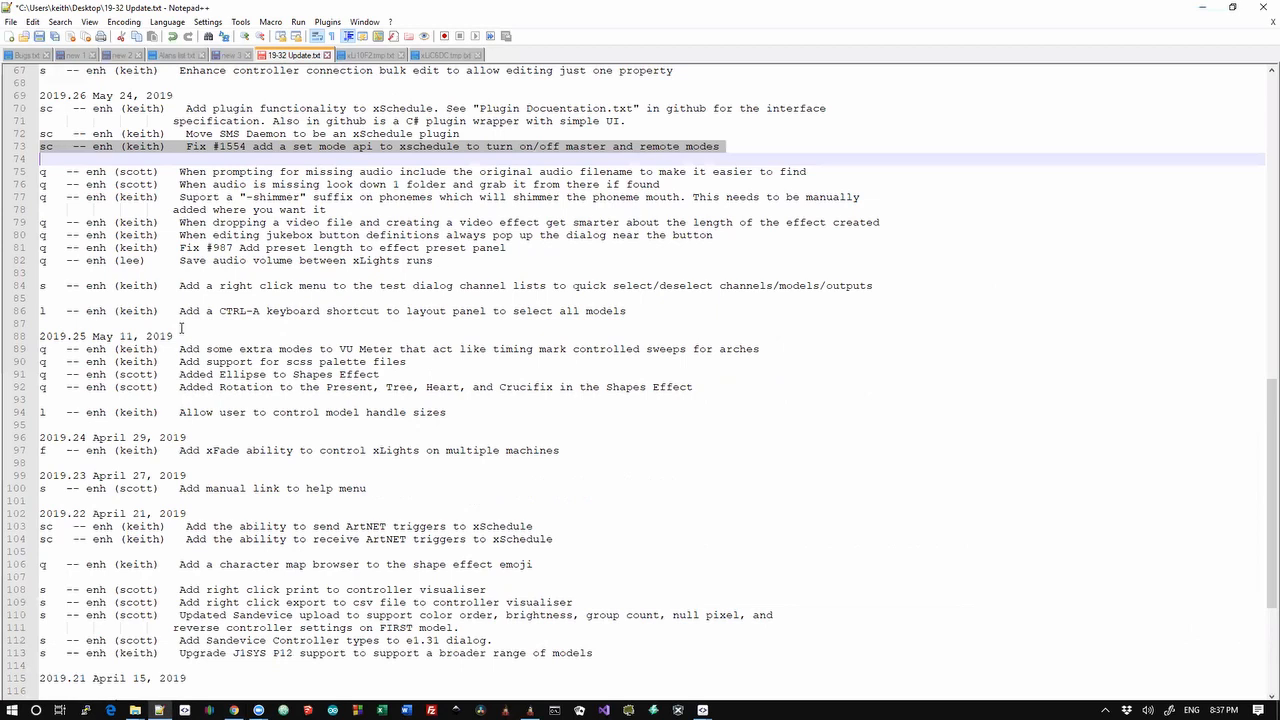
key(alt+Tab)
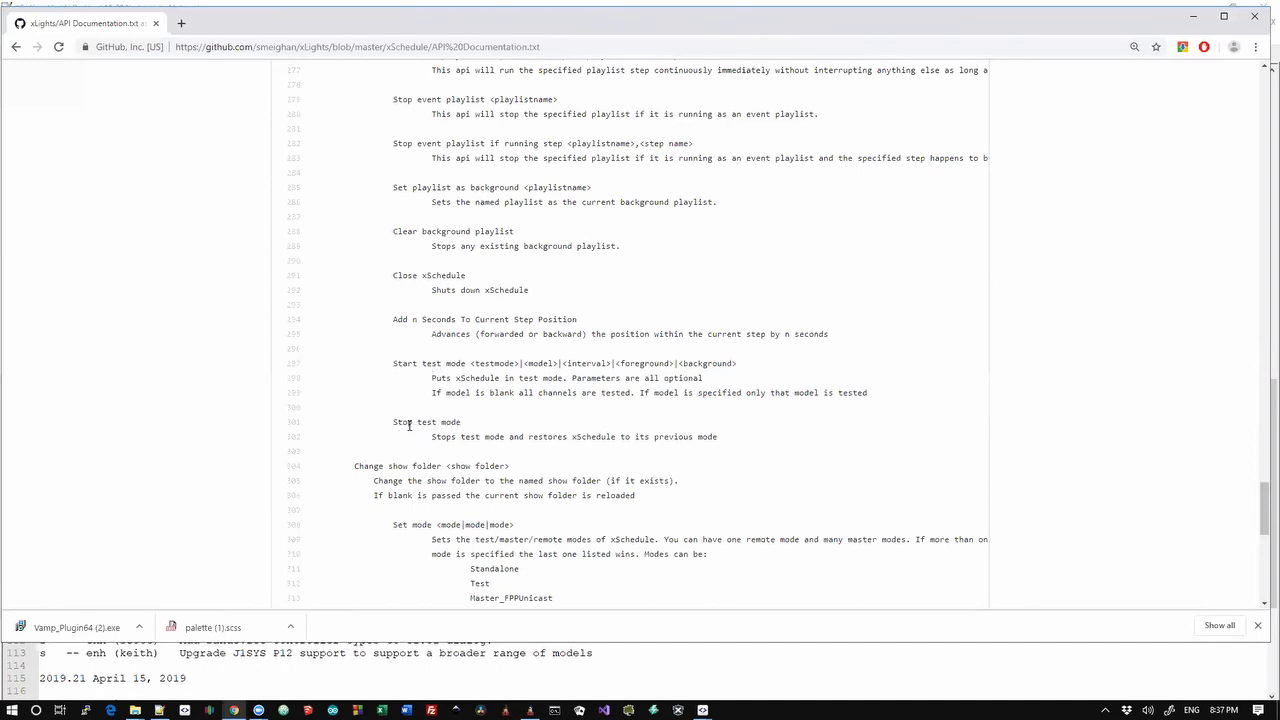
drag(398, 424, 440, 433)
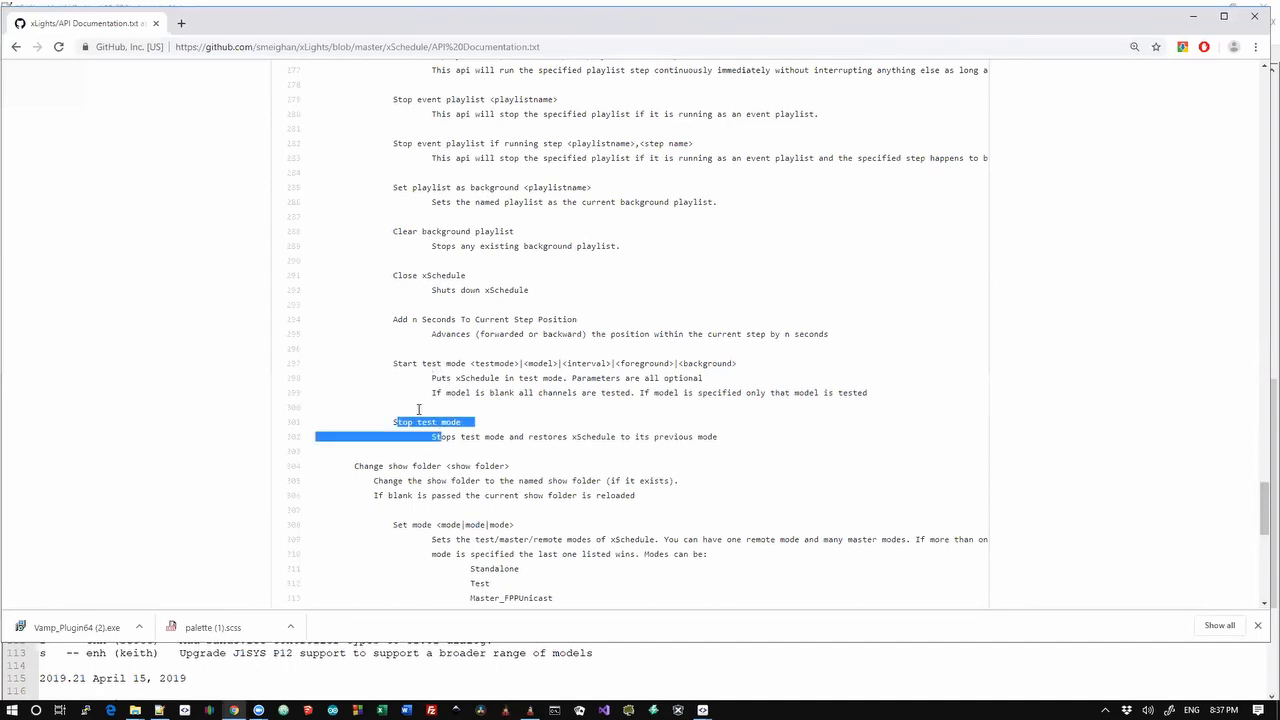
click(367, 365)
scroll(367, 365, up, 2)
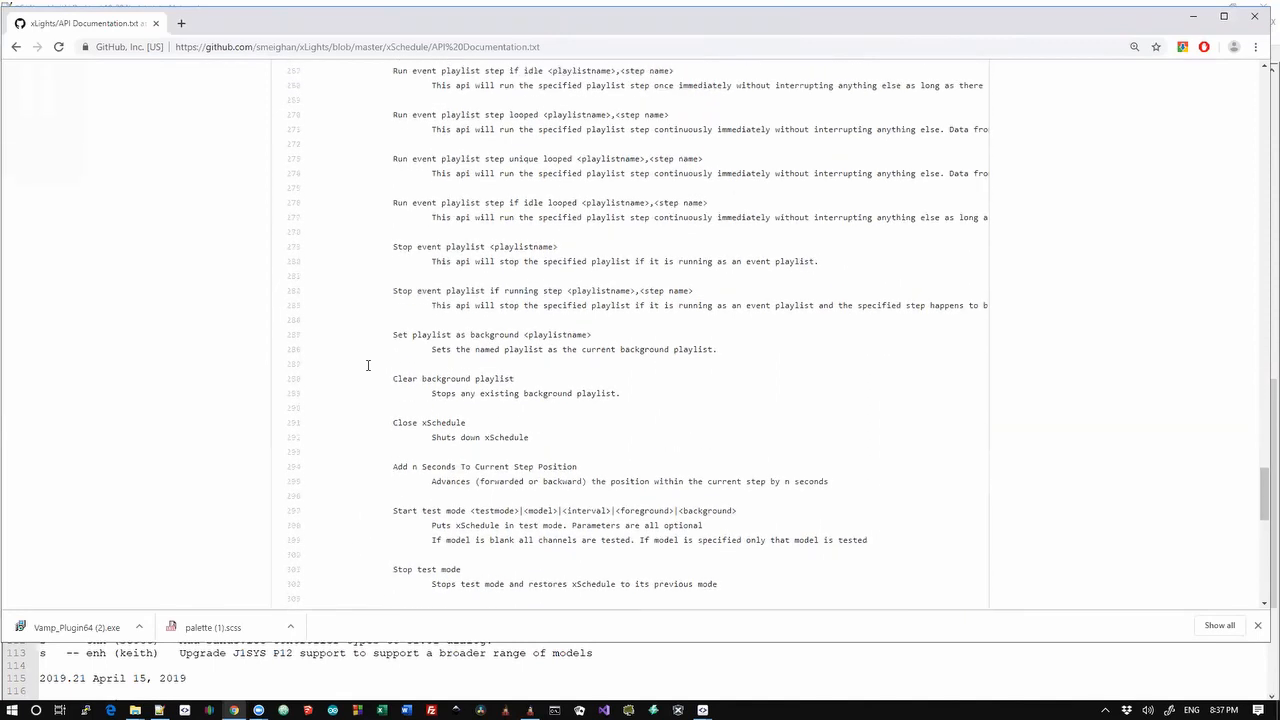
scroll(367, 365, down, 3)
scroll(367, 365, down, 2)
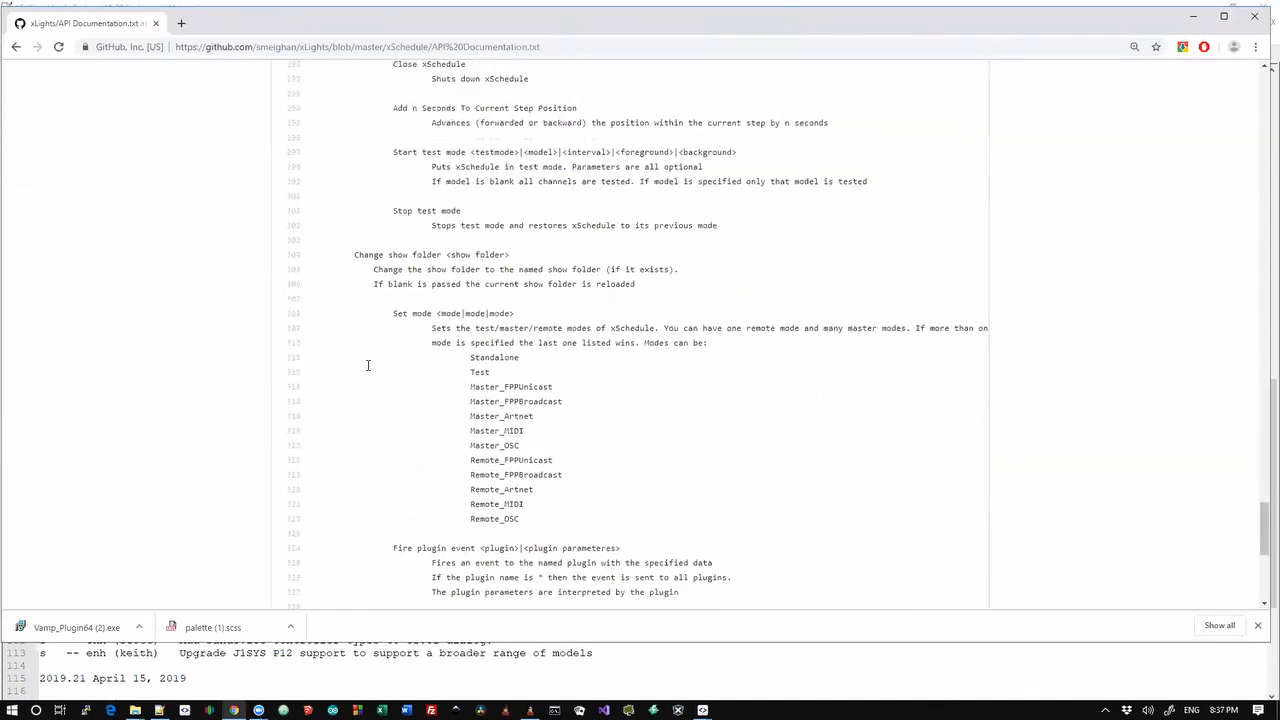
scroll(367, 365, up, 3)
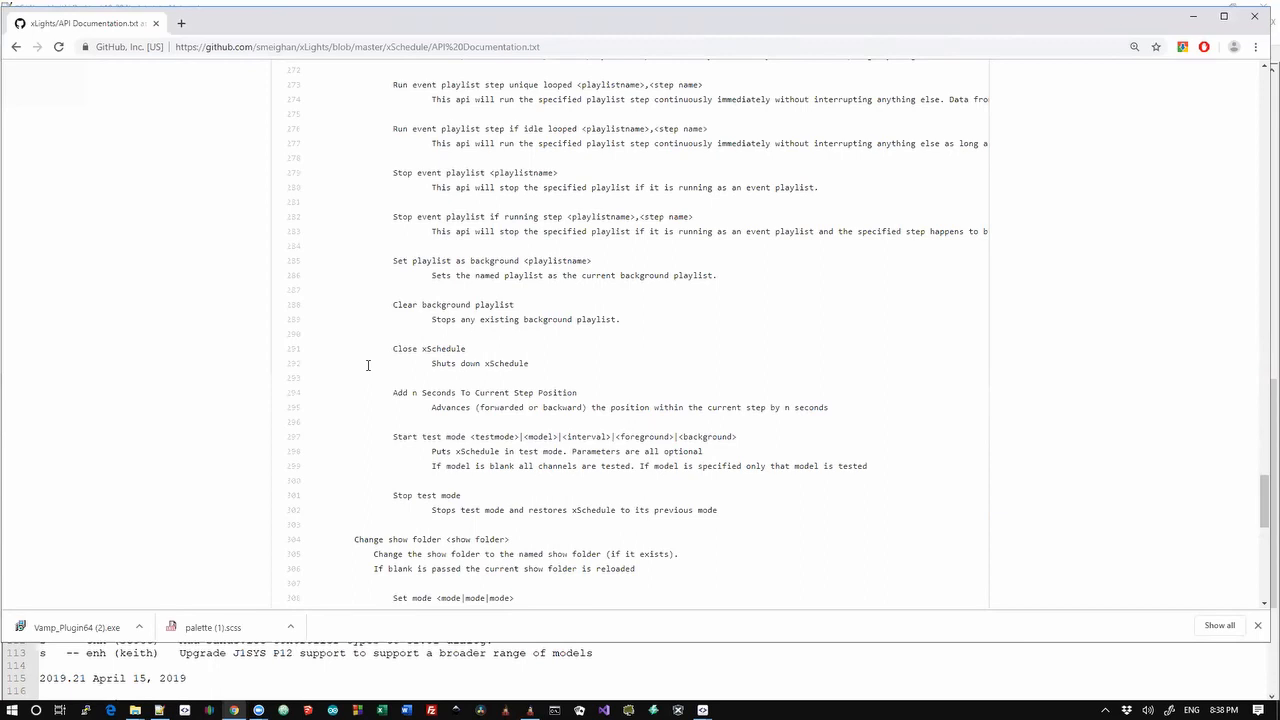
Select changelog lines 73 and 72 on the set mode API and SMS Daemon plugin, then leave Notepad++
key(alt+Tab)
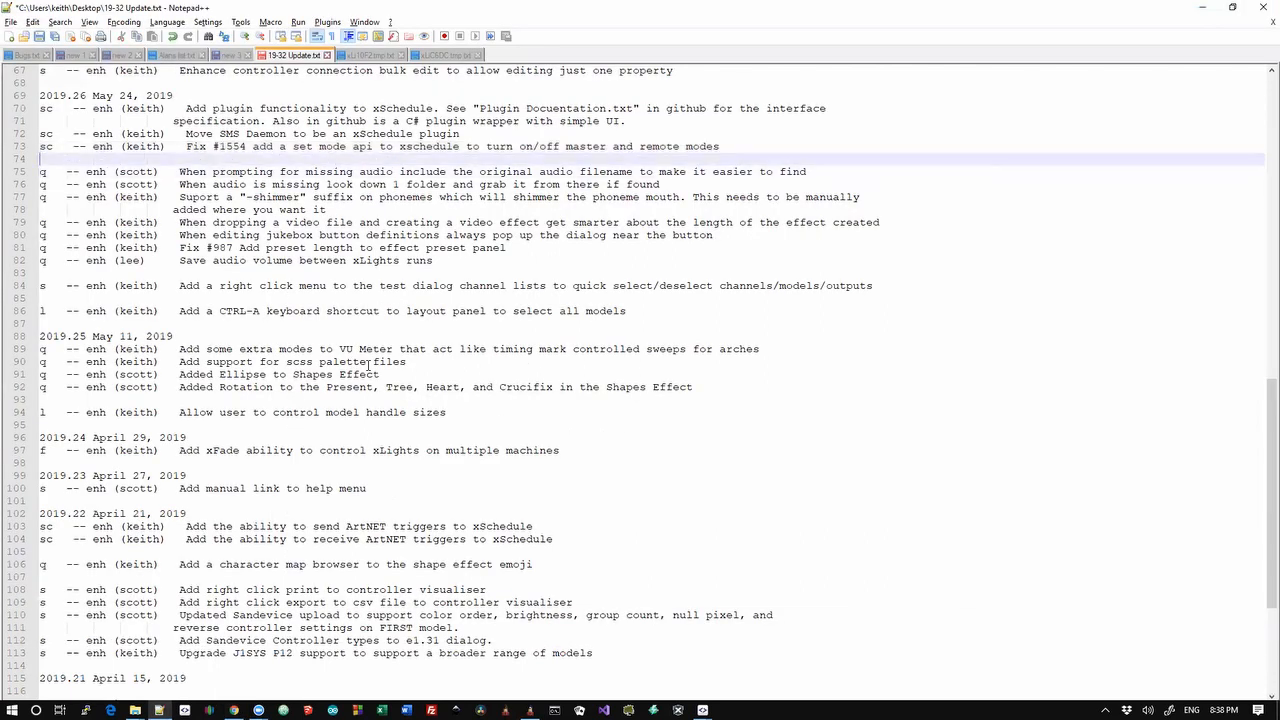
key(shift+Up)
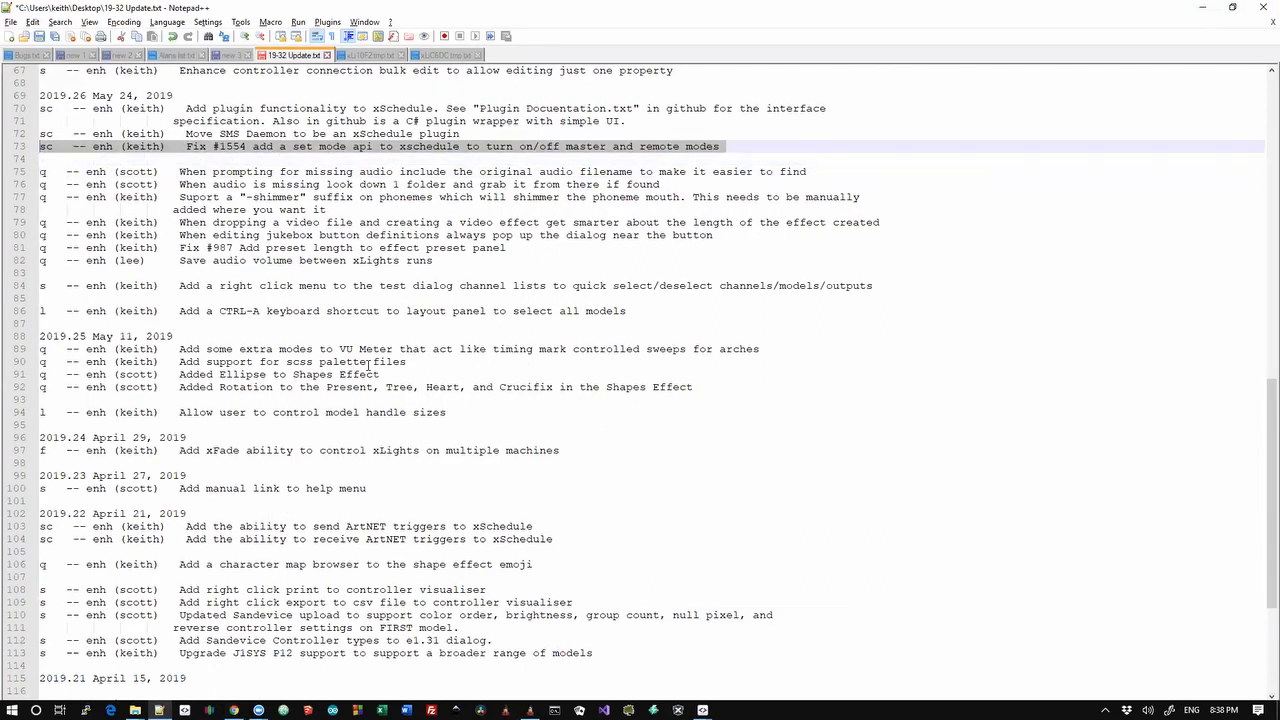
key(shift+Down)
key(shift+Up)
key(Down)
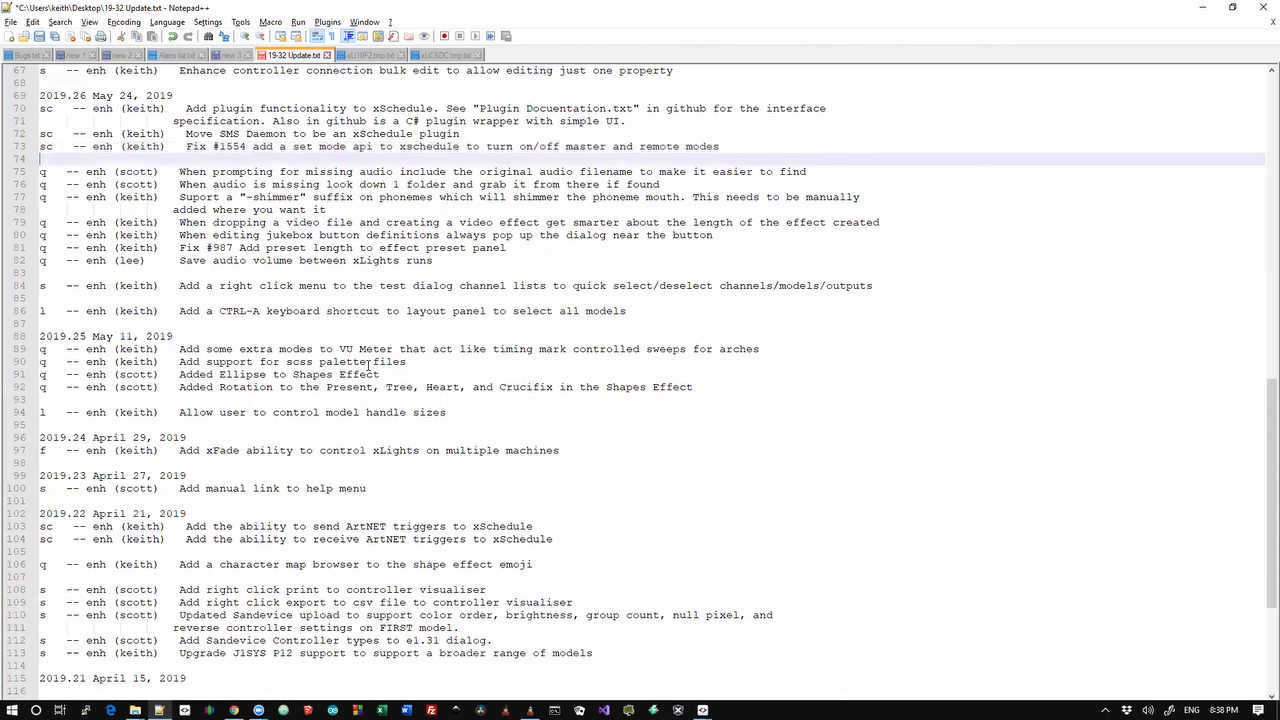
key(Up)
key(shift+Up)
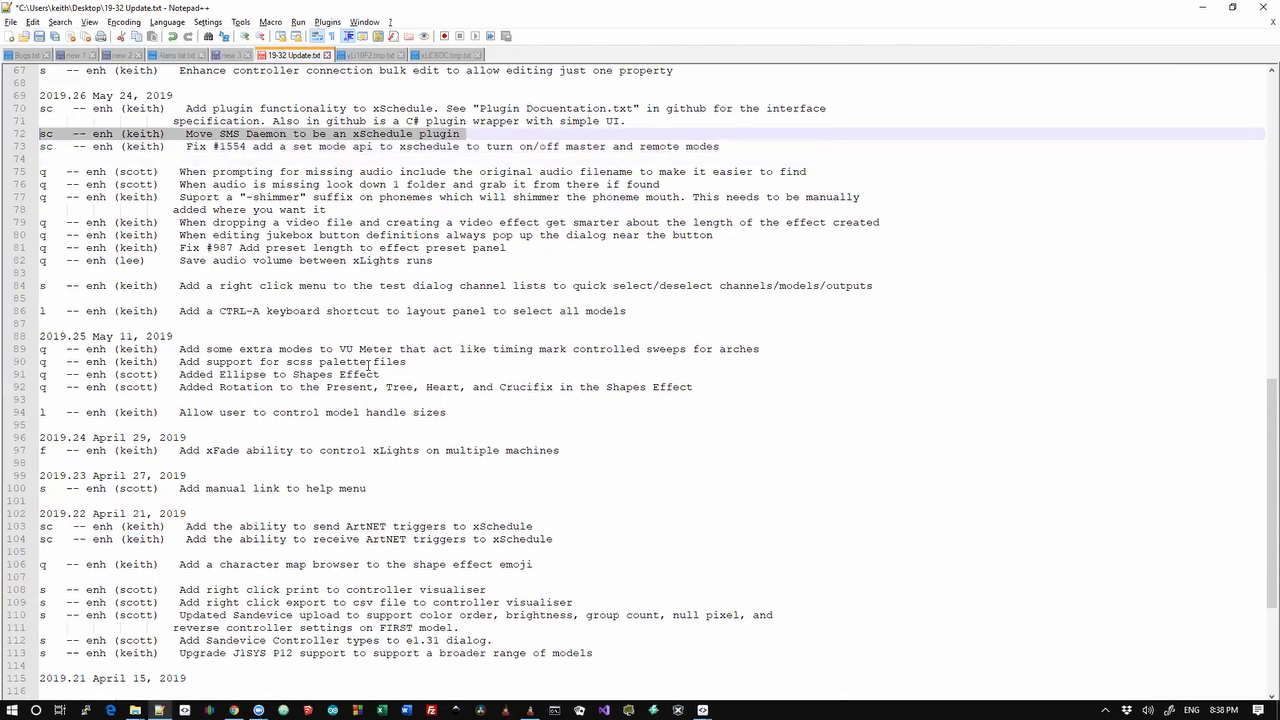
key(alt+Tab)
key(alt+Tab)
key(alt+Tab)
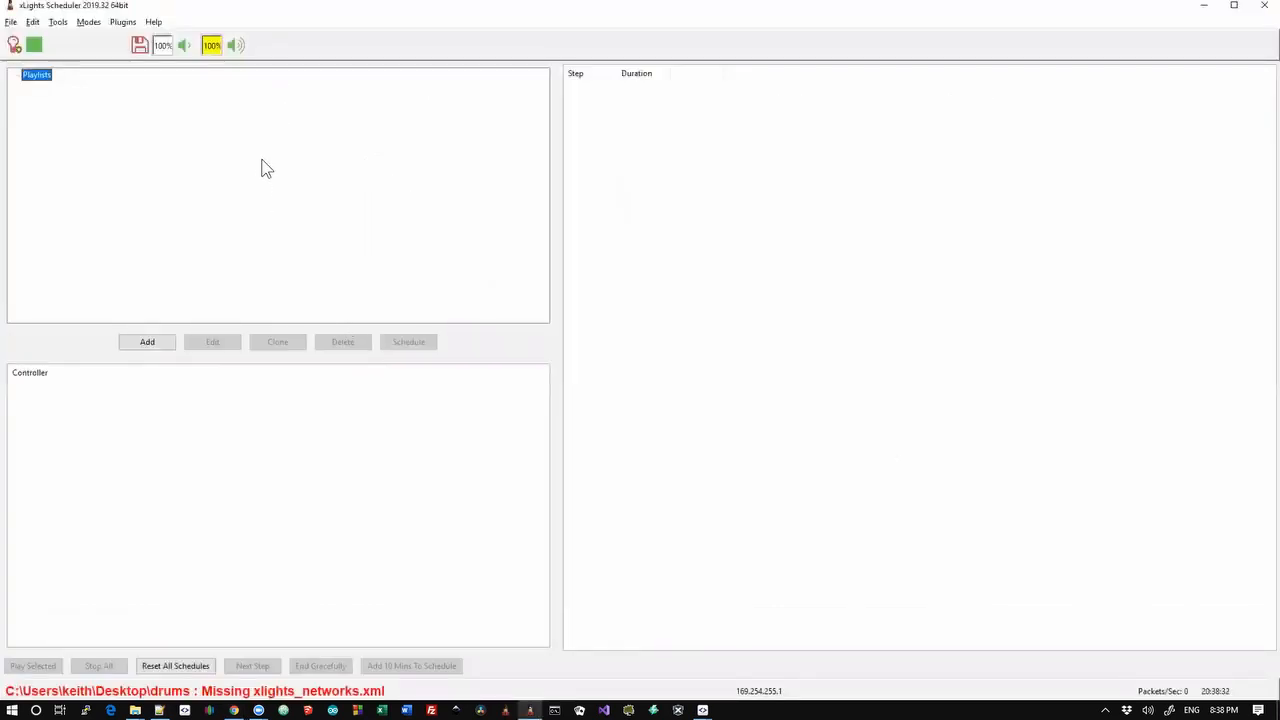
Bring up the API Documentation.txt page in Chrome and go back to the xSchedule folder listing
click(121, 22)
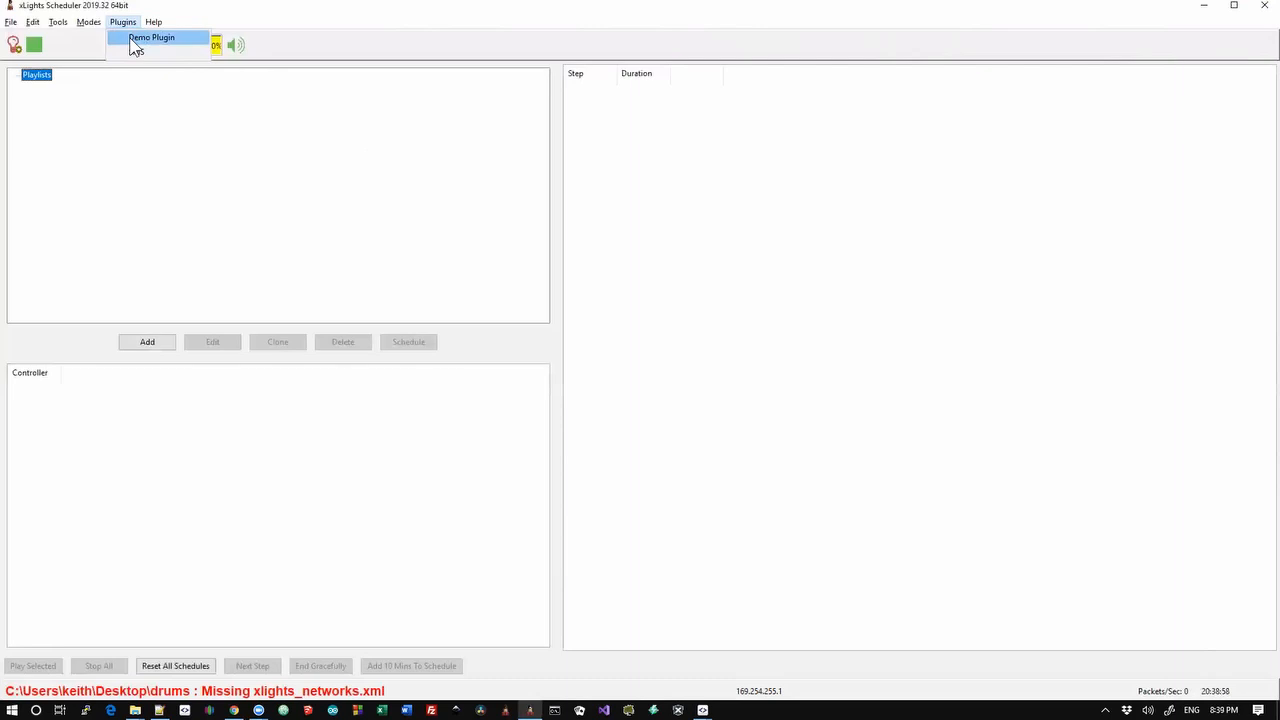
key(alt+Tab)
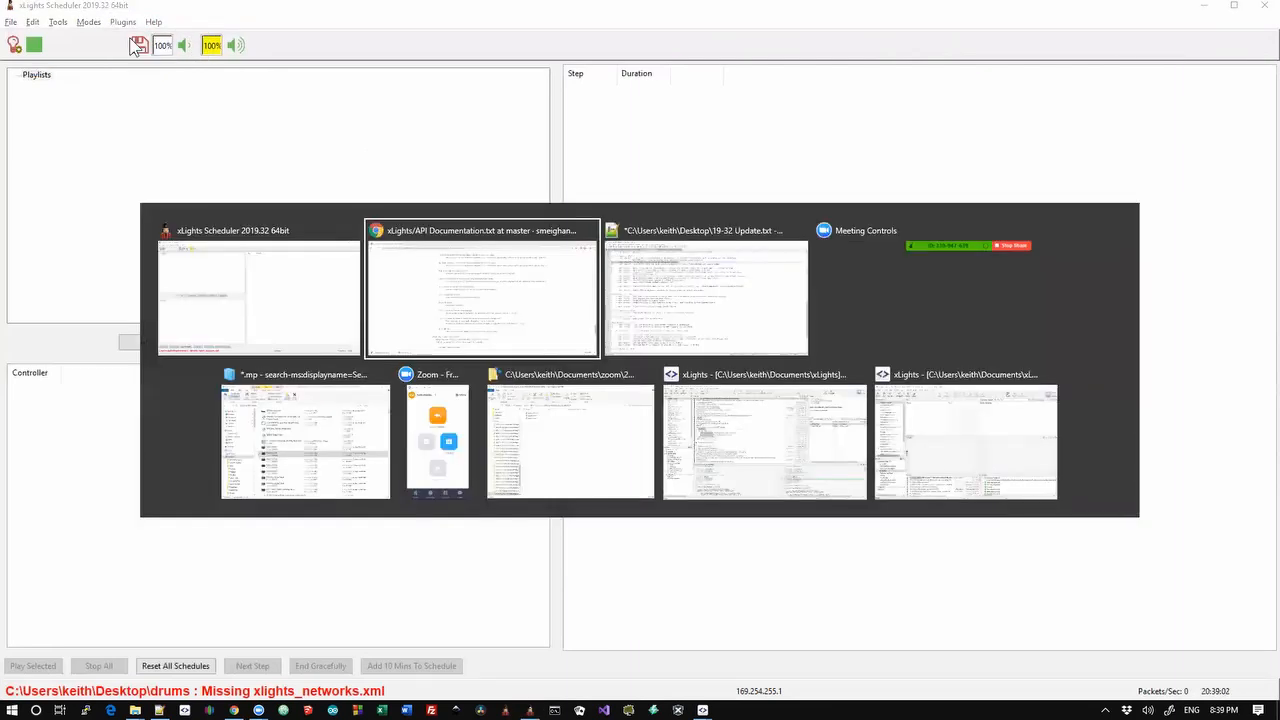
key(alt+Tab)
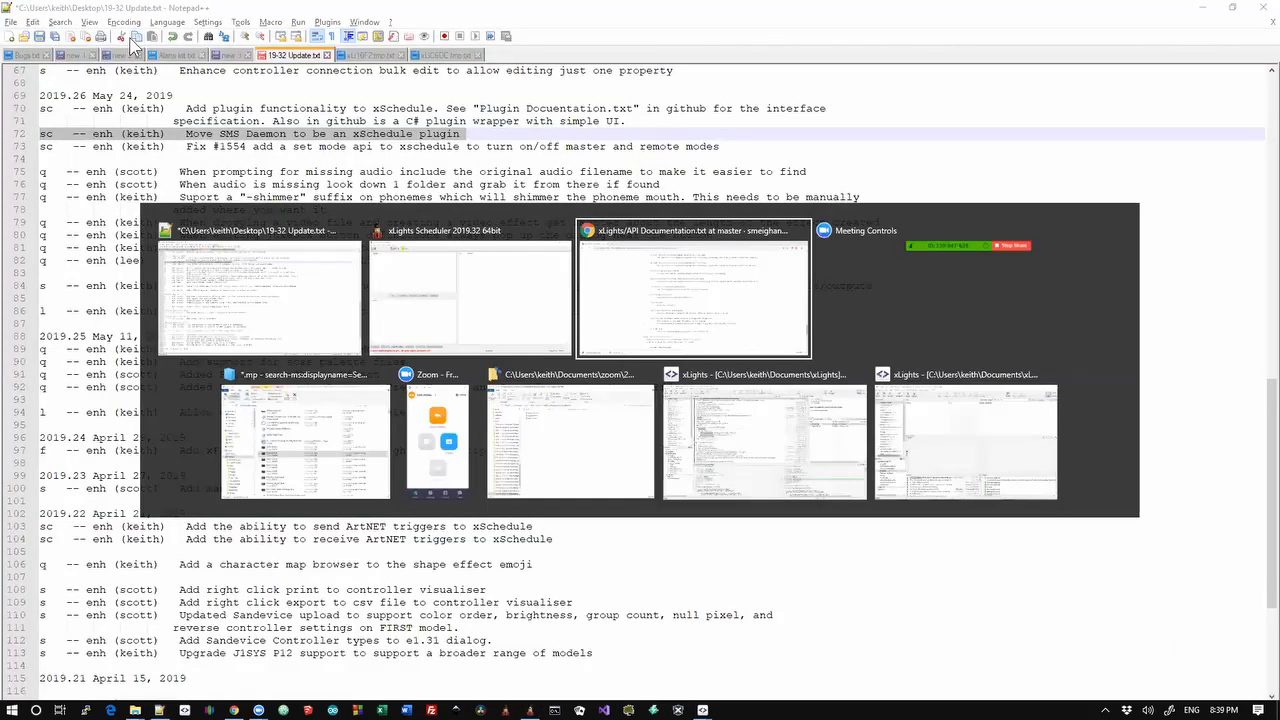
click(16, 47)
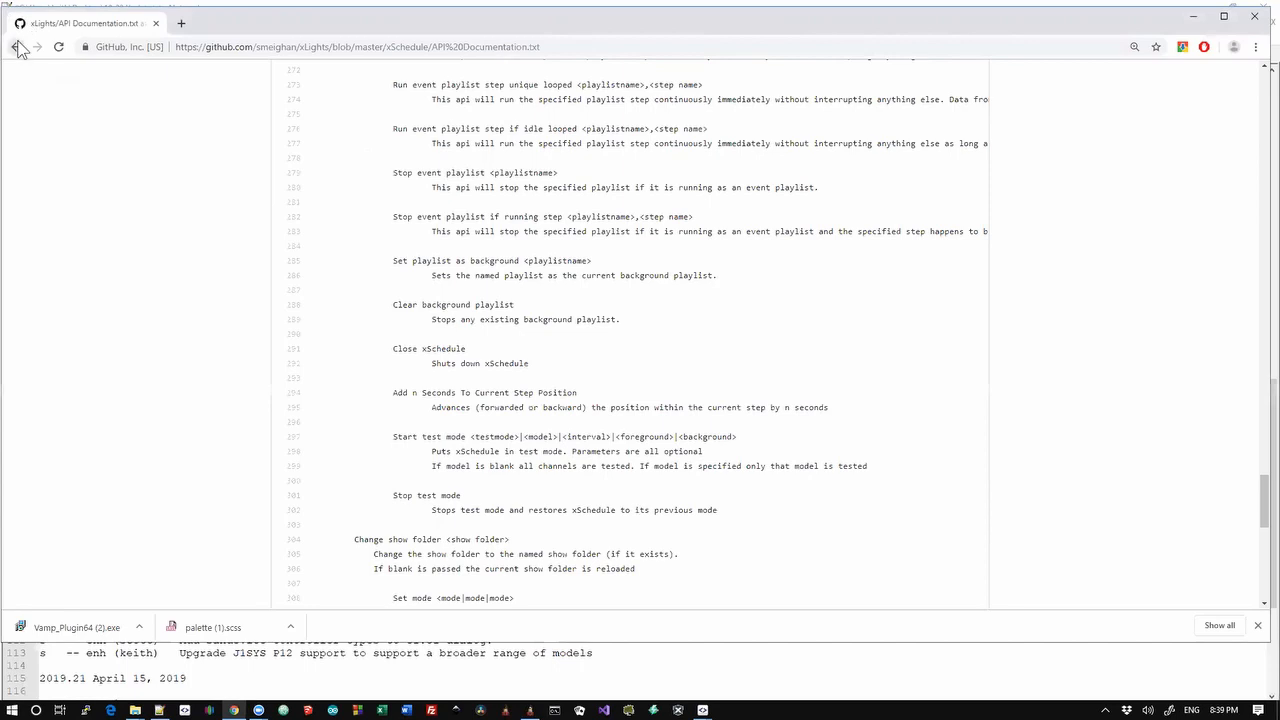
Open the DemoPlugin folder in the xSchedule GitHub listing, then return to xLights Scheduler
scroll(173, 308, up, 2)
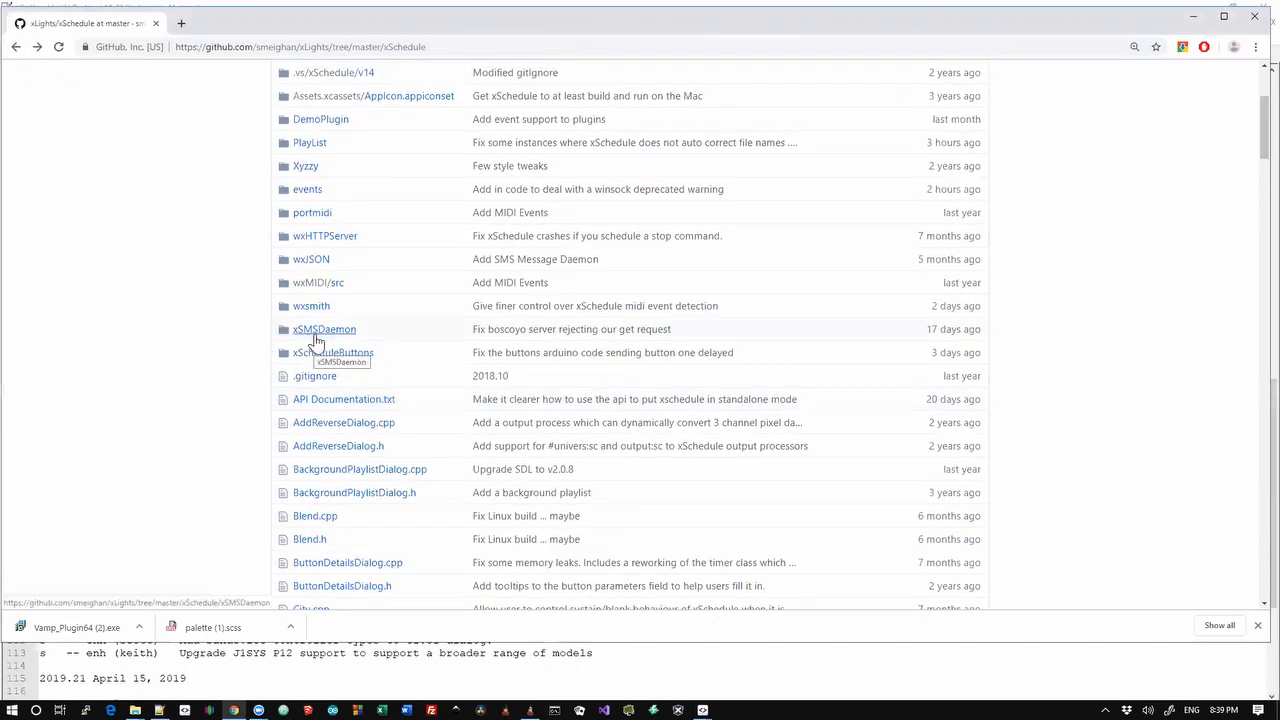
click(324, 121)
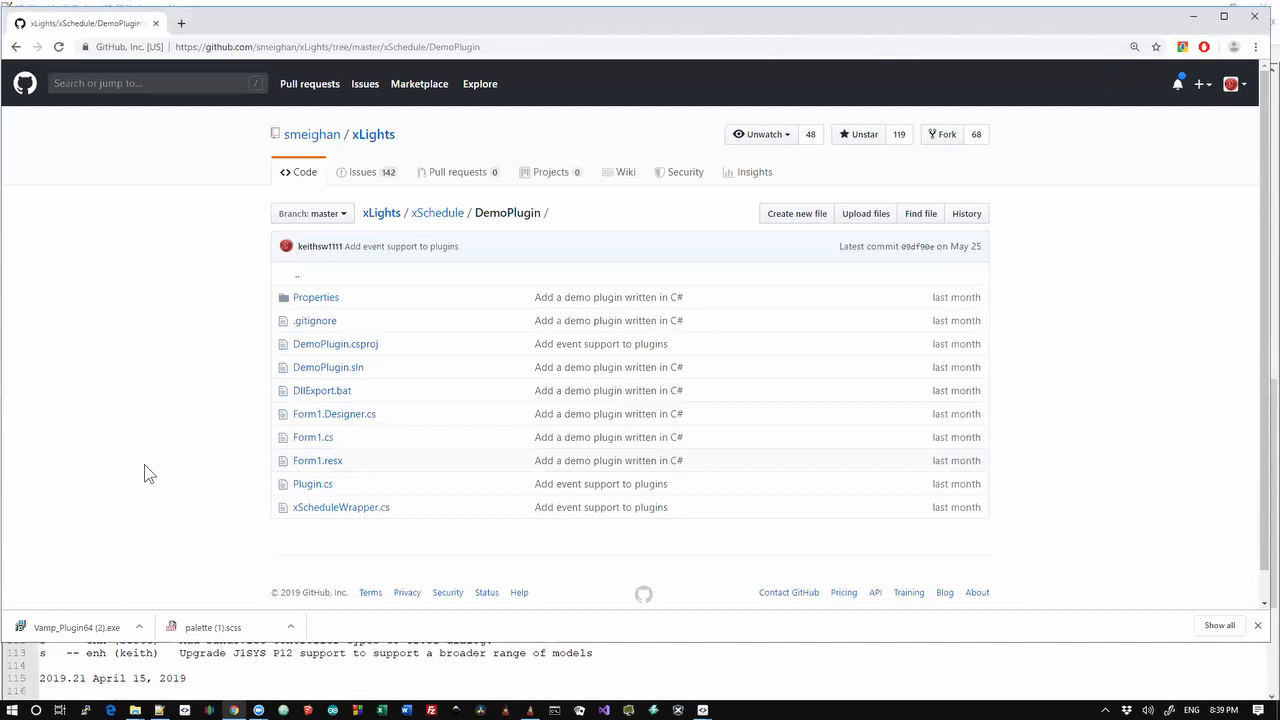
key(alt+Tab)
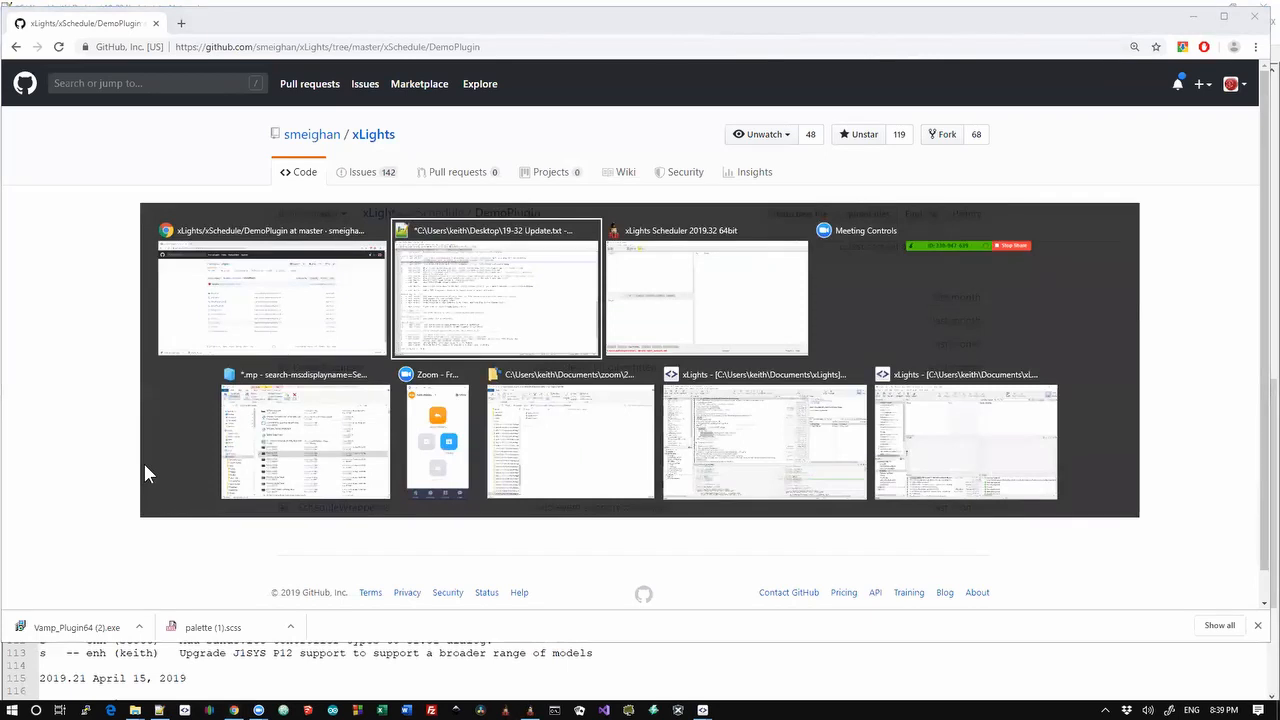
key(alt+Tab)
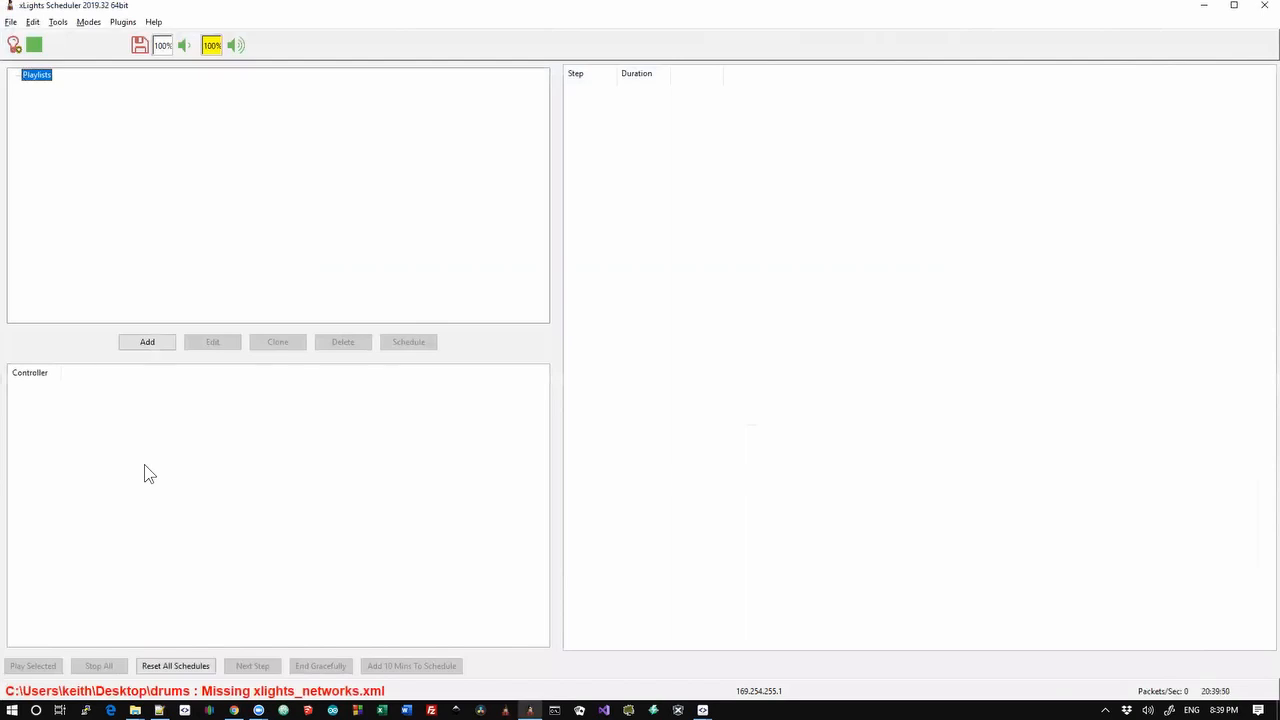
Launch the SMS plugin, toggling it off and on, and nudge the SMS Daemon window down-right
click(128, 24)
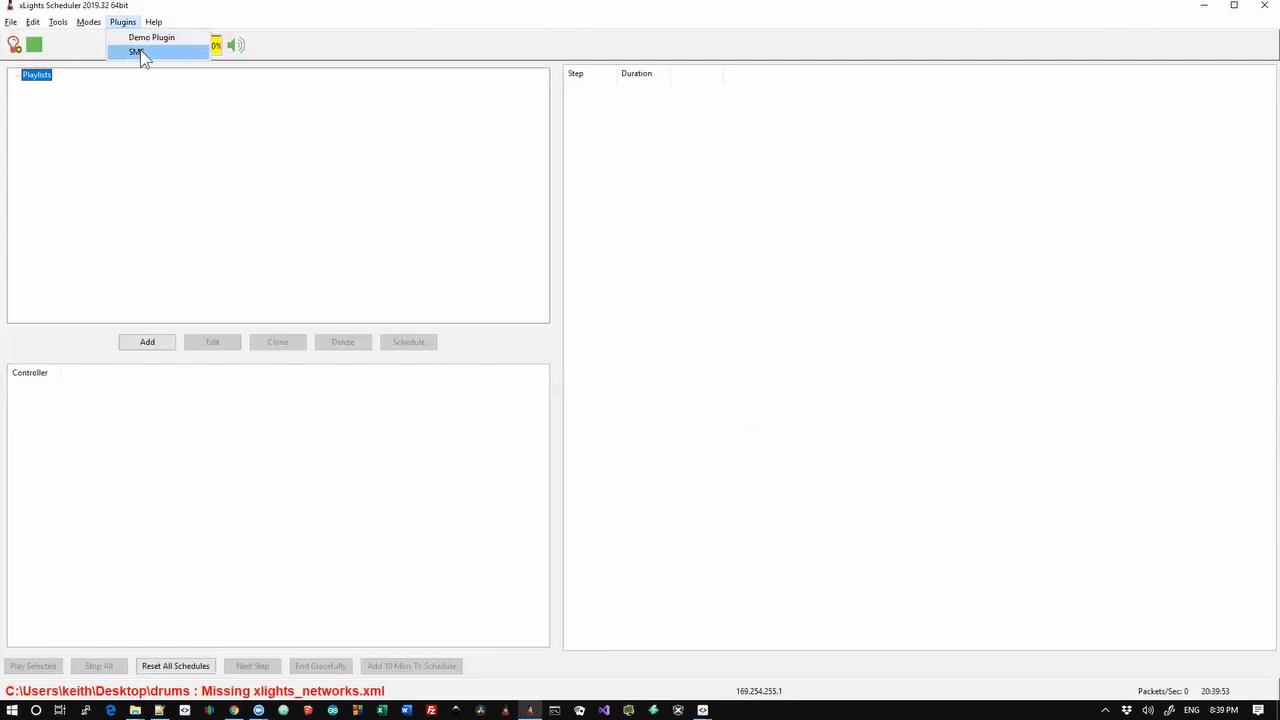
click(140, 53)
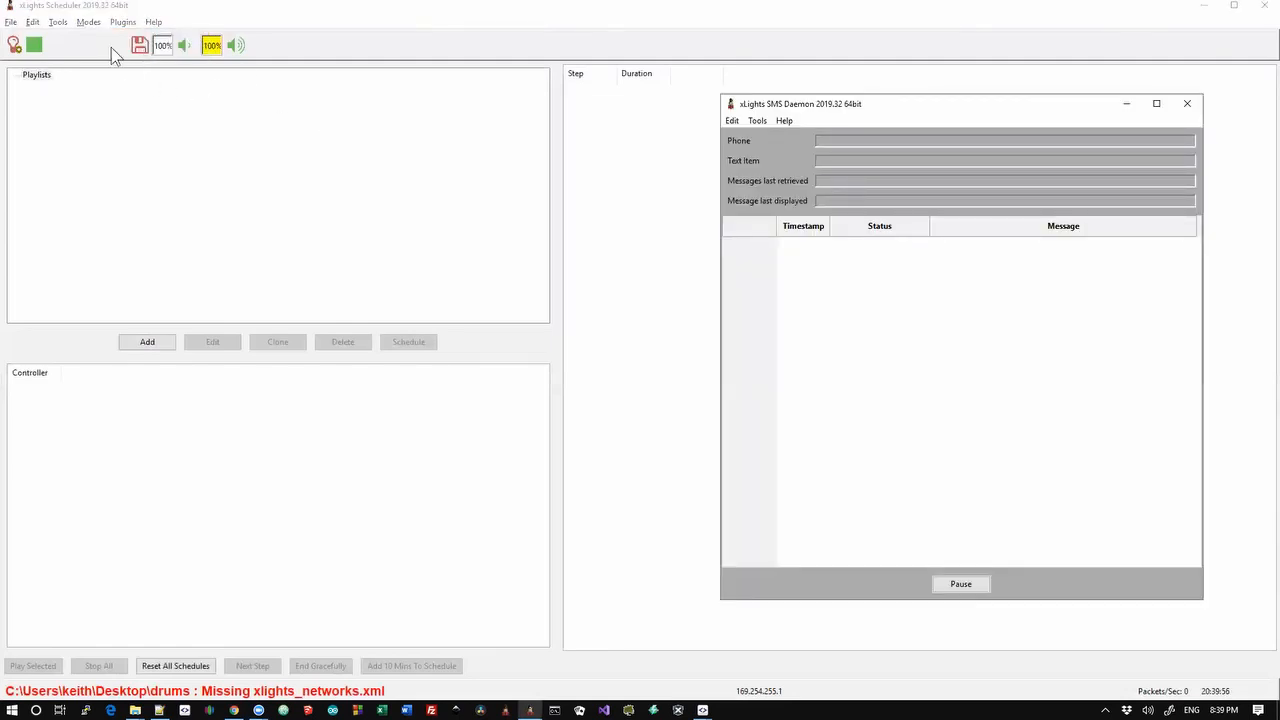
click(123, 25)
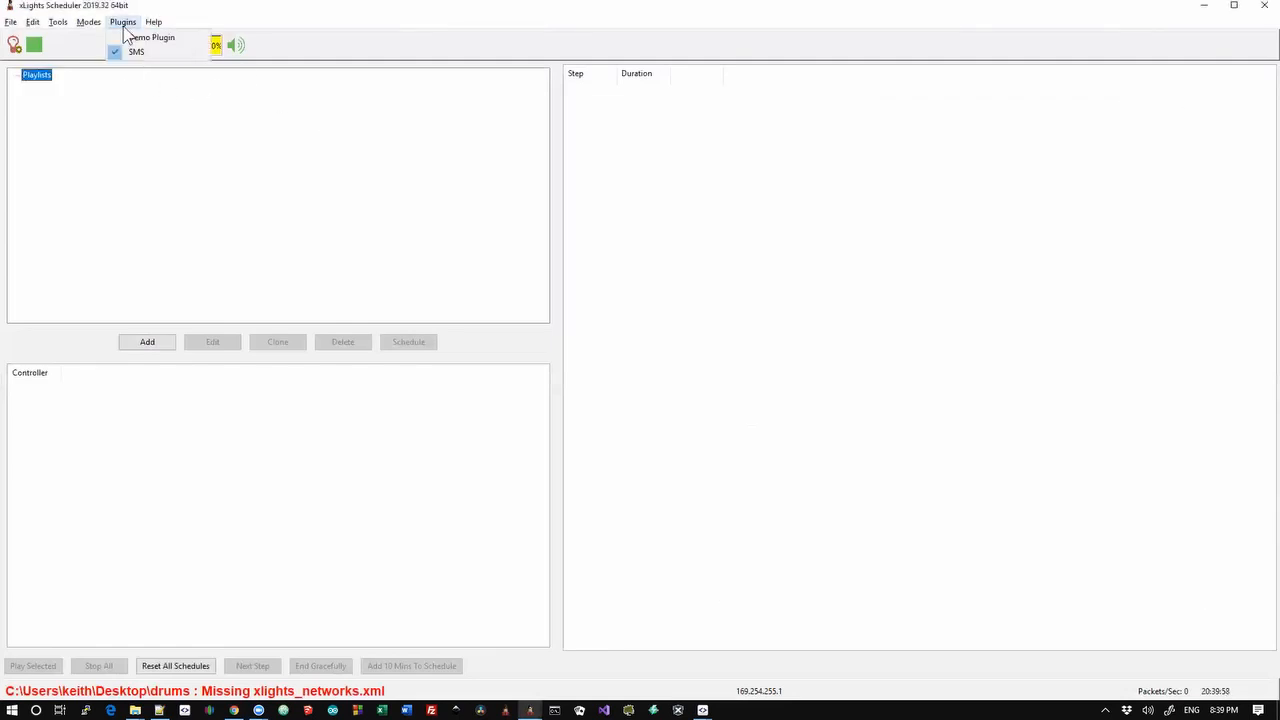
click(153, 52)
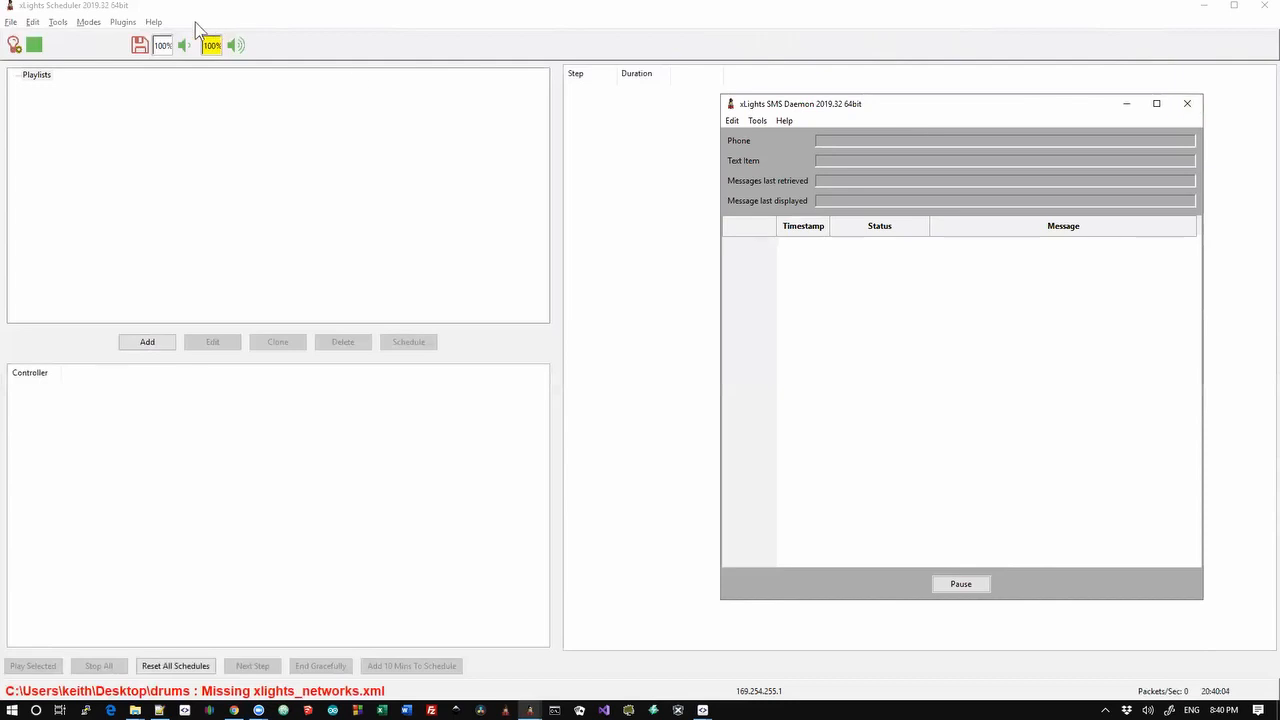
click(122, 22)
click(124, 51)
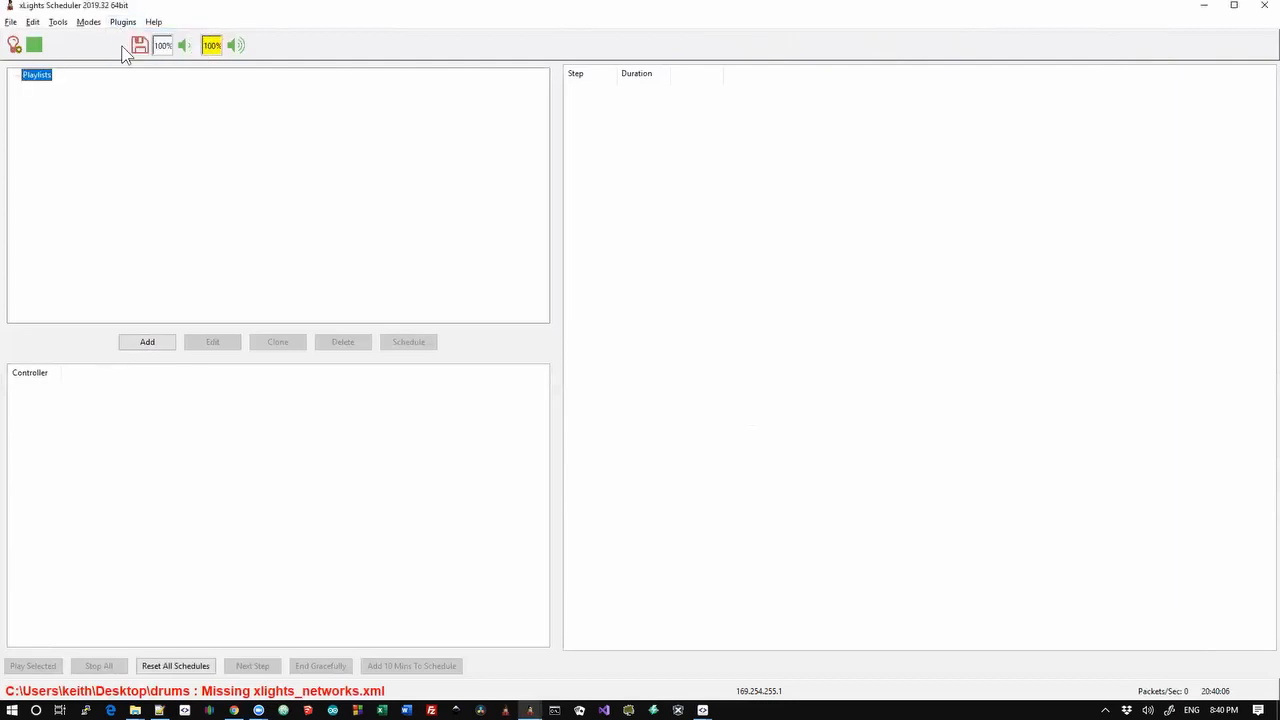
key(alt+Tab)
click(122, 22)
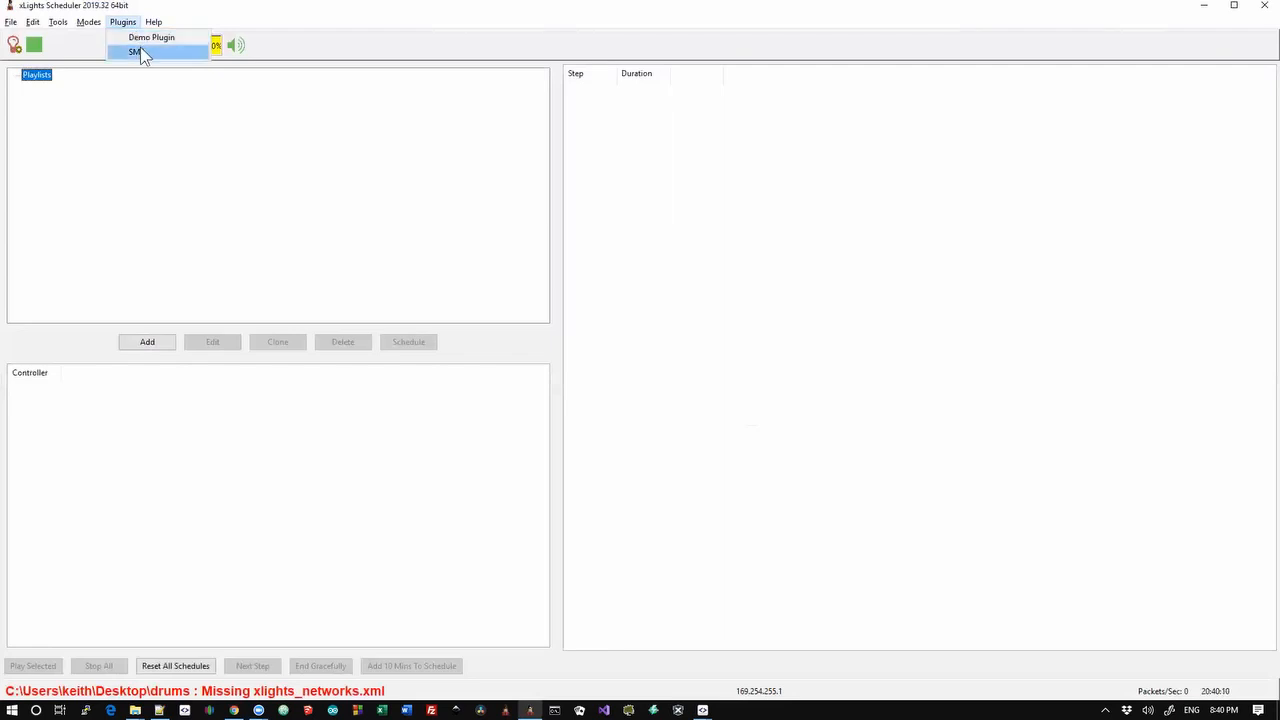
click(141, 51)
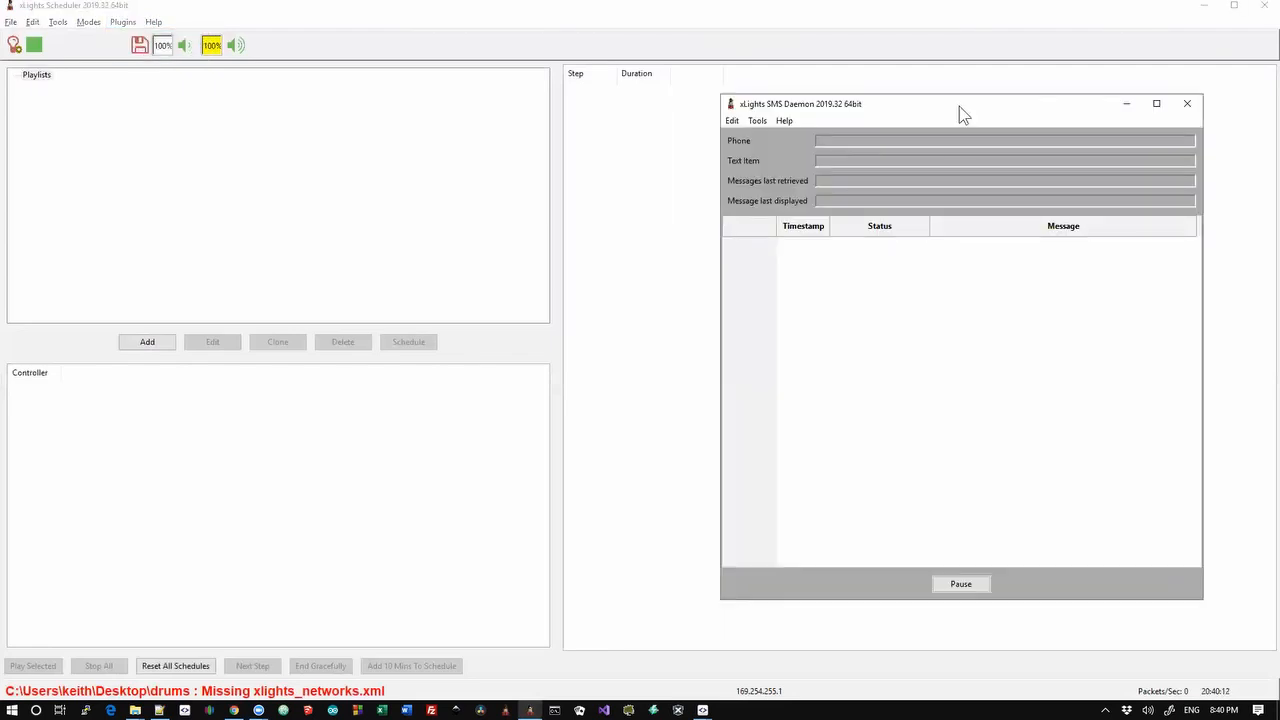
drag(958, 107, 984, 140)
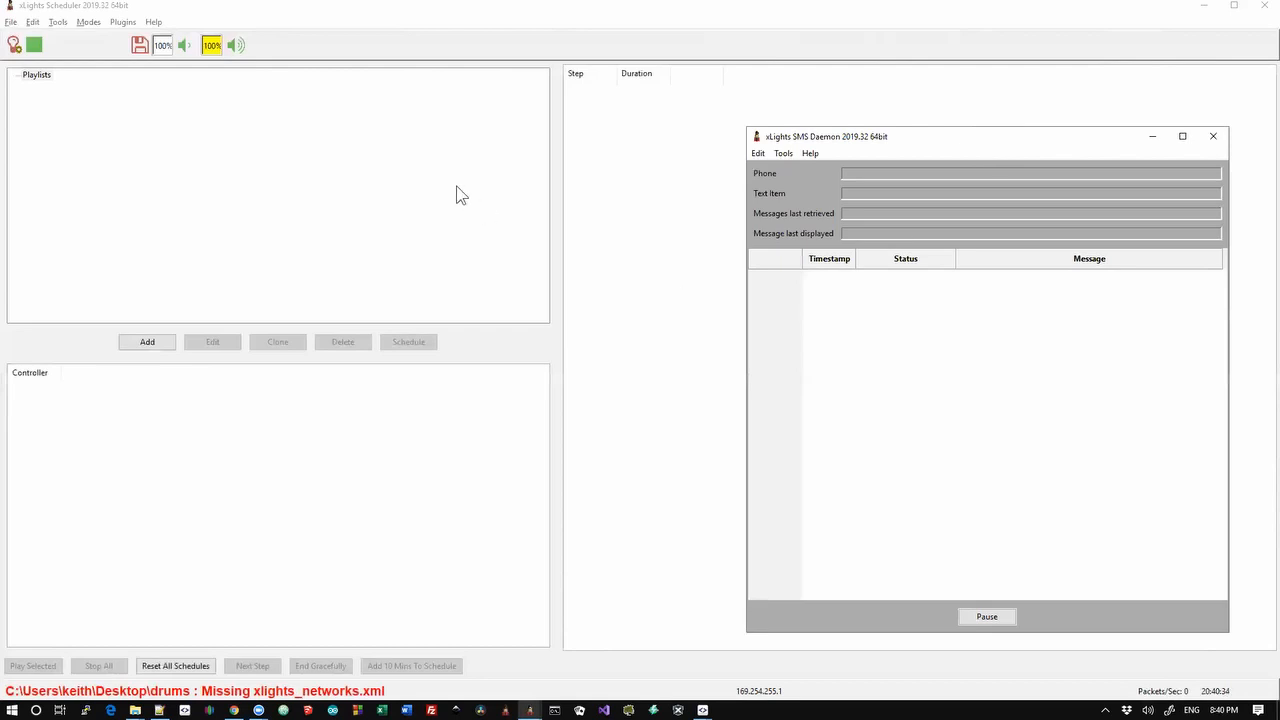
click(36, 24)
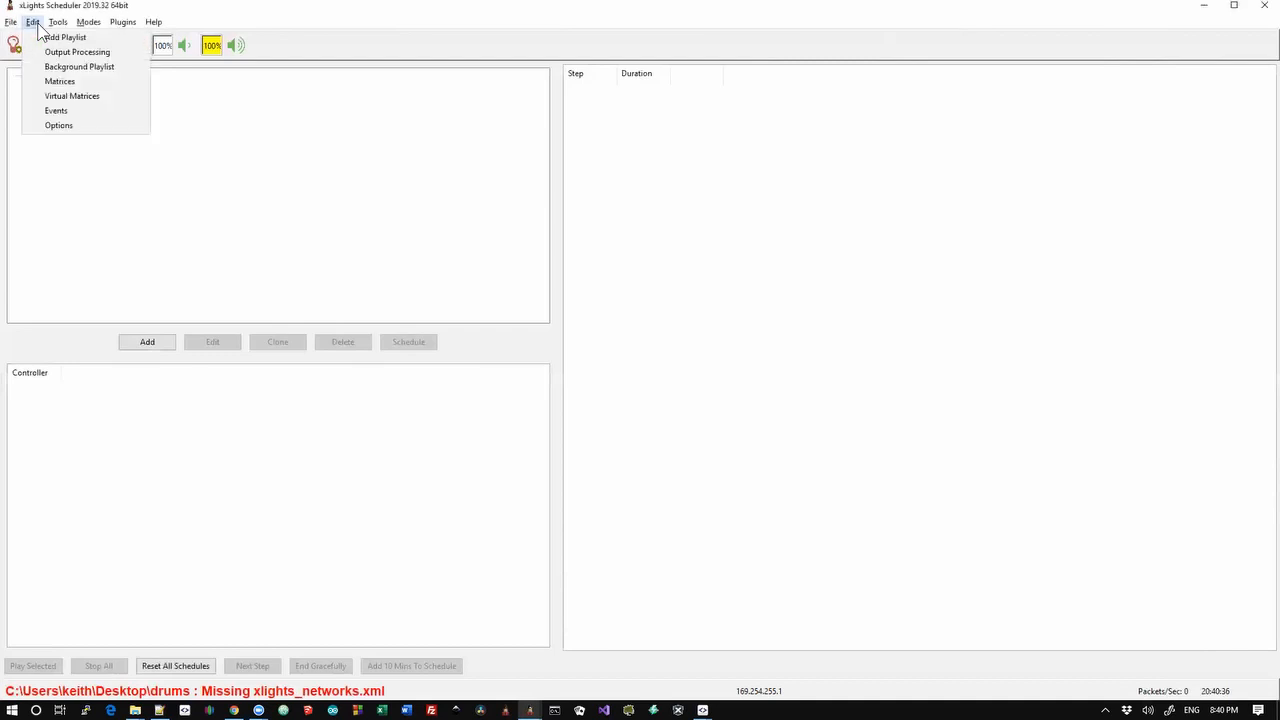
click(62, 84)
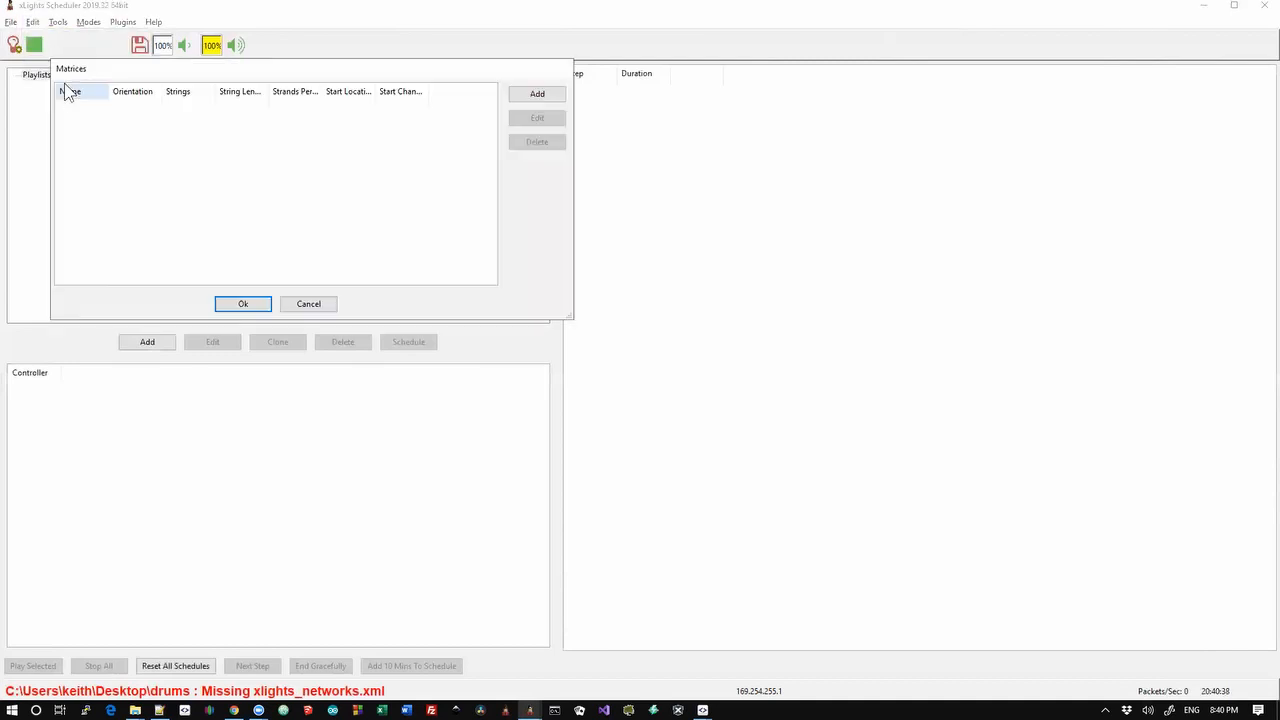
click(538, 94)
text(m)
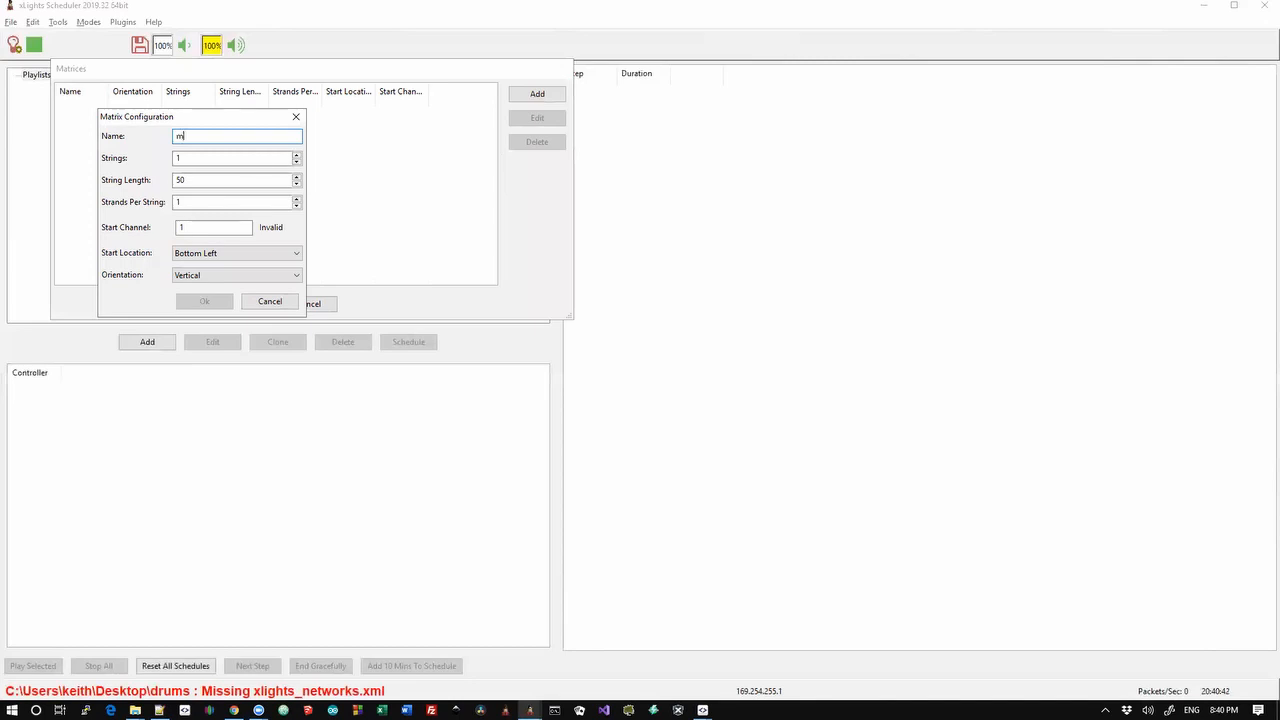
text(atrix)
key(Tab)
key(shift+End)
text(50)
key(Tab)
key(Tab)
key(Tab)
key(Tab)
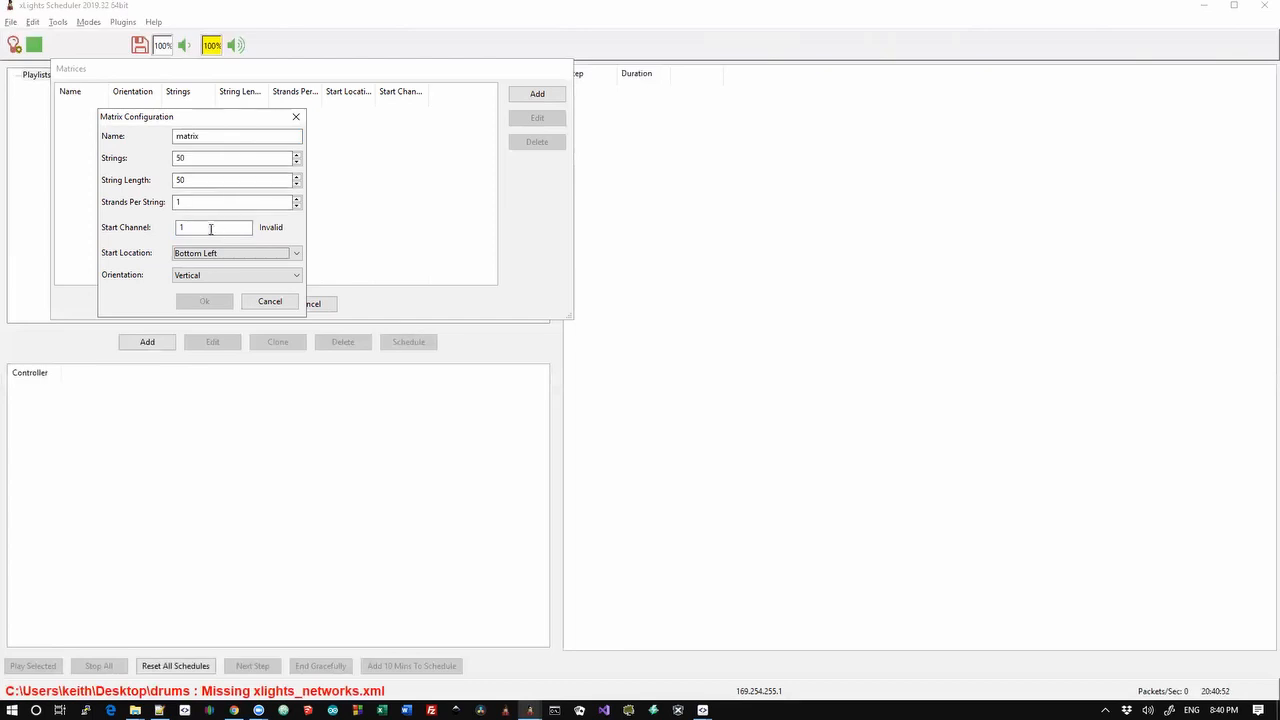
click(225, 253)
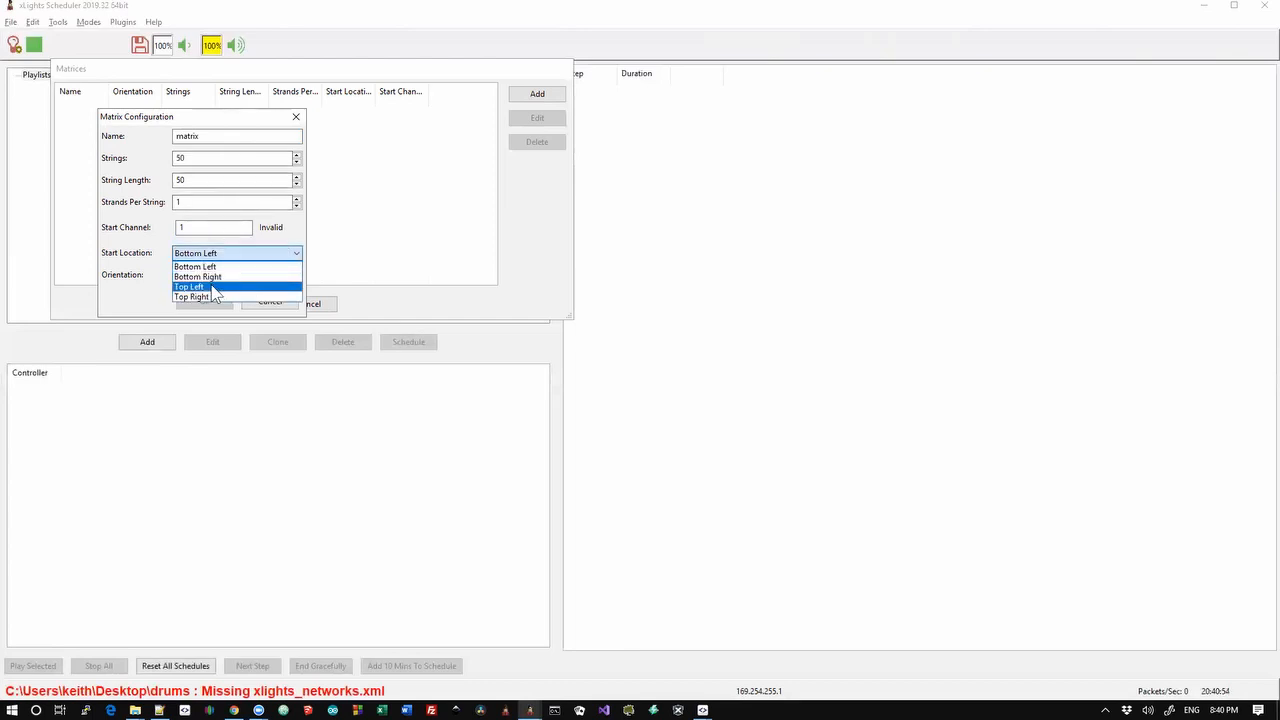
click(211, 287)
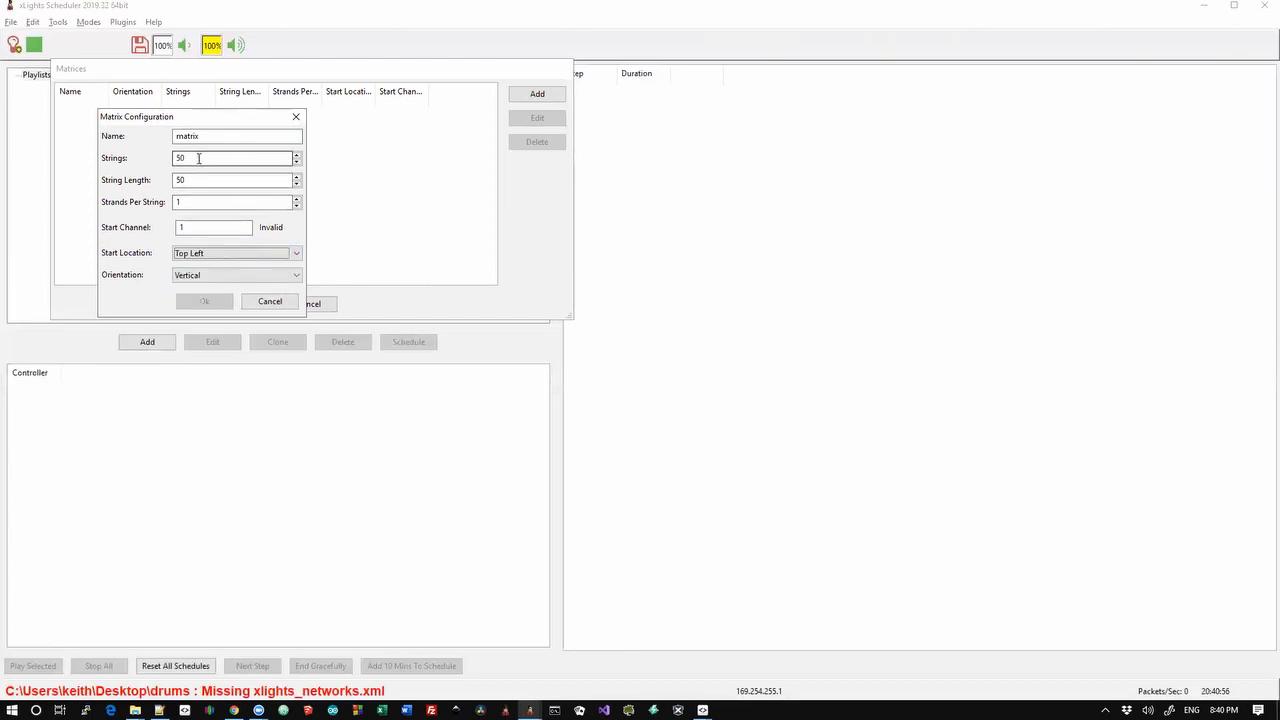
drag(197, 158, 138, 163)
text(64)
key(Tab)
text(64)
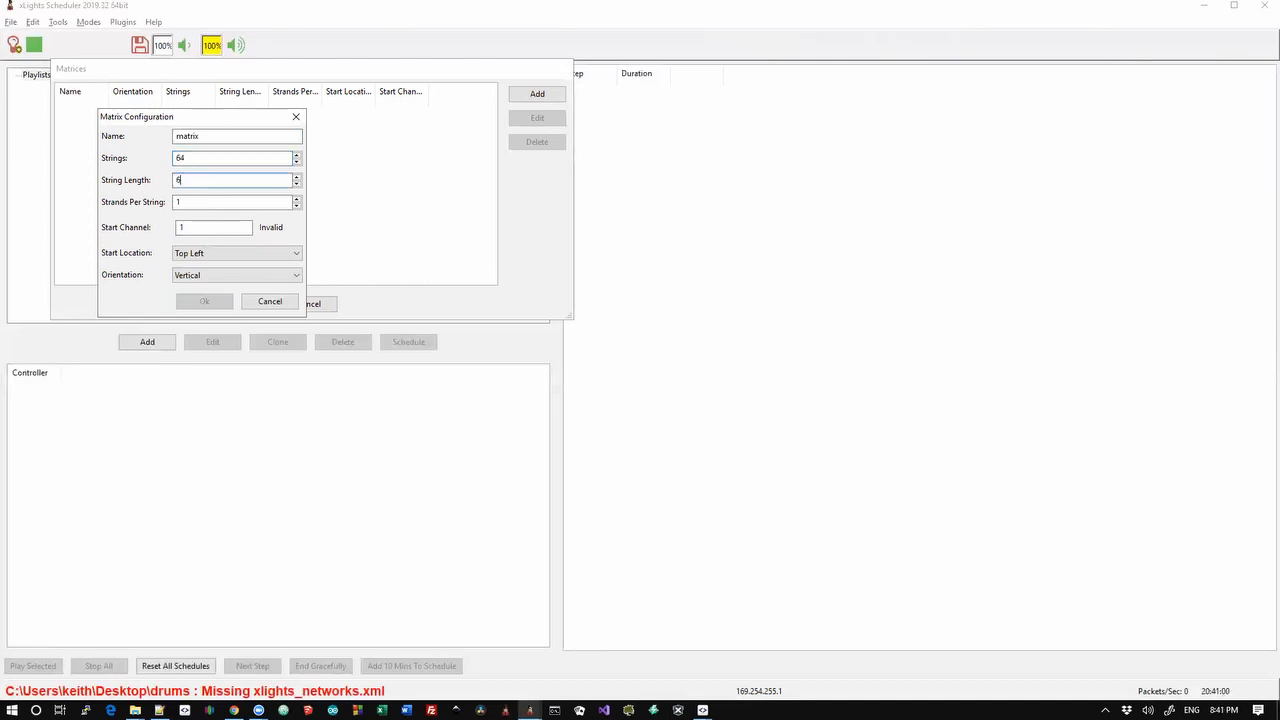
key(Tab)
click(185, 256)
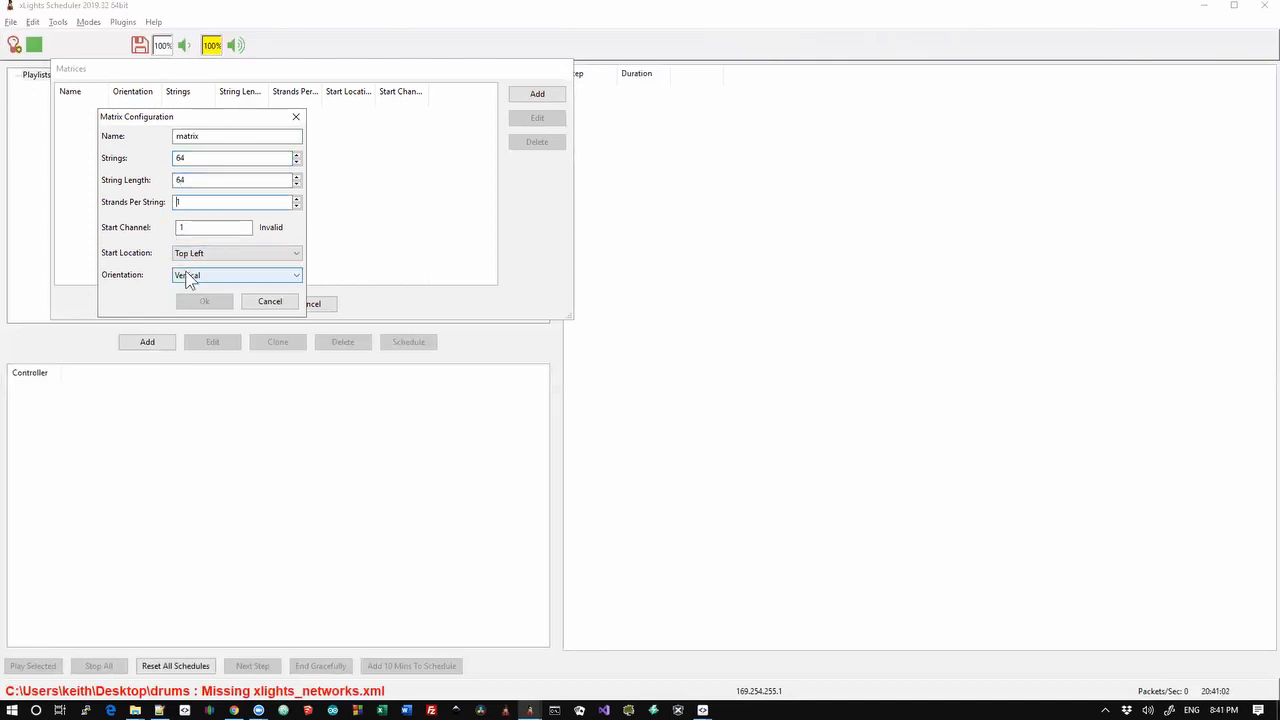
click(186, 275)
click(193, 295)
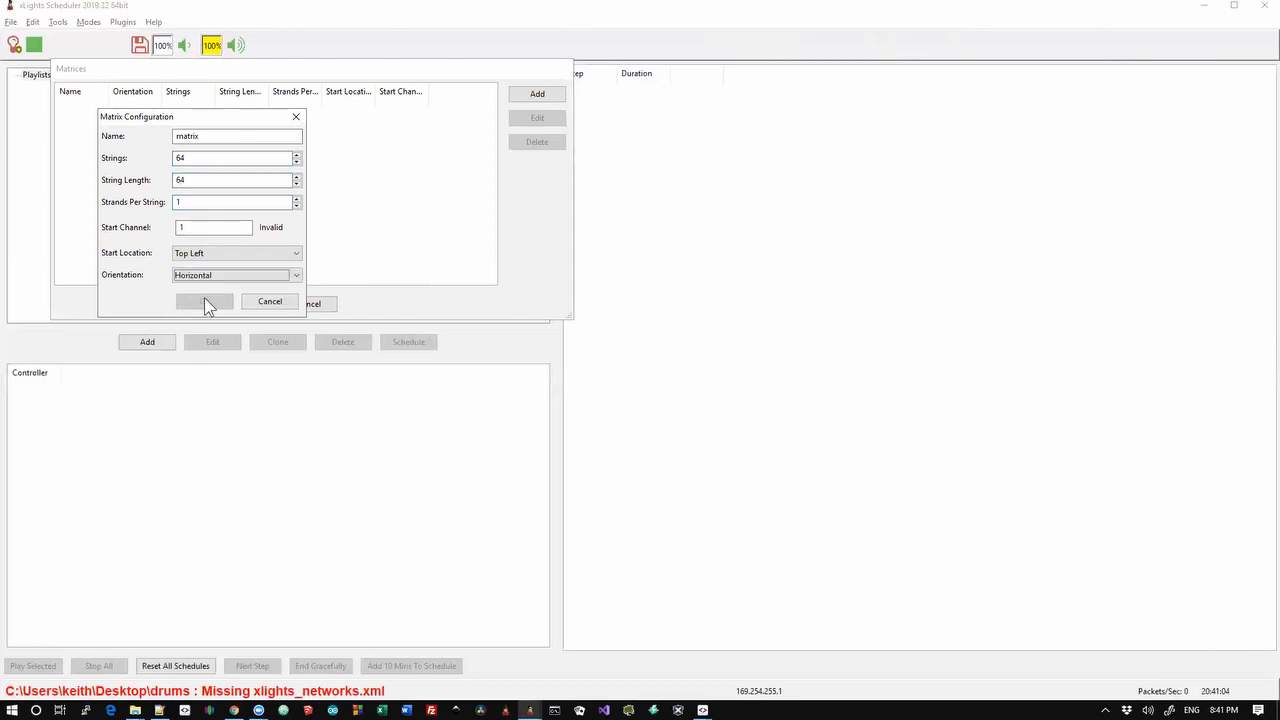
click(237, 228)
click(268, 302)
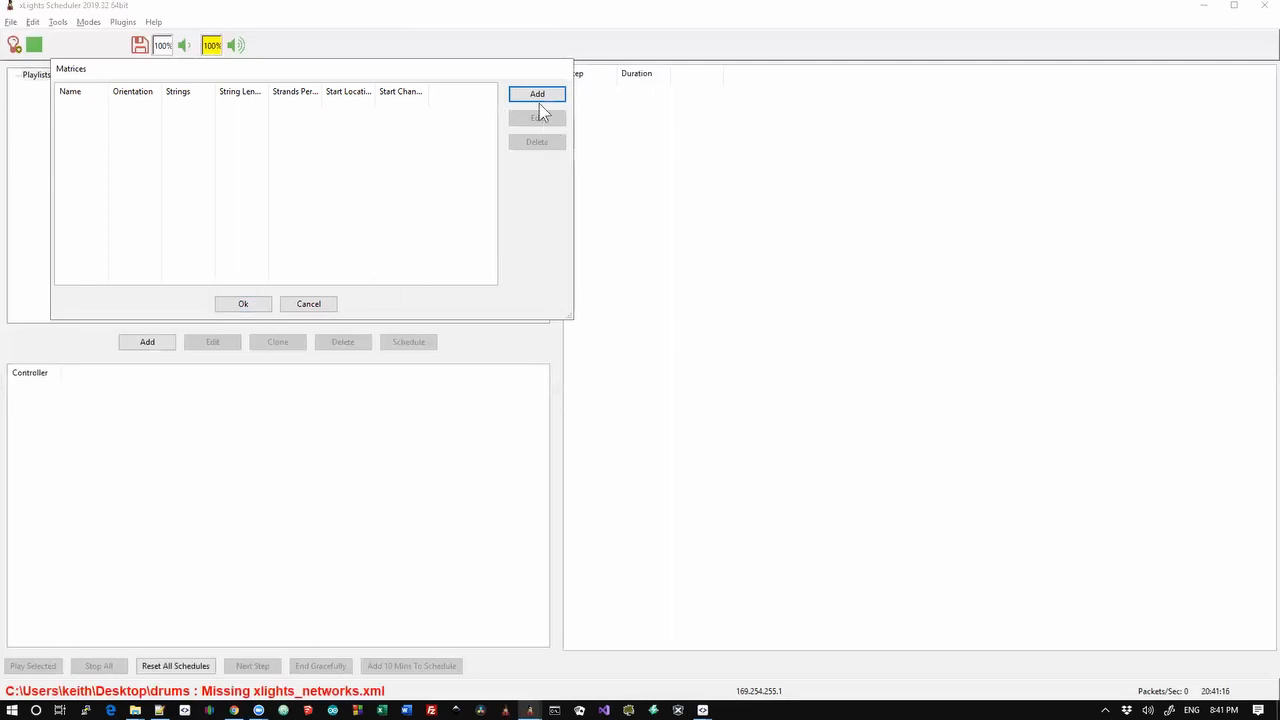
click(312, 305)
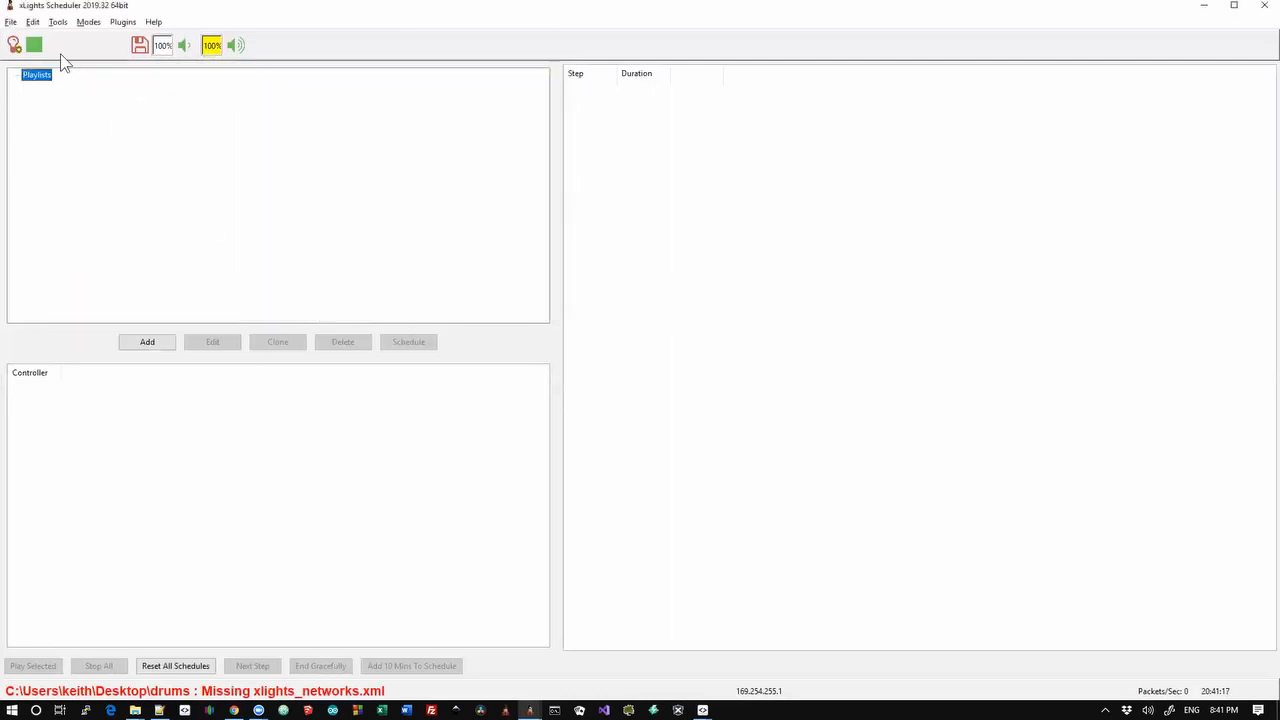
Switch to the xLights show folder without saving schedule changes
click(14, 22)
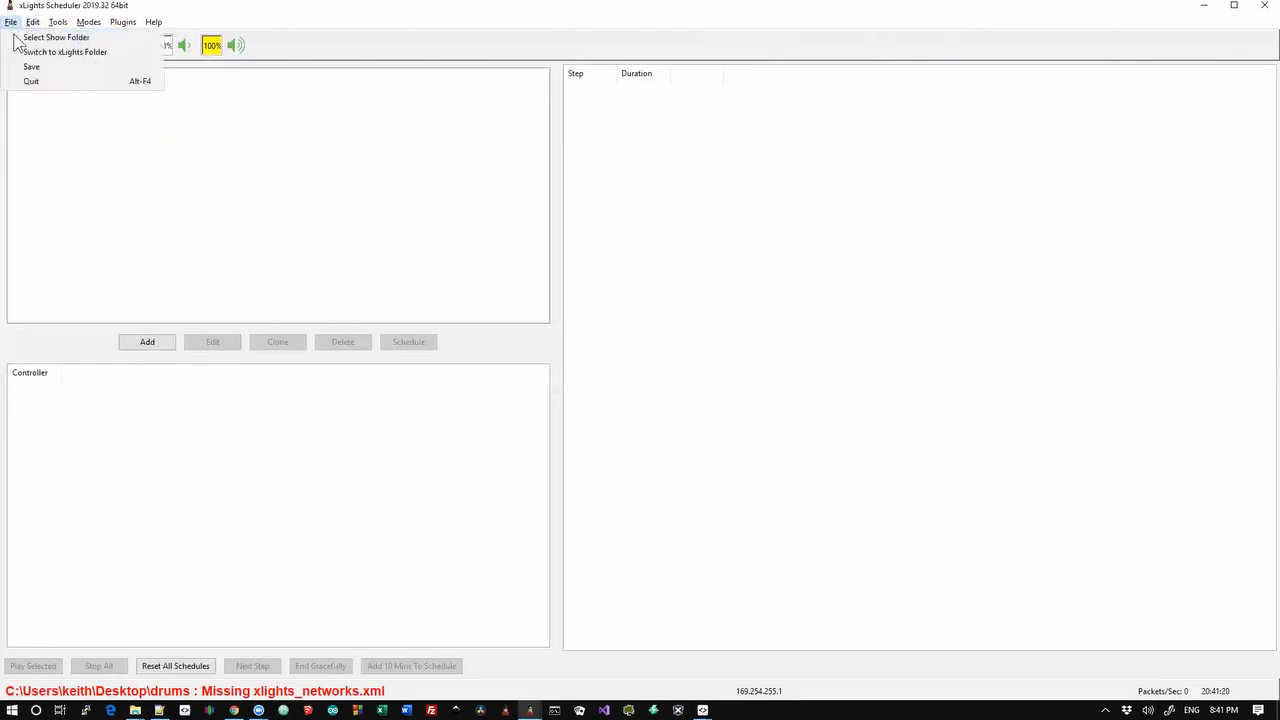
click(57, 52)
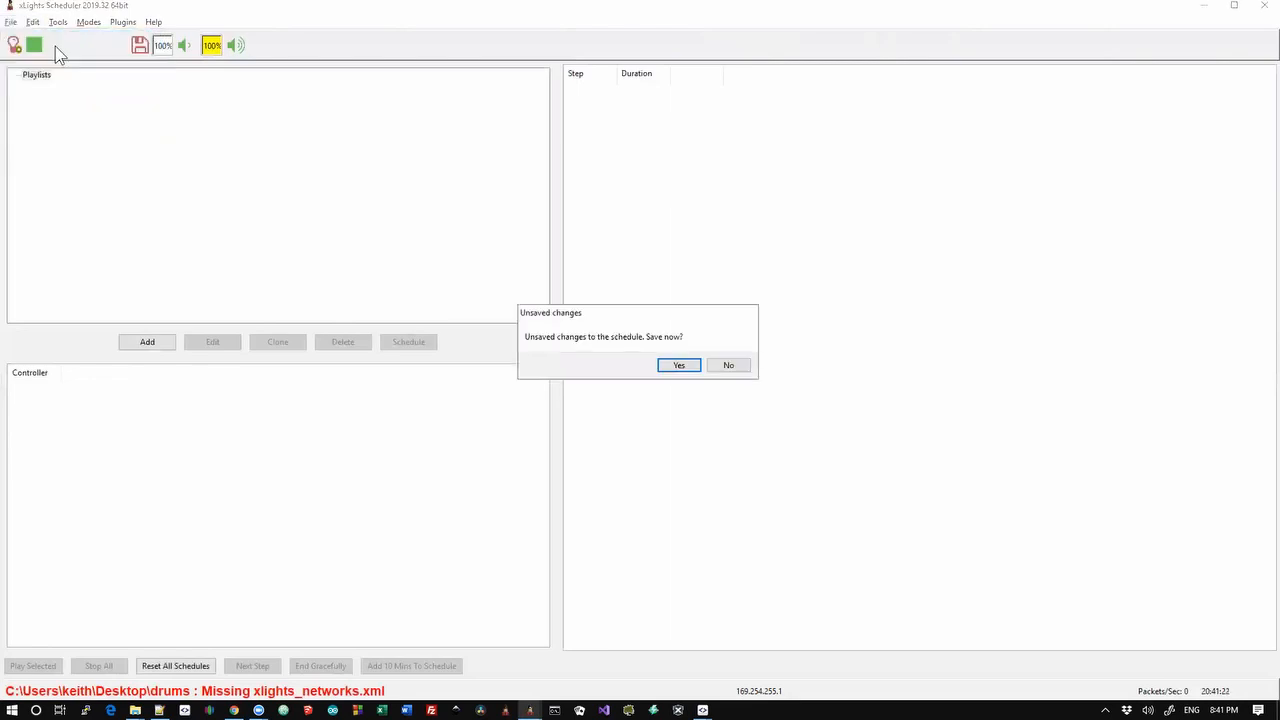
click(713, 368)
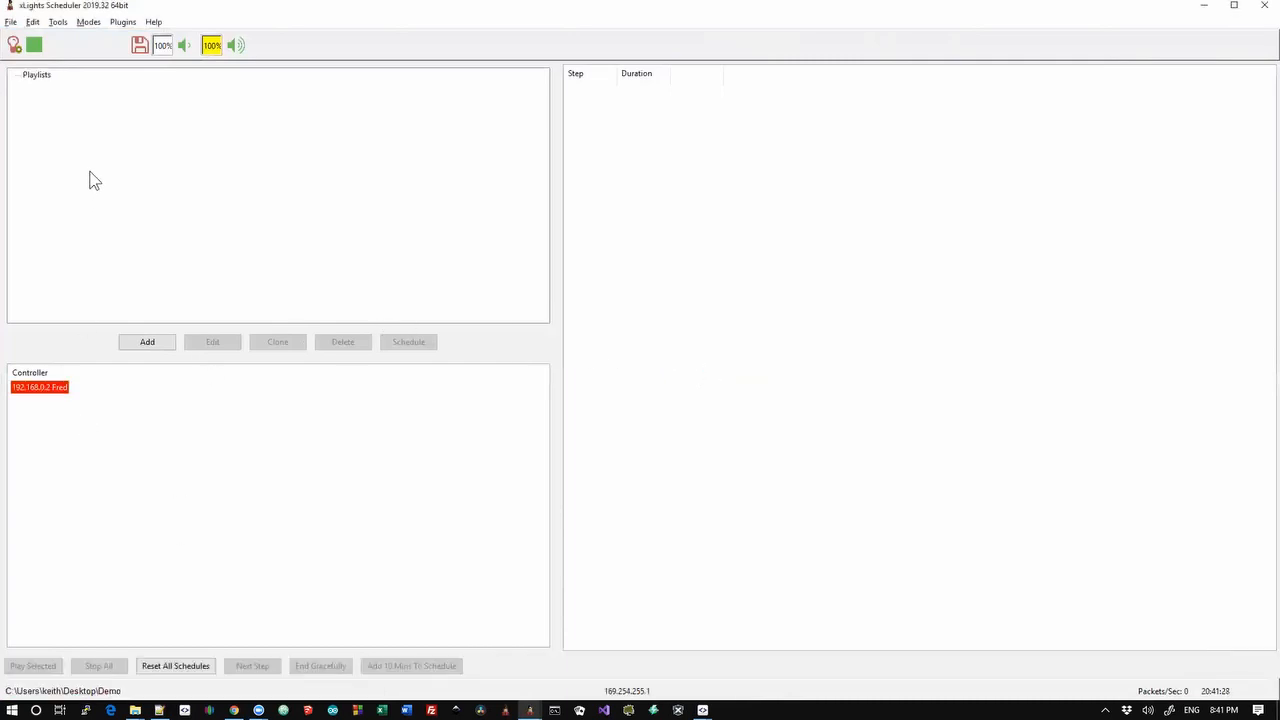
Add matrix m with 64 strings of 64 lights, Top Left start and Horizontal orientation
click(9, 22)
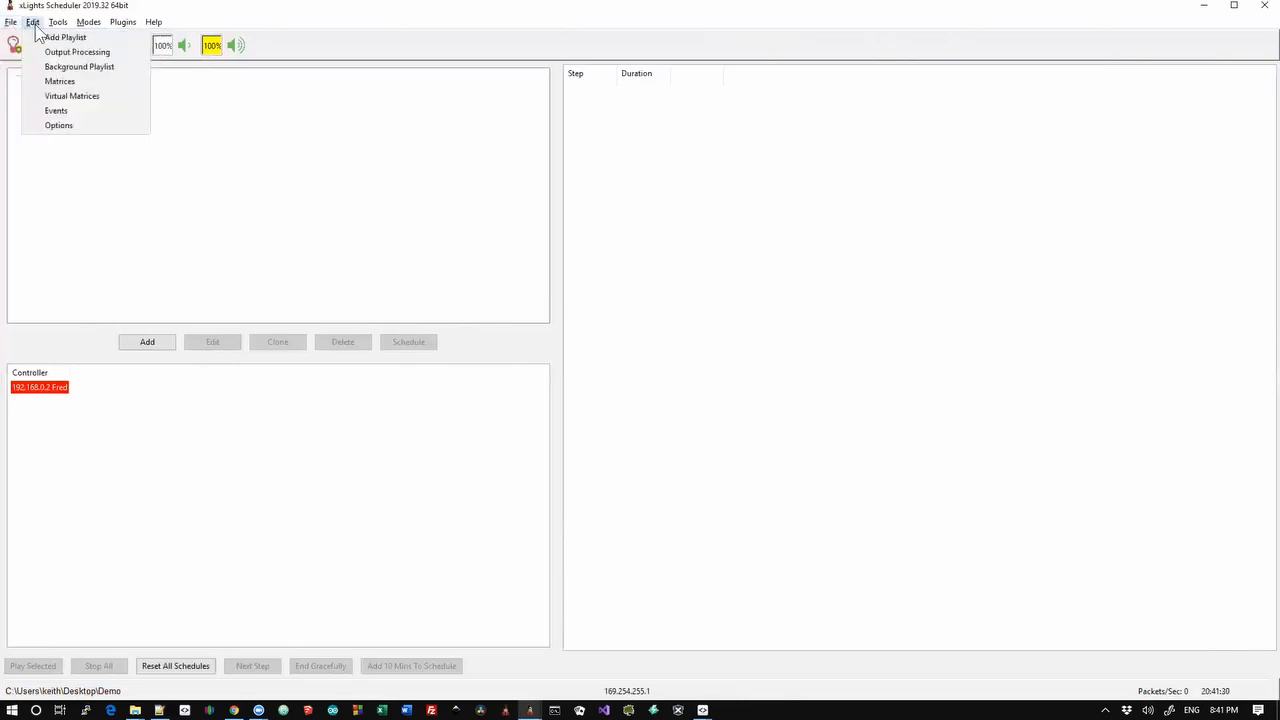
mouse_move(33, 22)
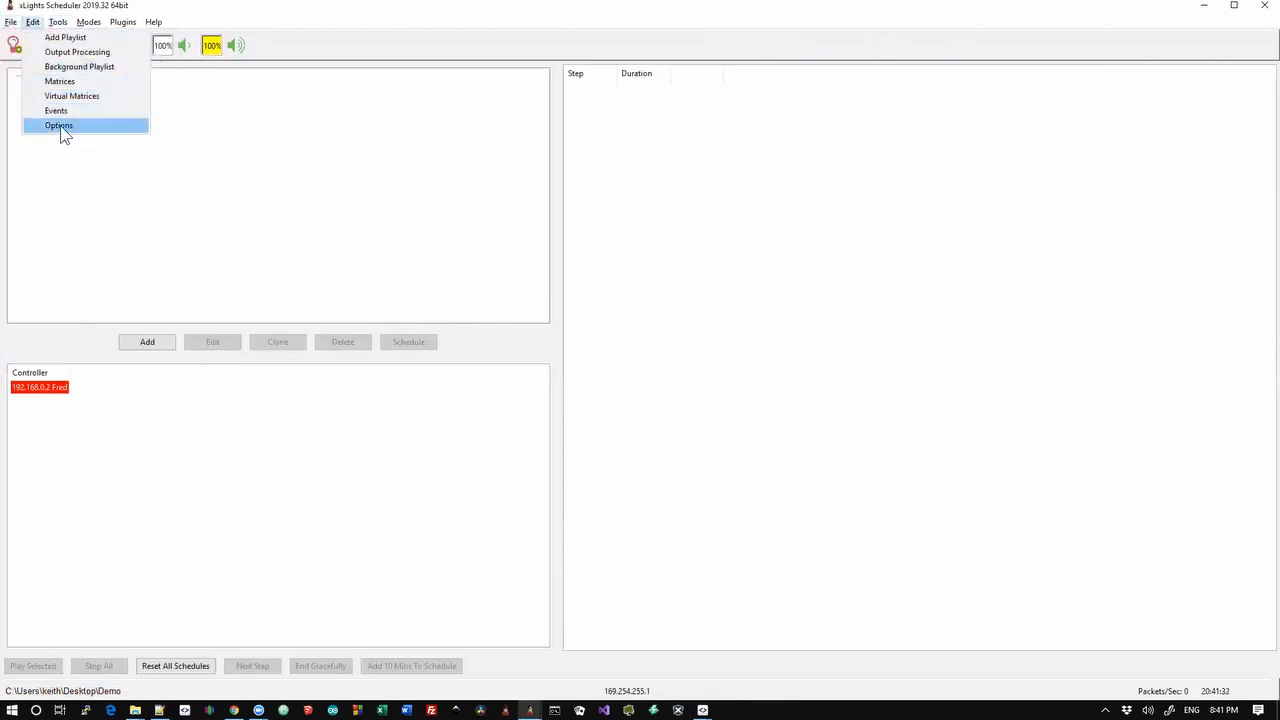
click(72, 80)
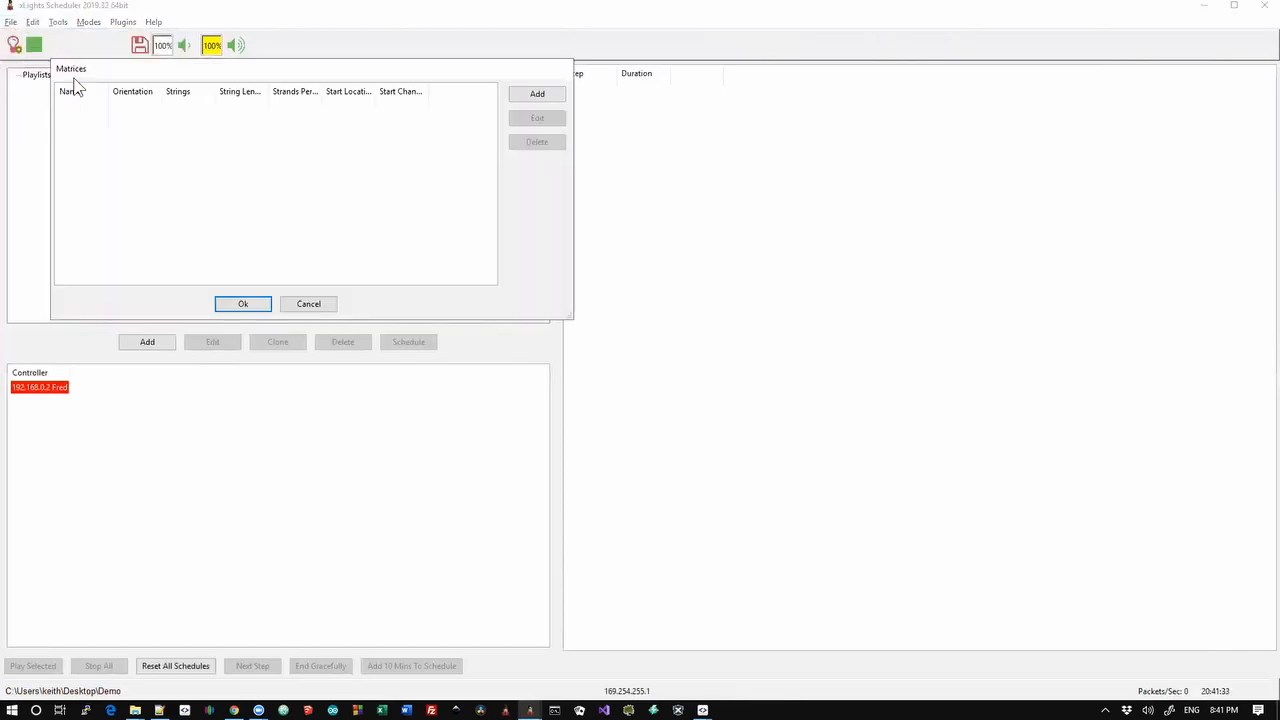
click(538, 96)
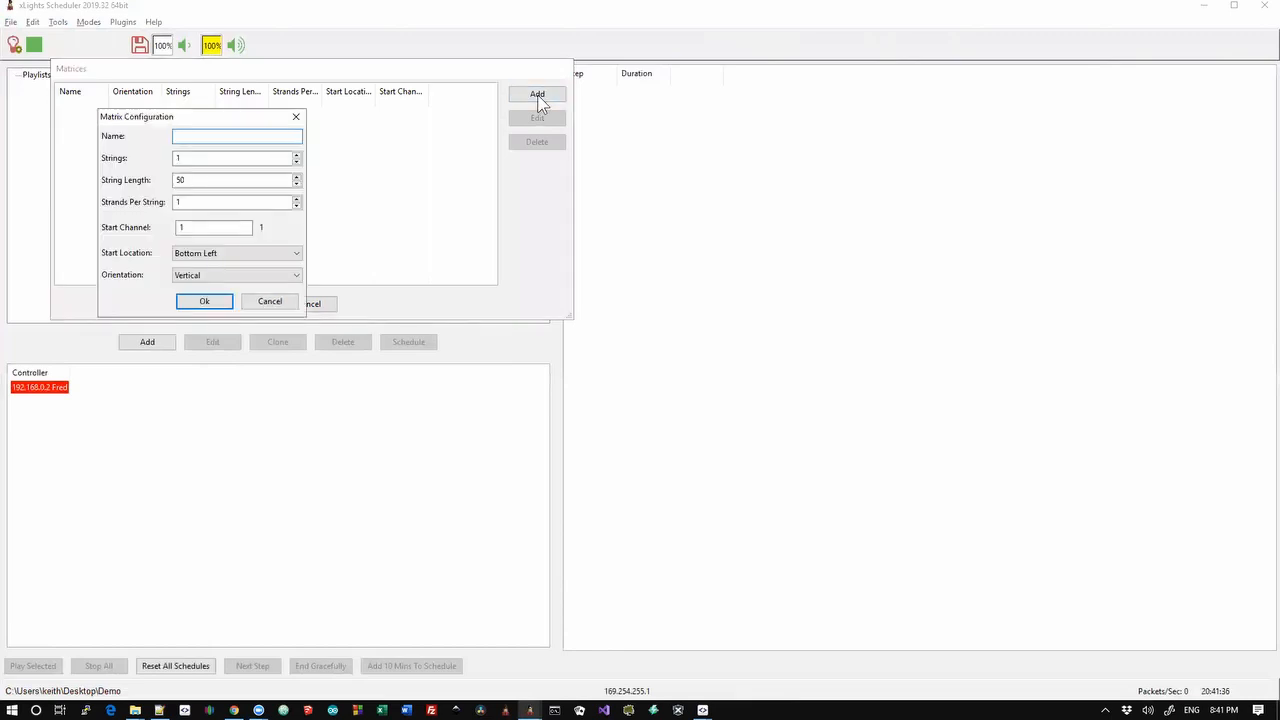
text(m)
key(Tab)
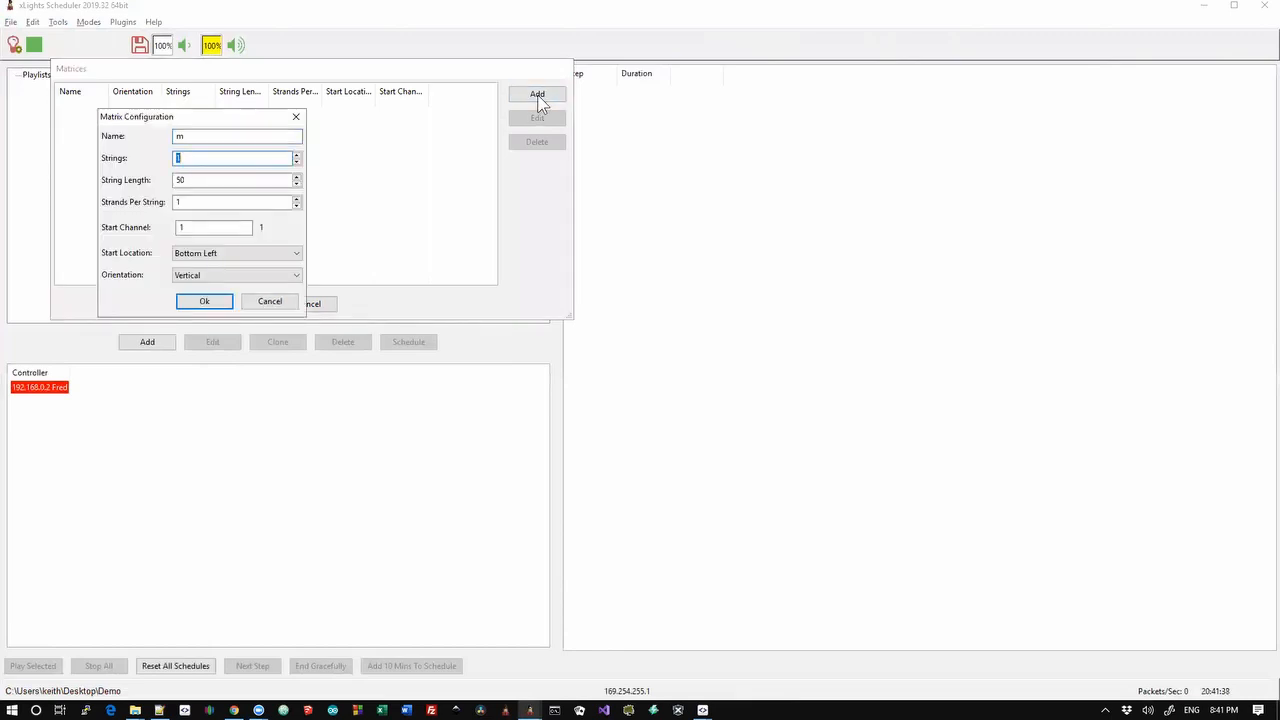
text(64)
key(Tab)
text(64)
key(Tab)
key(Tab)
key(Tab)
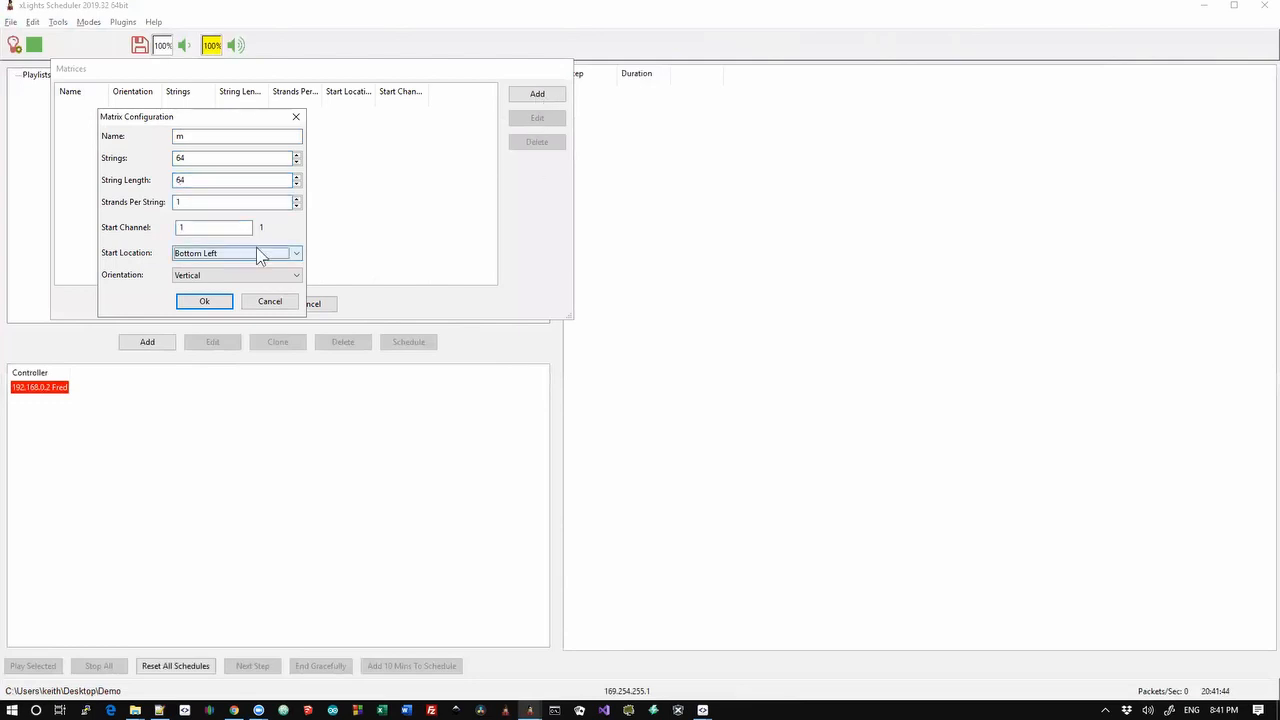
key(alt+Down)
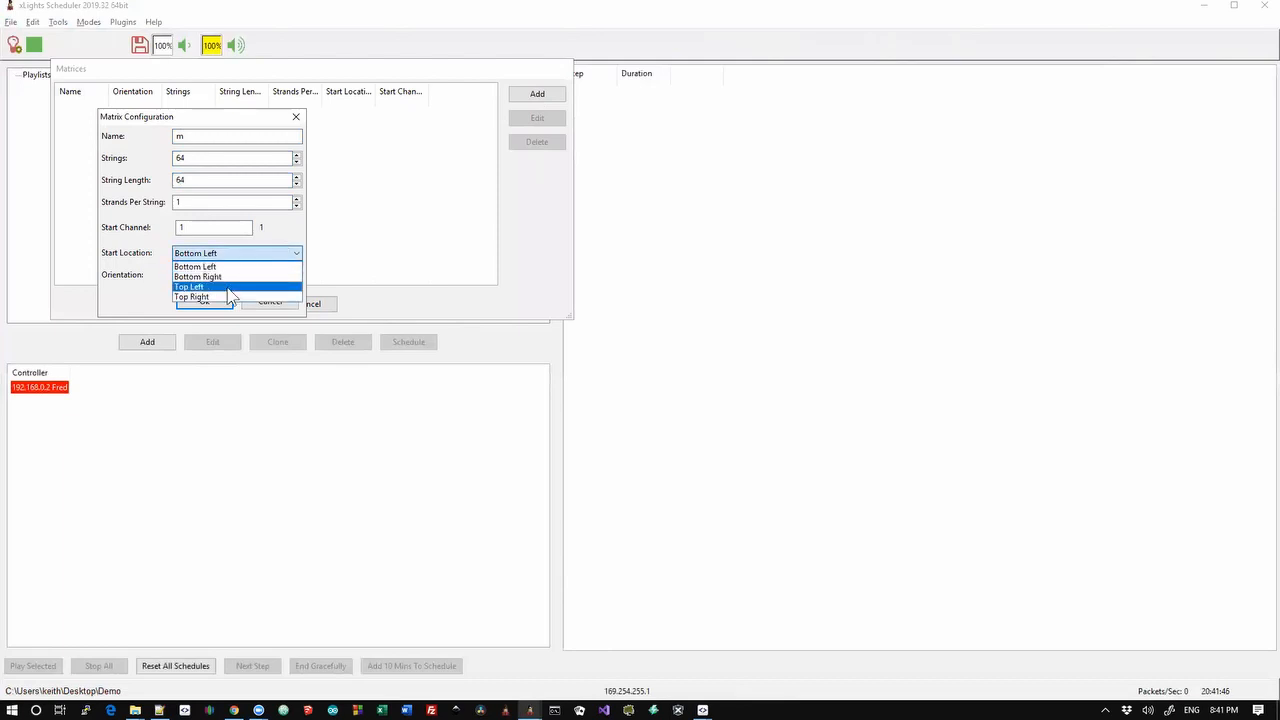
click(230, 293)
click(230, 276)
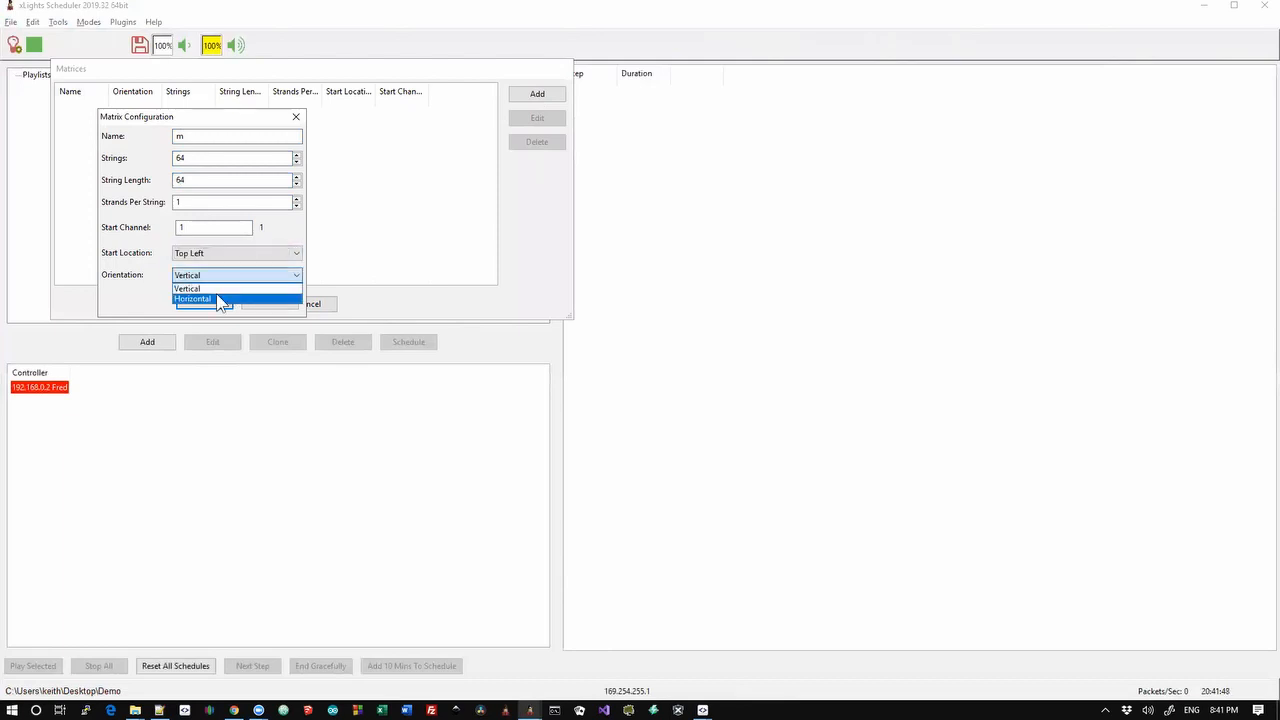
click(218, 297)
click(205, 302)
click(254, 309)
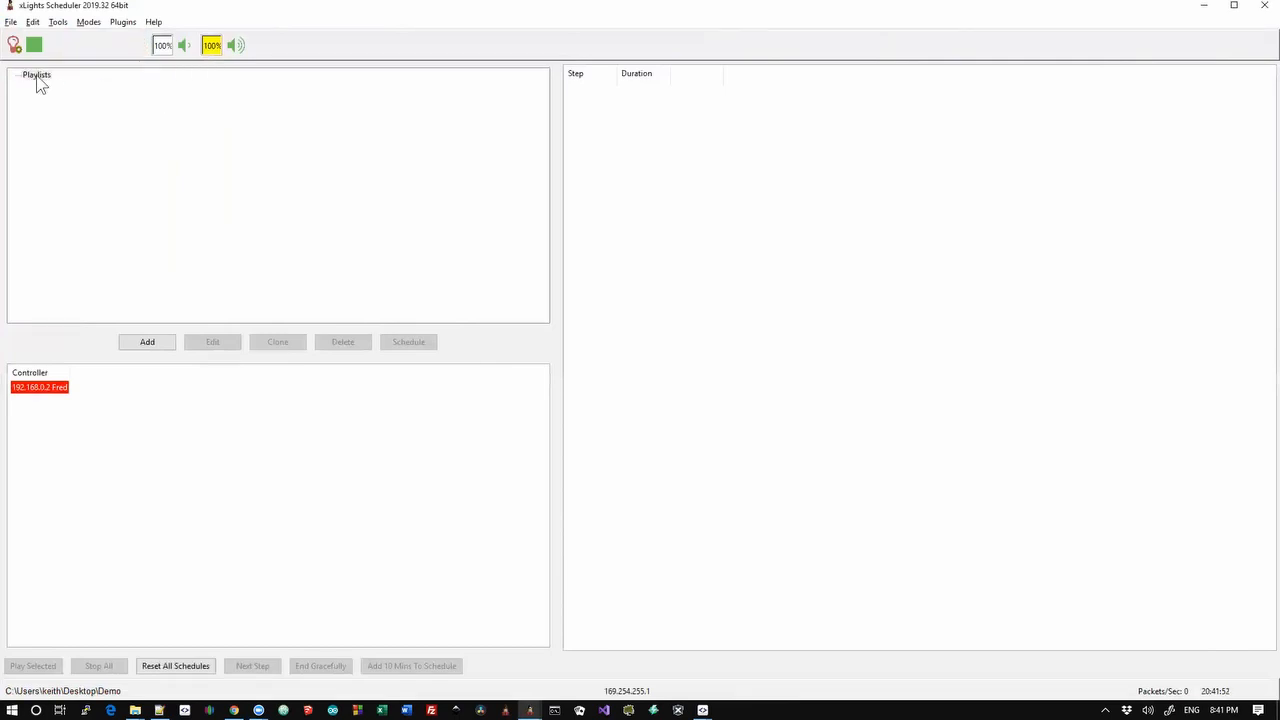
Bring up the SMS Daemon and review its Edit > Options settings, cancelling without changes
key(alt+Tab)
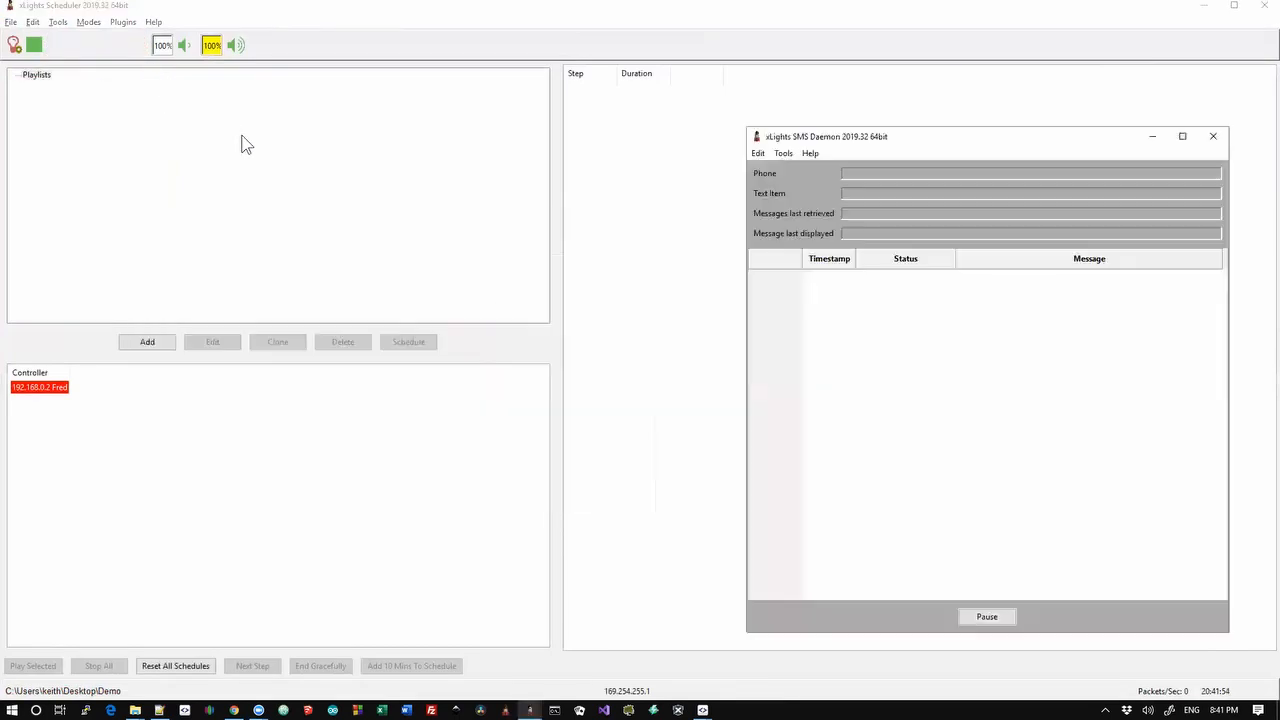
click(759, 154)
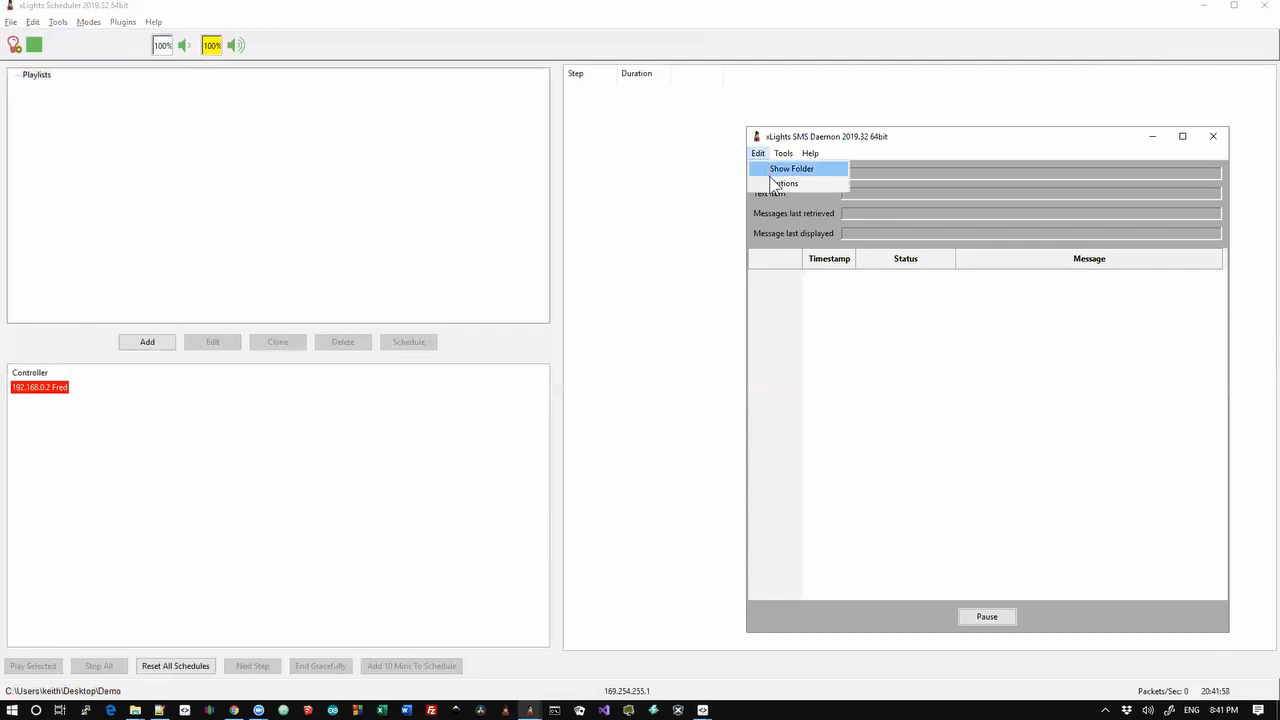
click(772, 183)
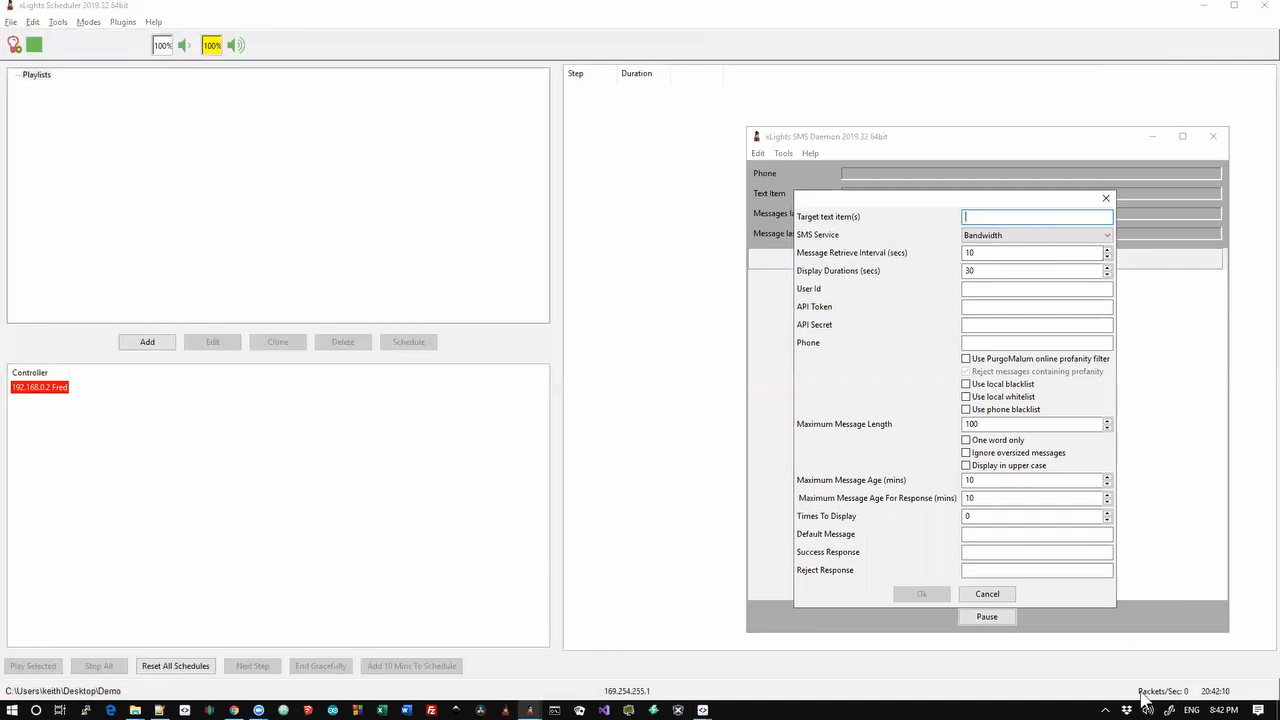
click(986, 594)
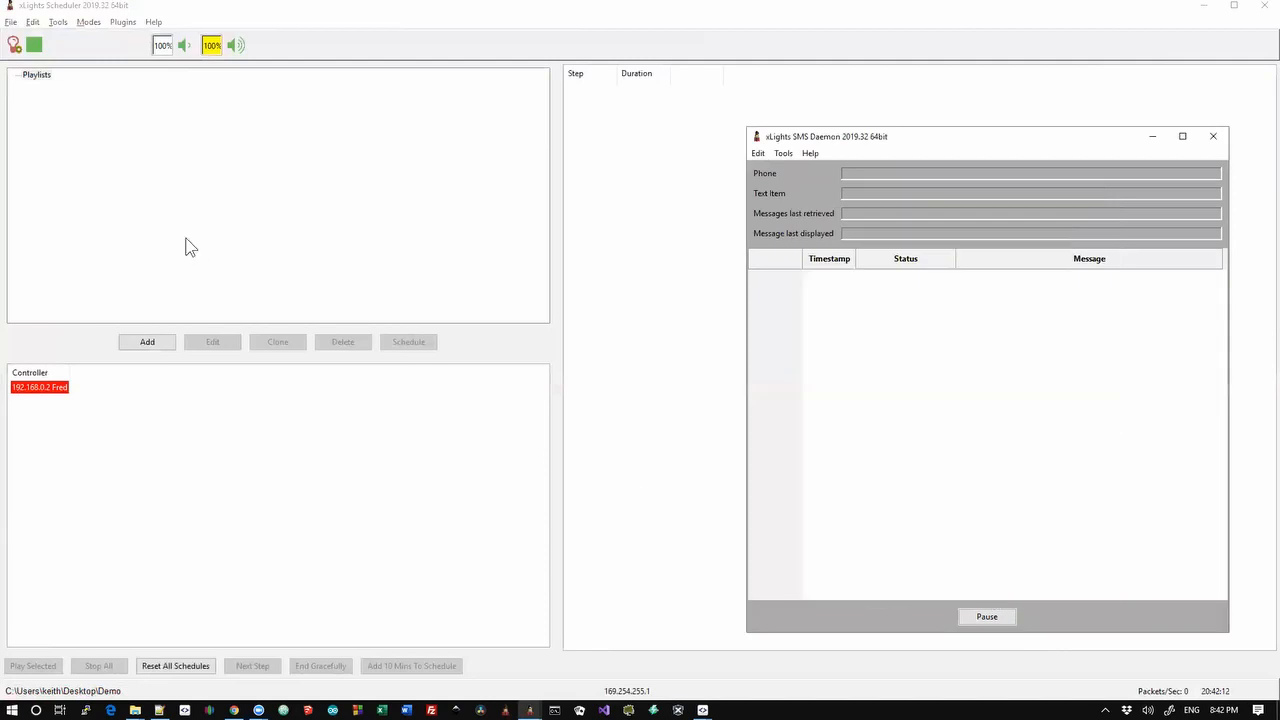
Add a new unnamed playlist
right_click(33, 72)
click(74, 80)
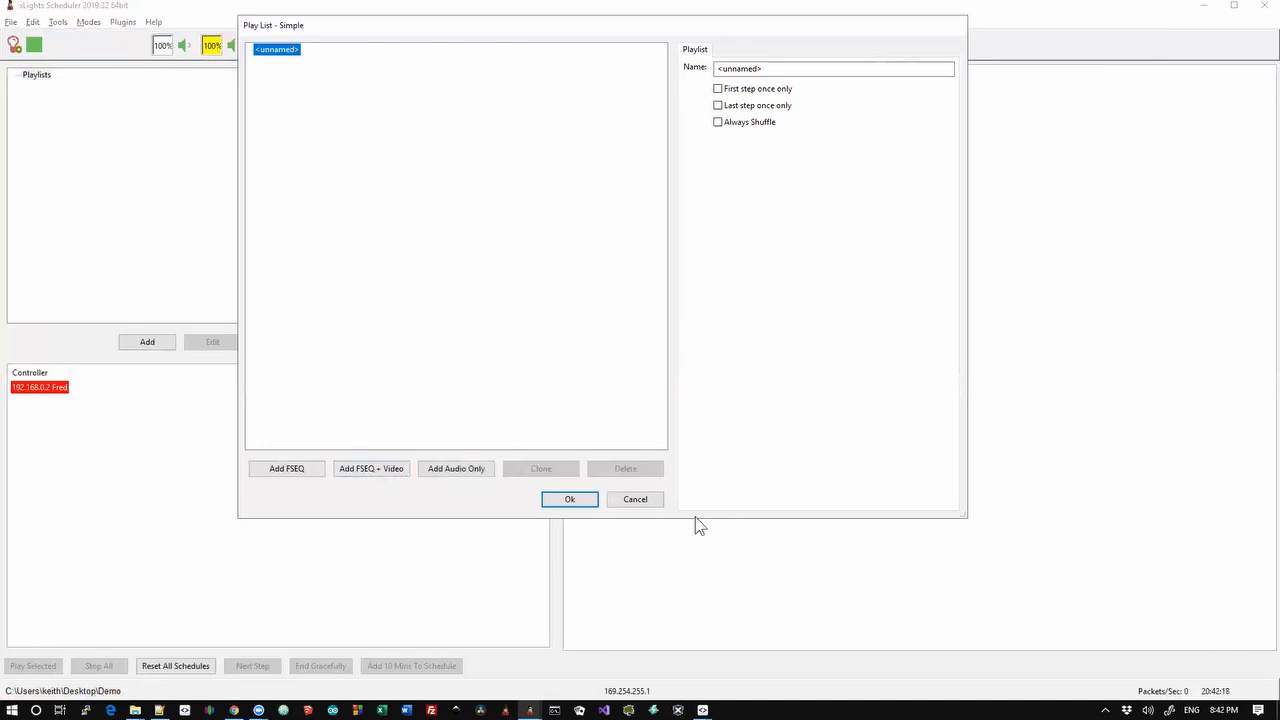
click(576, 502)
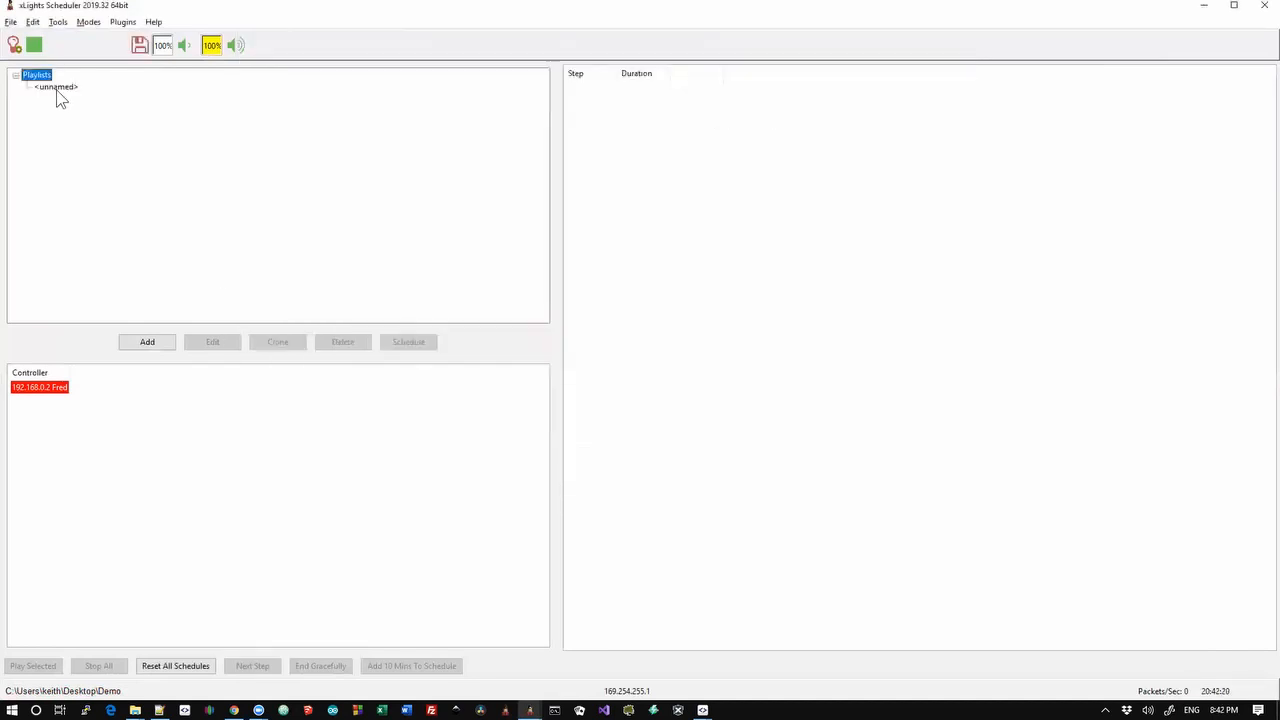
In Edit Advanced, add a text step with format %TEXT% and a 60-second duration
right_click(57, 92)
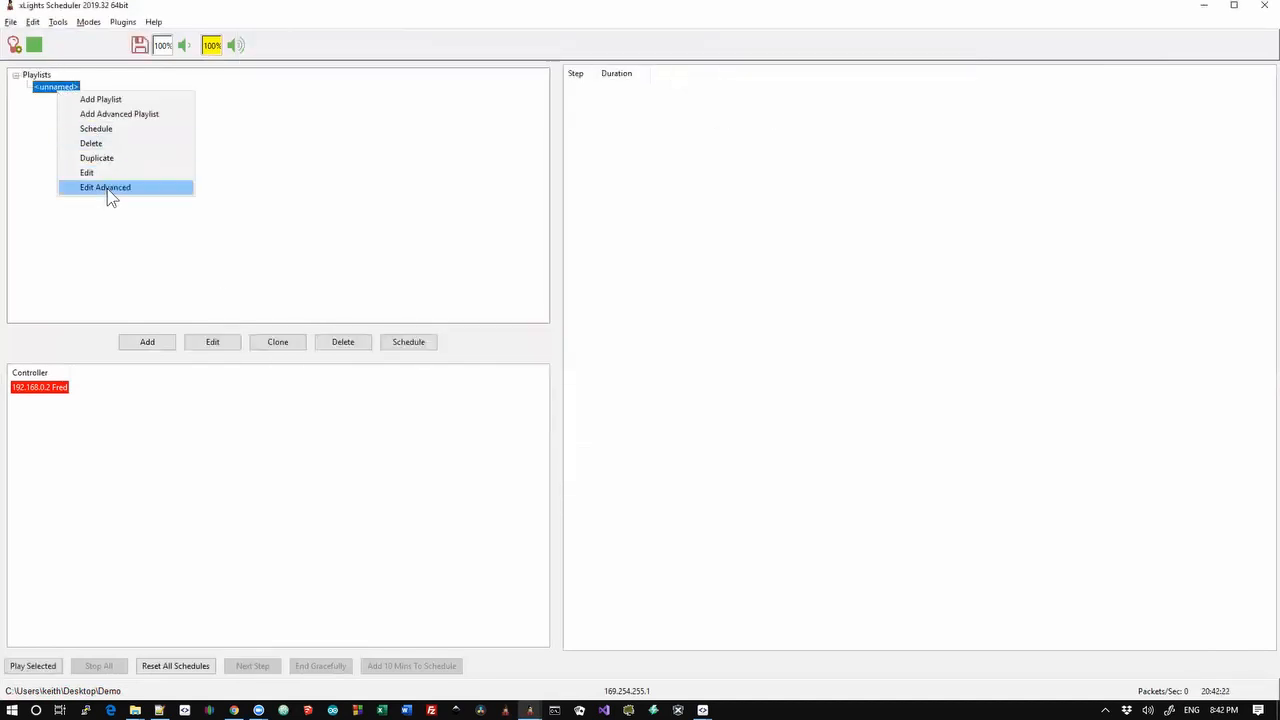
click(110, 189)
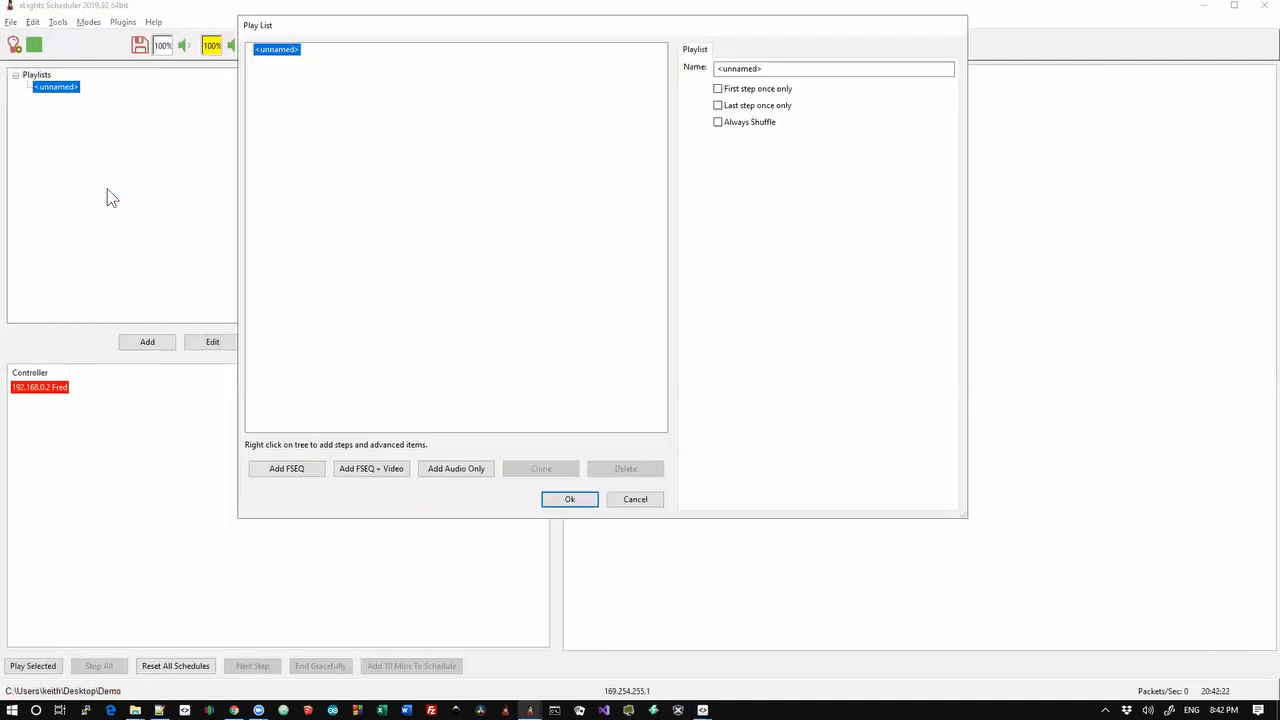
right_click(283, 52)
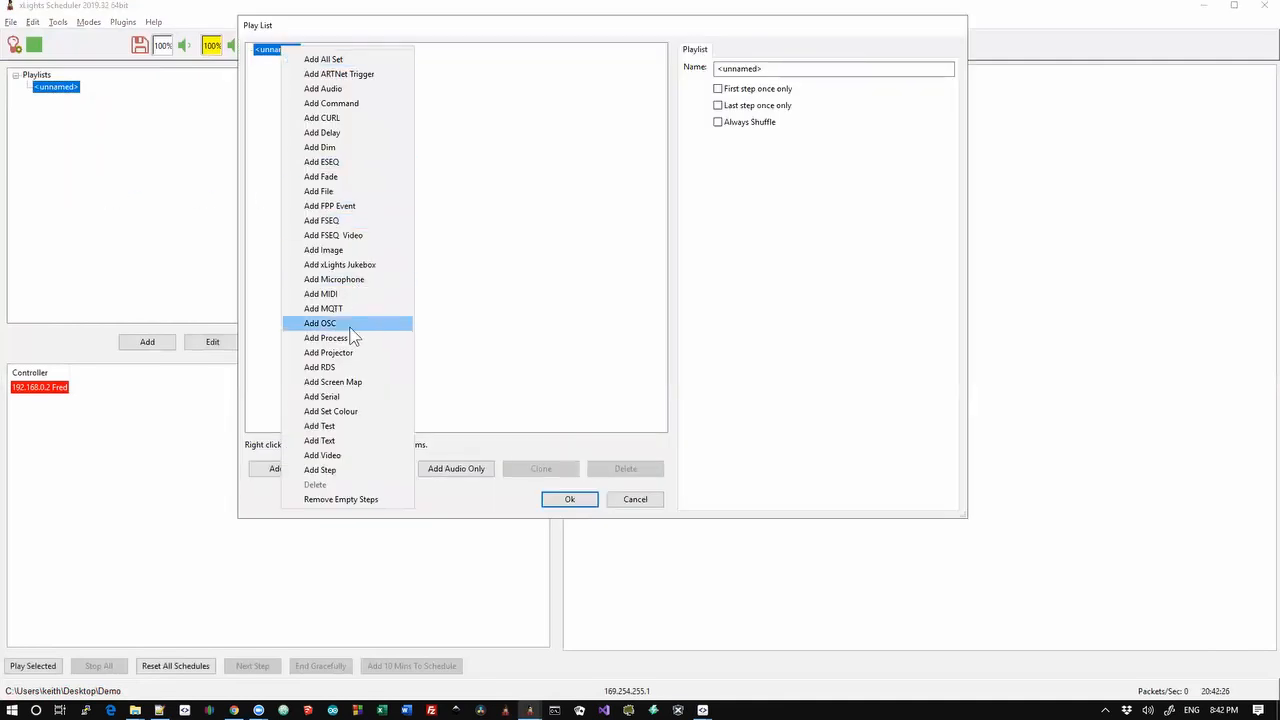
click(344, 440)
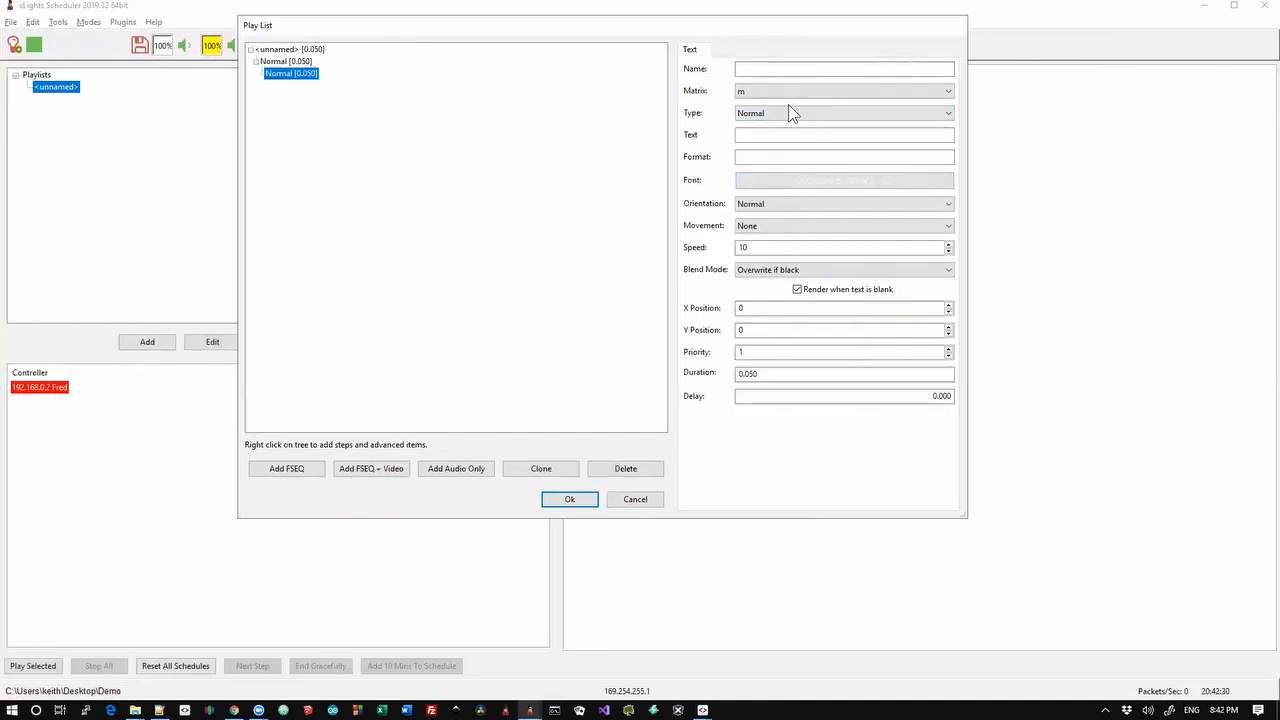
click(780, 135)
click(778, 157)
click(770, 159)
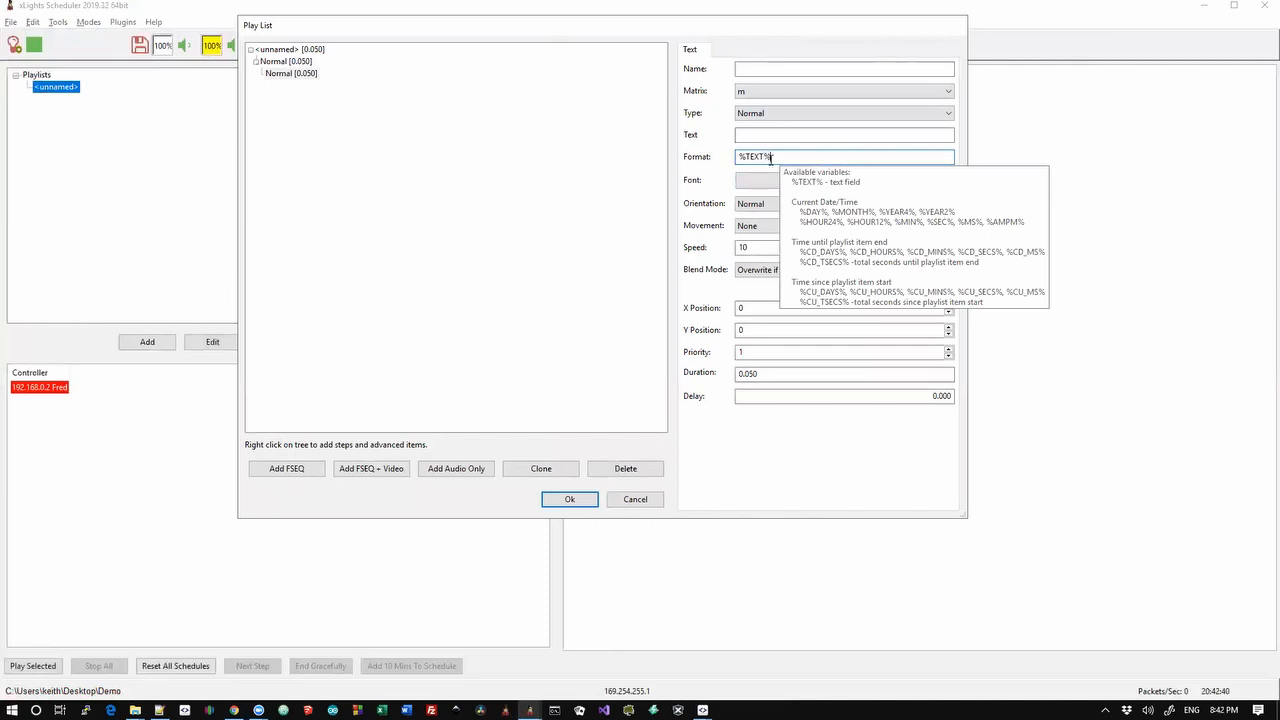
click(857, 182)
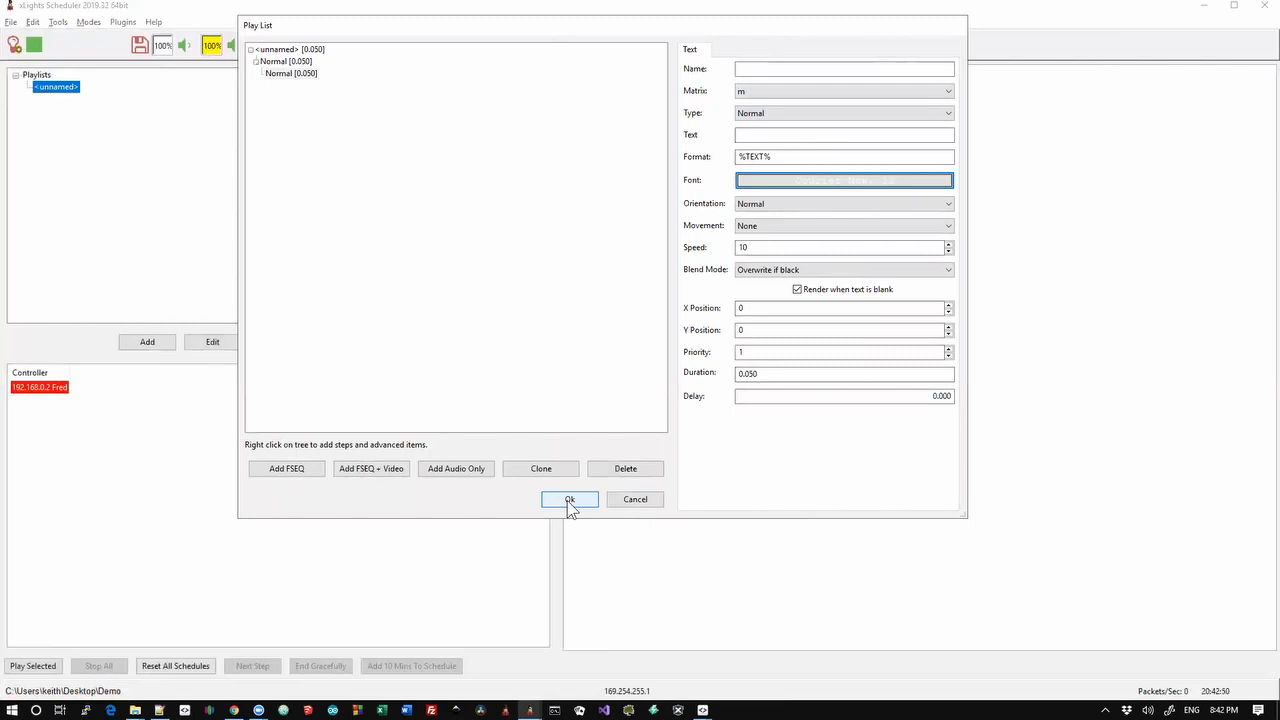
click(783, 371)
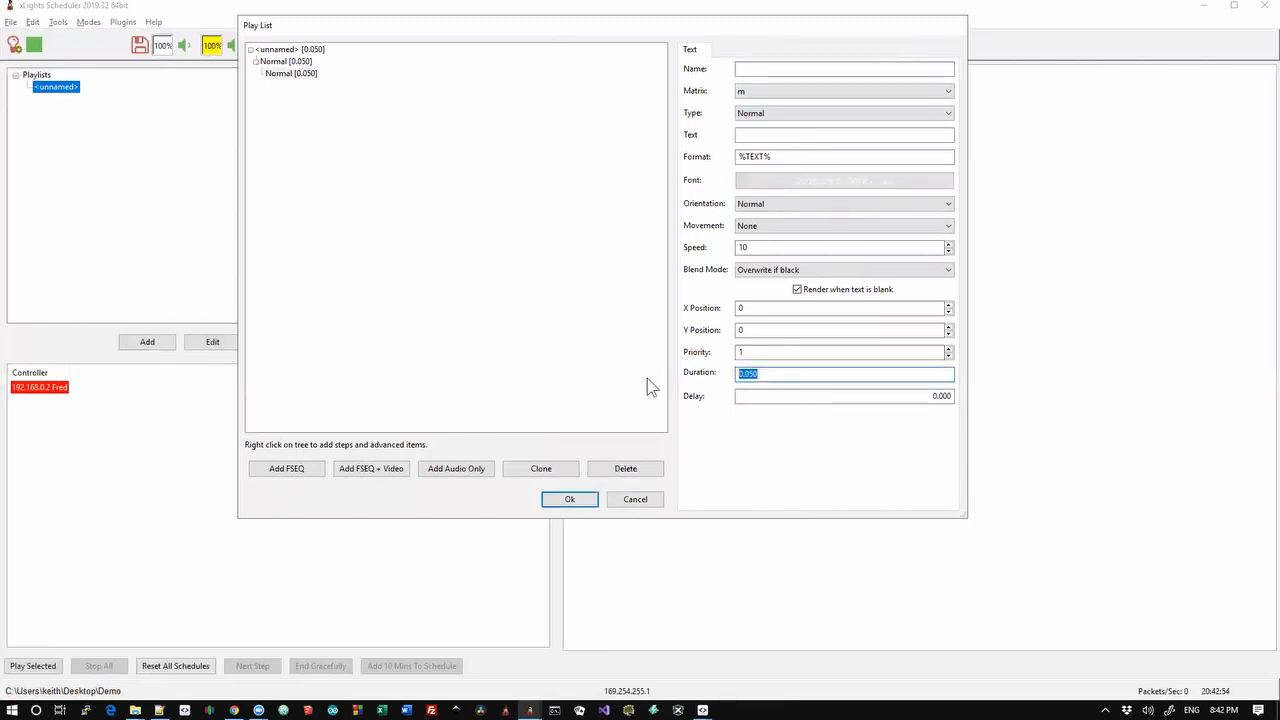
text(60)
key(Tab)
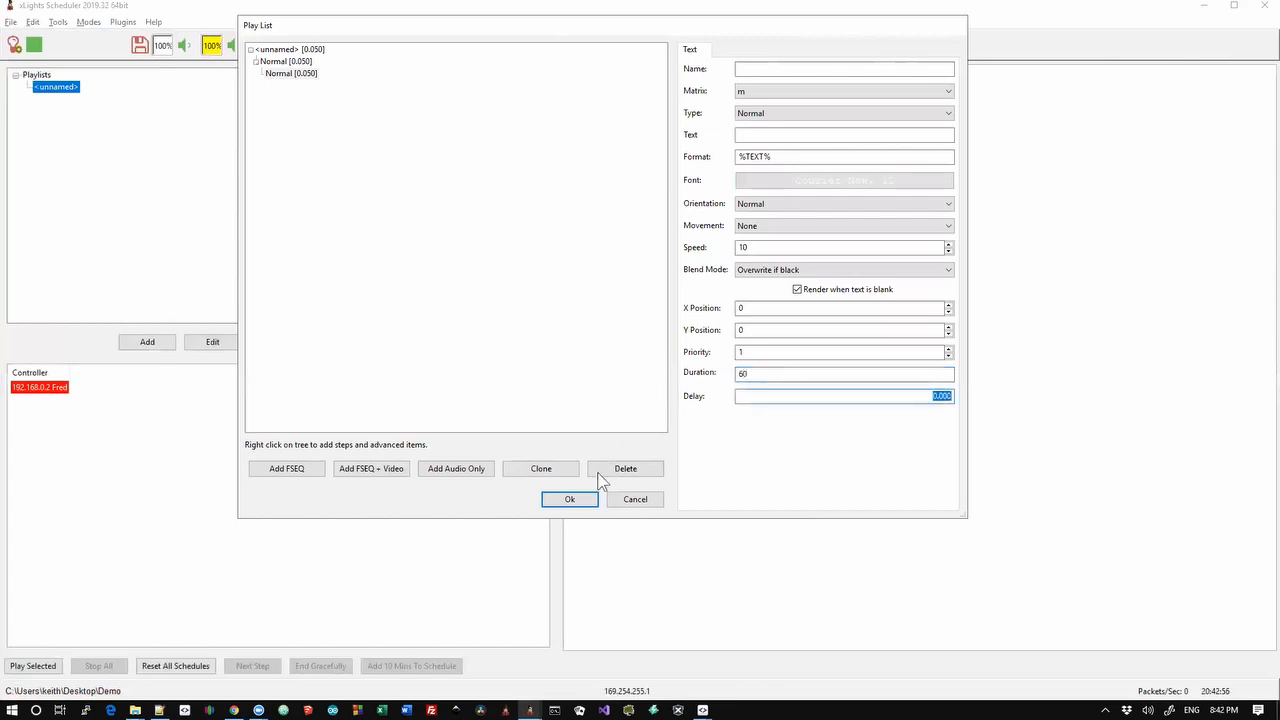
click(569, 500)
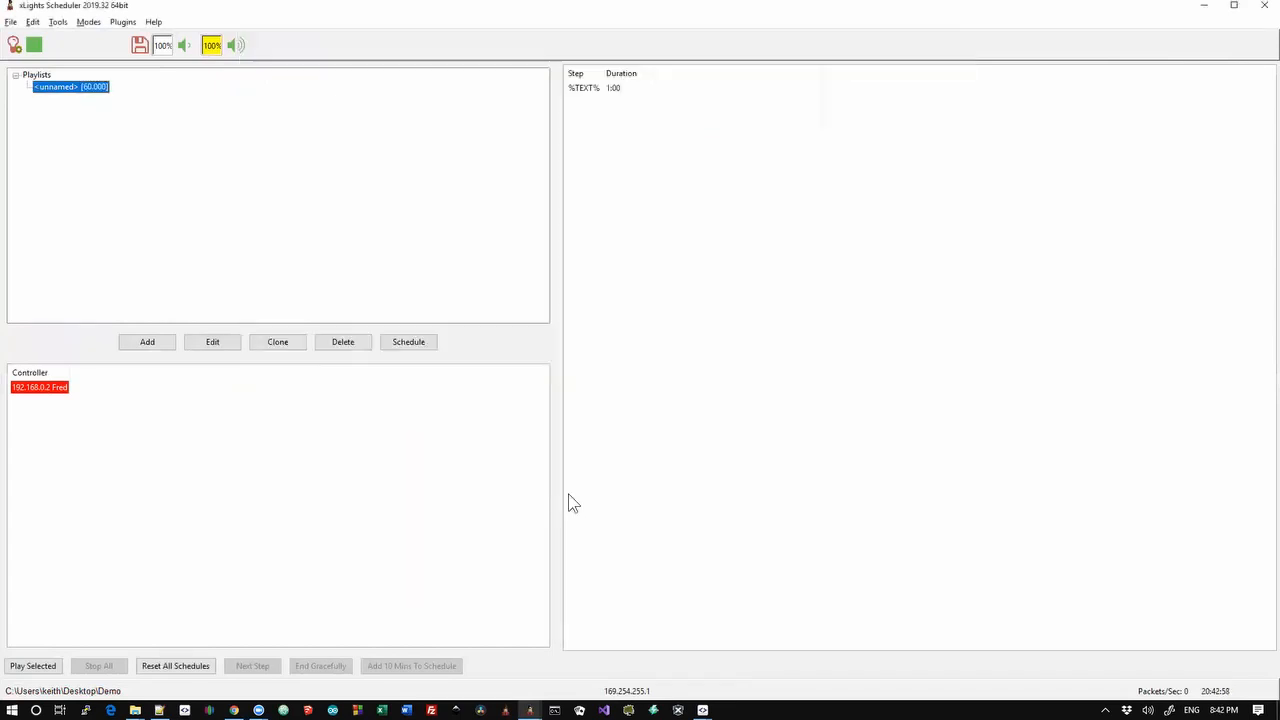
Save, then add a 64×64 virtual matrix named vm with rotation None
click(138, 48)
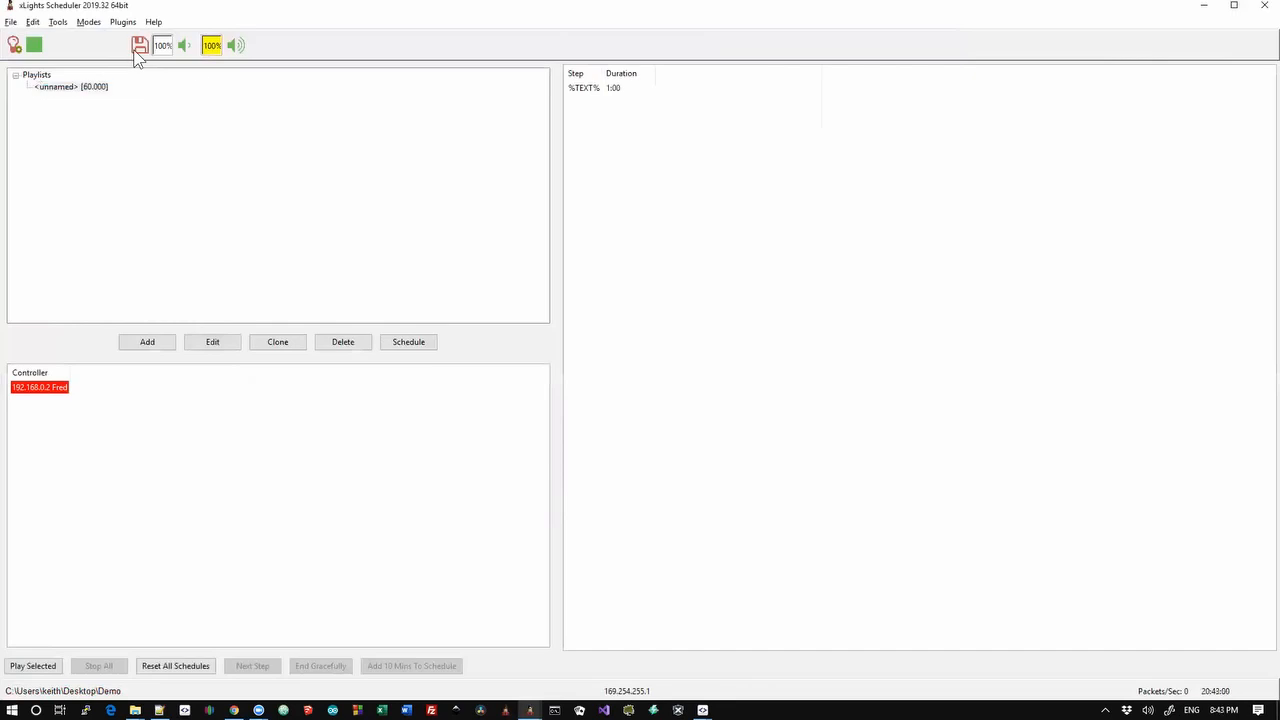
click(34, 22)
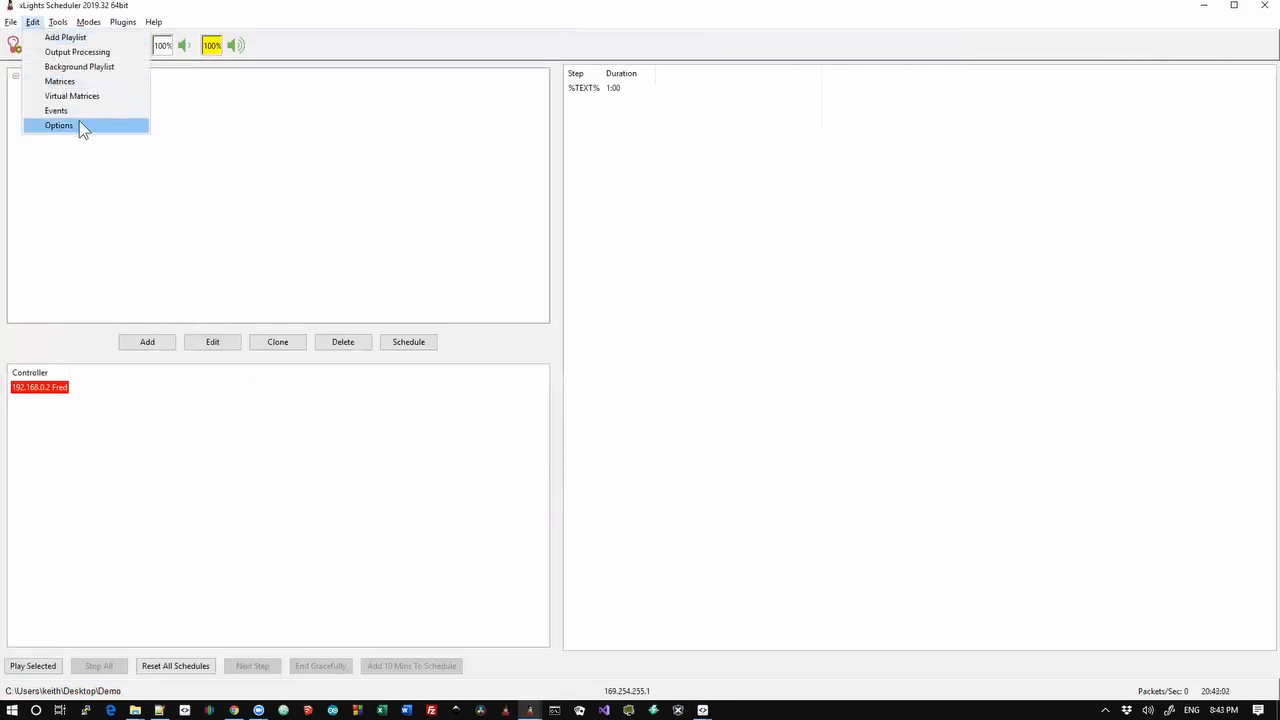
click(82, 96)
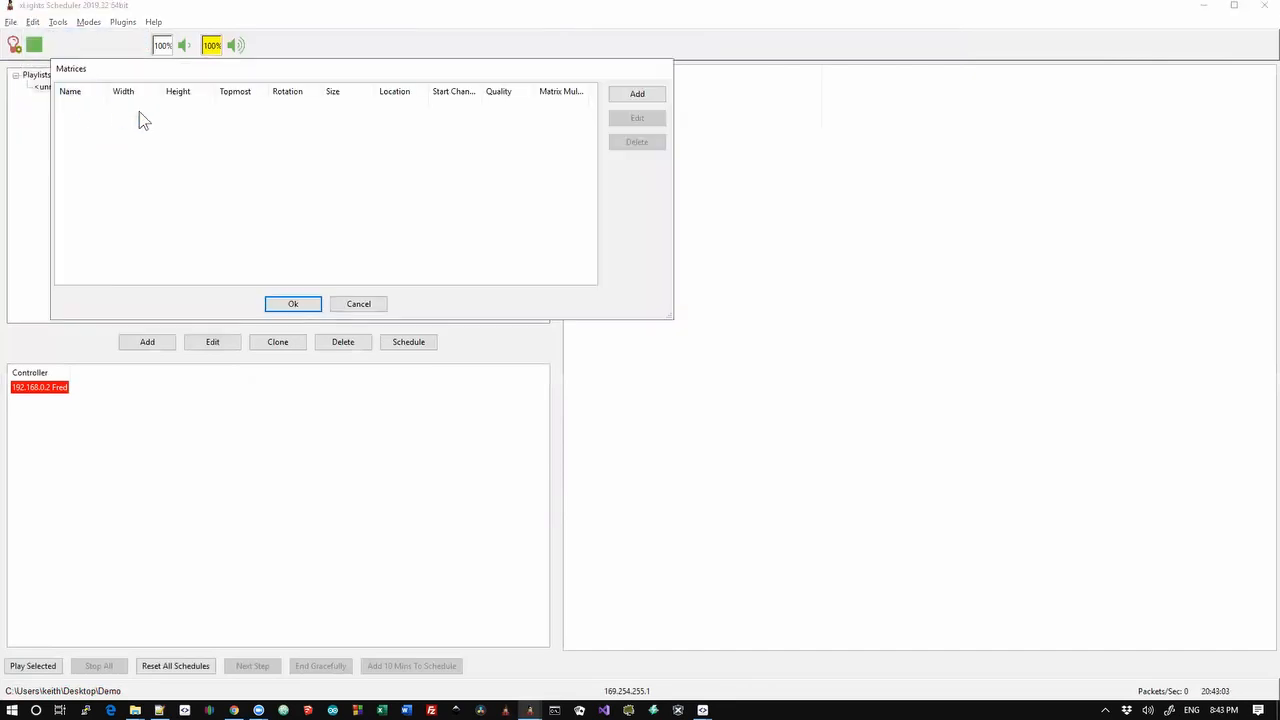
click(637, 94)
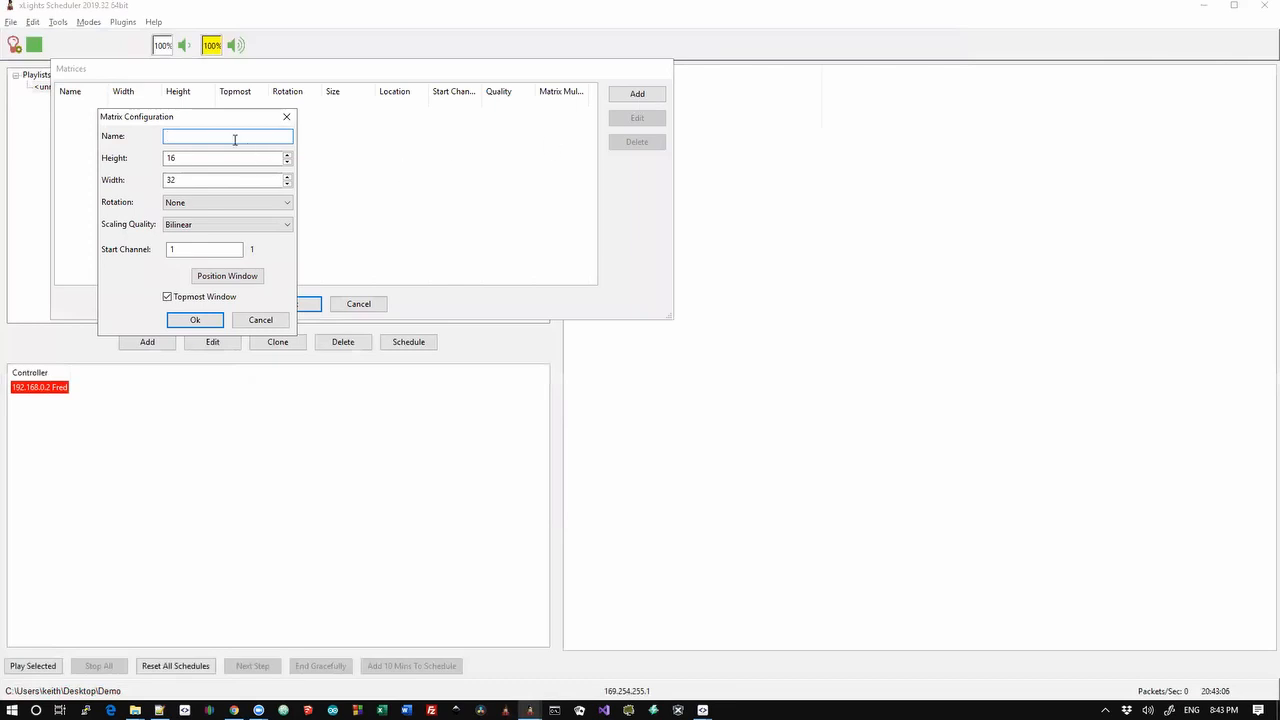
text(vm)
key(Tab)
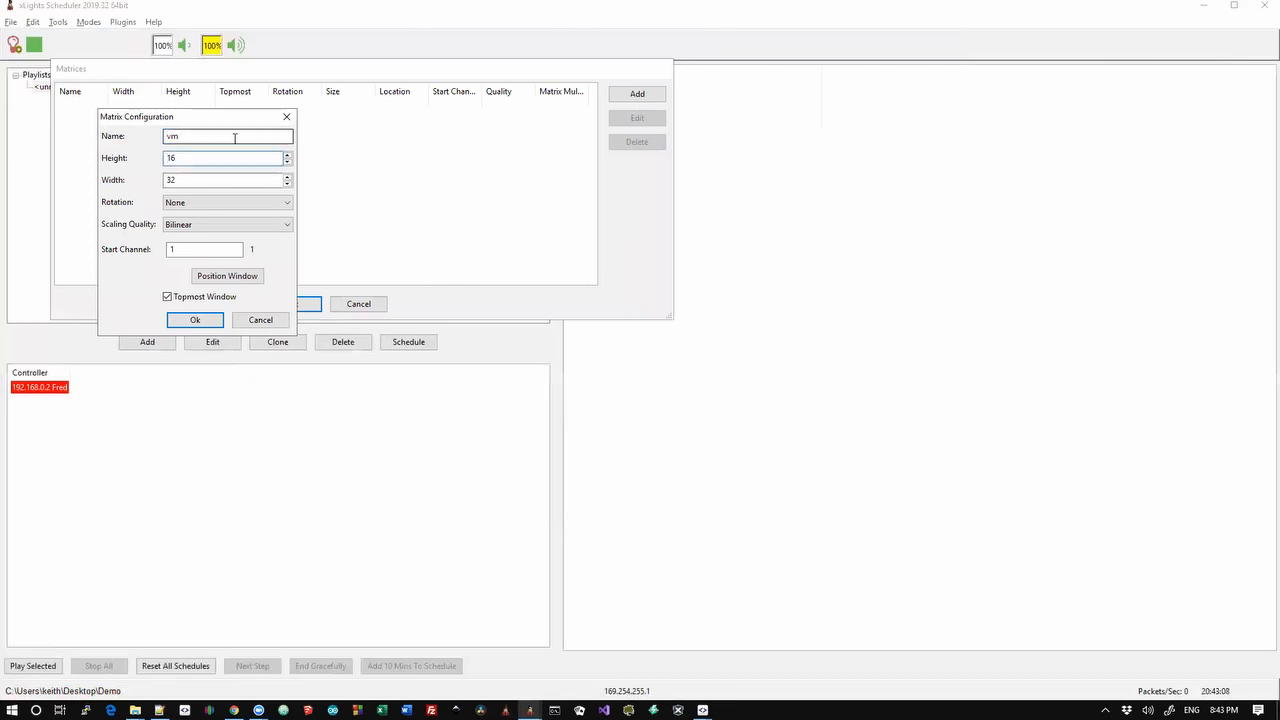
key(Tab)
click(209, 199)
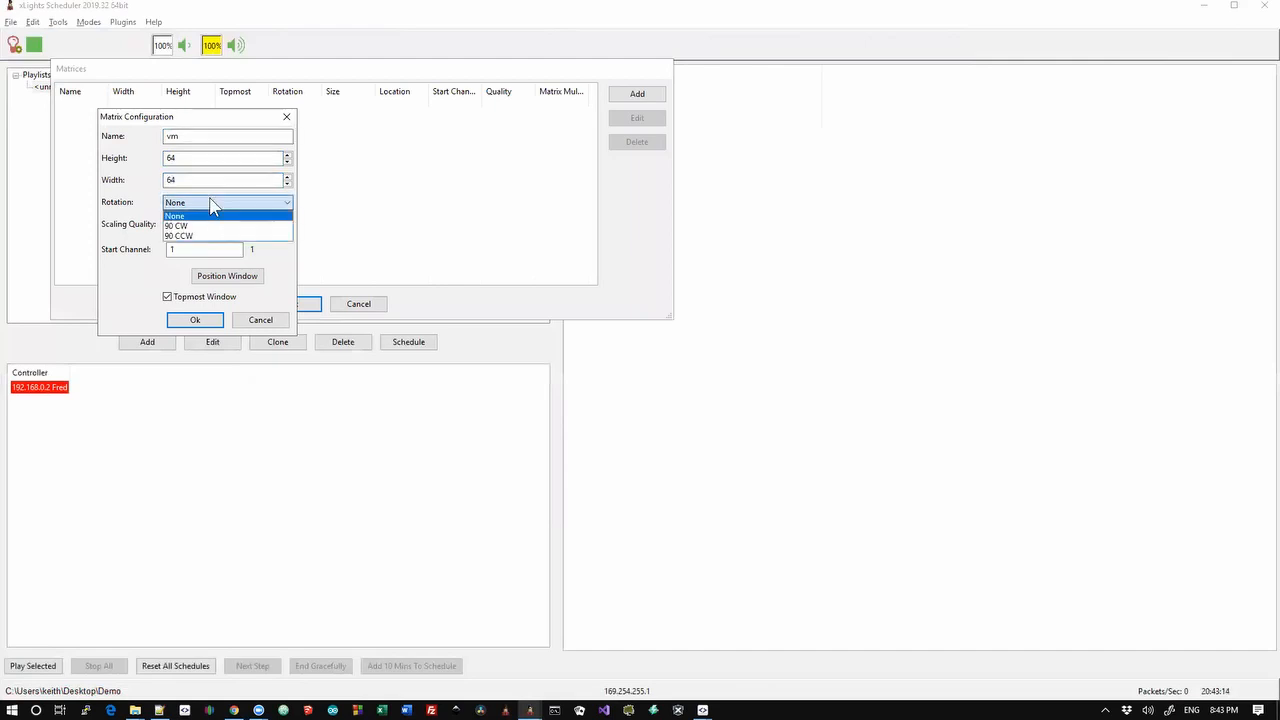
click(209, 200)
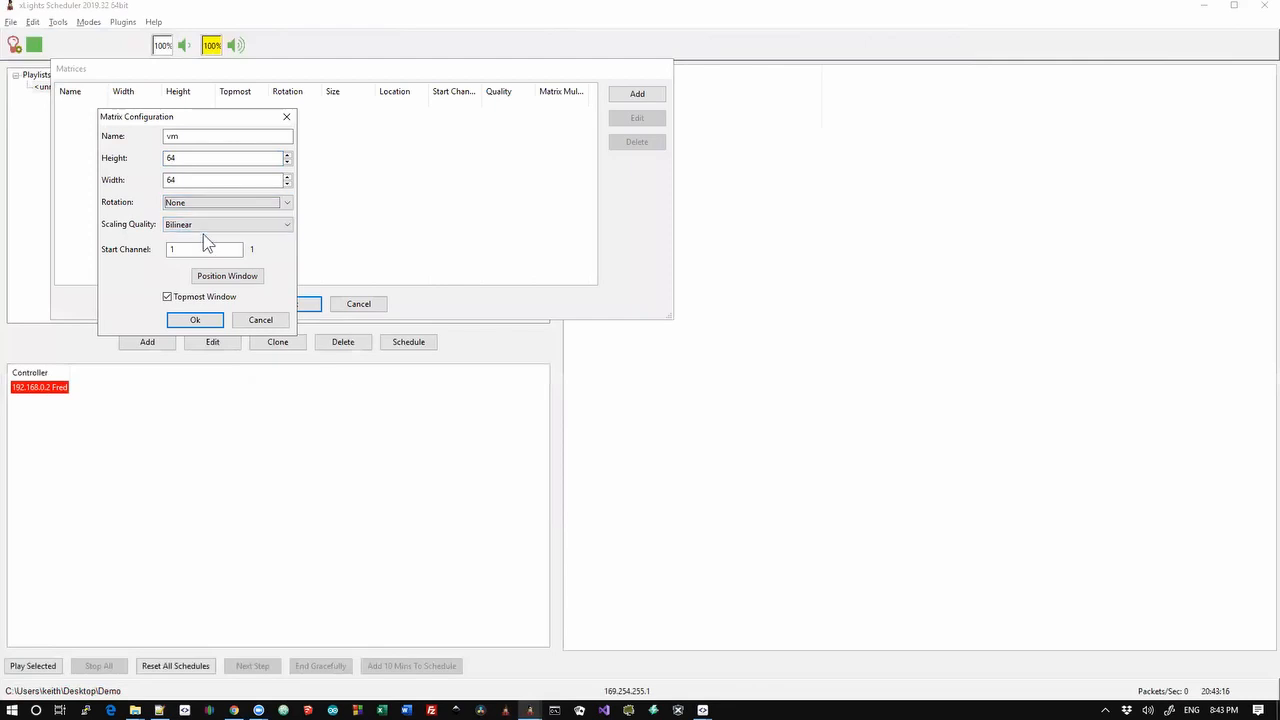
click(196, 320)
click(282, 304)
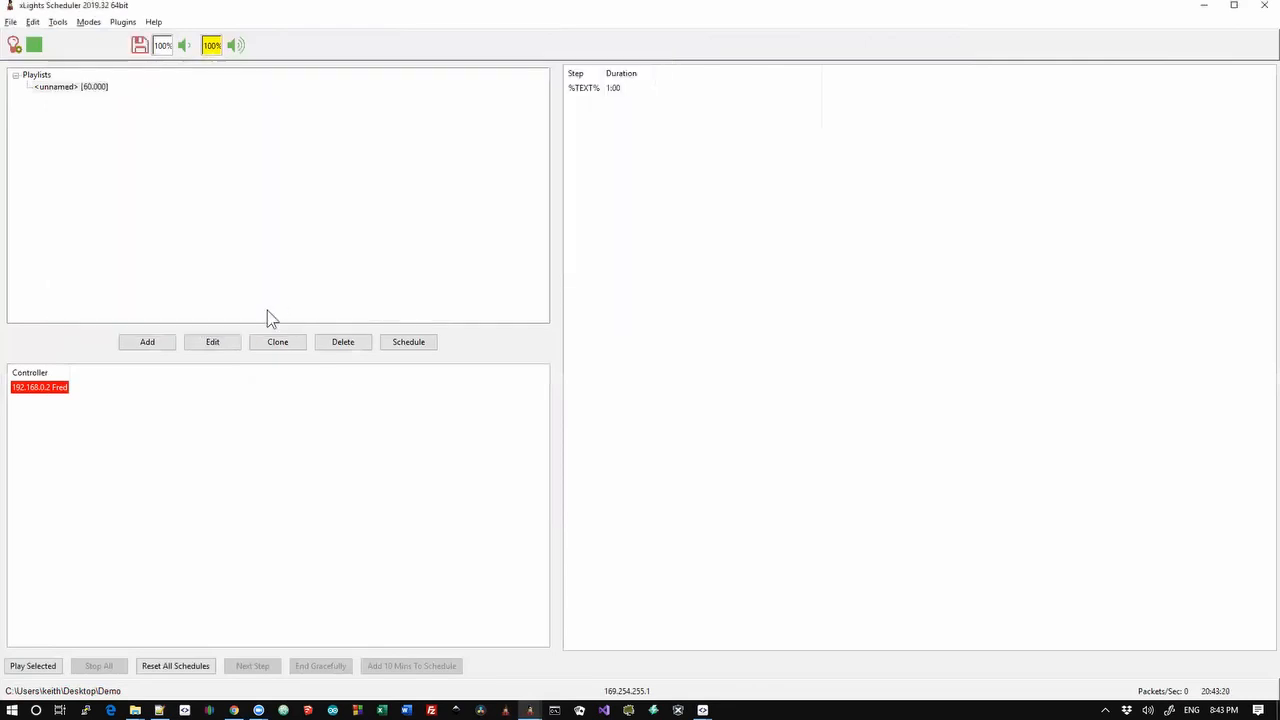
Save the schedule and play the unnamed text playlist
click(140, 45)
key(alt+Tab)
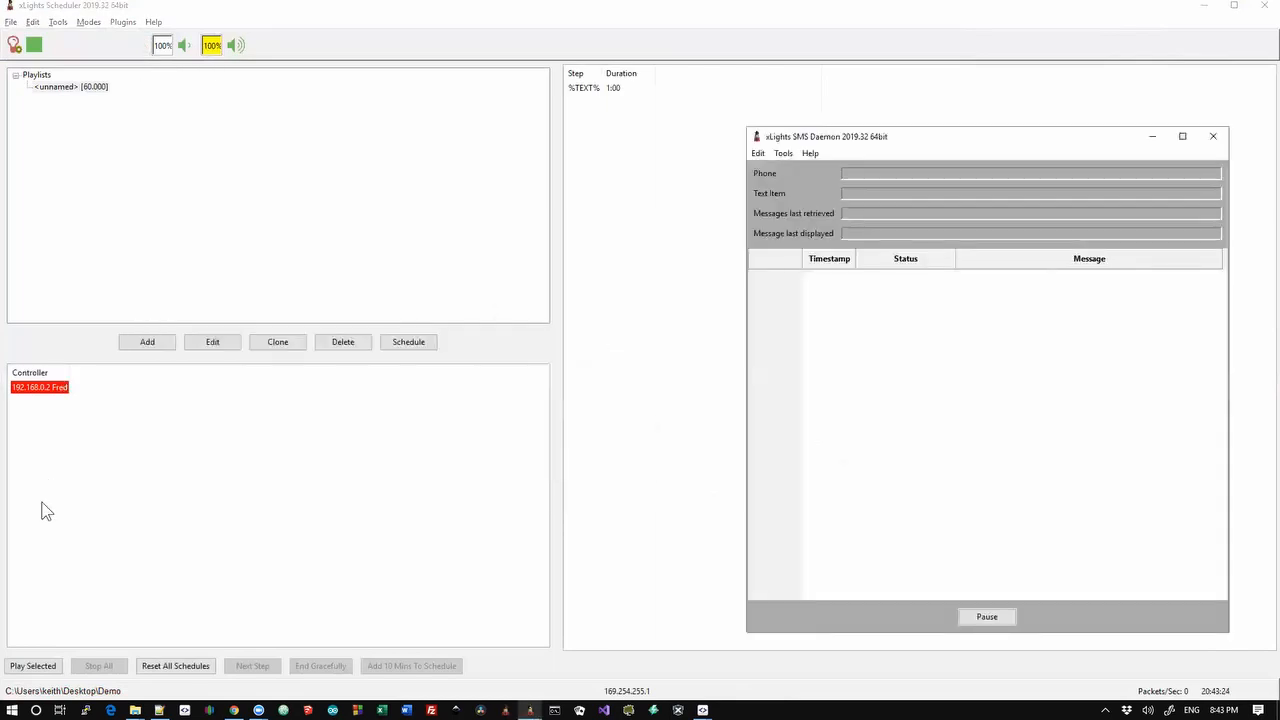
click(33, 666)
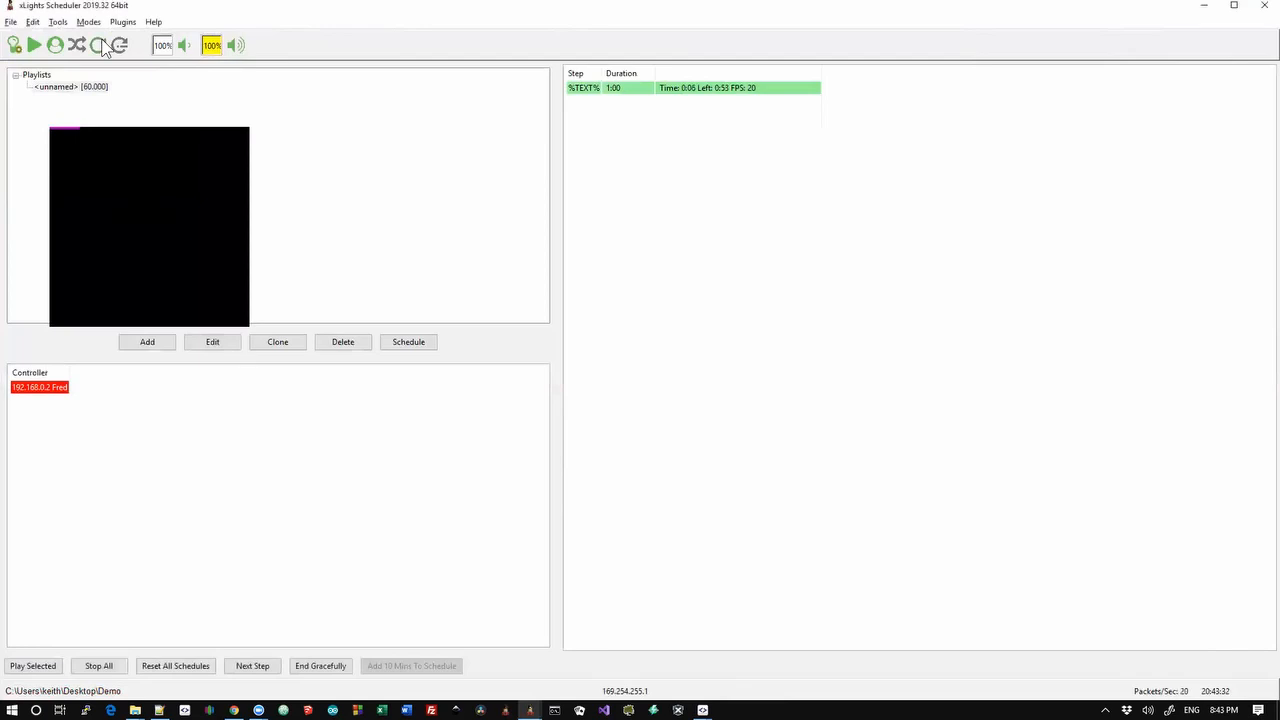
Read the Status window's JSON report, then open the SMS Daemon from the Plugins menu
key(alt+Tab)
key(alt+Tab)
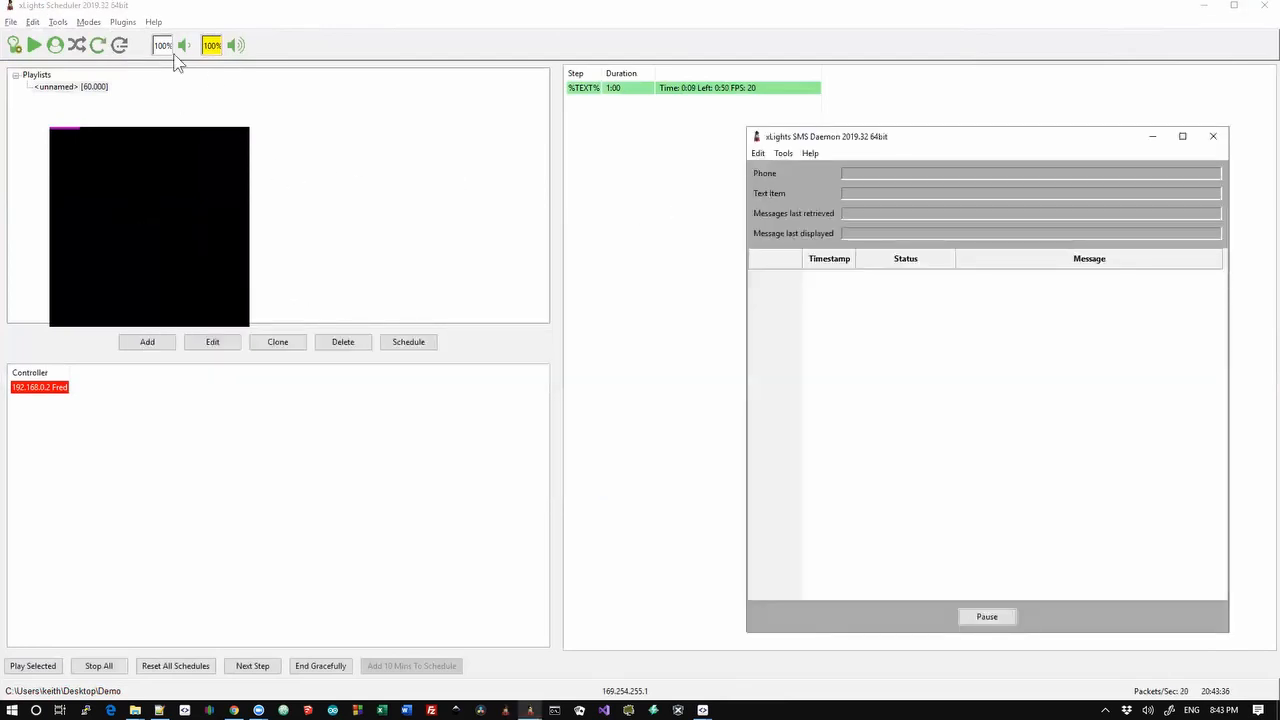
click(111, 23)
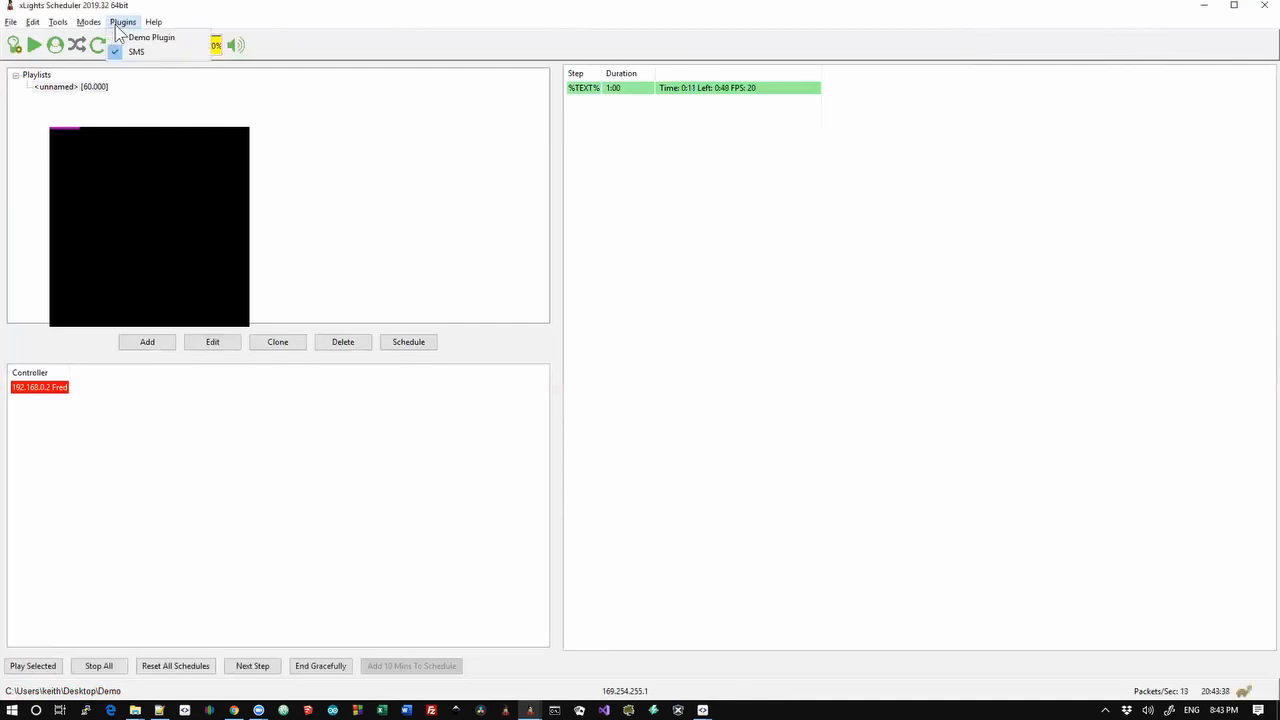
click(117, 37)
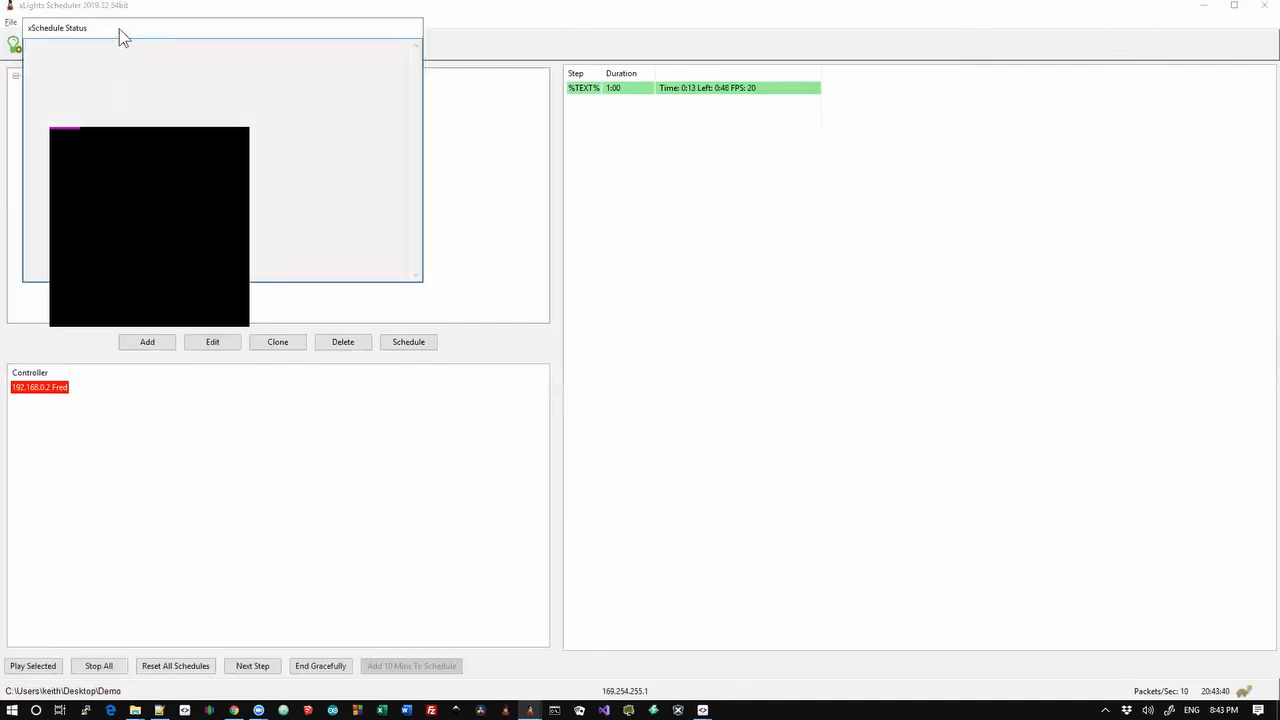
drag(131, 27, 380, 33)
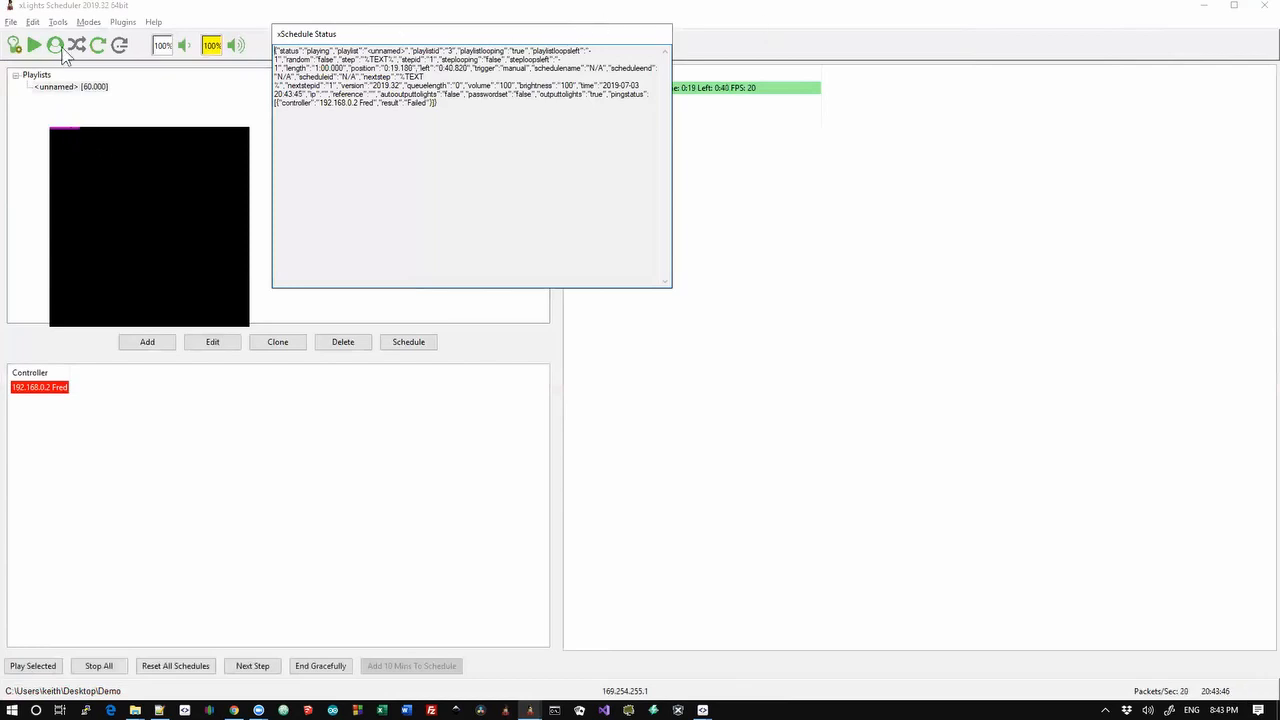
click(123, 23)
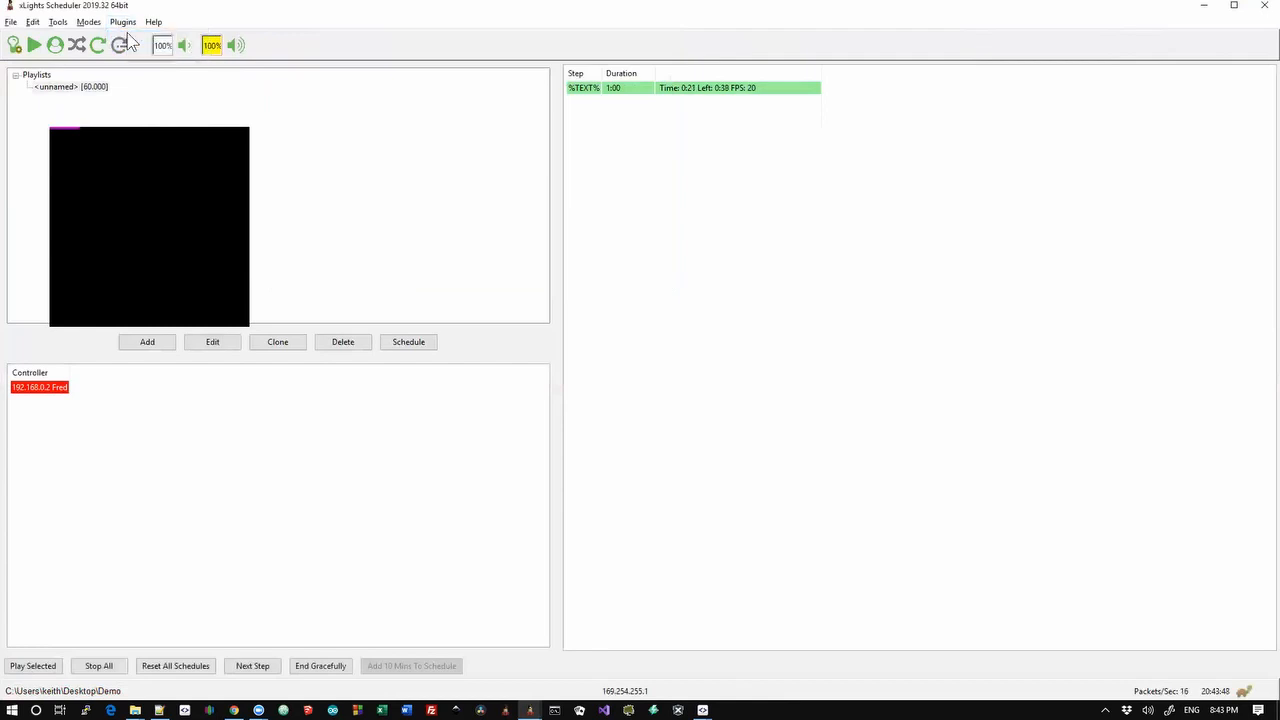
click(132, 40)
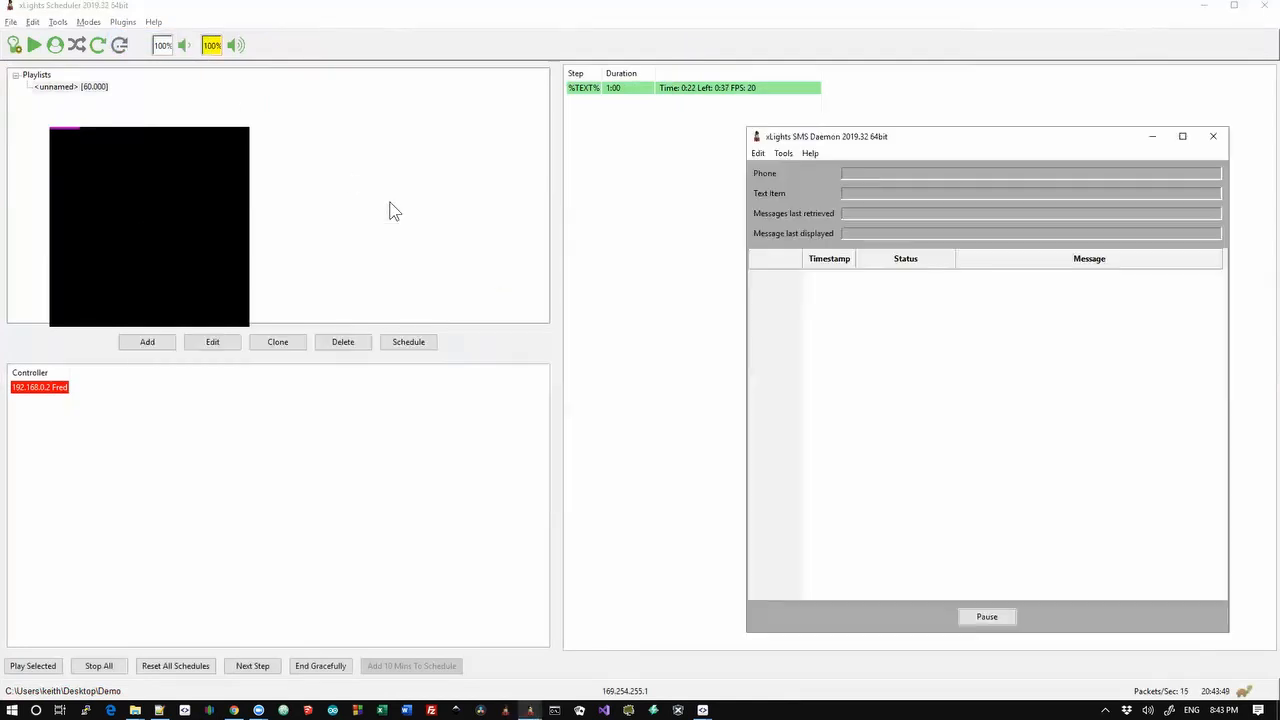
In the SMS Daemon's Edit > Options, set the SMS Service to Twilio
click(765, 155)
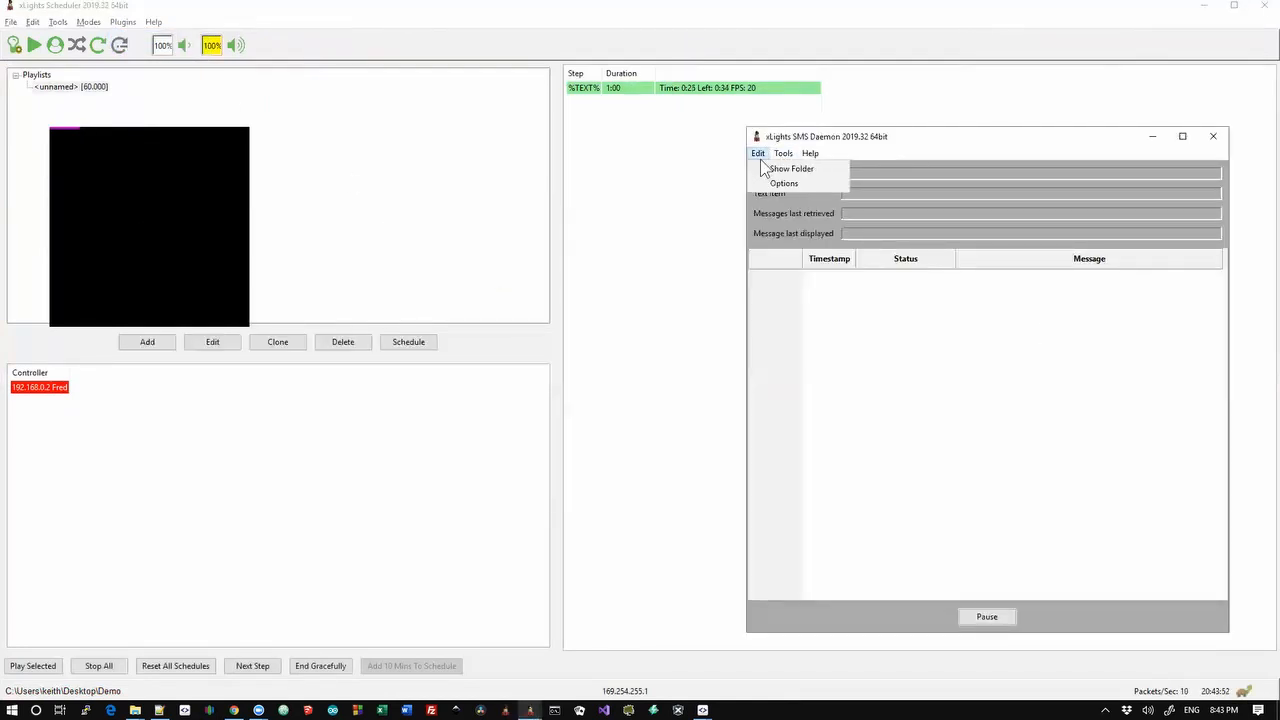
click(781, 184)
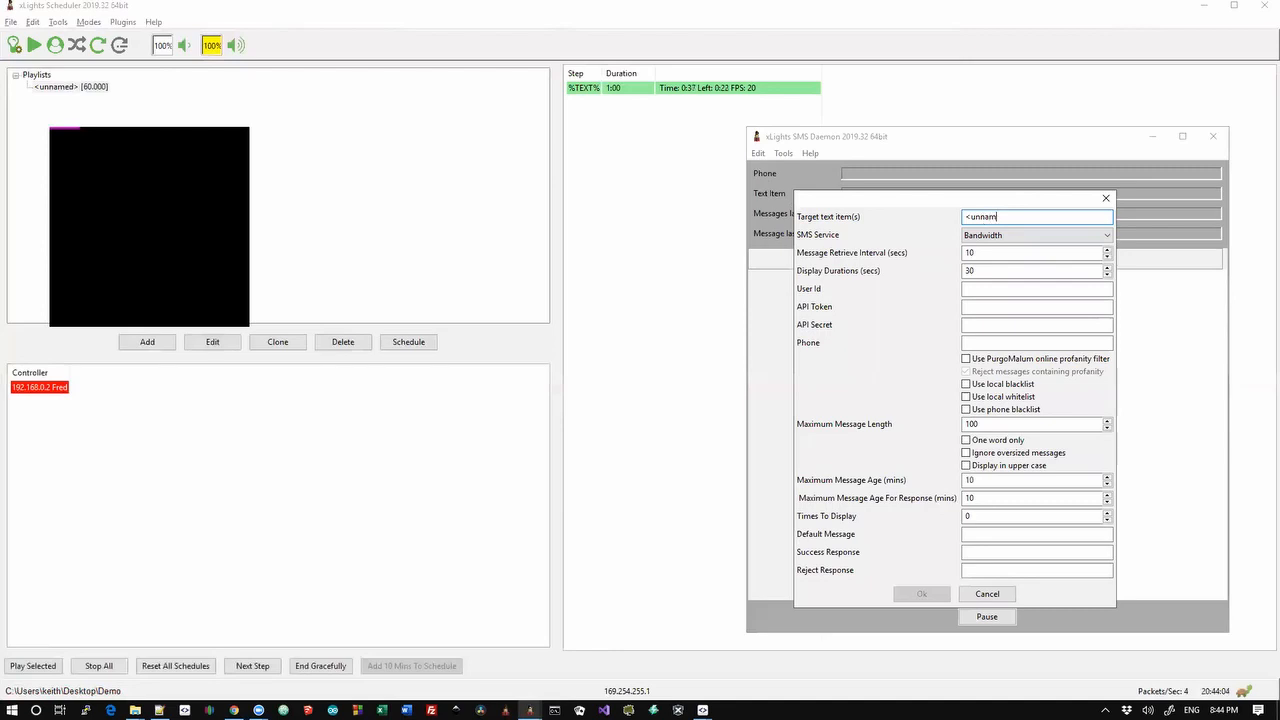
key(Tab)
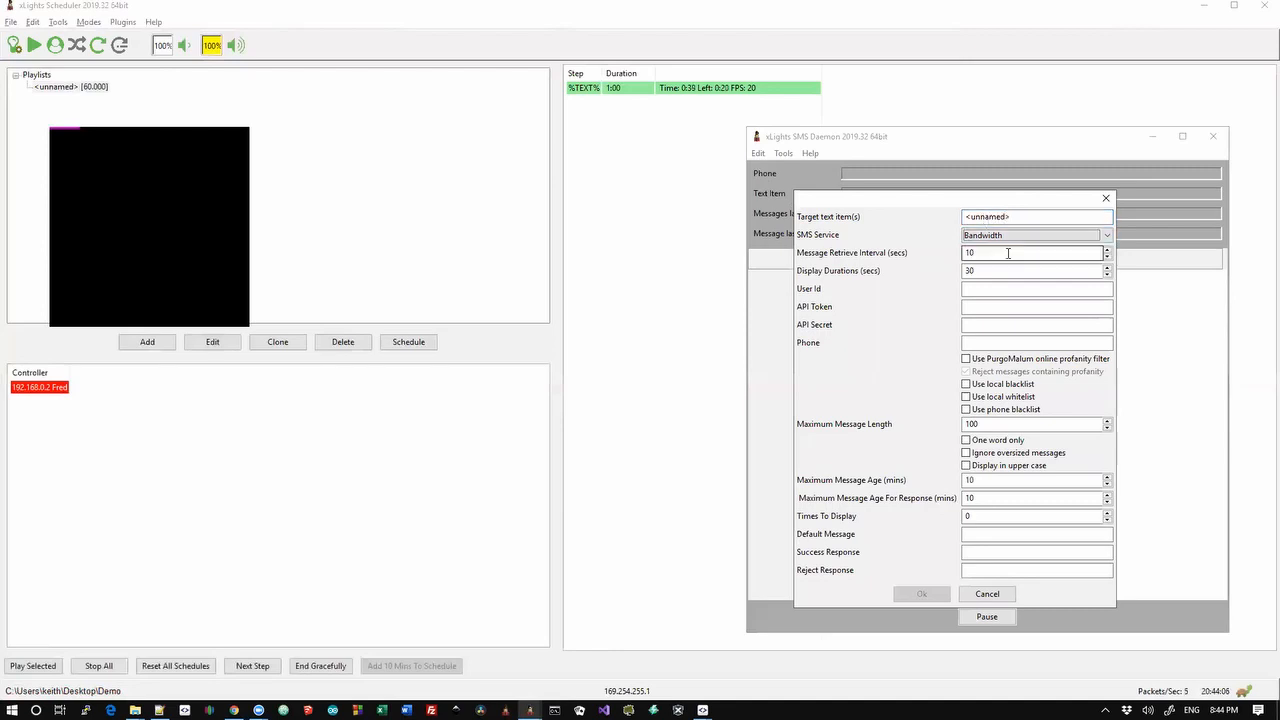
click(1012, 236)
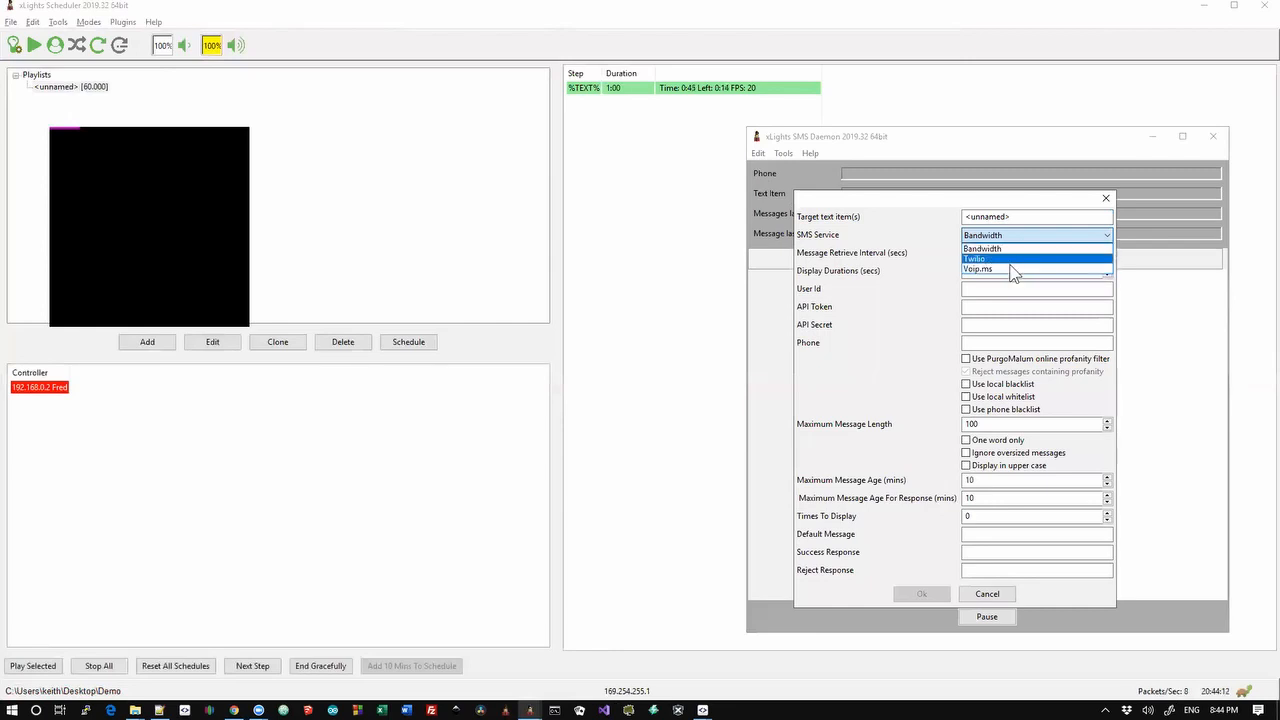
click(975, 258)
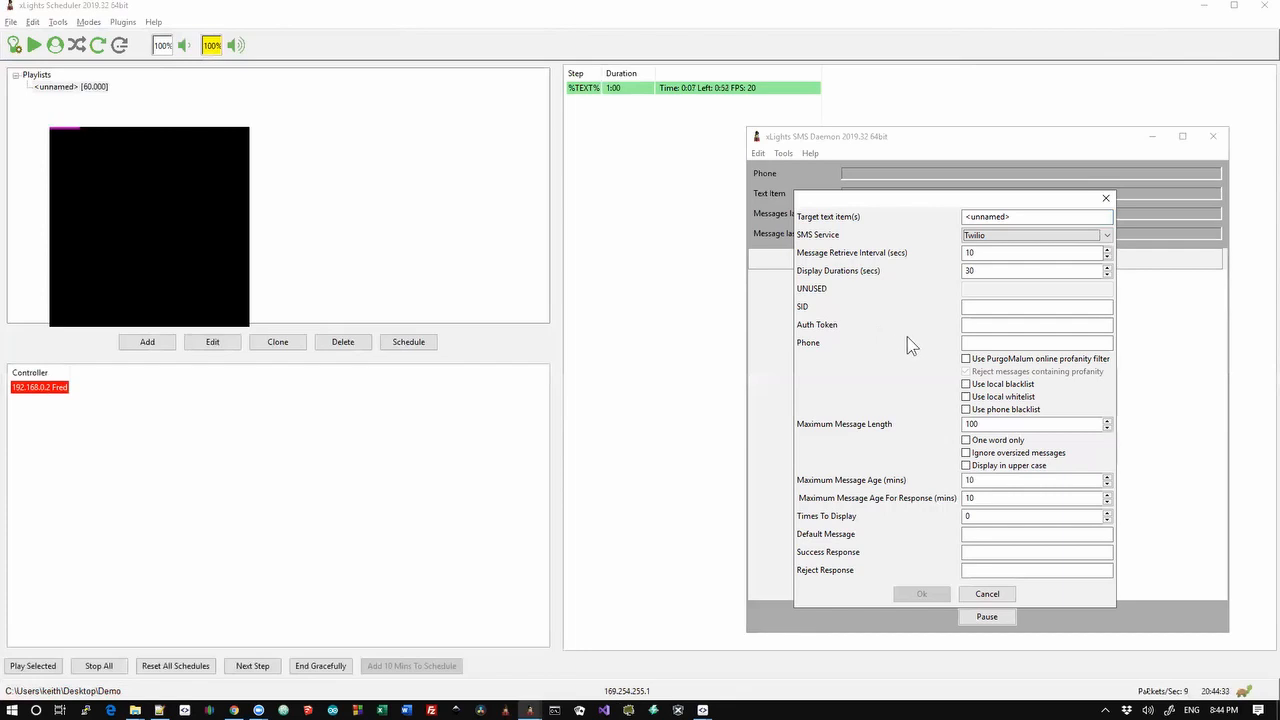
click(1020, 272)
click(988, 254)
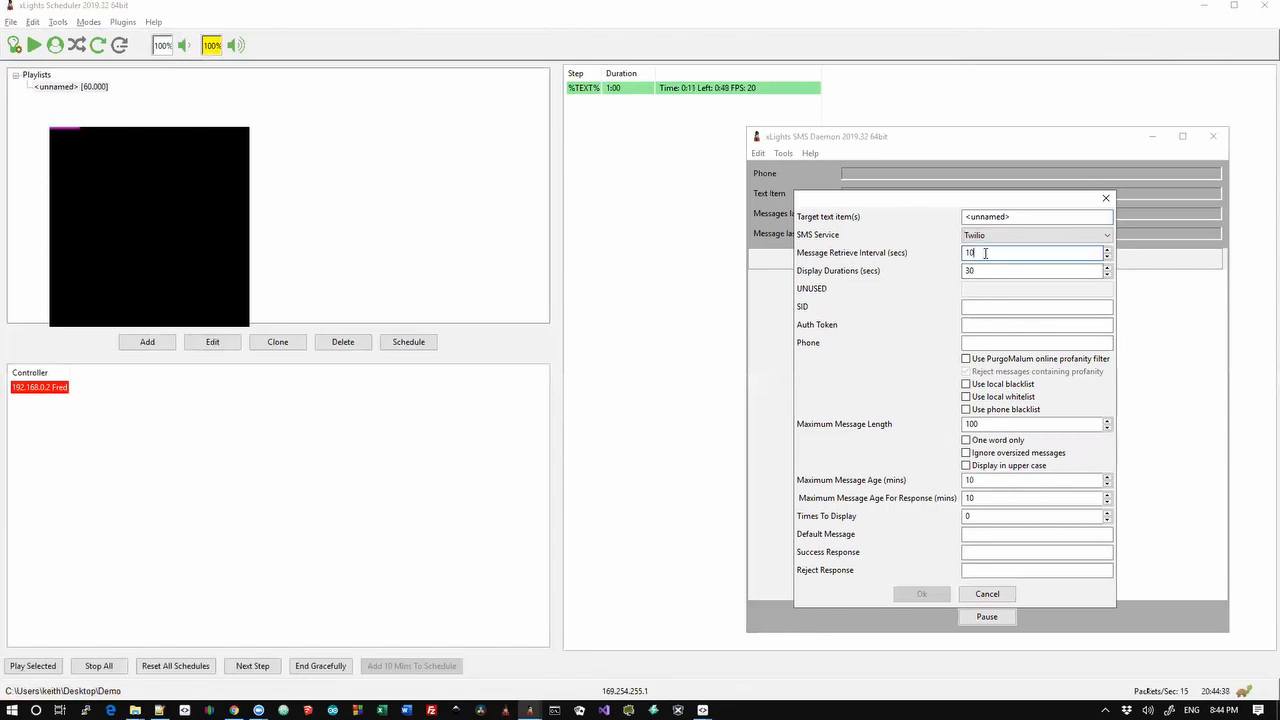
drag(988, 253, 958, 253)
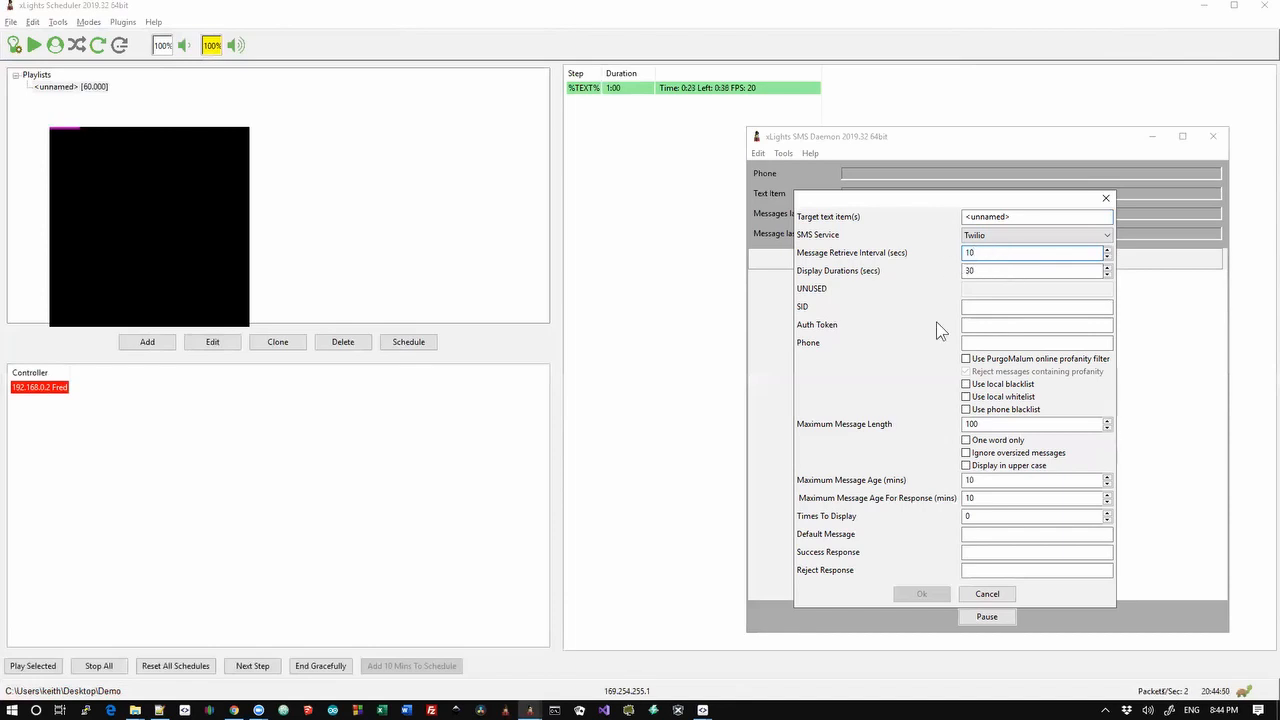
double_click(966, 270)
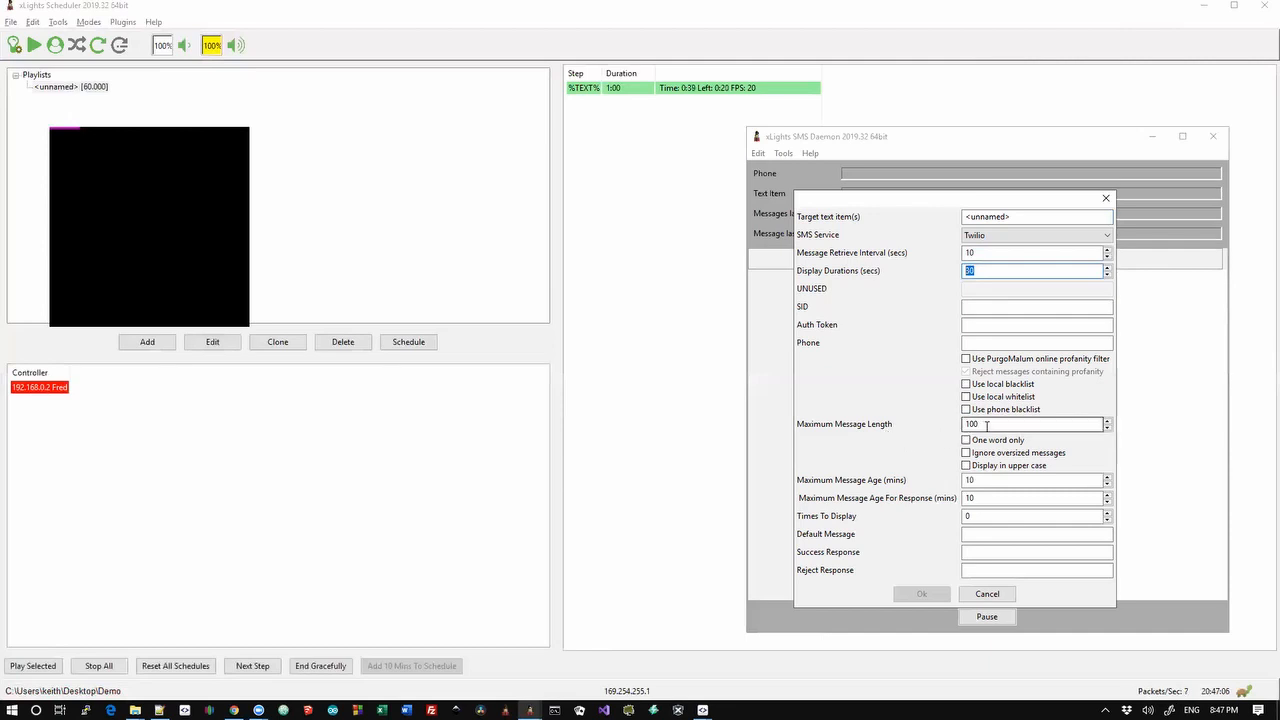
drag(980, 426, 953, 427)
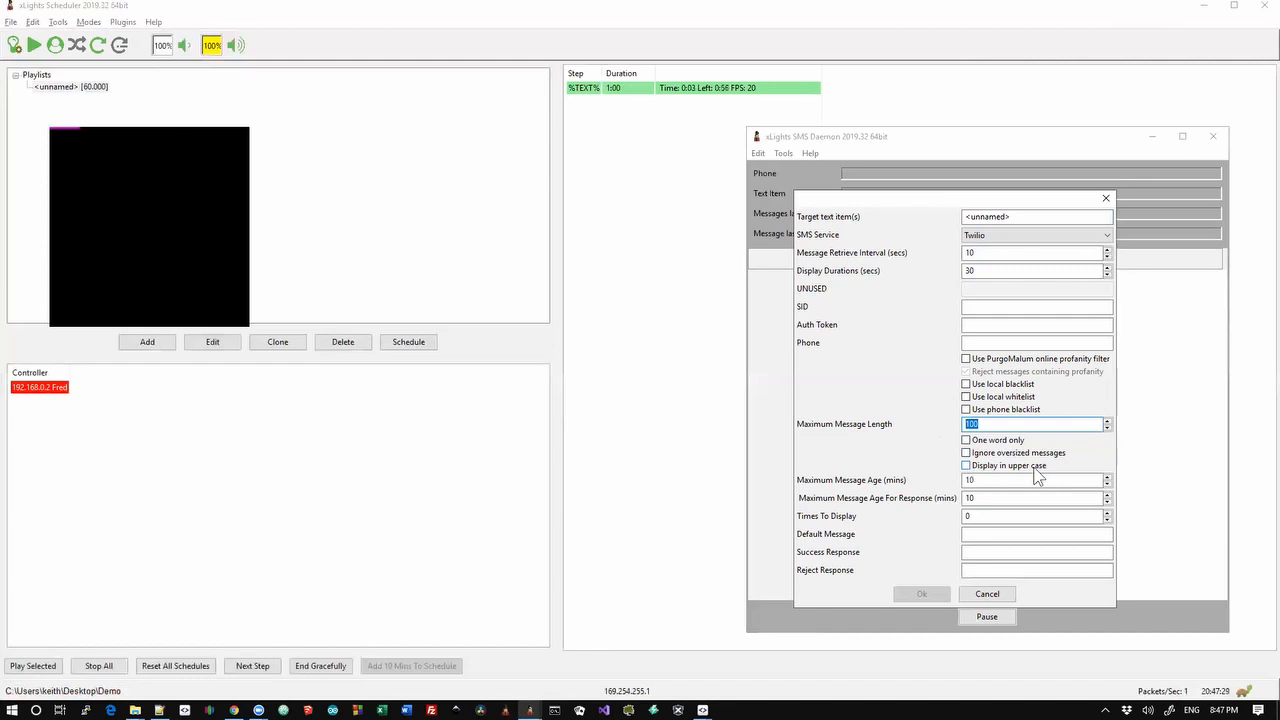
click(993, 422)
click(1021, 479)
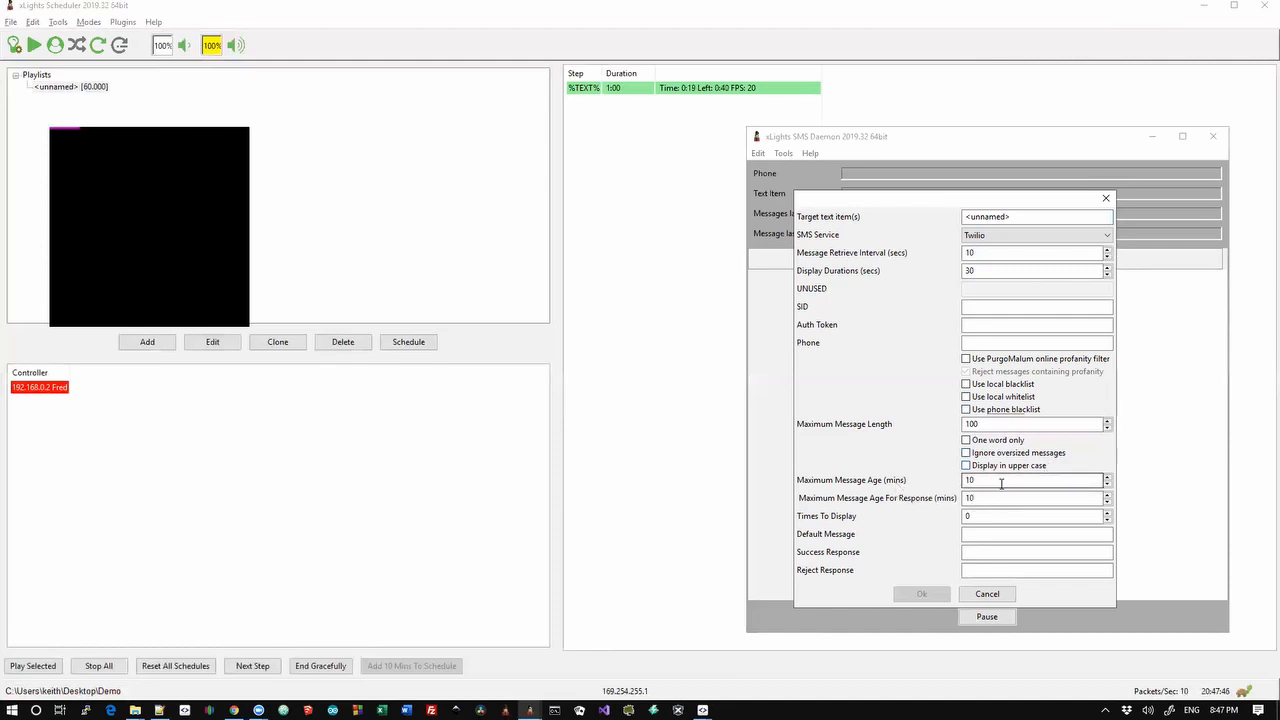
drag(1001, 483, 946, 484)
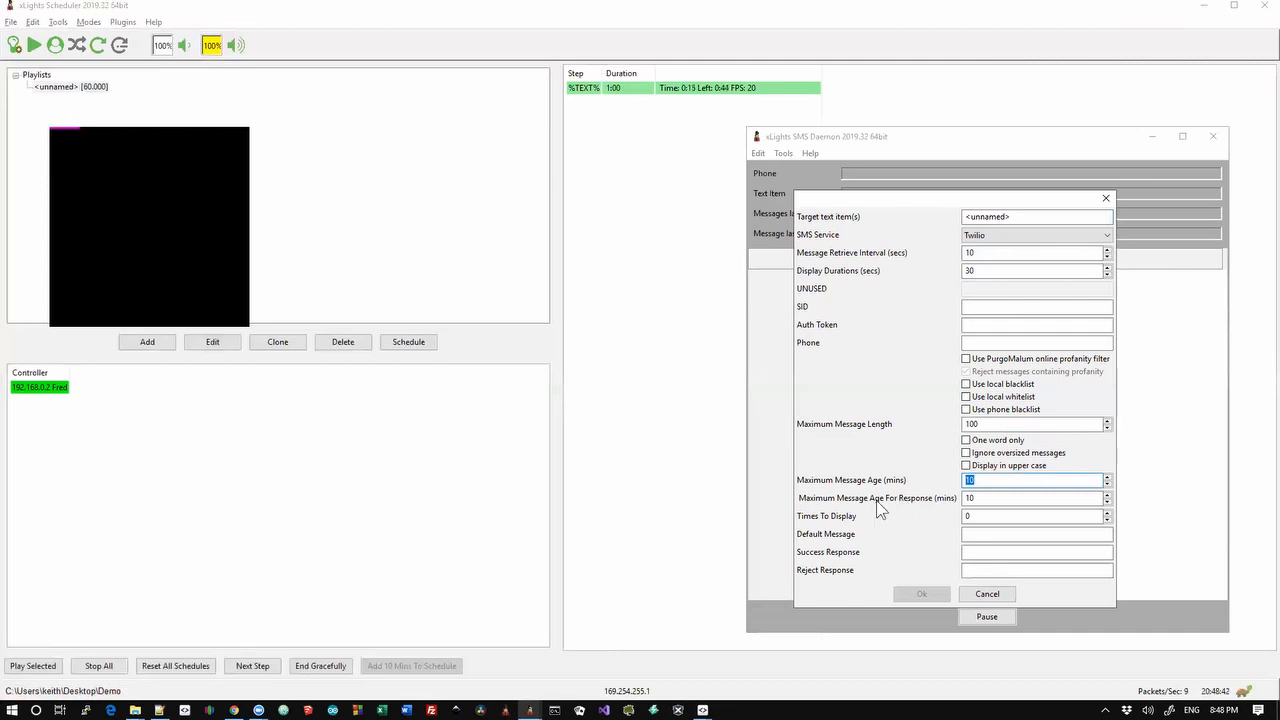
double_click(970, 497)
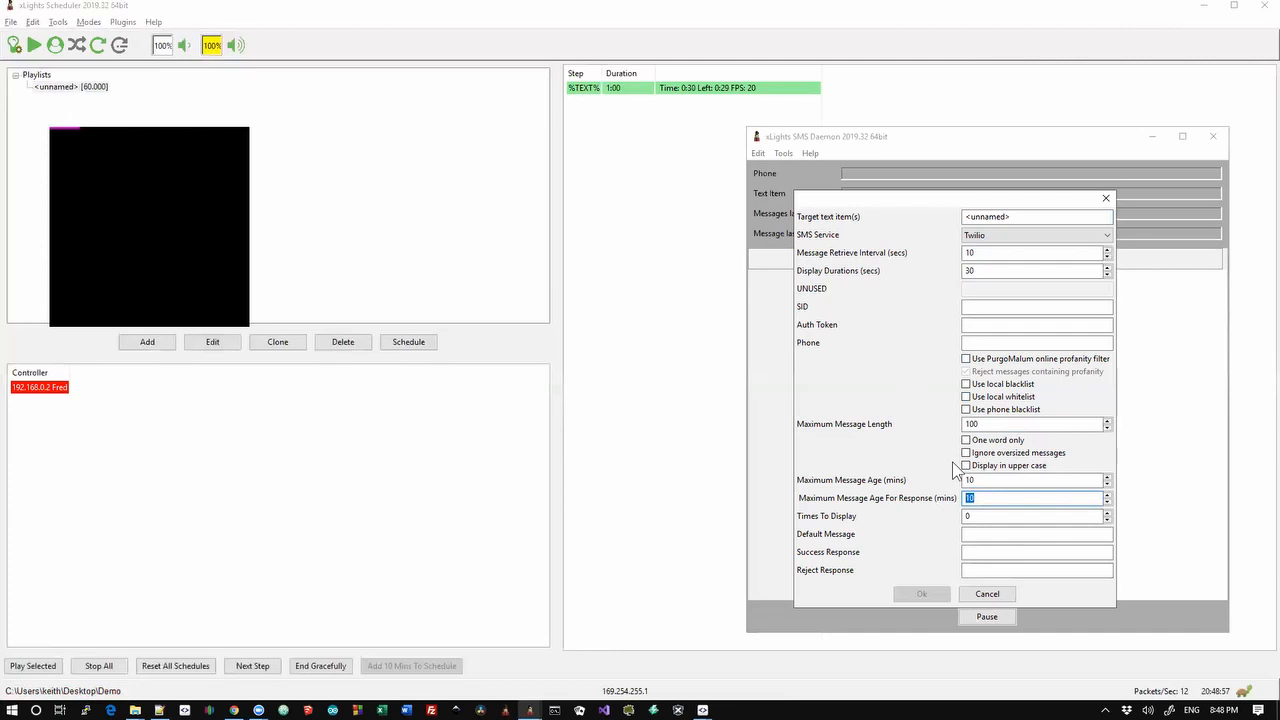
click(968, 515)
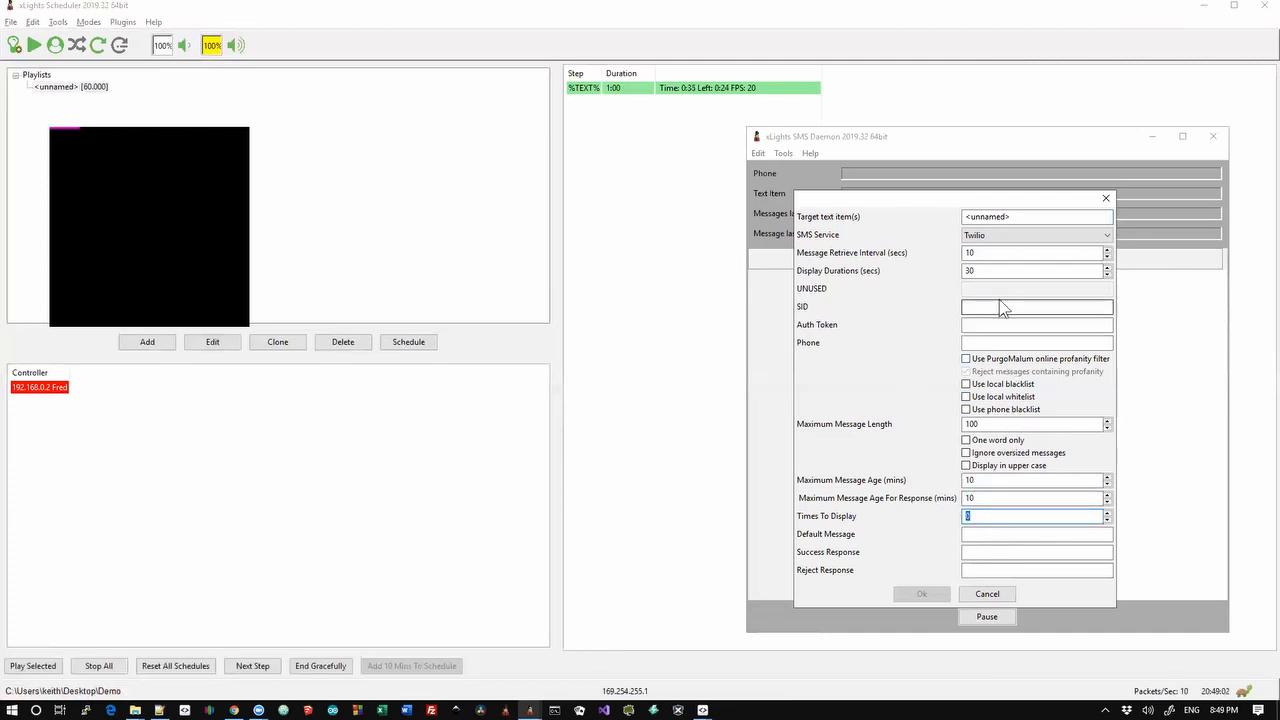
click(974, 534)
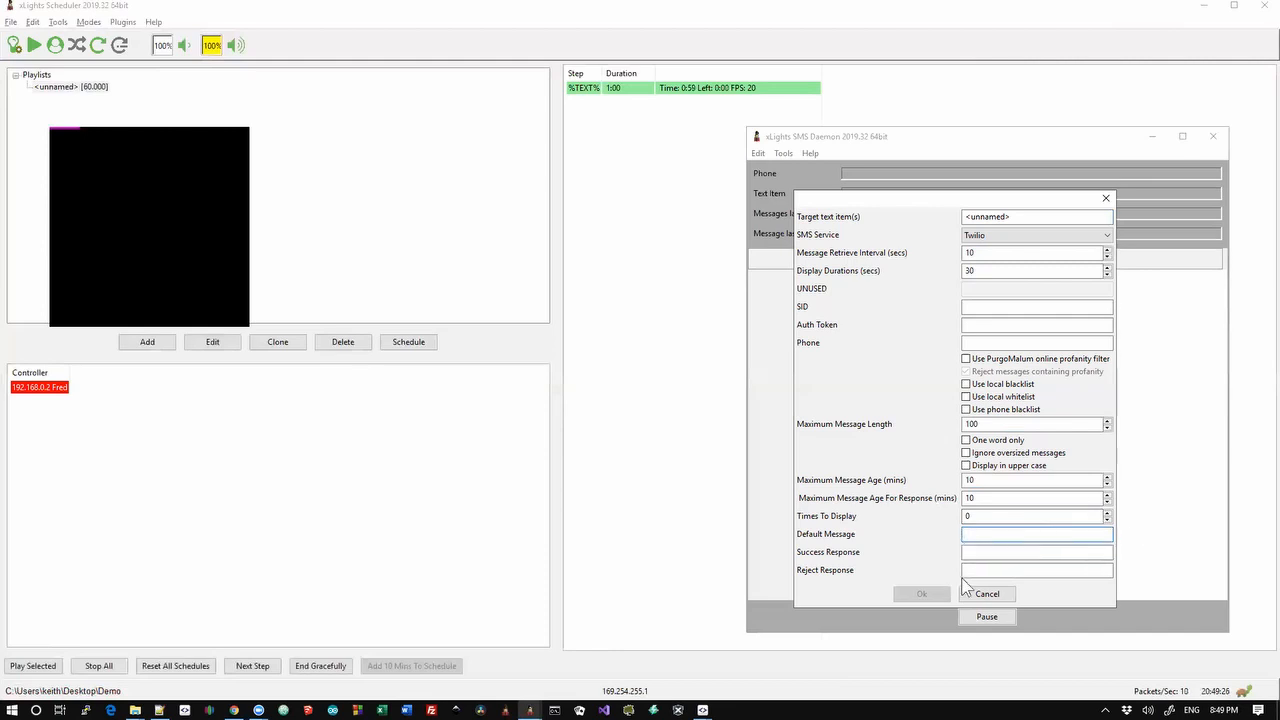
Cancel the daemon options and choose Insert Test Messages from the Tools menu
click(987, 595)
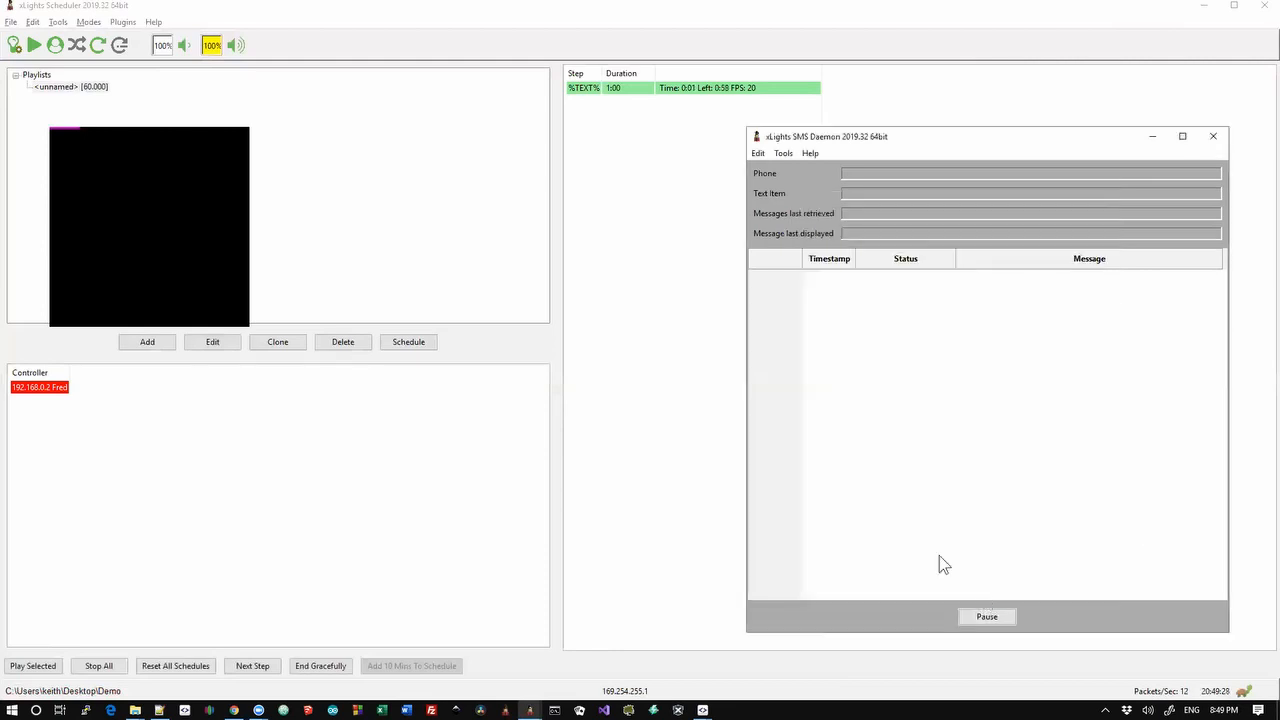
click(782, 155)
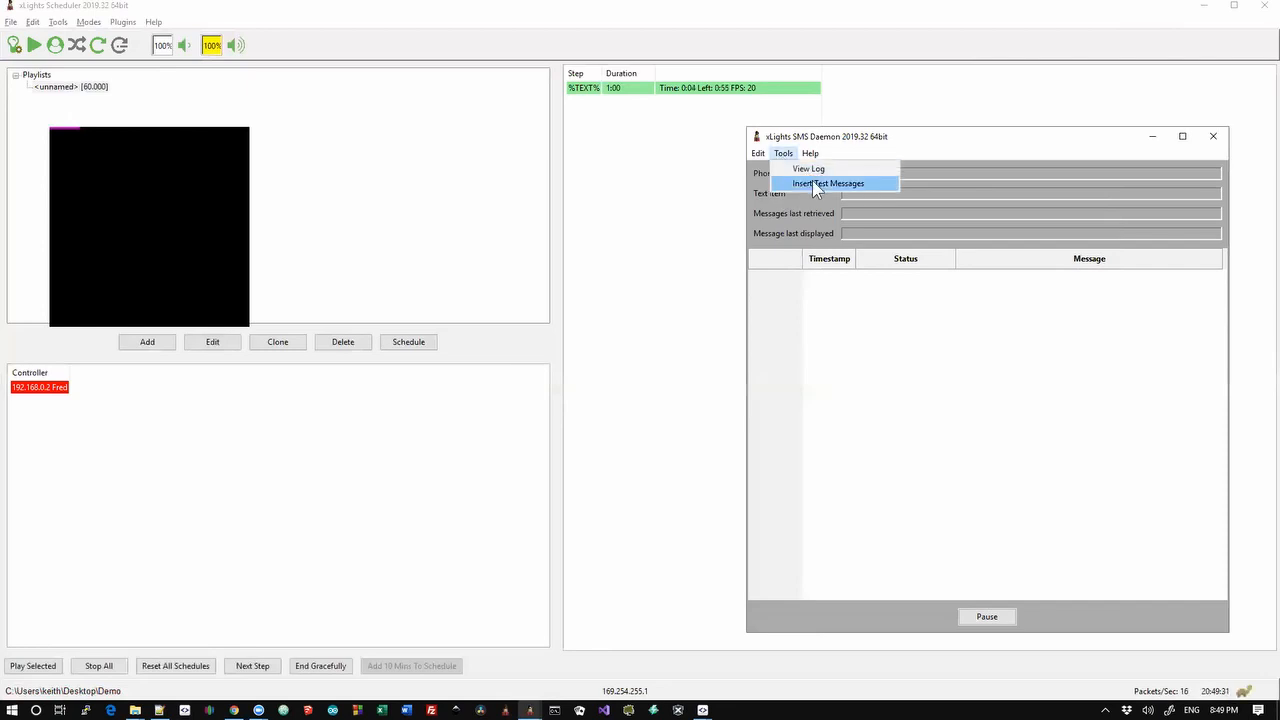
click(812, 183)
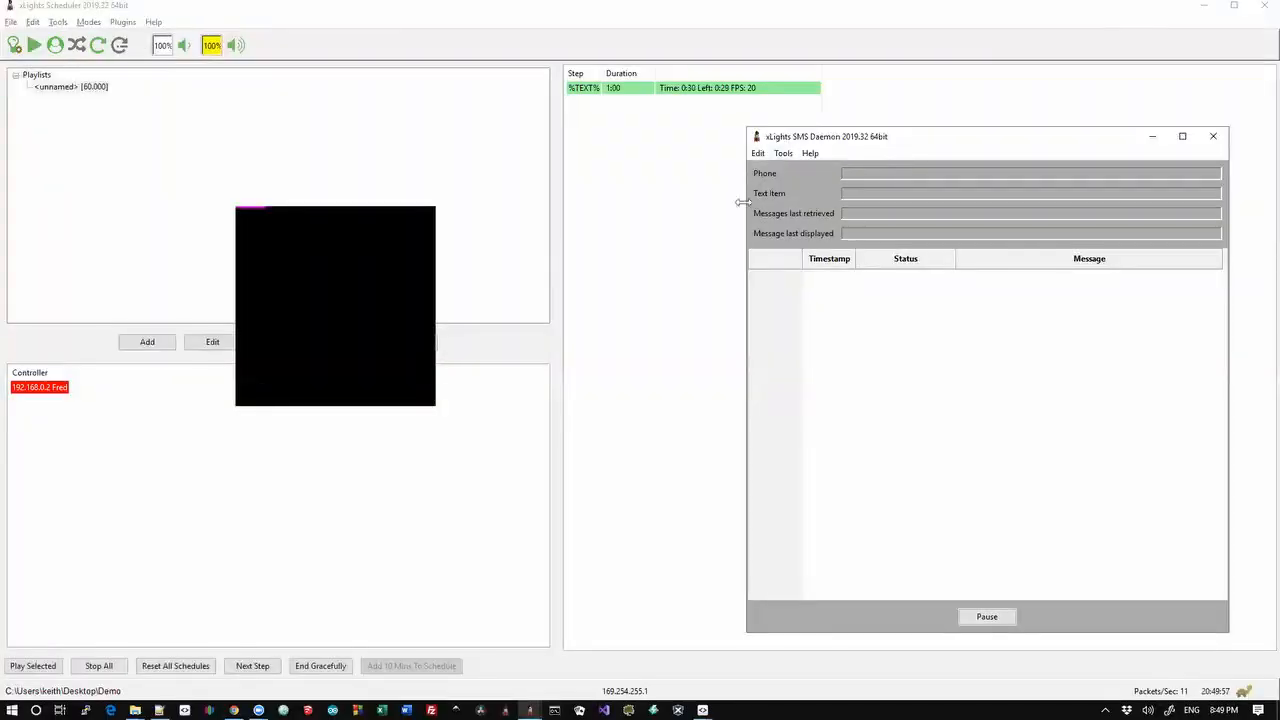
Show the Tools menu's View Log and Insert Test Messages options, then return to the scheduler
click(785, 155)
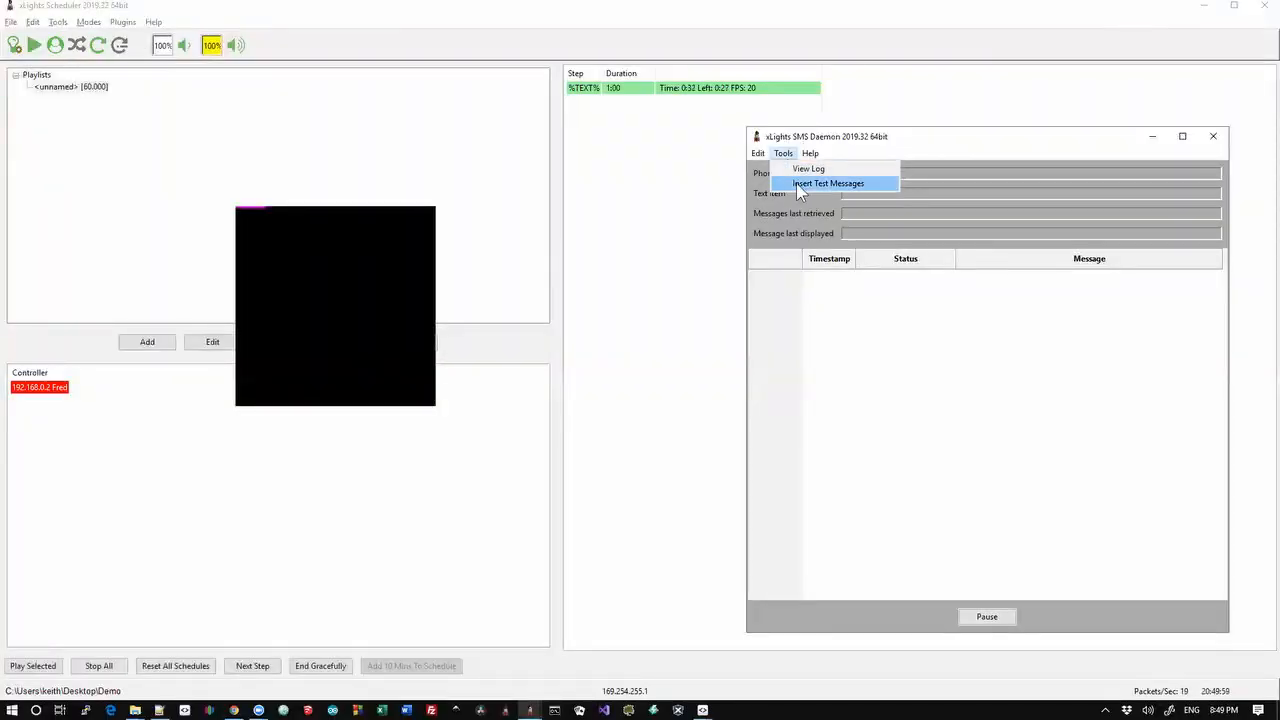
click(796, 183)
click(792, 157)
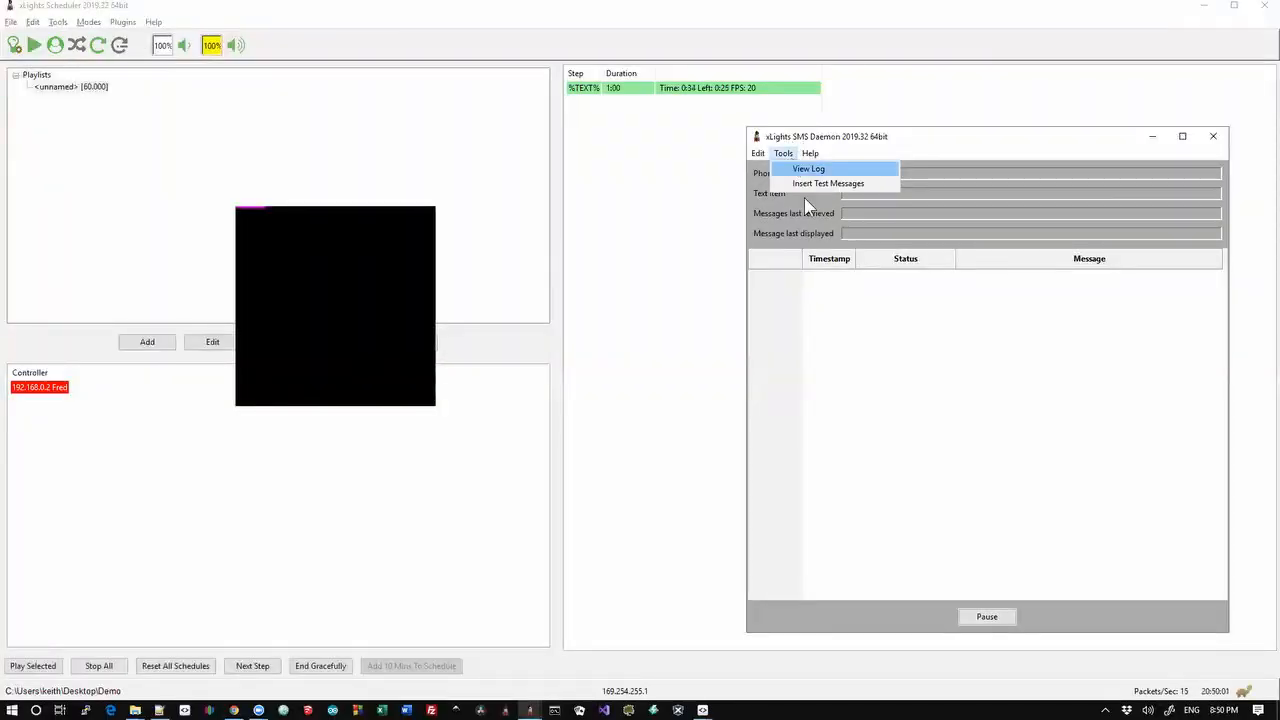
click(860, 292)
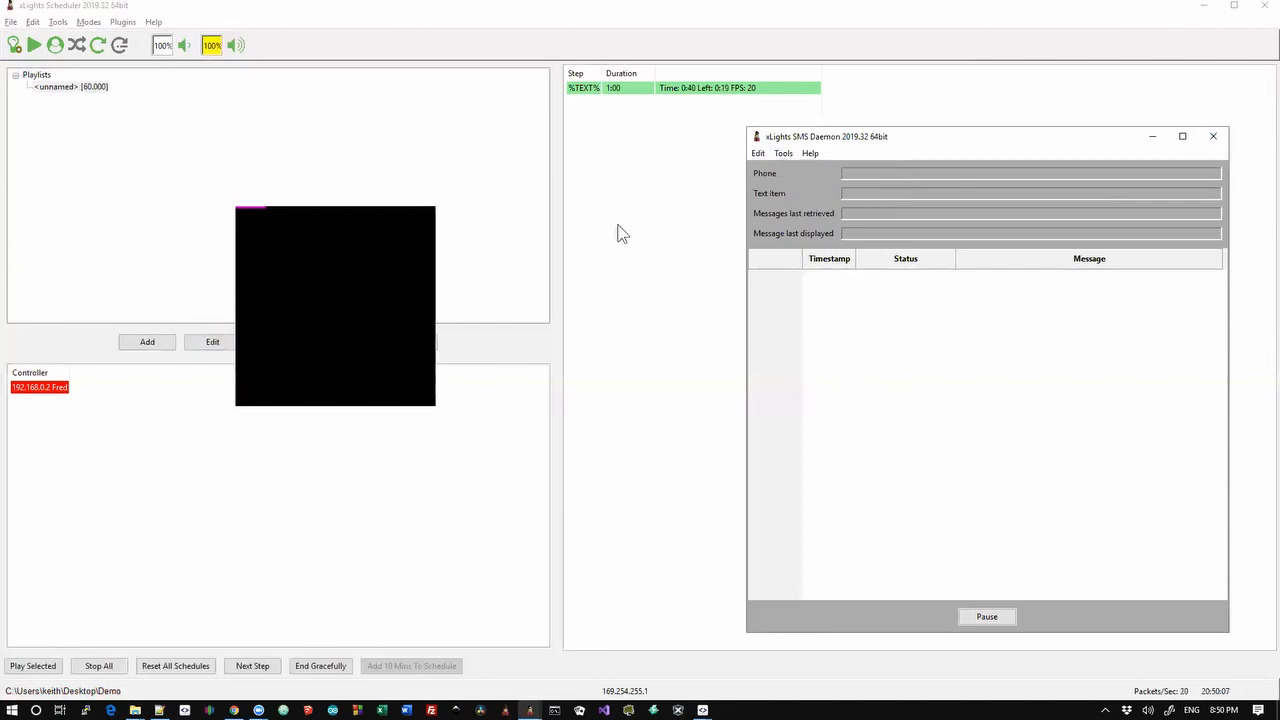
click(123, 21)
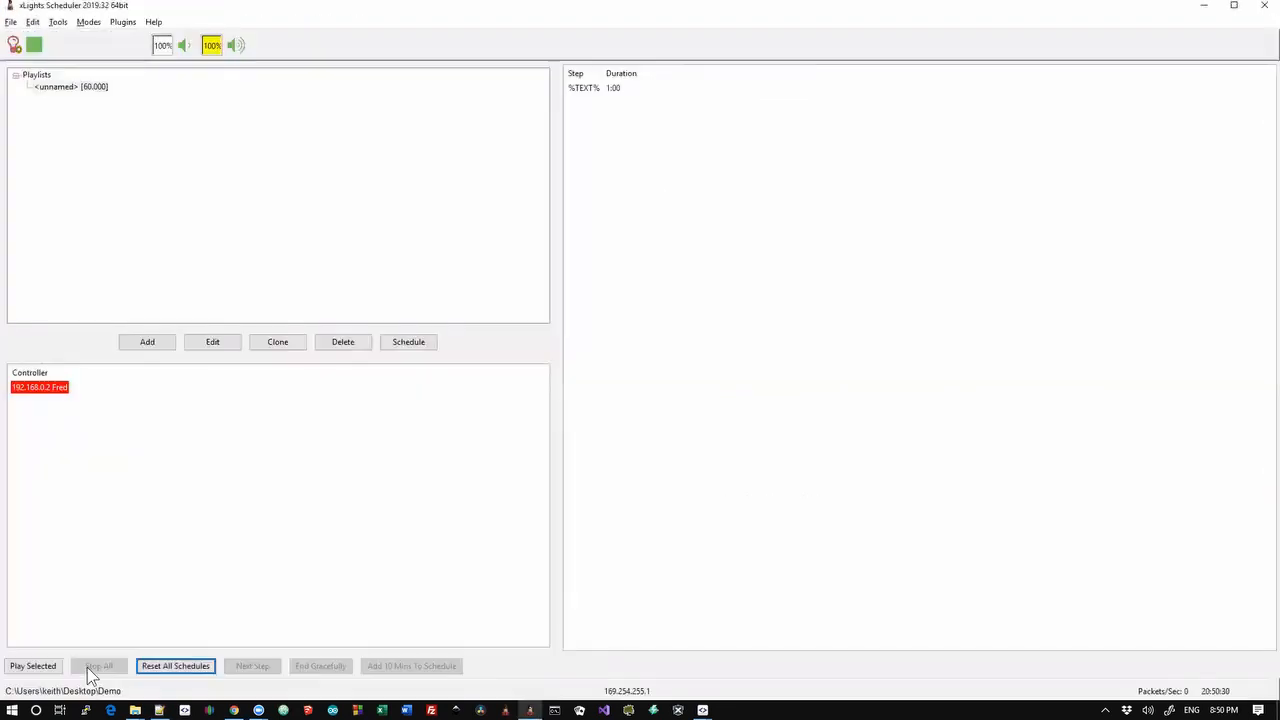
Inspect the unnamed playlist's %TEXT% item Delay value of 0.000, then cancel the editor
double_click(79, 90)
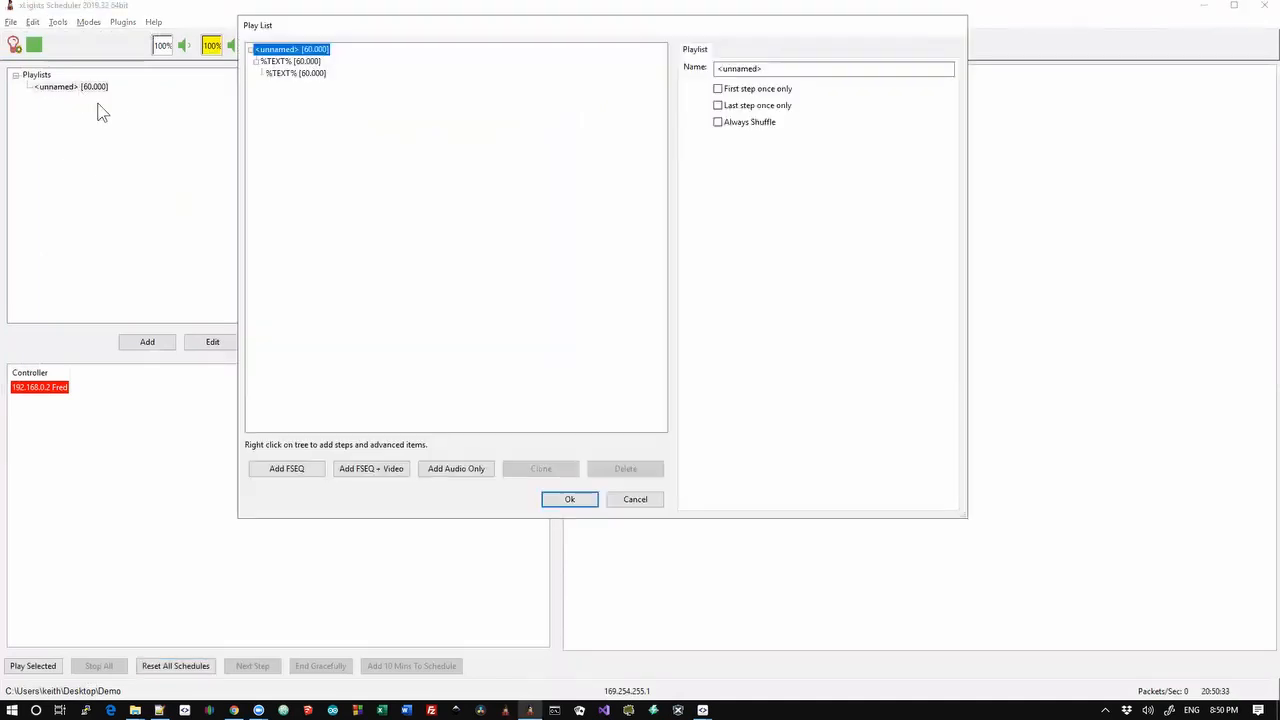
click(292, 74)
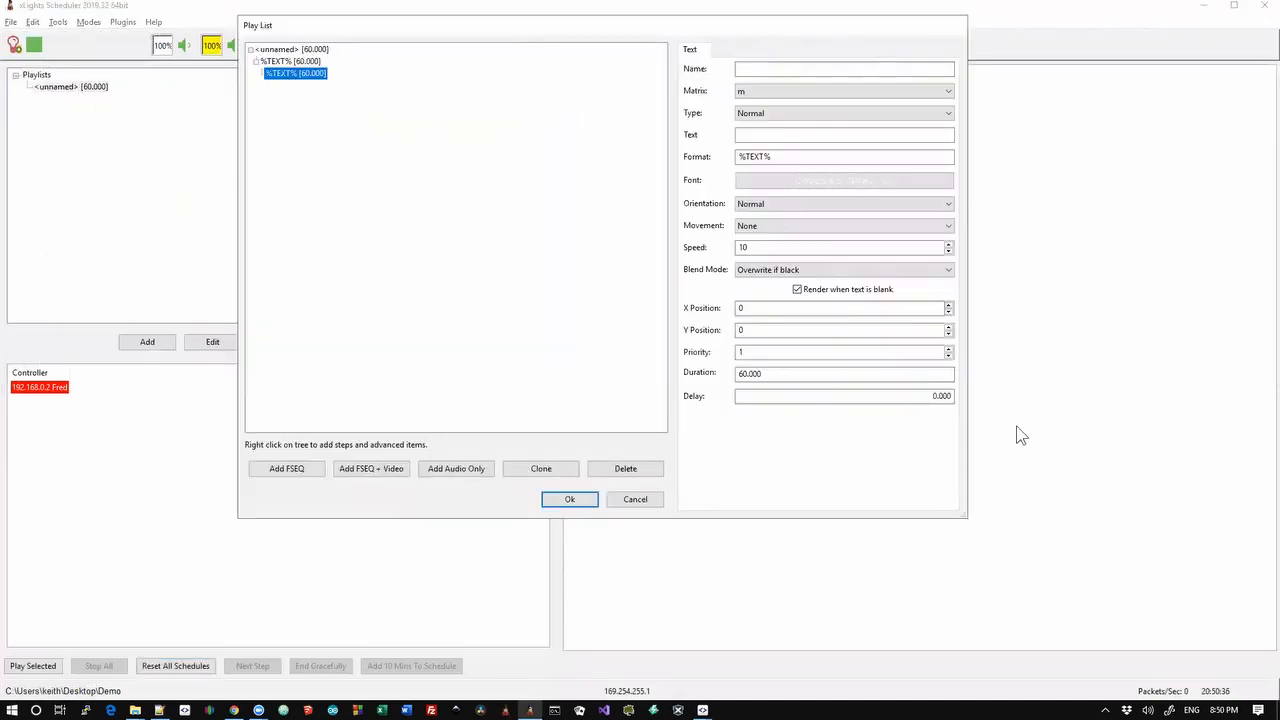
drag(914, 397, 987, 407)
click(925, 398)
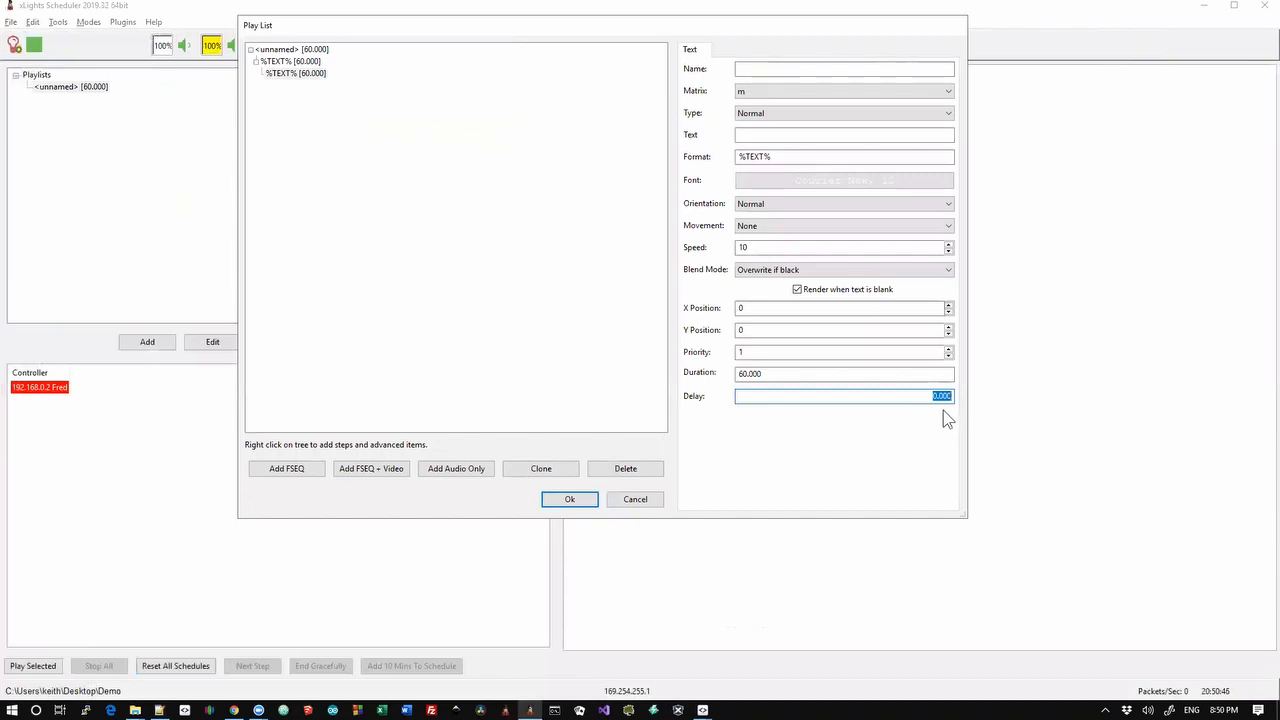
click(637, 499)
Select the Force Local IP line in the changelog, then switch back to the scheduler
key(alt+Tab)
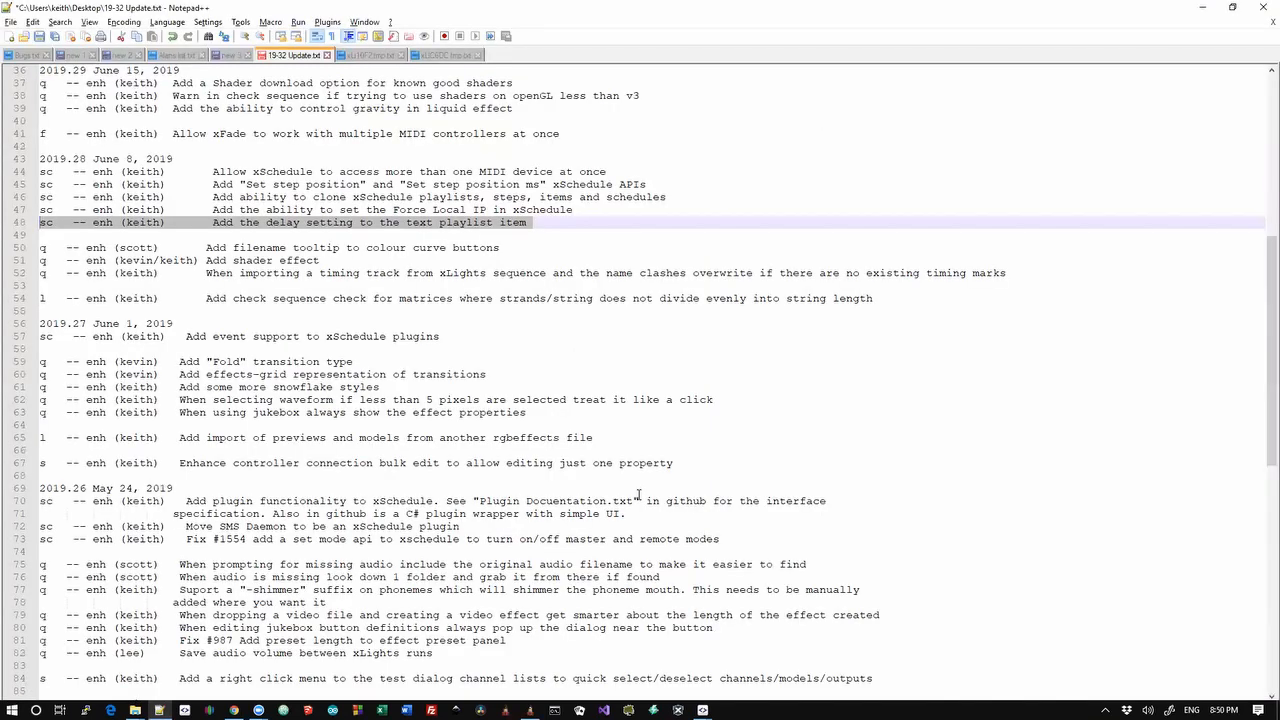
key(Down)
key(Up)
key(shift+Up)
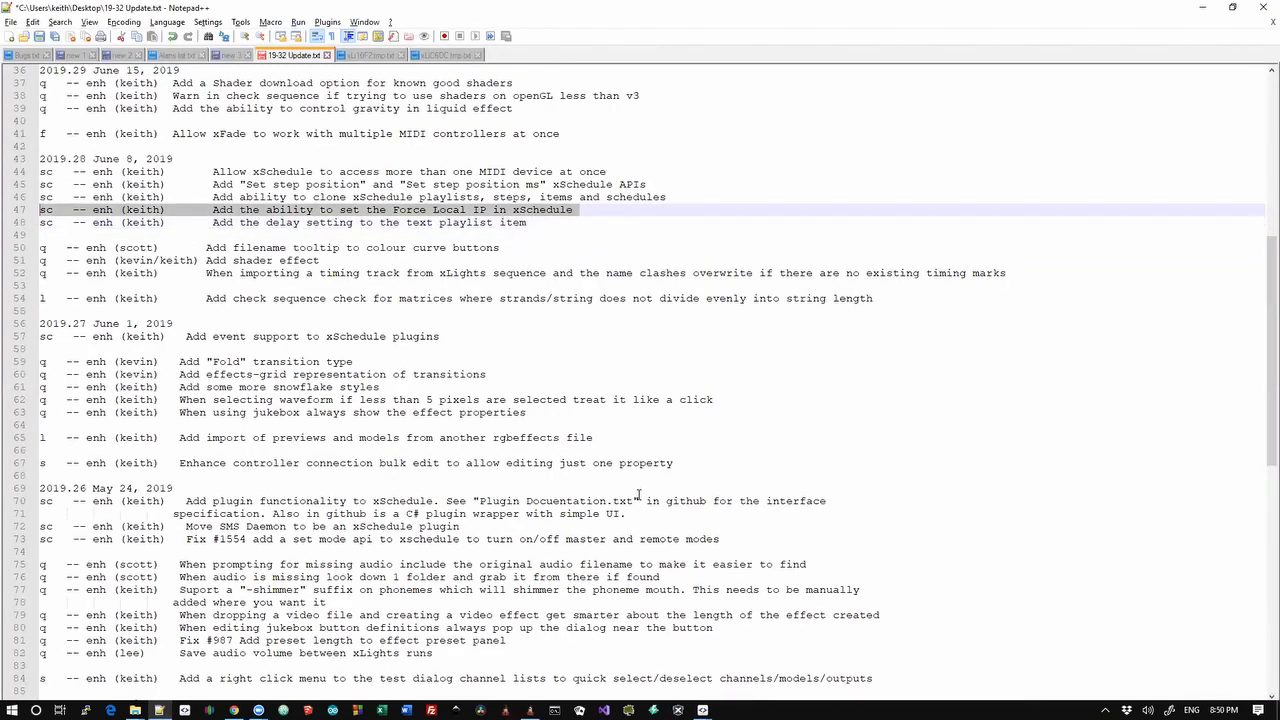
key(alt+Tab)
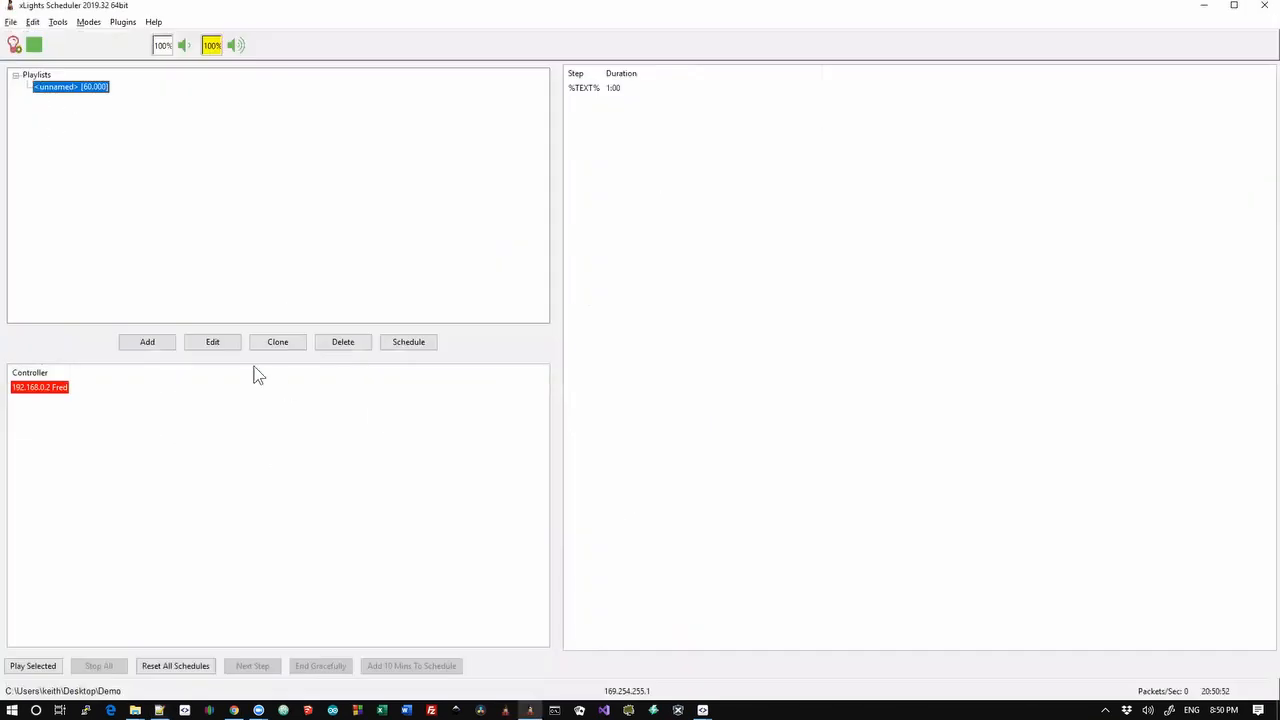
click(33, 22)
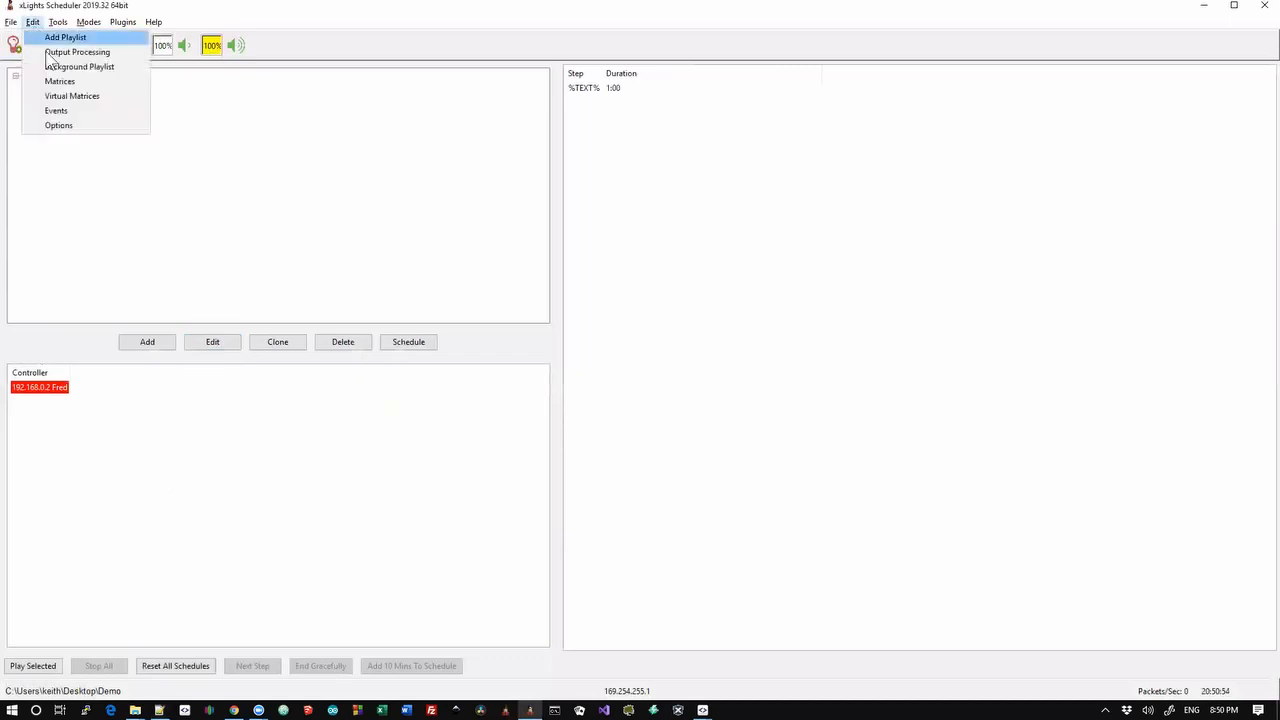
click(59, 125)
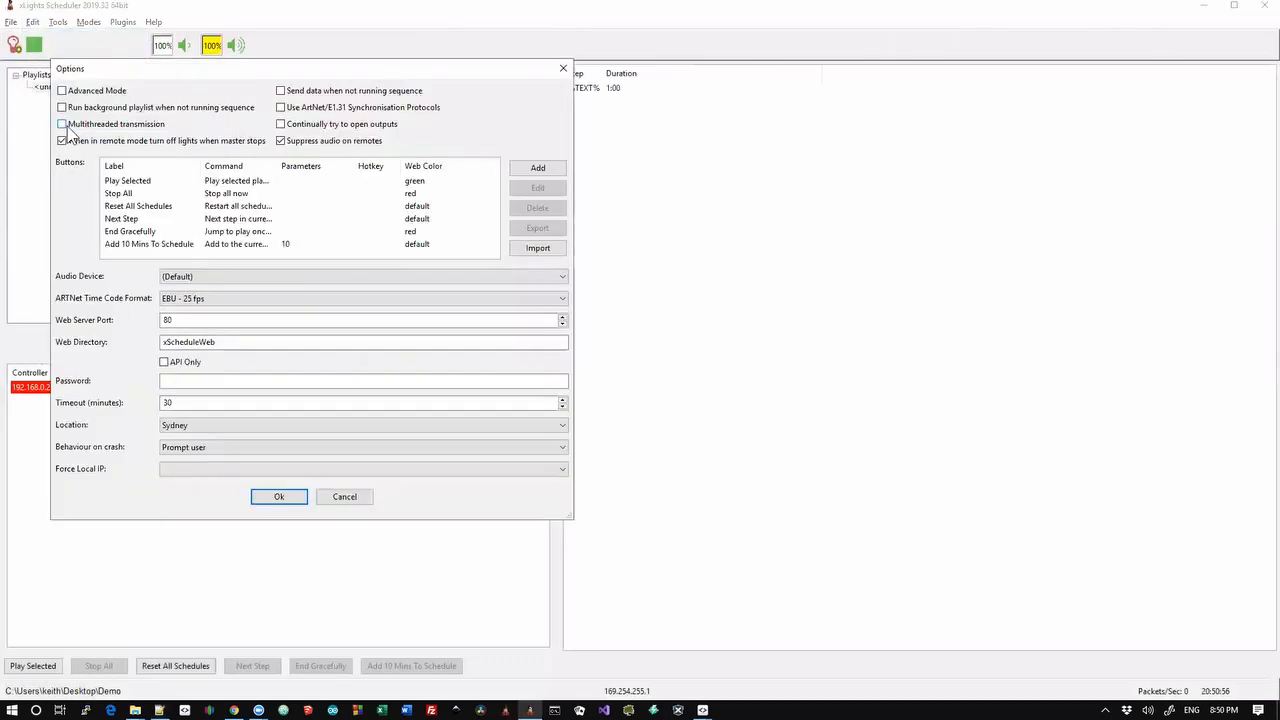
click(176, 469)
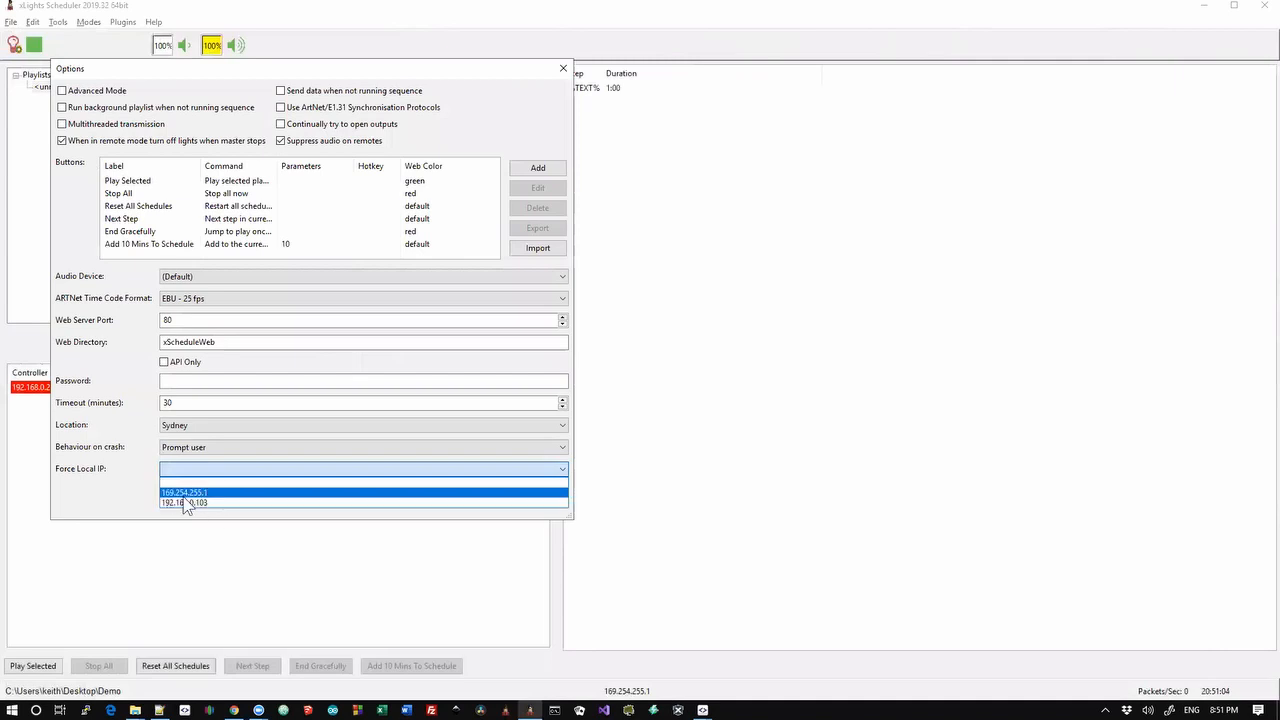
click(116, 484)
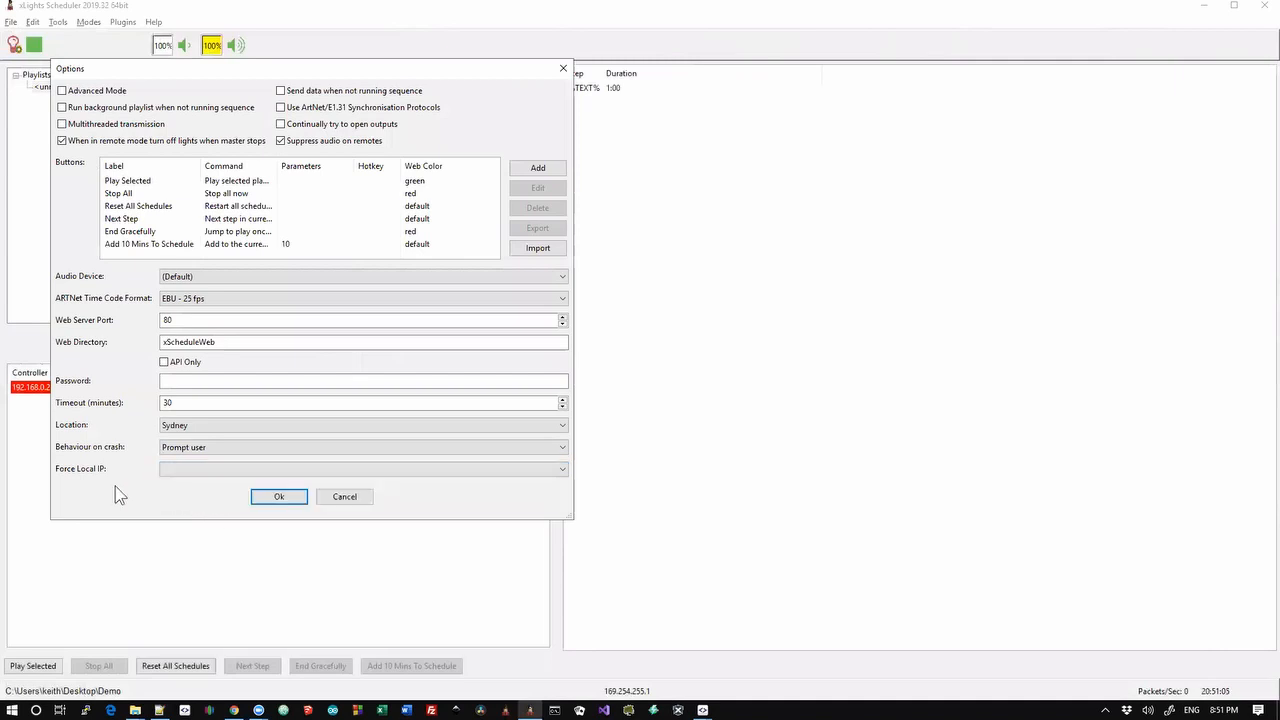
click(332, 497)
In the changelog, mark the Force Local IP and playlist cloning entries under 2019.28
key(alt+Tab)
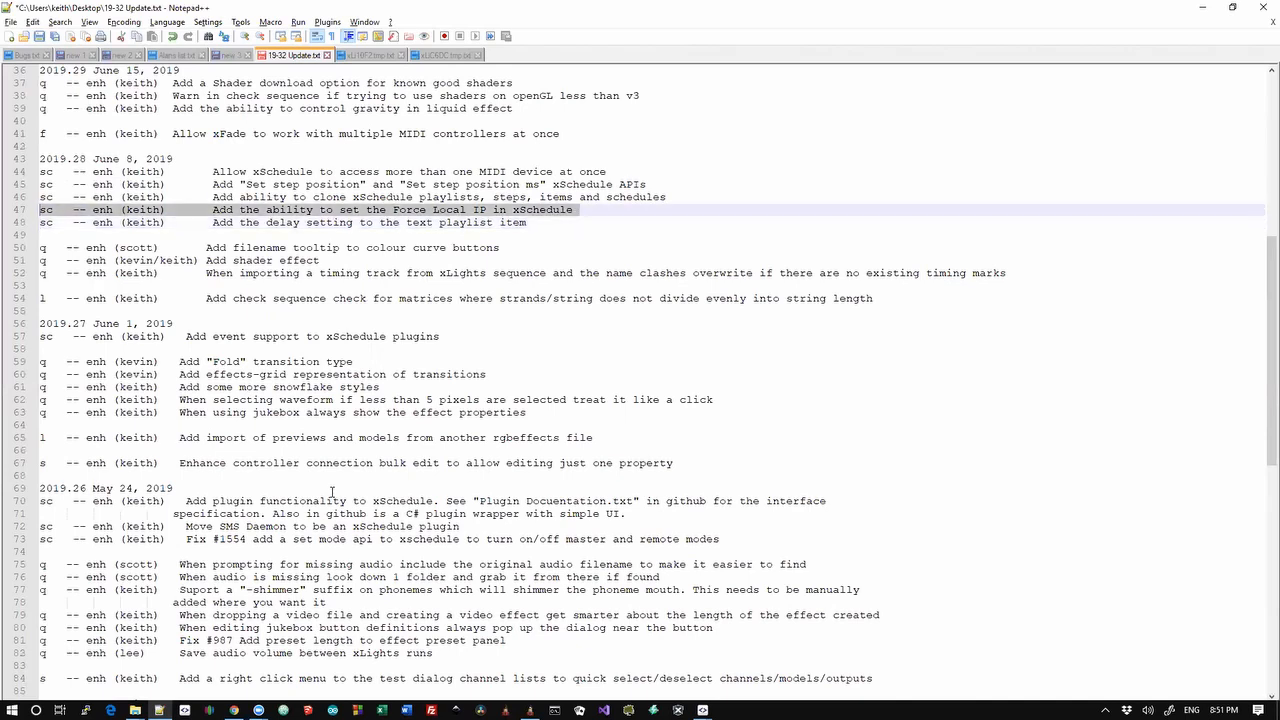
key(Down)
key(Up)
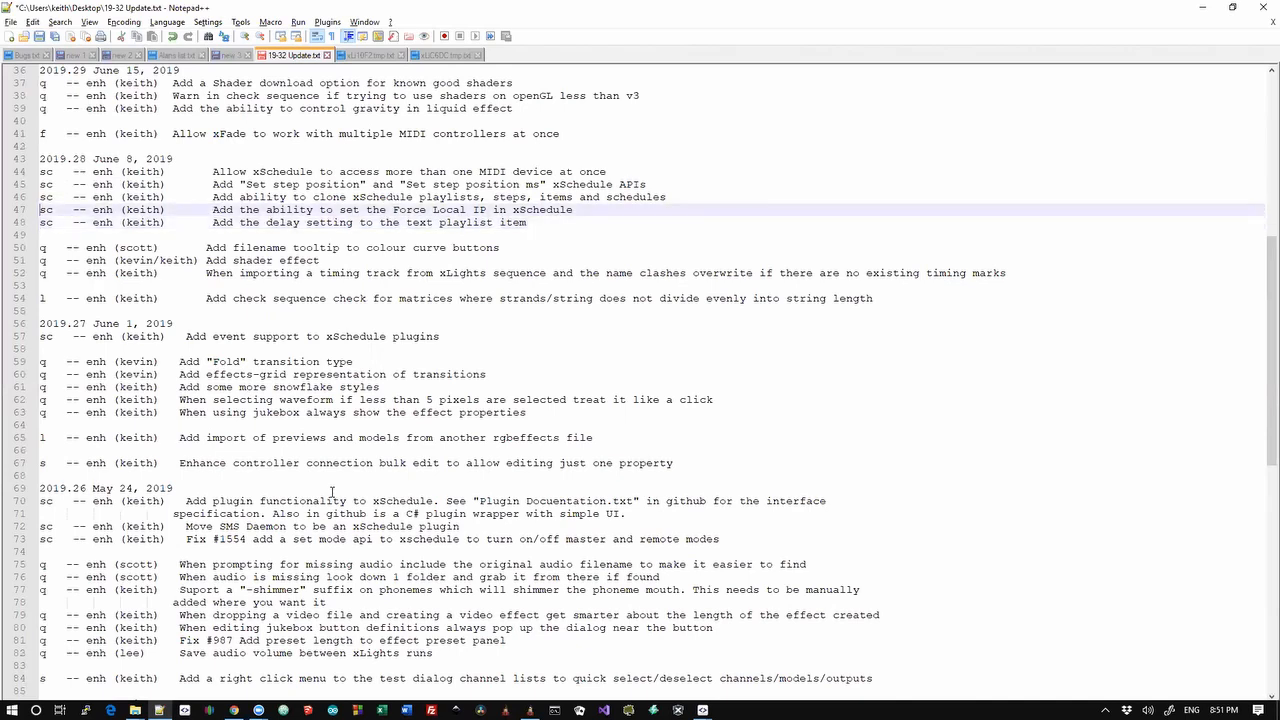
key(shift+Down)
key(shift+Up)
key(shift+Up)
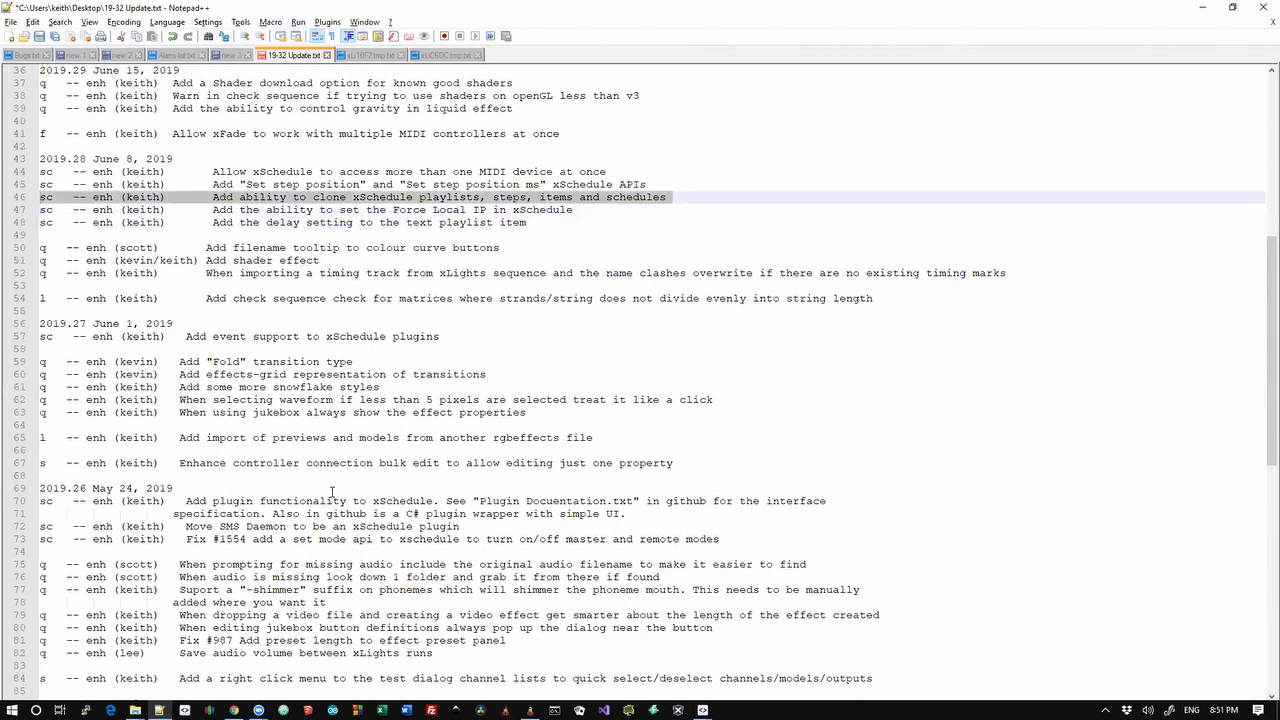
Clone the unnamed playlist in the xSchedule Playlists list
key(alt+Tab)
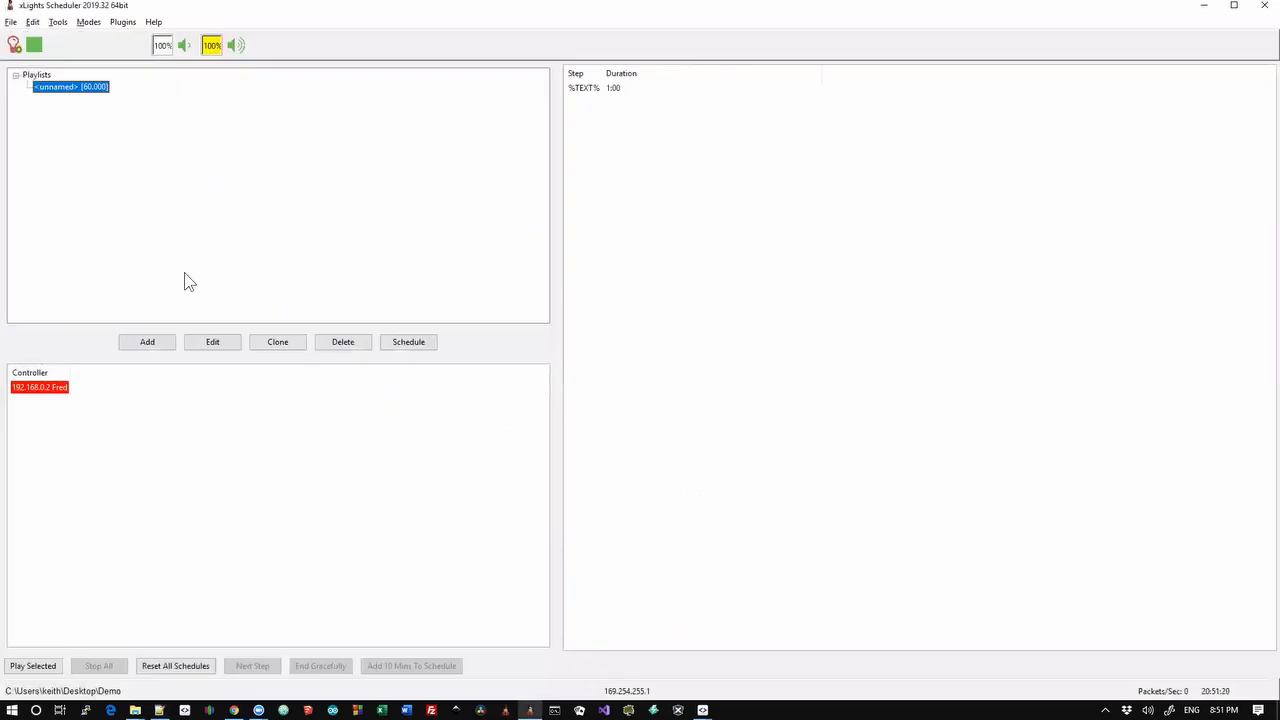
right_click(85, 92)
click(75, 91)
click(288, 345)
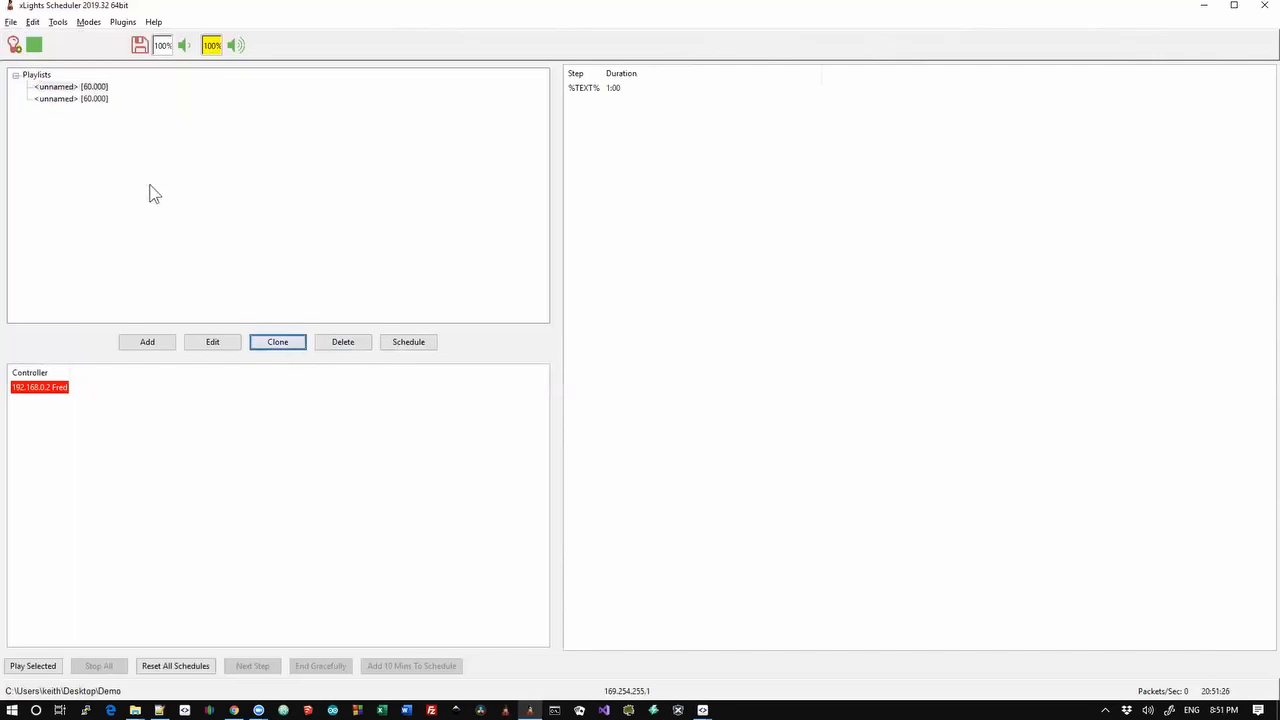
In the copied playlist, clone the %TEXT% step and its text item, then cancel the editor
double_click(84, 99)
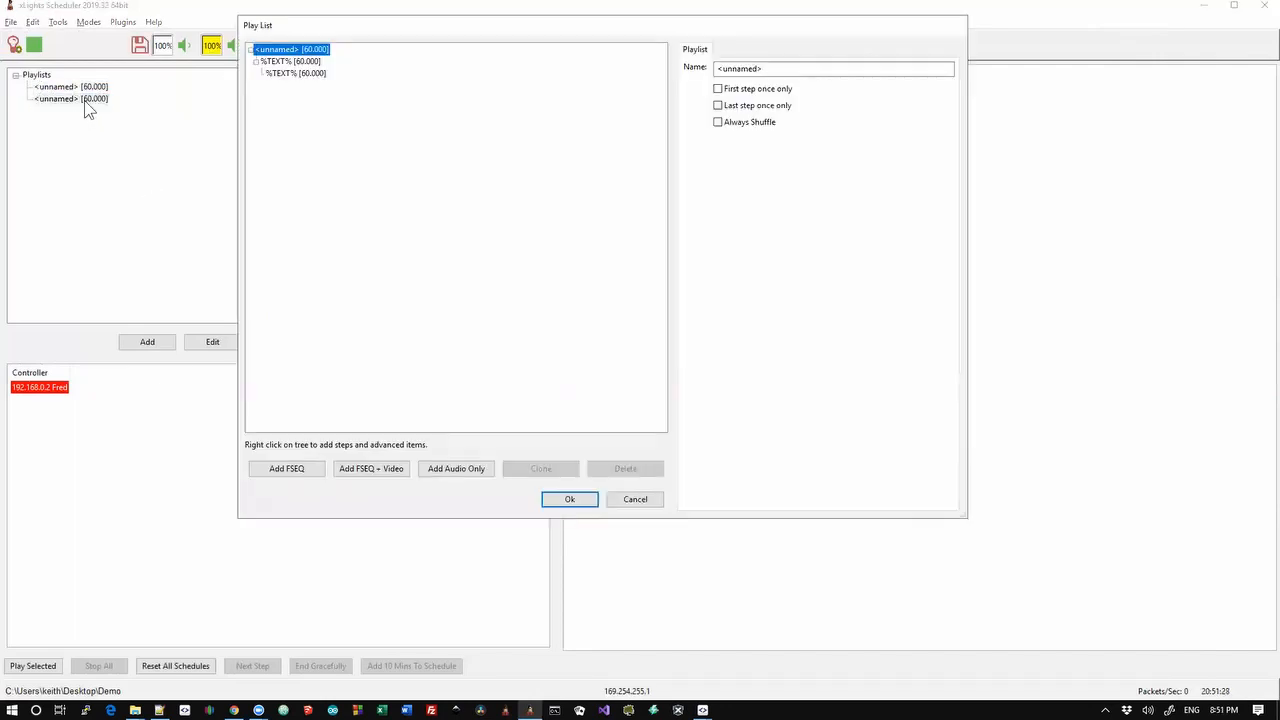
click(284, 62)
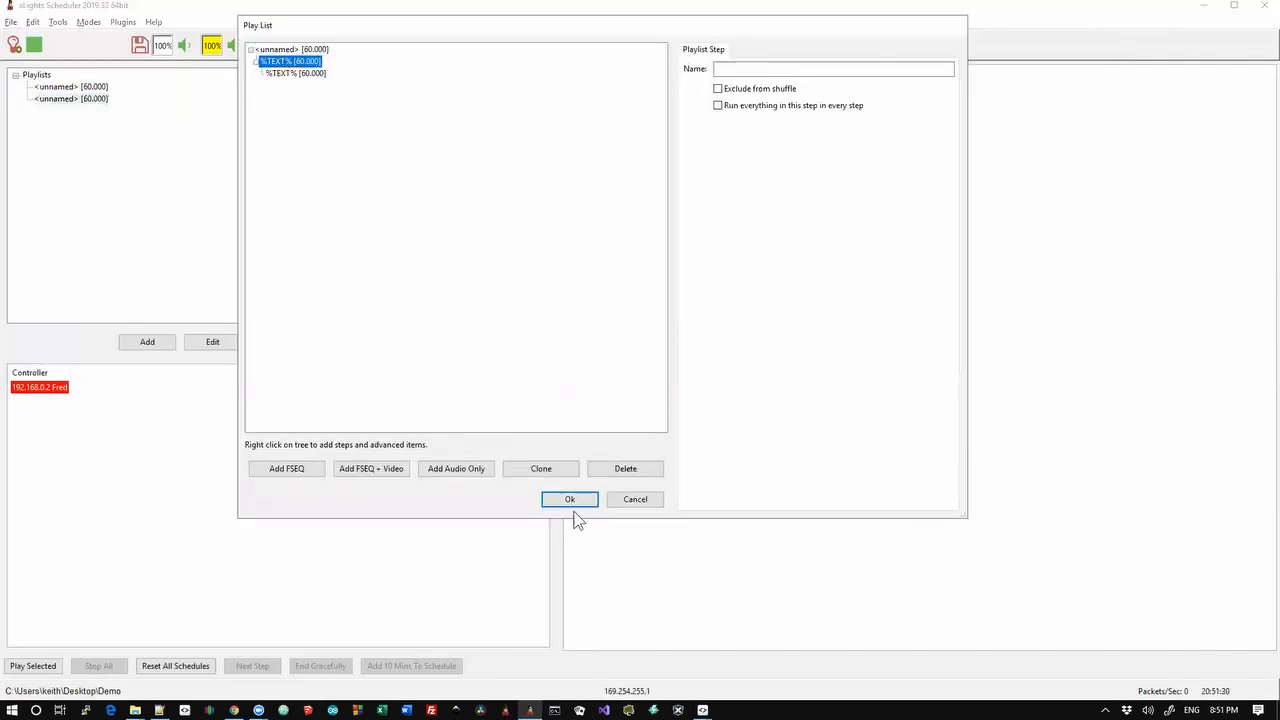
click(543, 474)
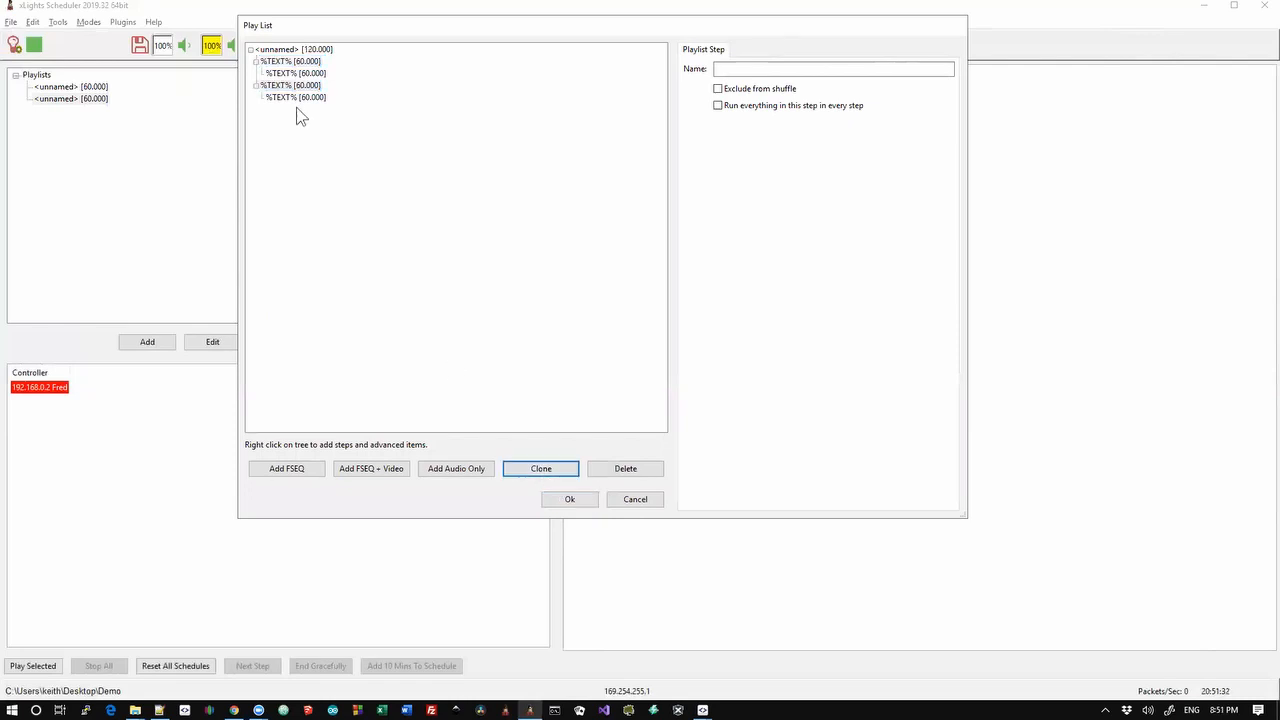
click(296, 97)
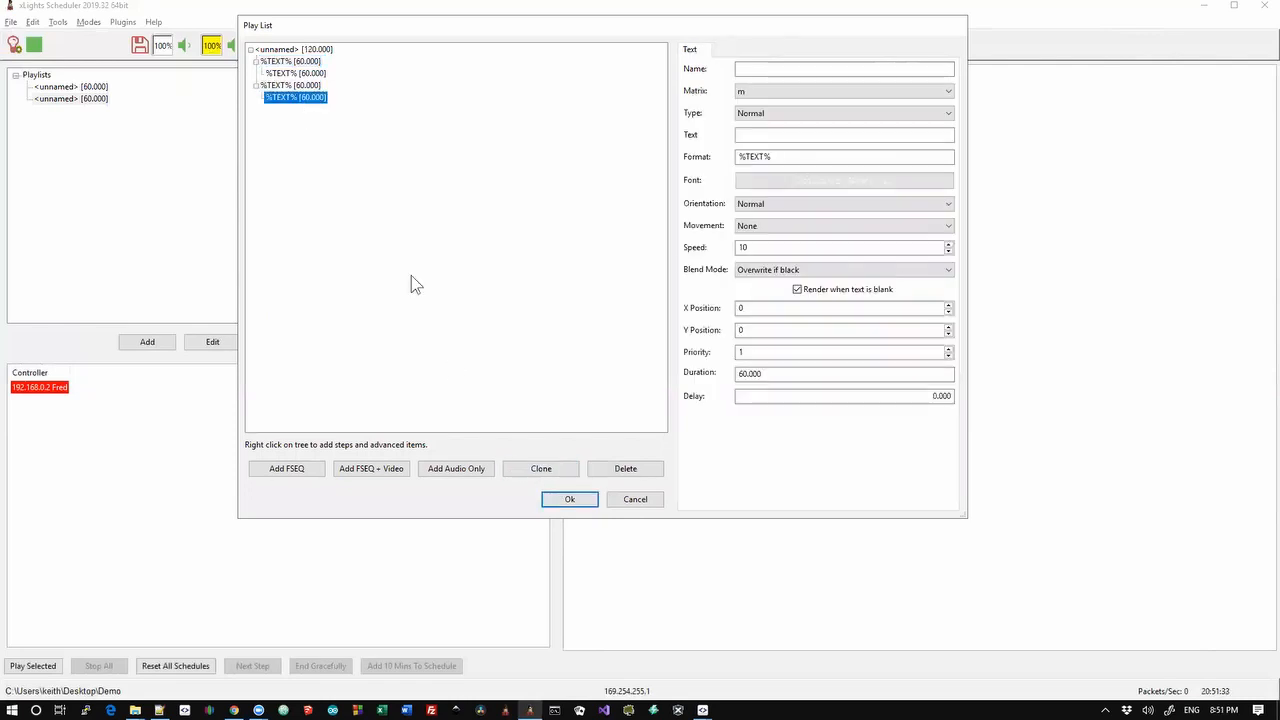
click(538, 469)
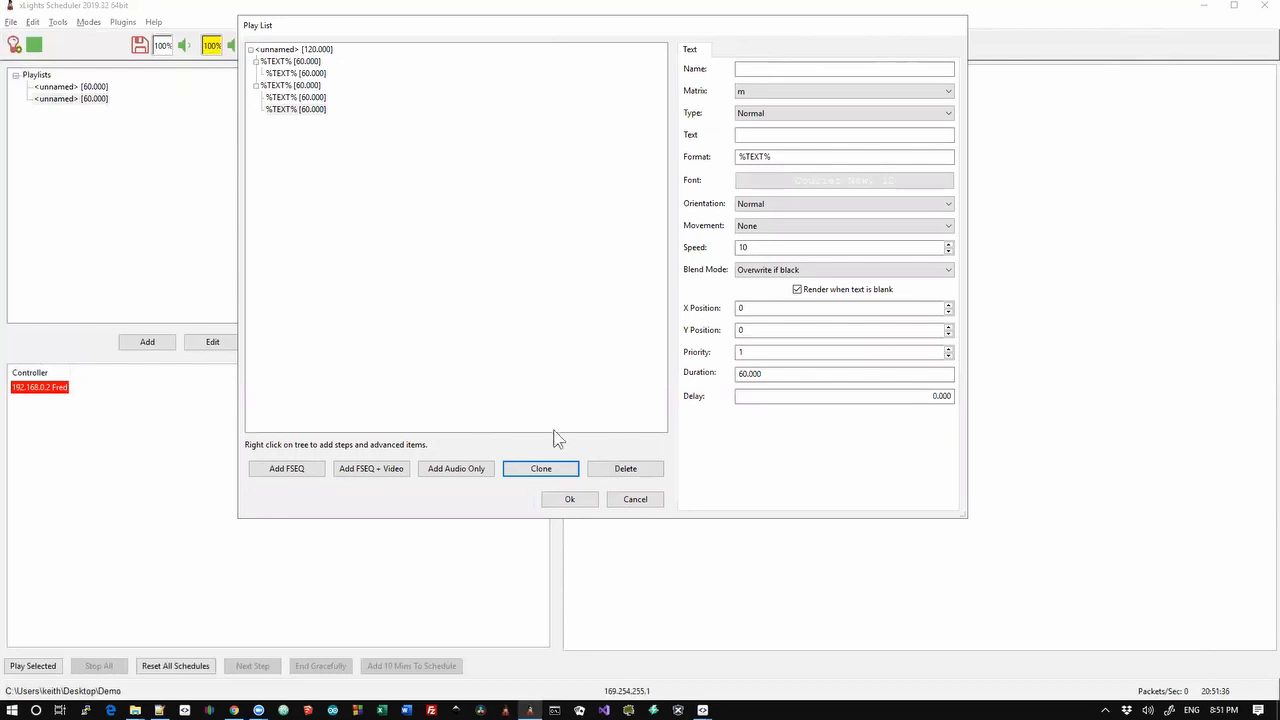
click(628, 500)
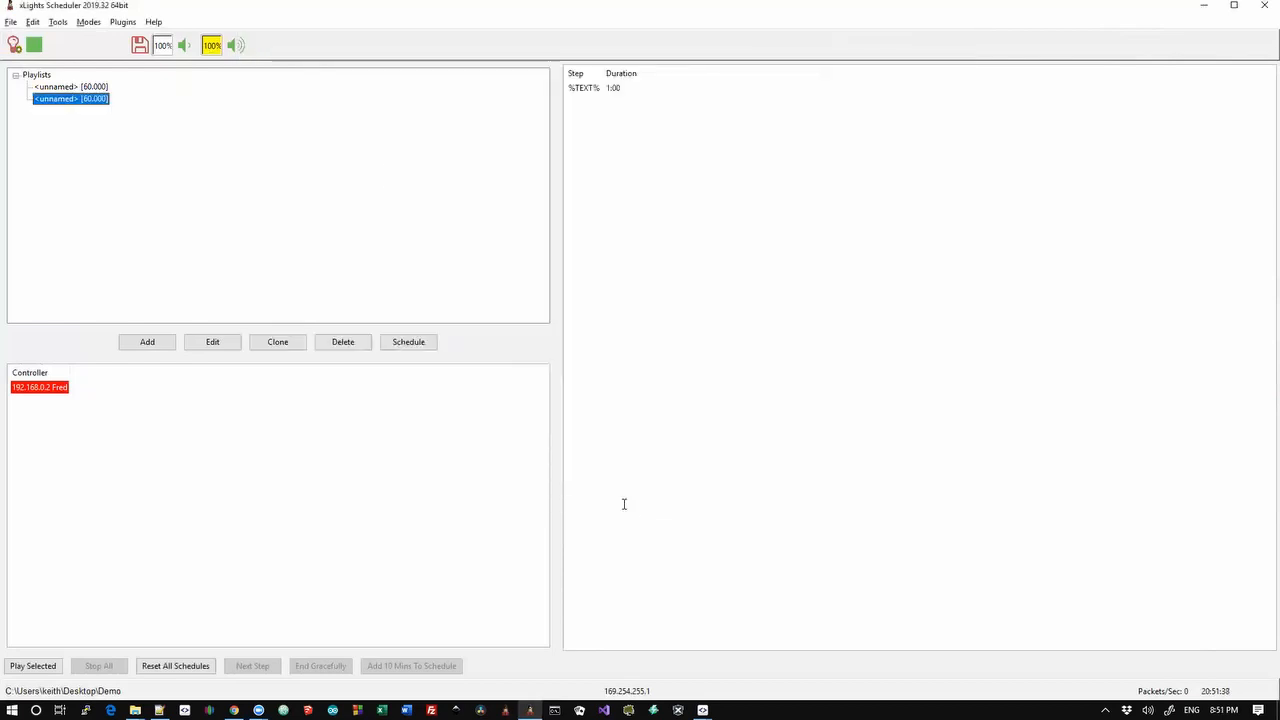
Go to the Set step position changelog entry, then bring up Chrome's GitHub DemoPlugin folder
key(alt+Tab)
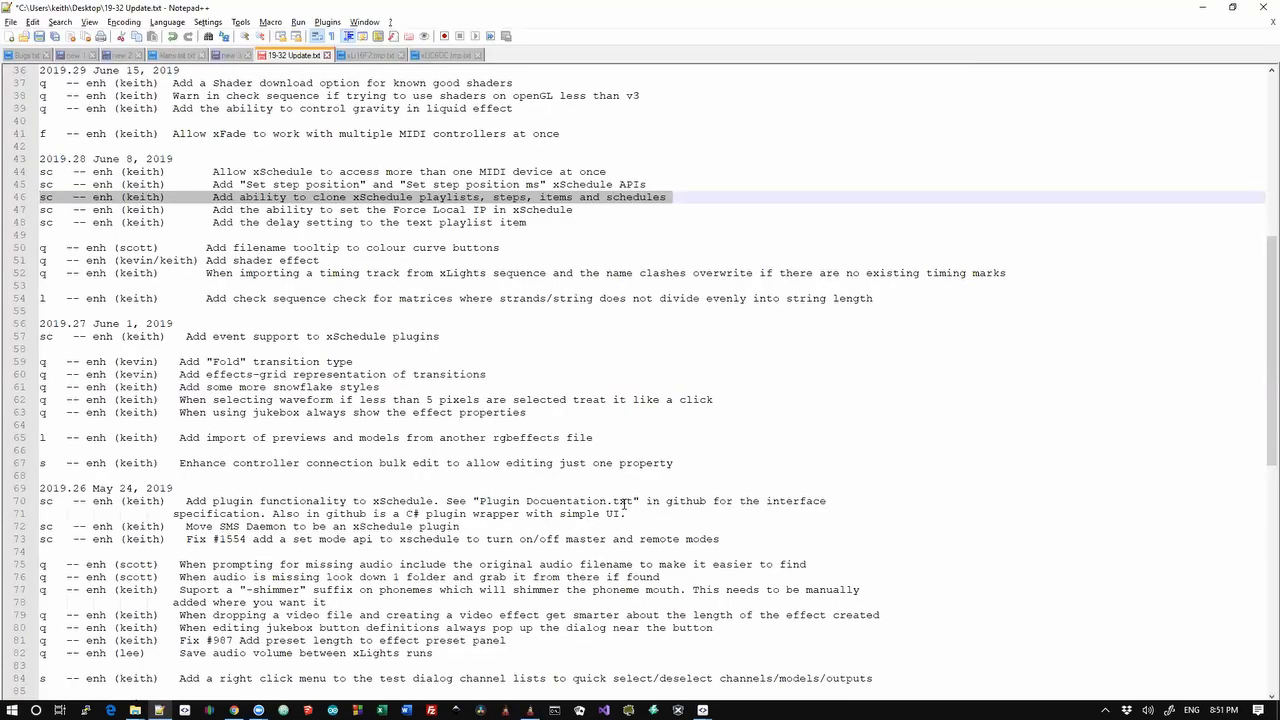
key(Up)
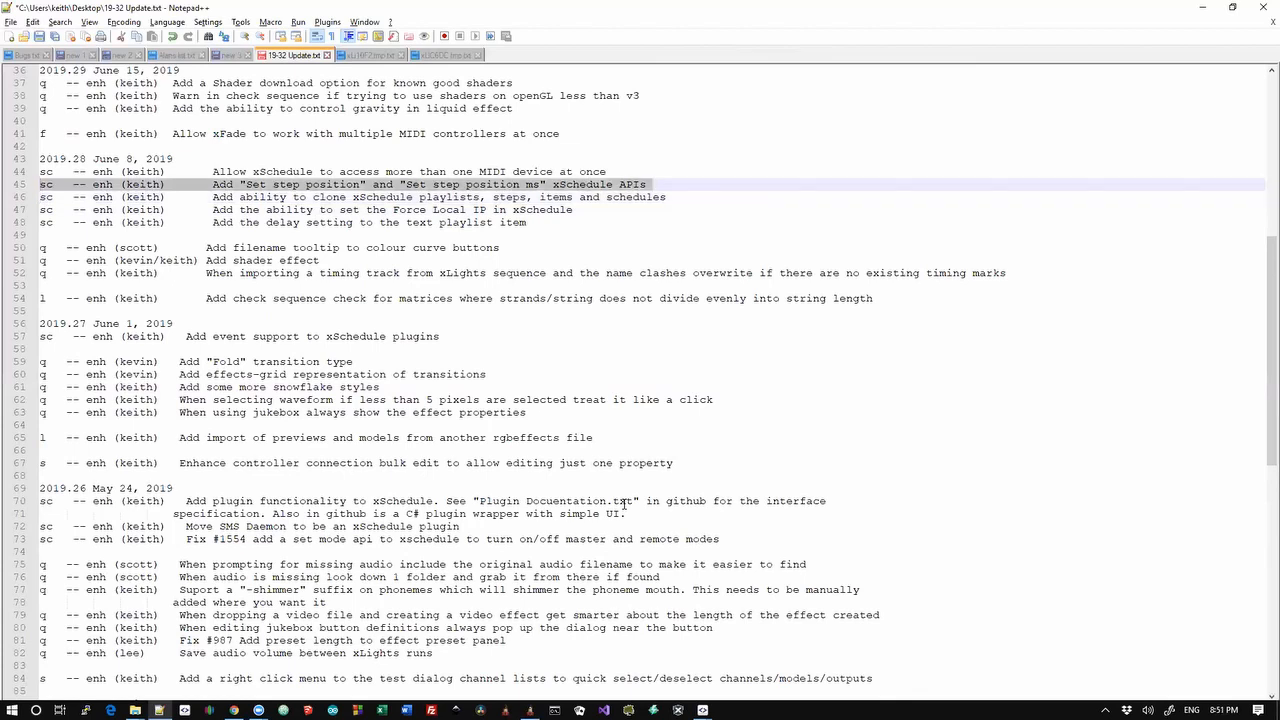
key(alt+Tab)
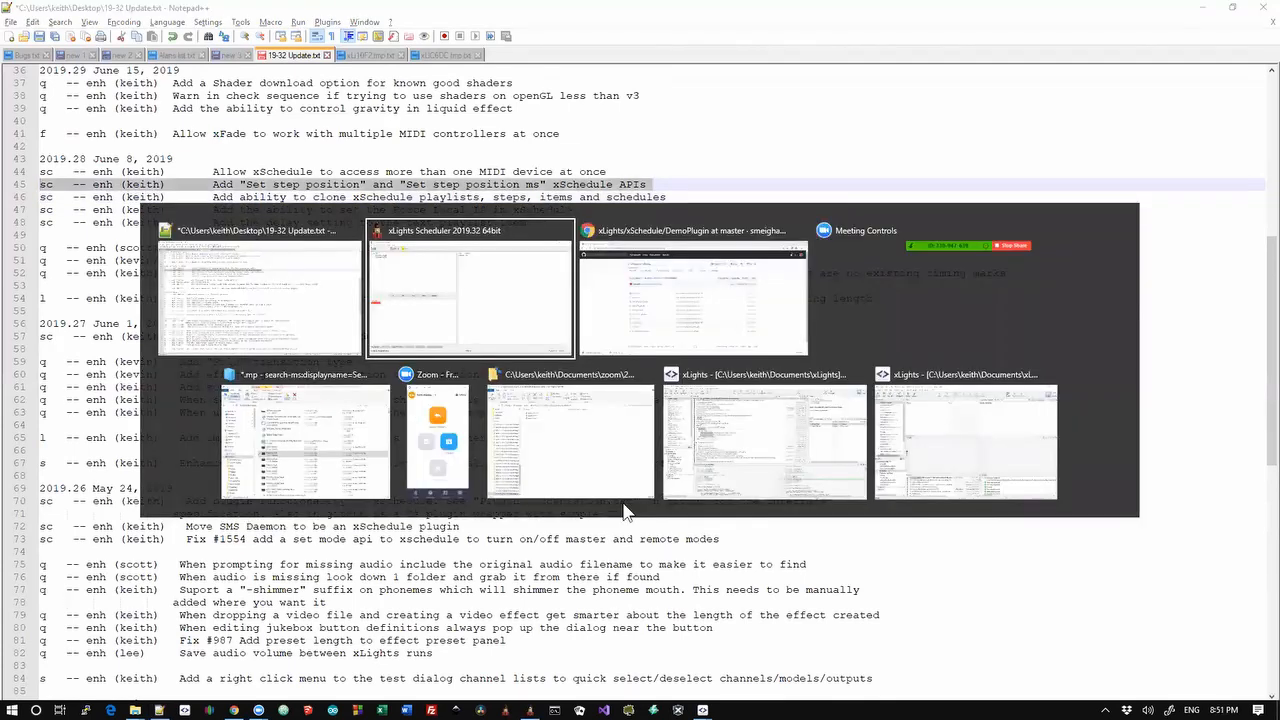
key(alt+Tab)
key(alt+Tab)
key(alt+Tab)
key(alt+Tab)
key(alt+Tab)
key(alt+Tab)
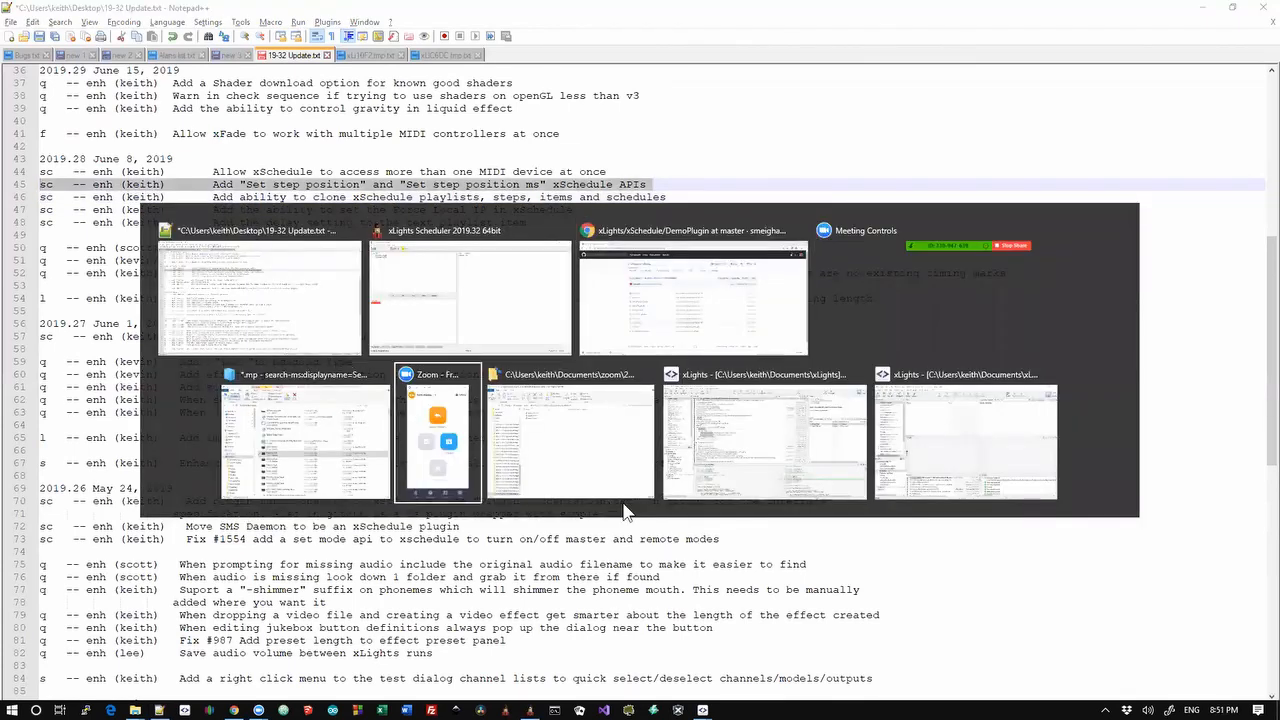
key(alt+Tab)
key(alt+Tab)
key(alt+Tab)
key(alt+Tab)
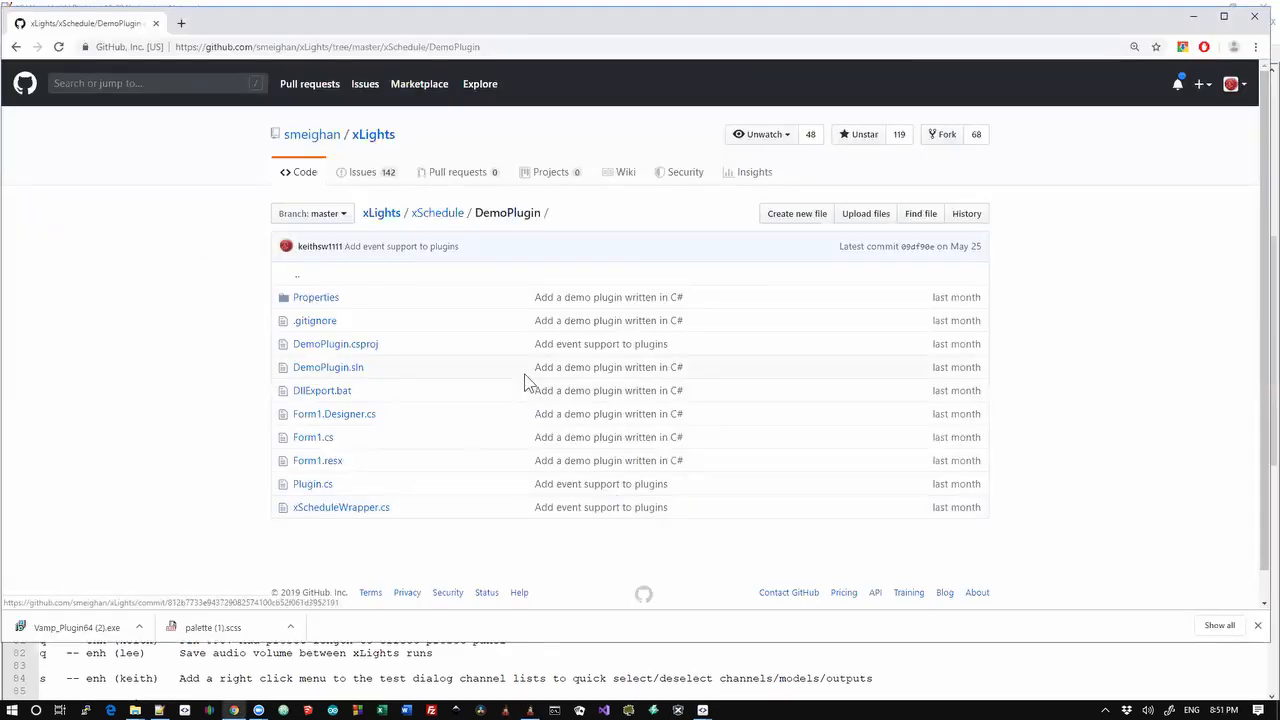
Go up to the xSchedule source folder and open API Documentation.txt
click(440, 222)
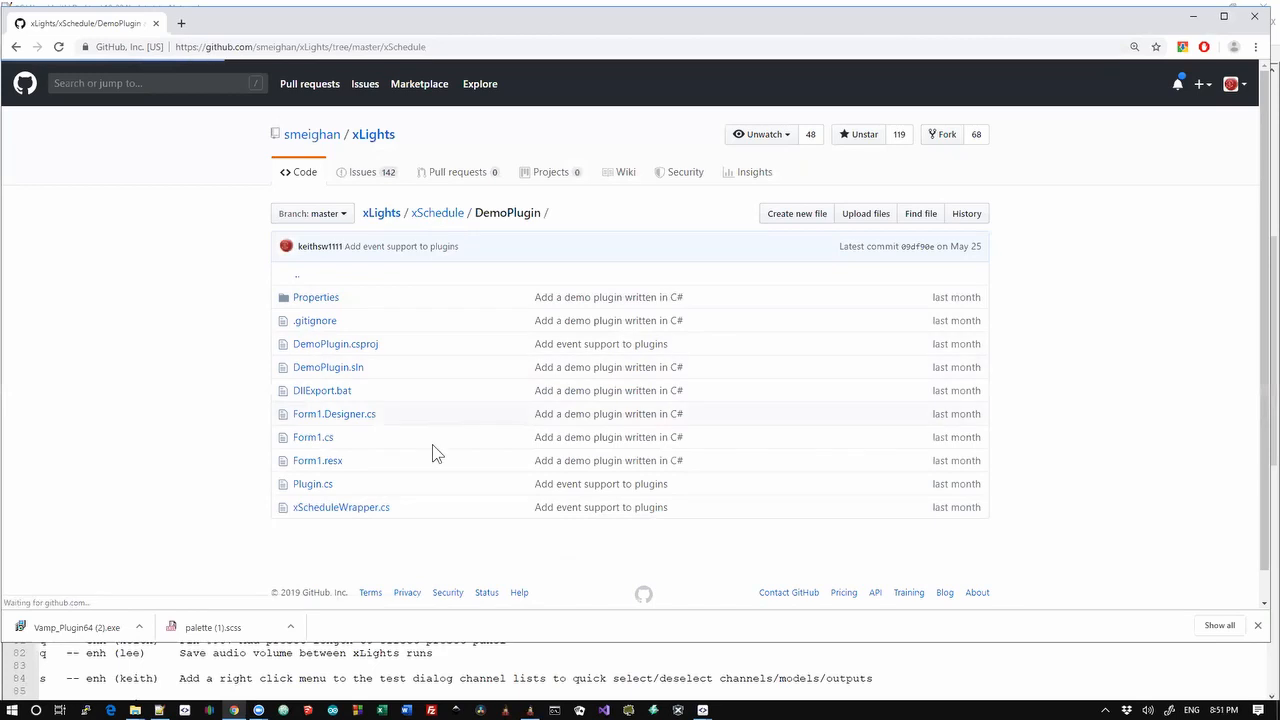
scroll(423, 422, down, 3)
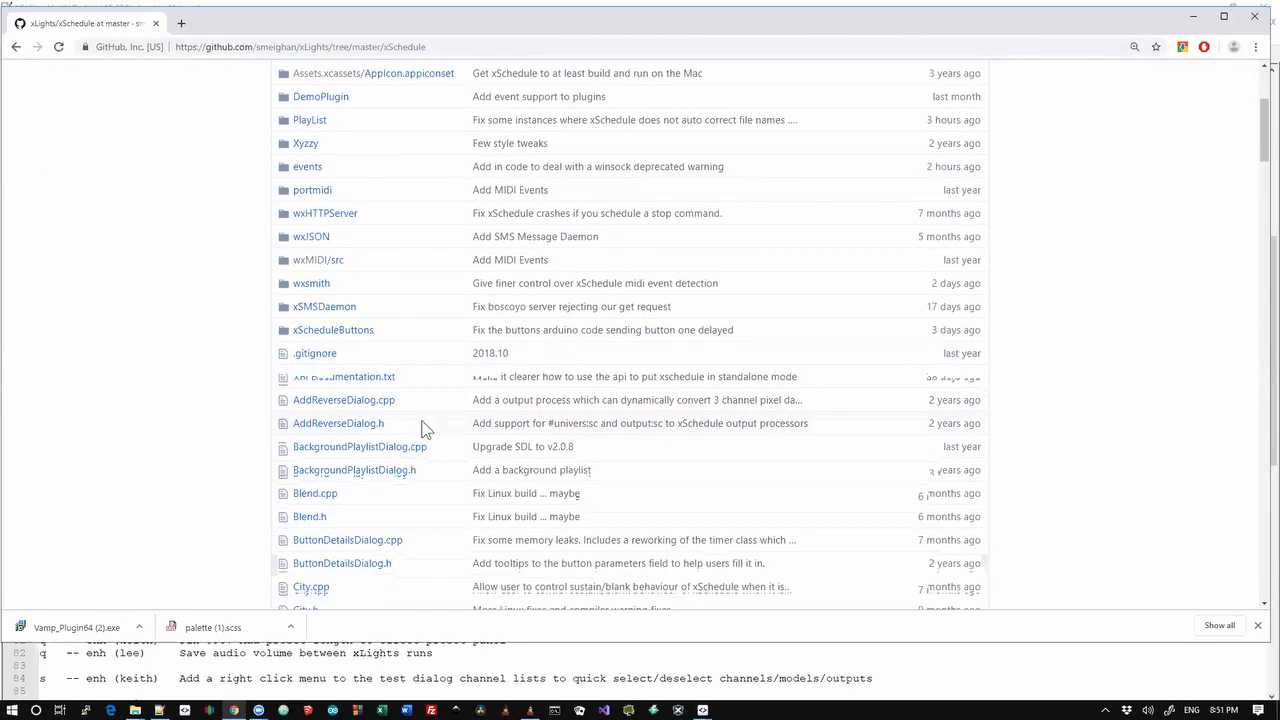
scroll(423, 428, down, 1)
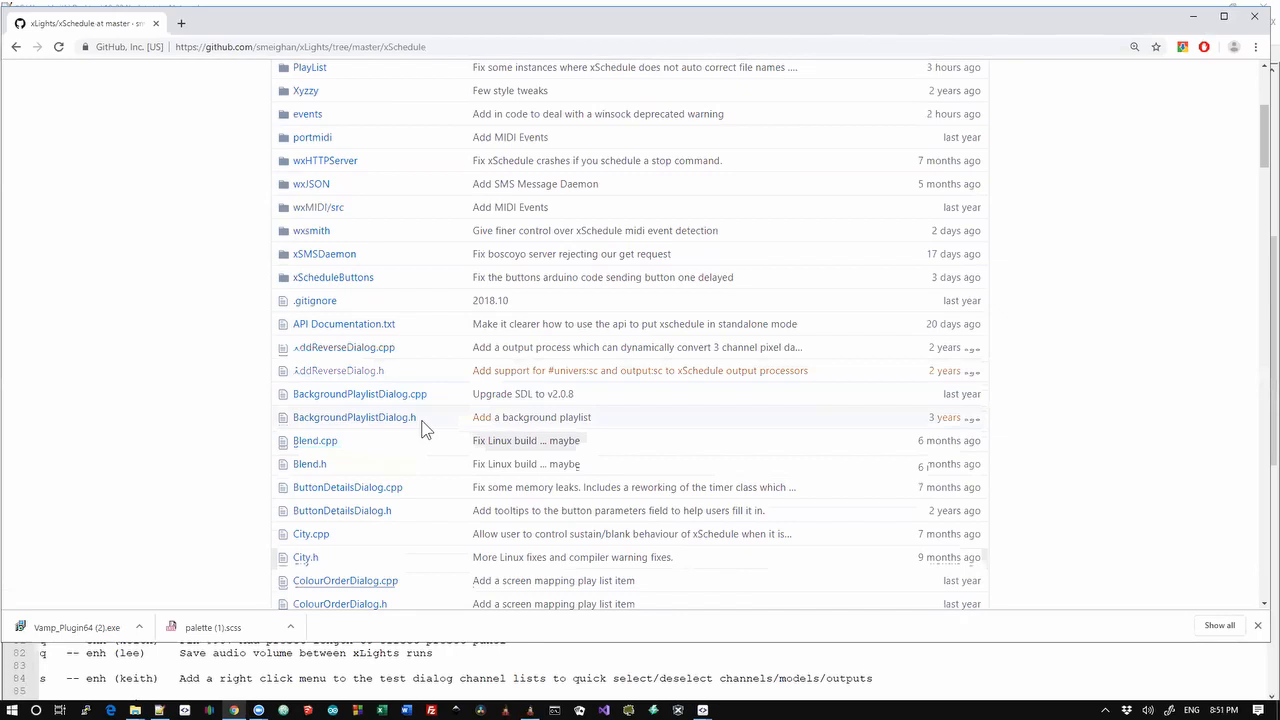
click(372, 324)
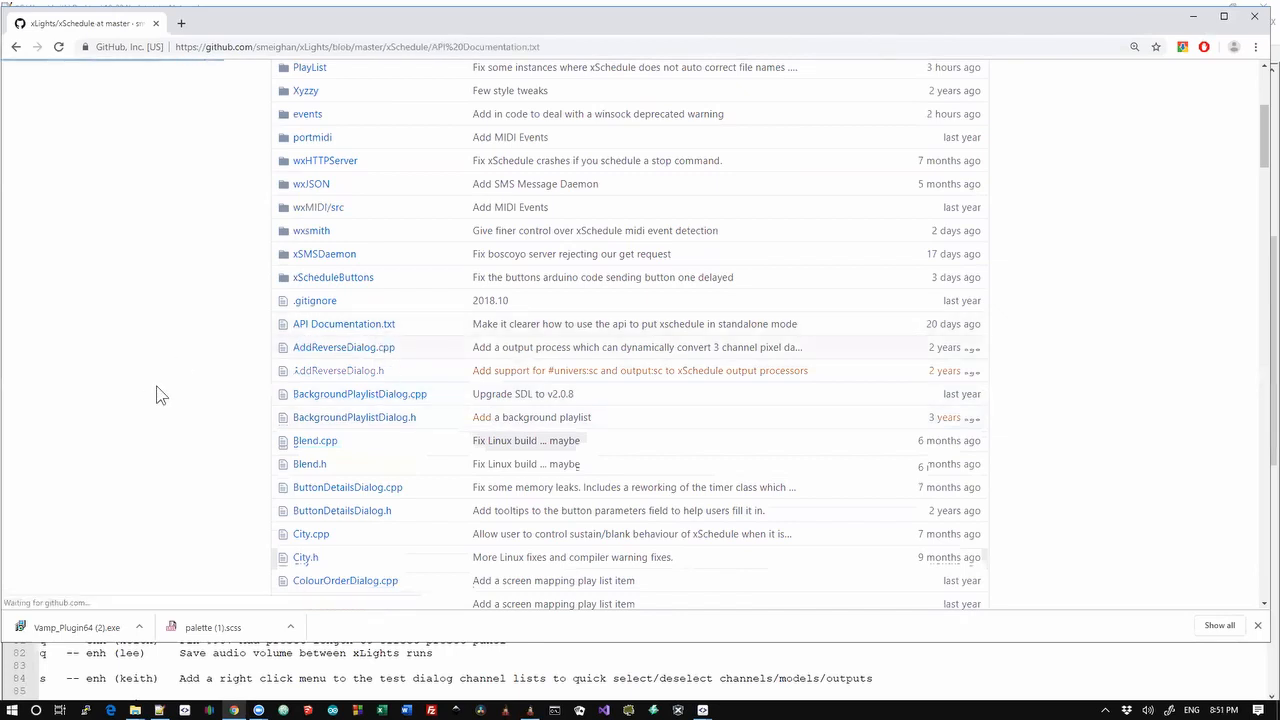
Find and highlight the Add n Seconds To Current Step Position command and its seeking description
scroll(156, 394, down, 20)
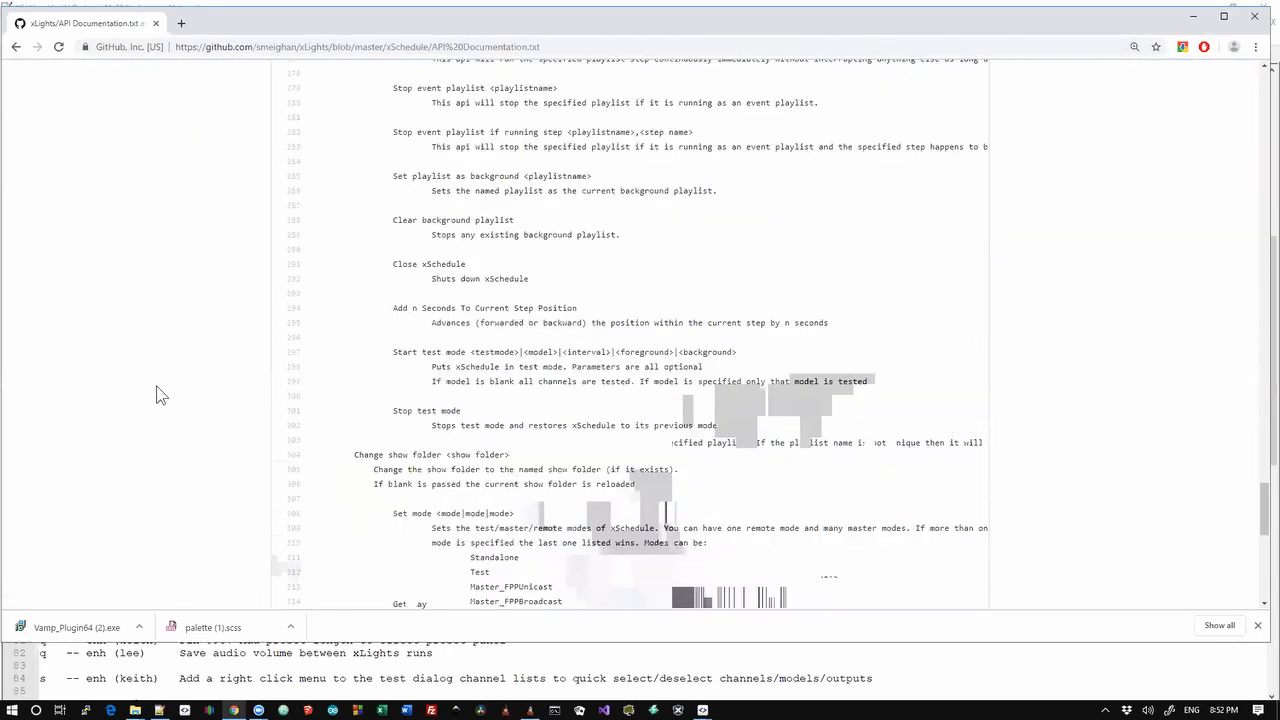
scroll(156, 394, down, 7)
scroll(156, 394, up, 5)
scroll(156, 394, up, 1)
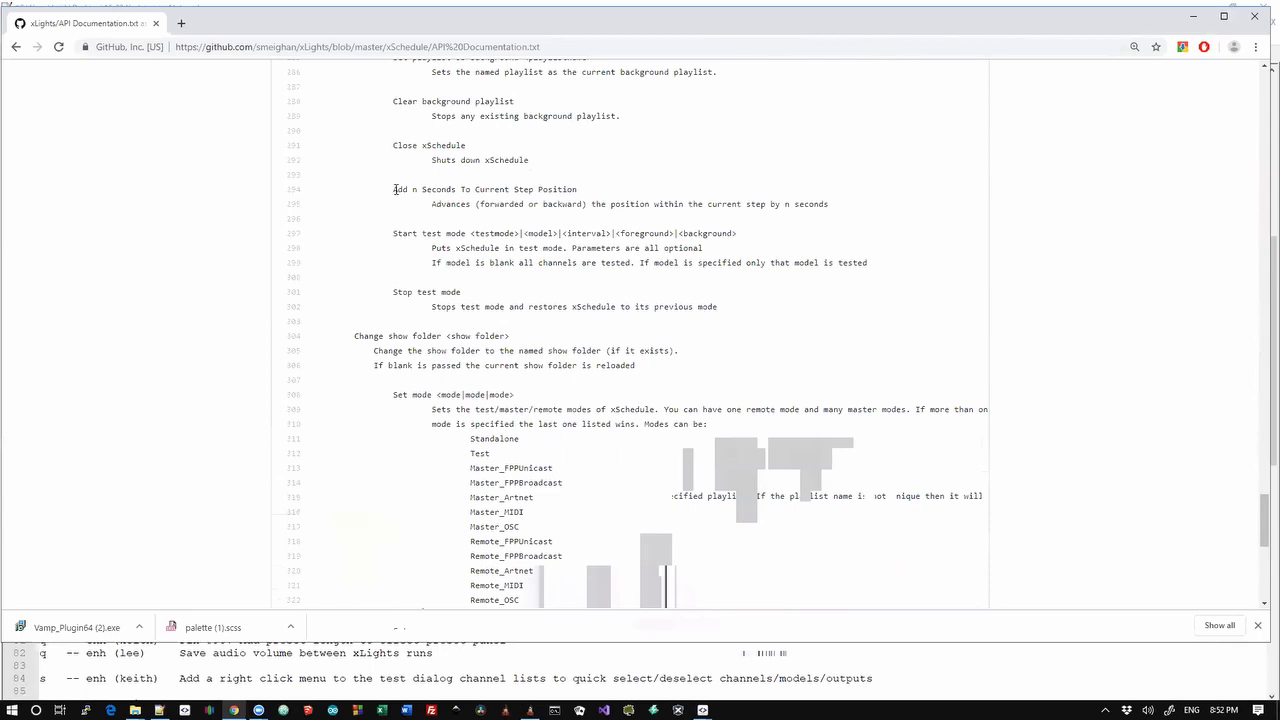
drag(395, 189, 686, 231)
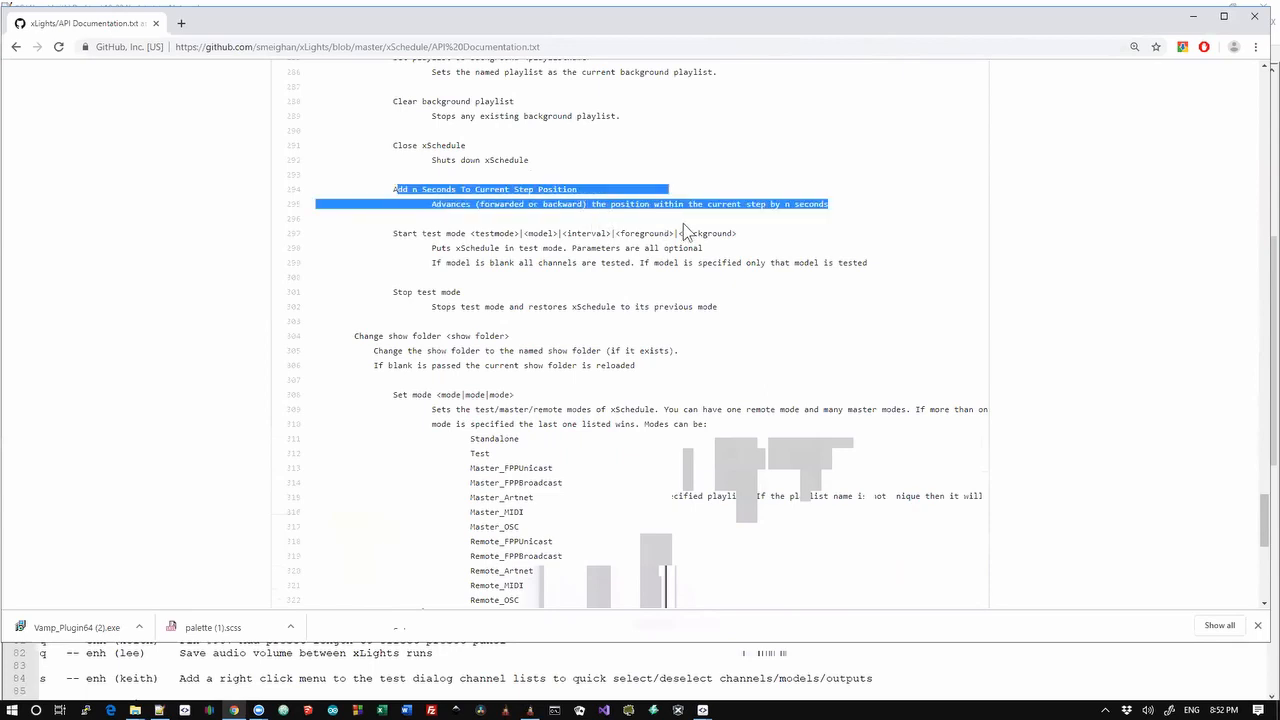
click(670, 229)
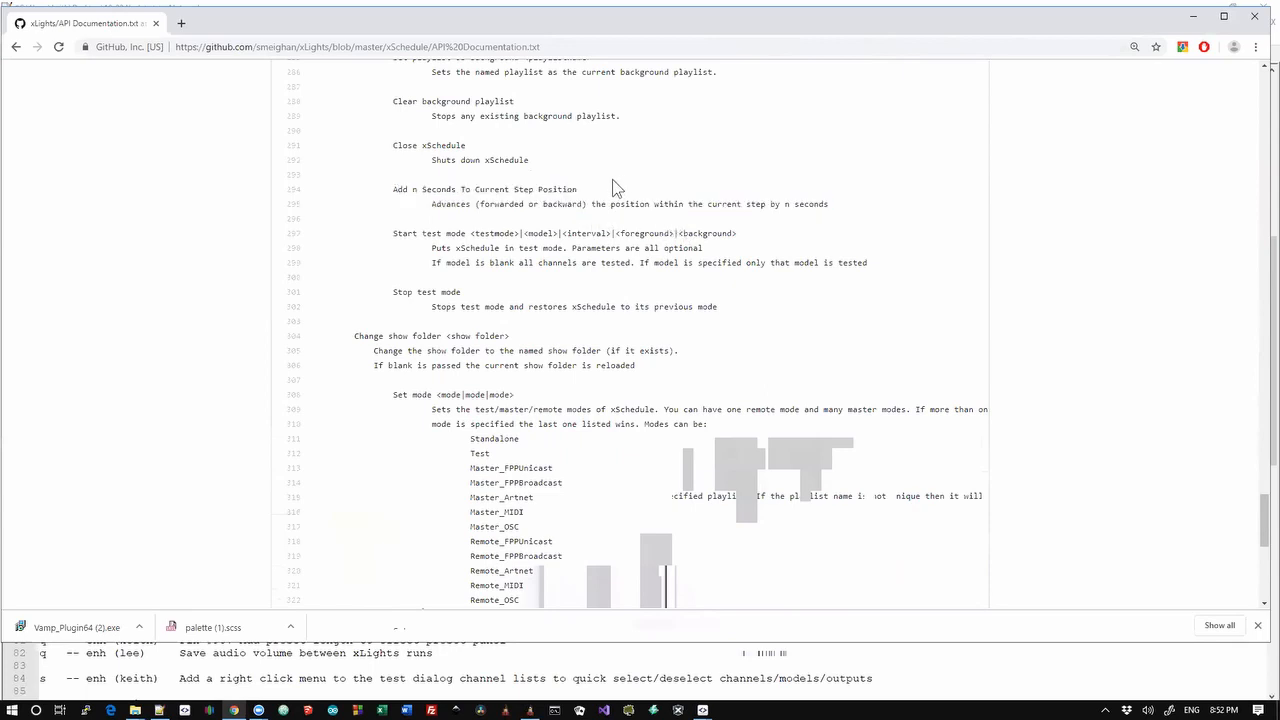
drag(514, 205, 840, 222)
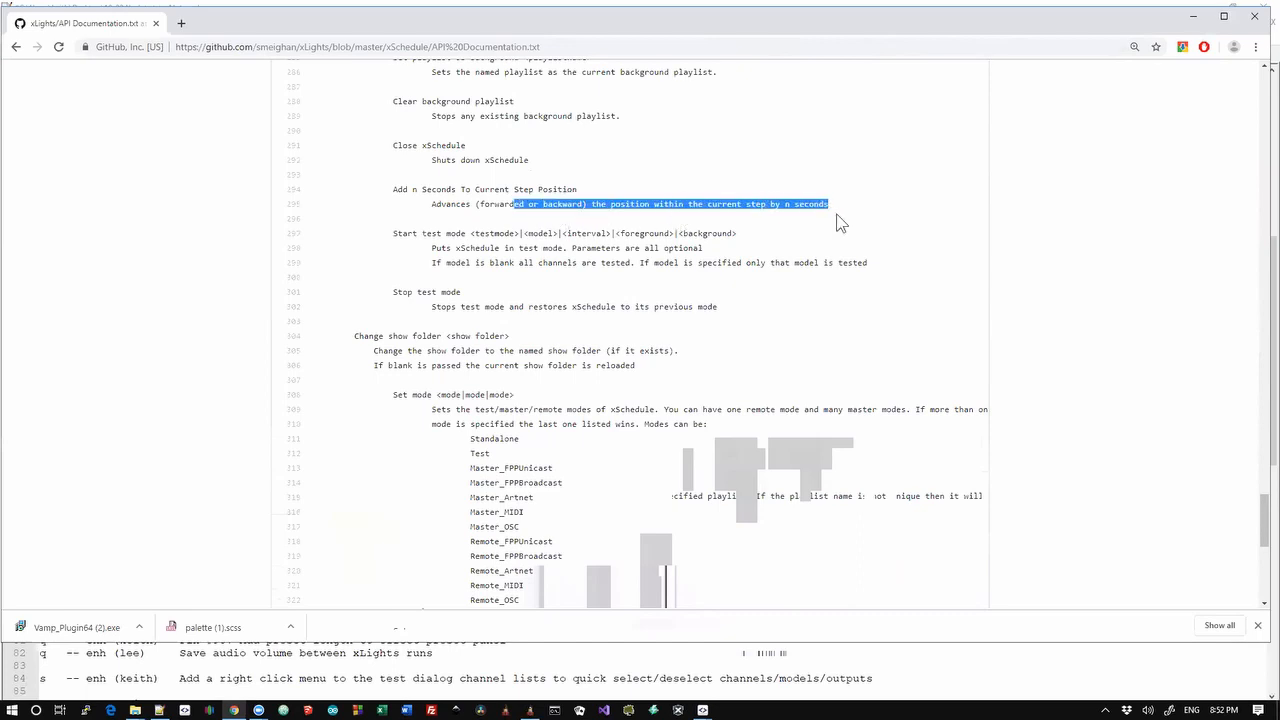
key(alt+Tab)
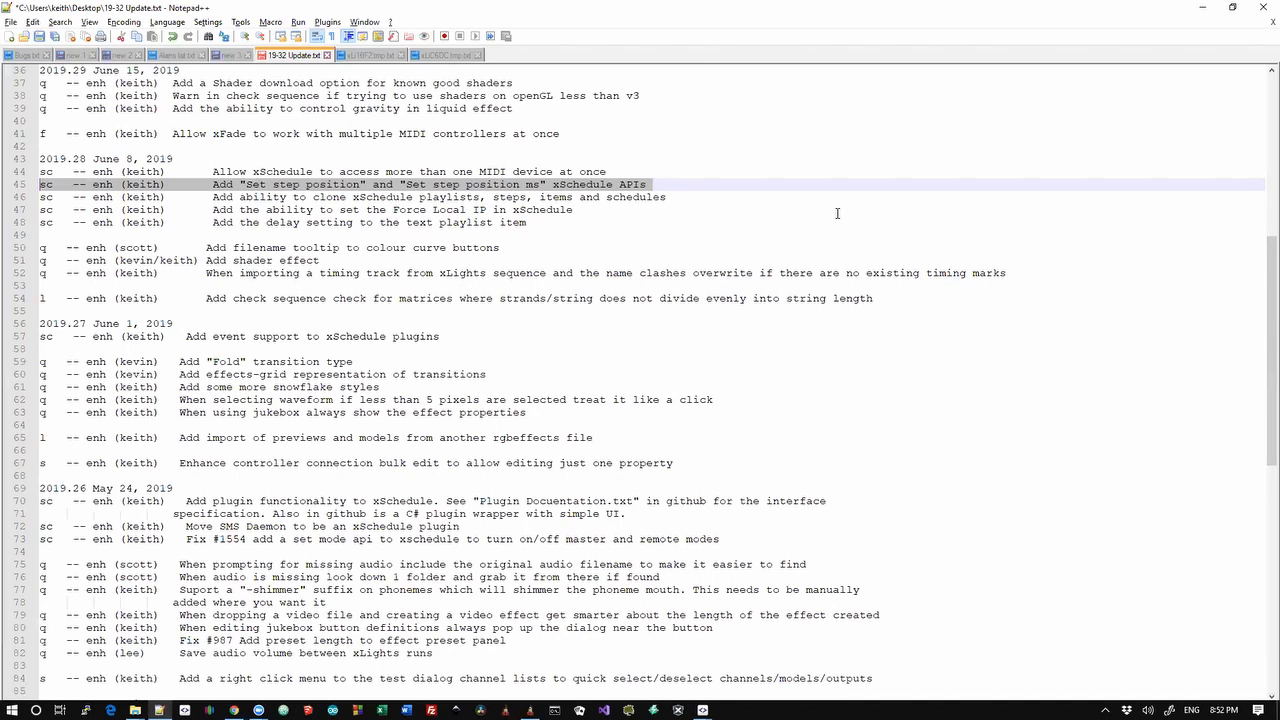
Select changelog line 44 about accessing multiple MIDI devices, then switch toward xLights Scheduler
key(shift+Down)
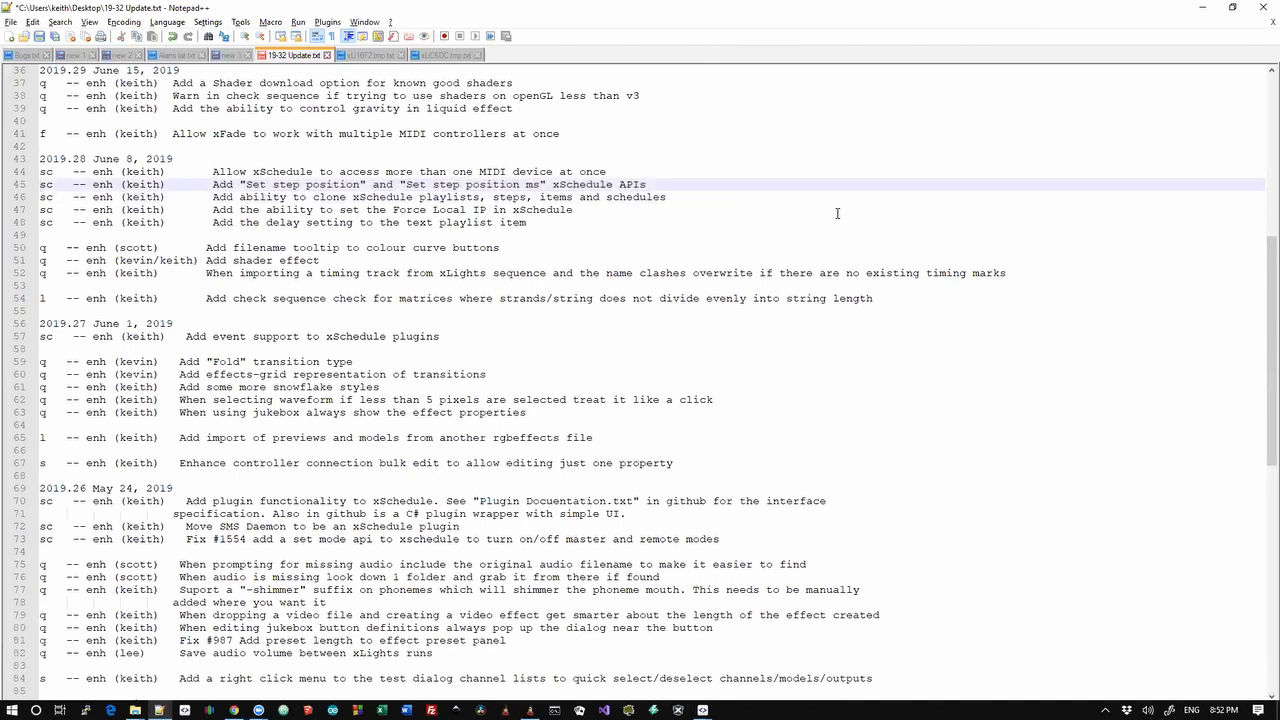
key(shift+Home)
key(Up)
key(Up)
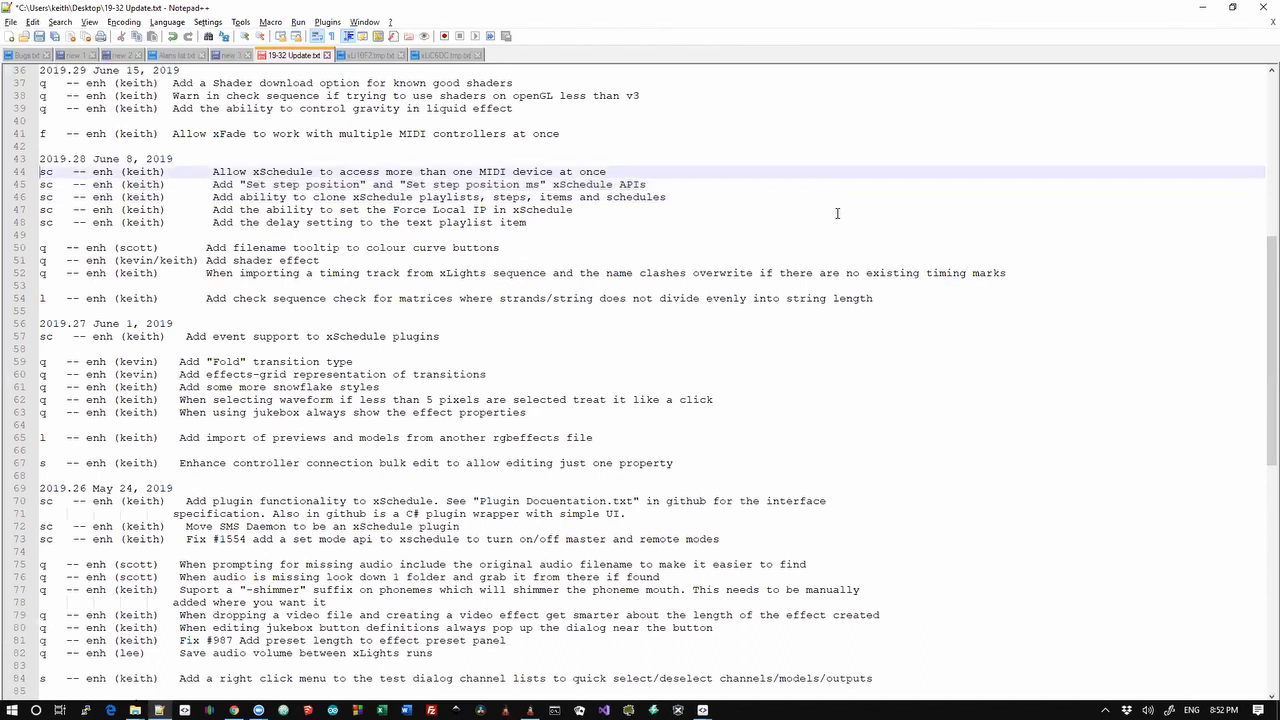
key(shift+Down)
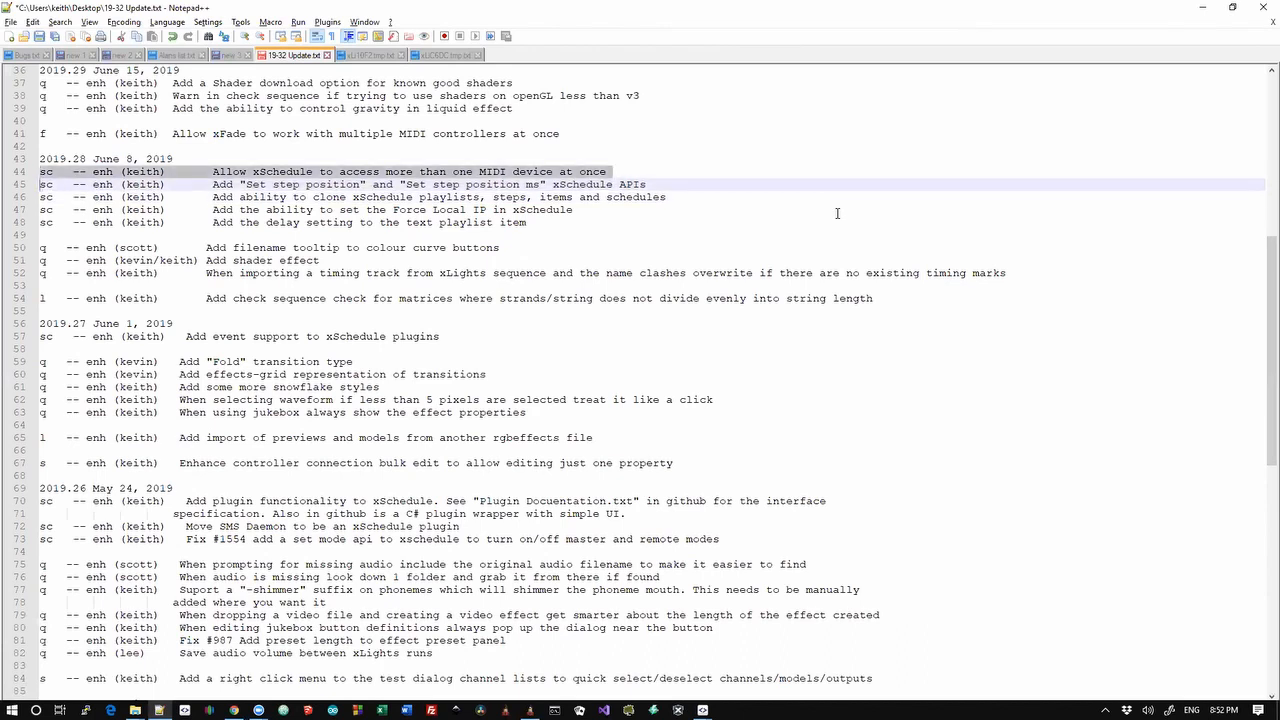
key(alt+Tab)
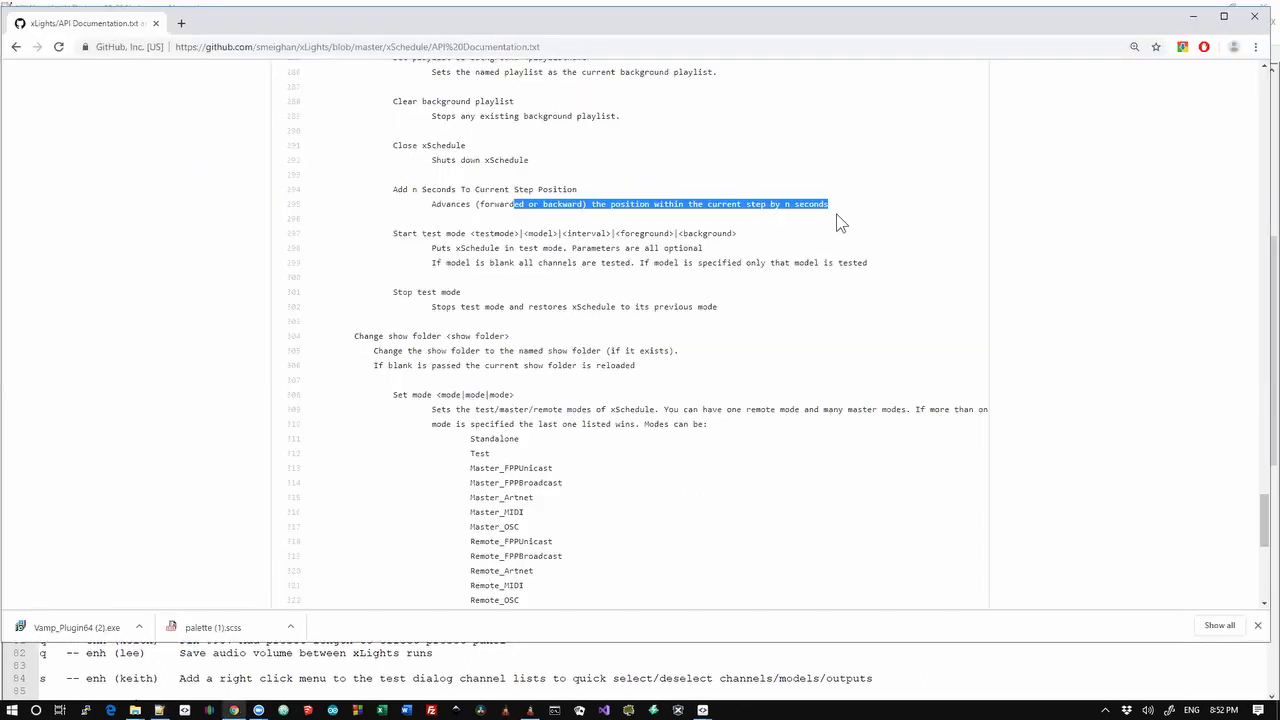
key(alt+Tab)
key(Tab)
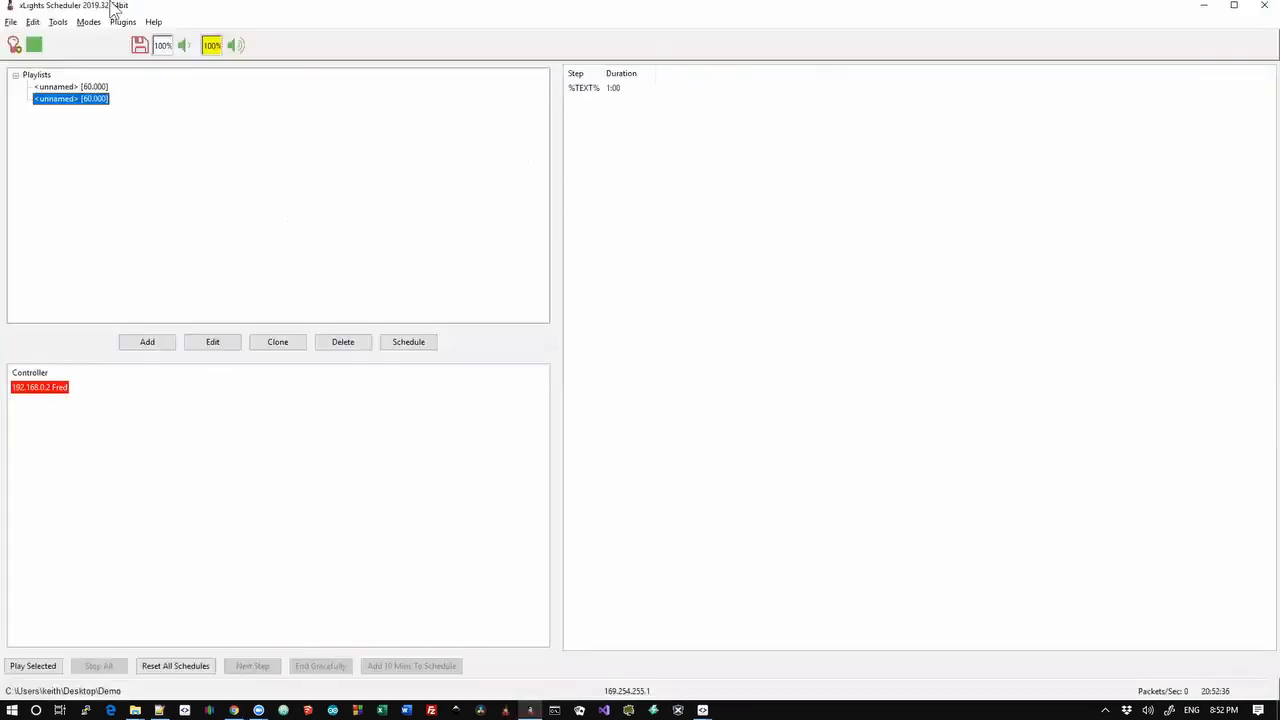
click(41, 23)
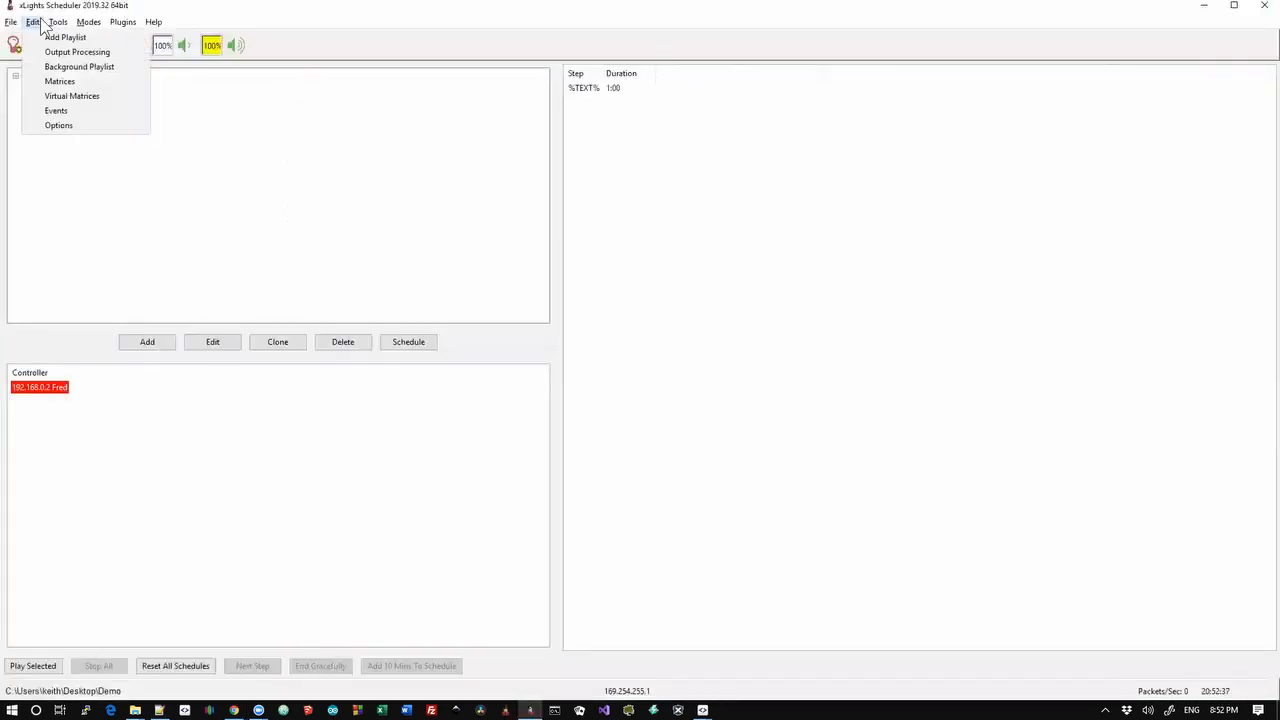
click(55, 110)
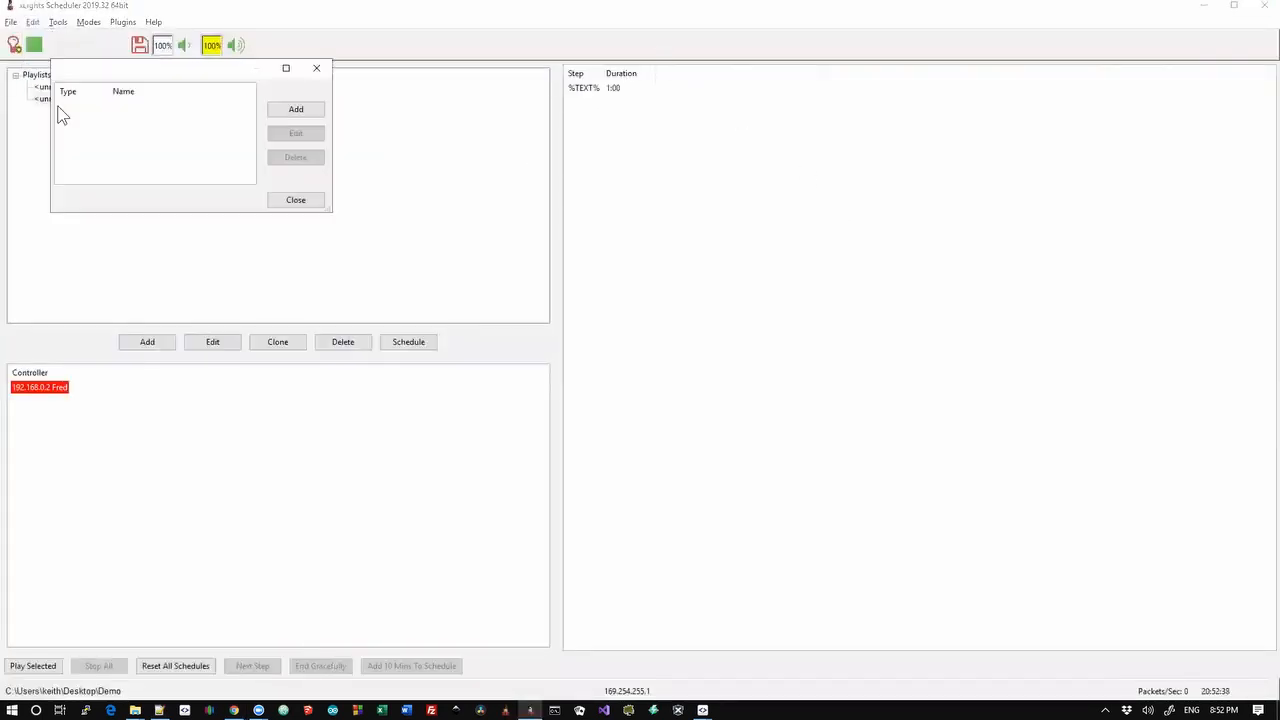
click(278, 107)
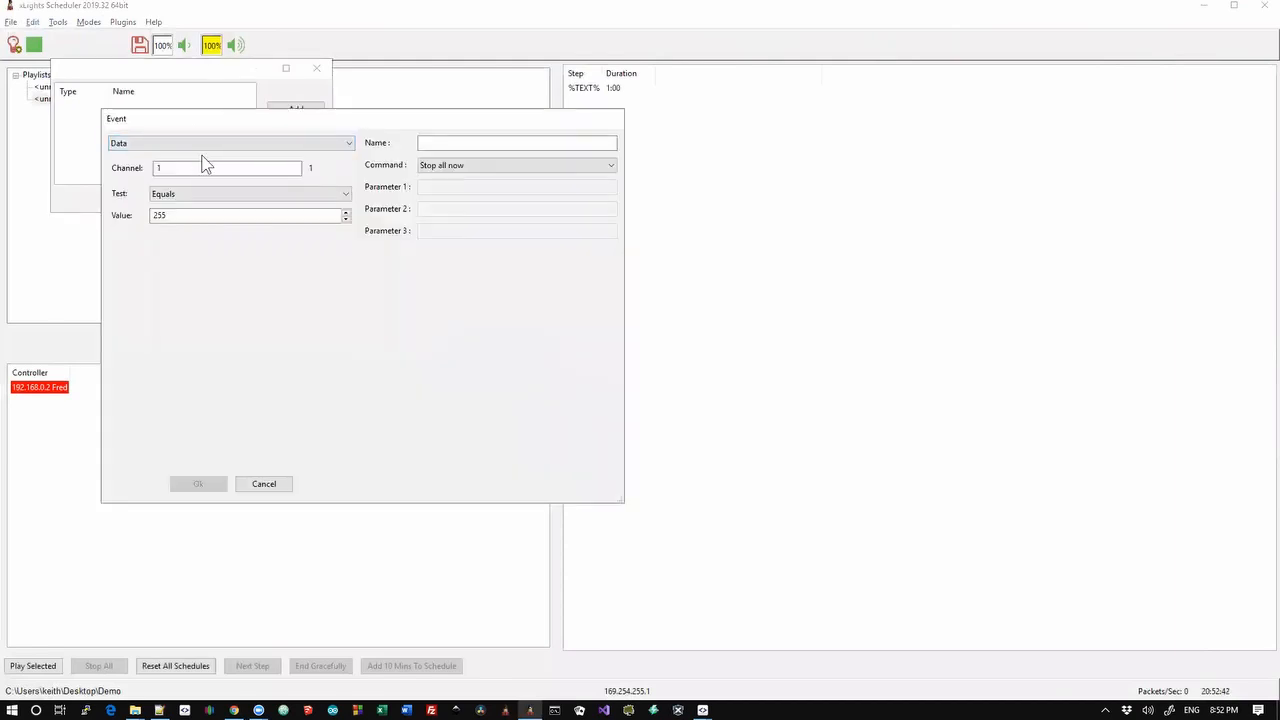
click(213, 148)
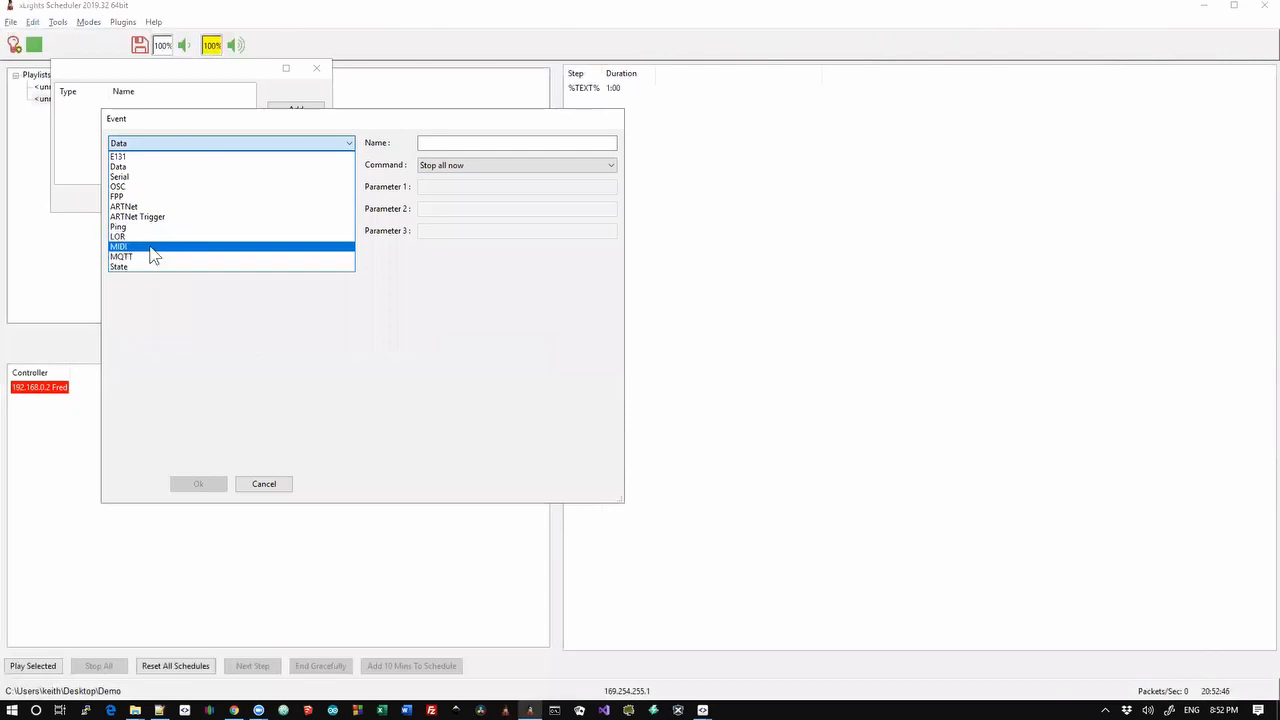
click(151, 246)
click(208, 167)
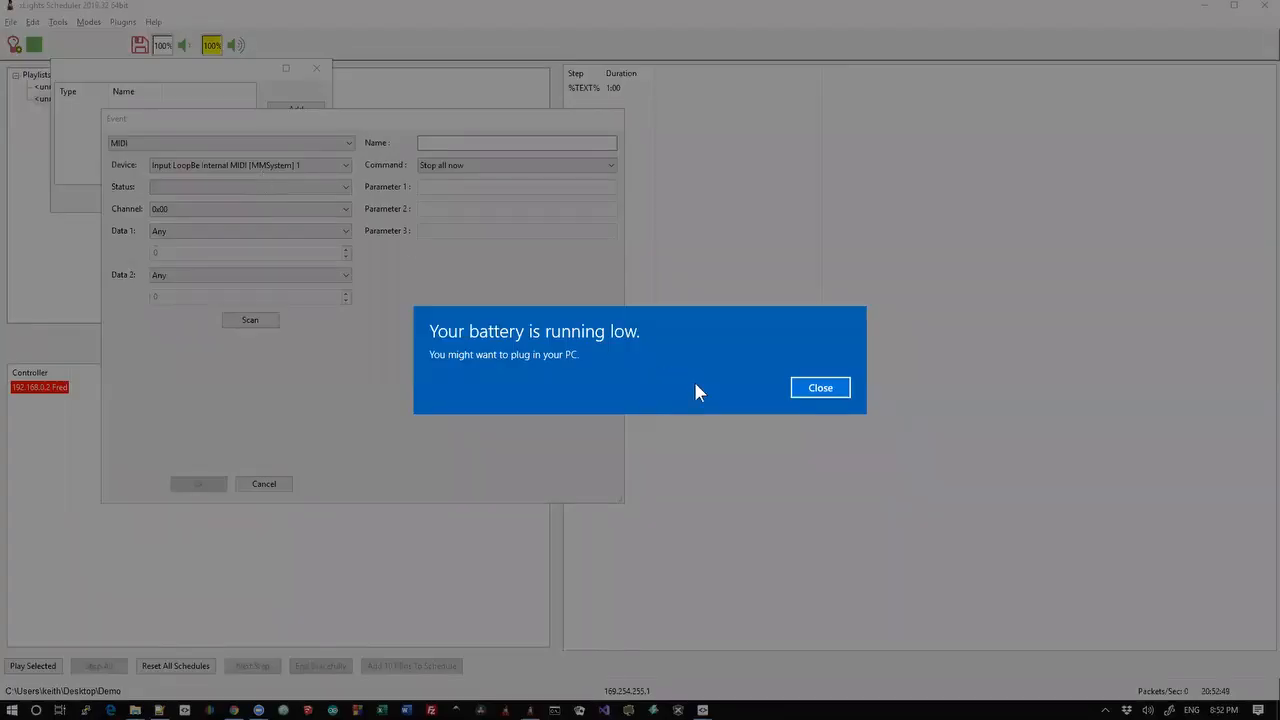
click(820, 388)
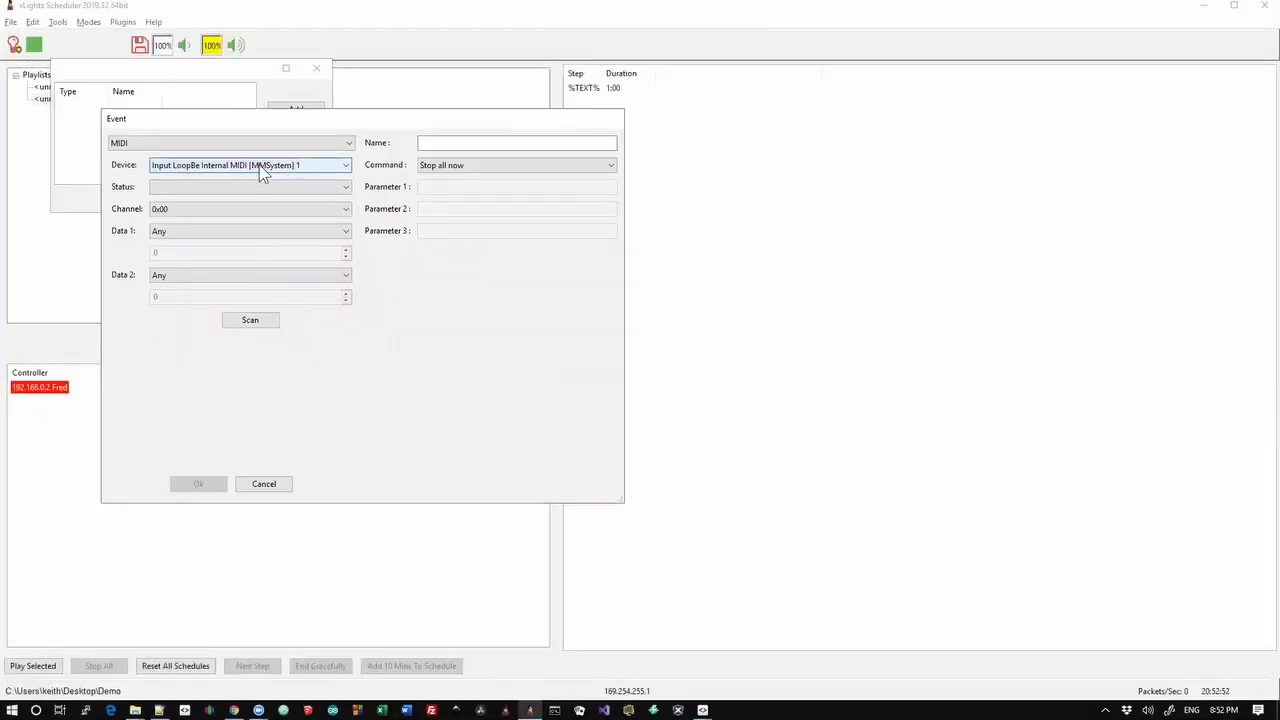
click(202, 168)
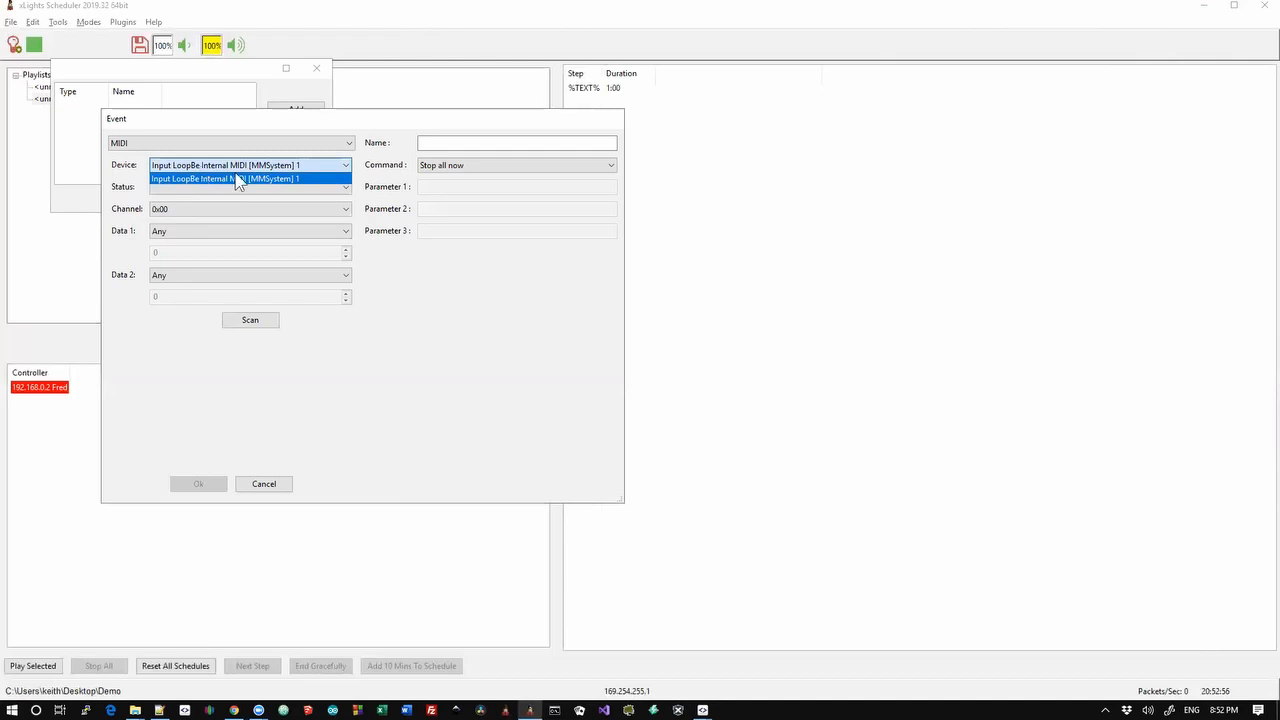
click(252, 178)
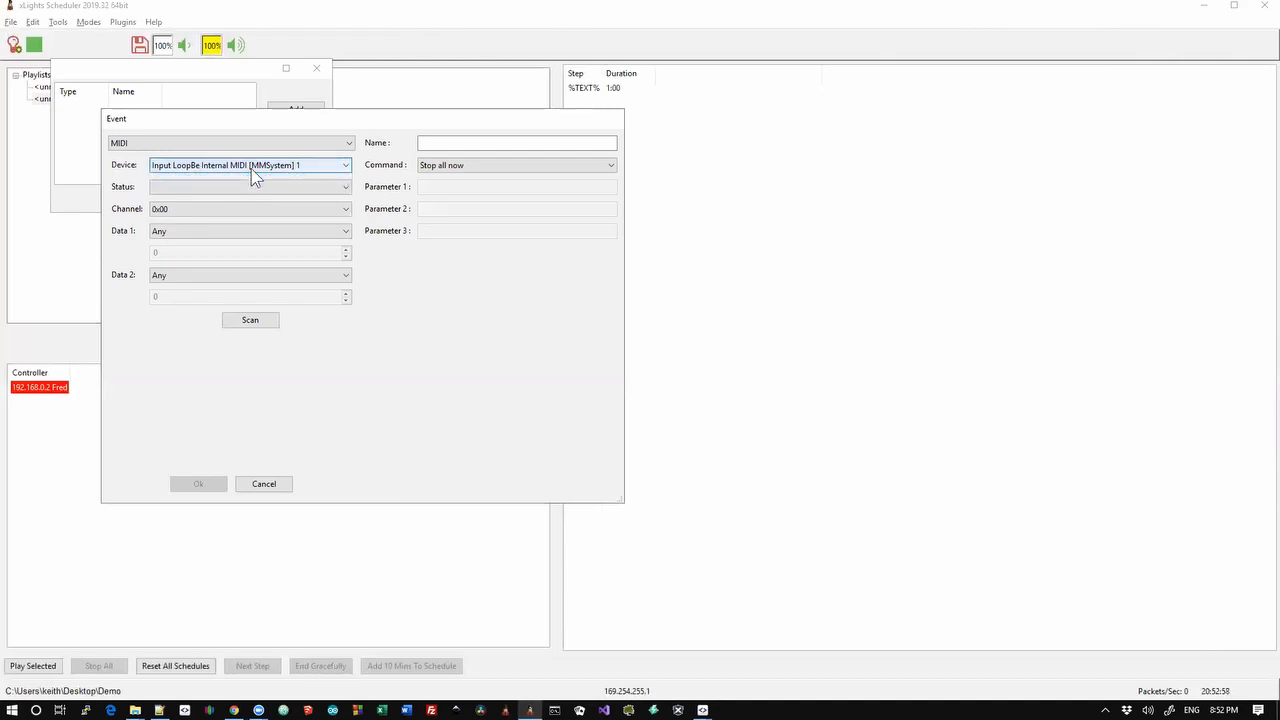
click(249, 167)
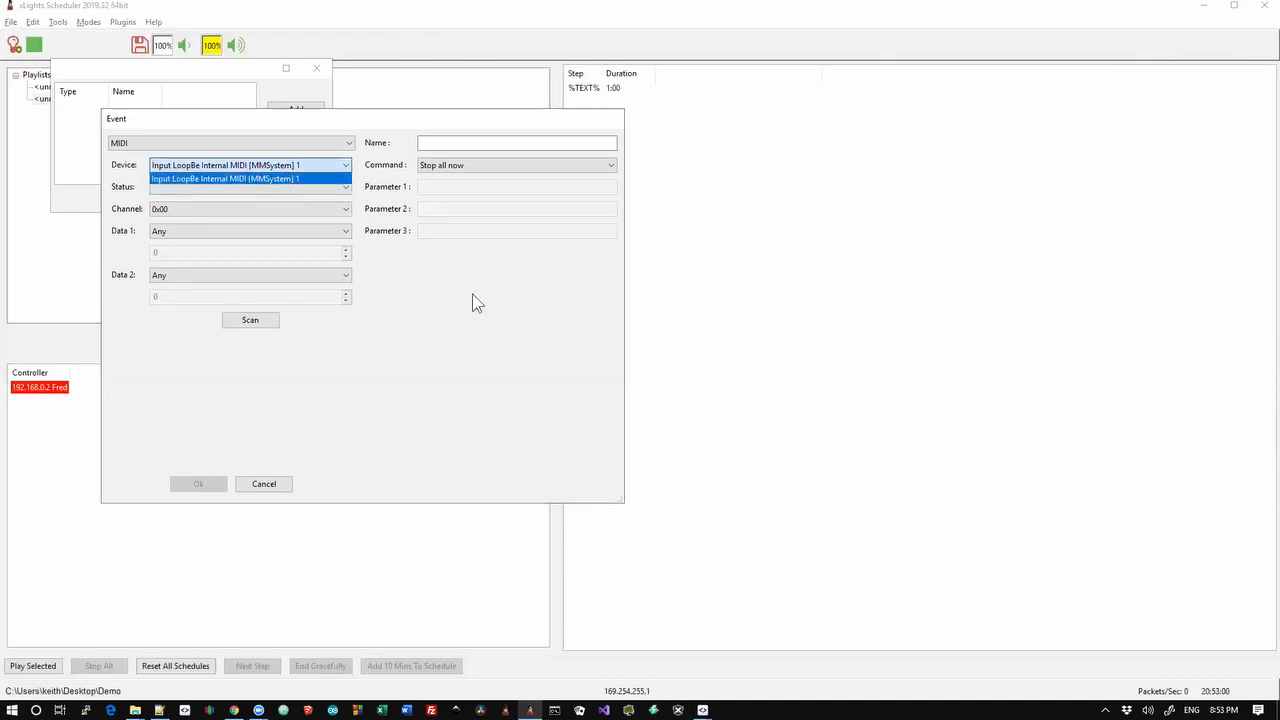
click(479, 366)
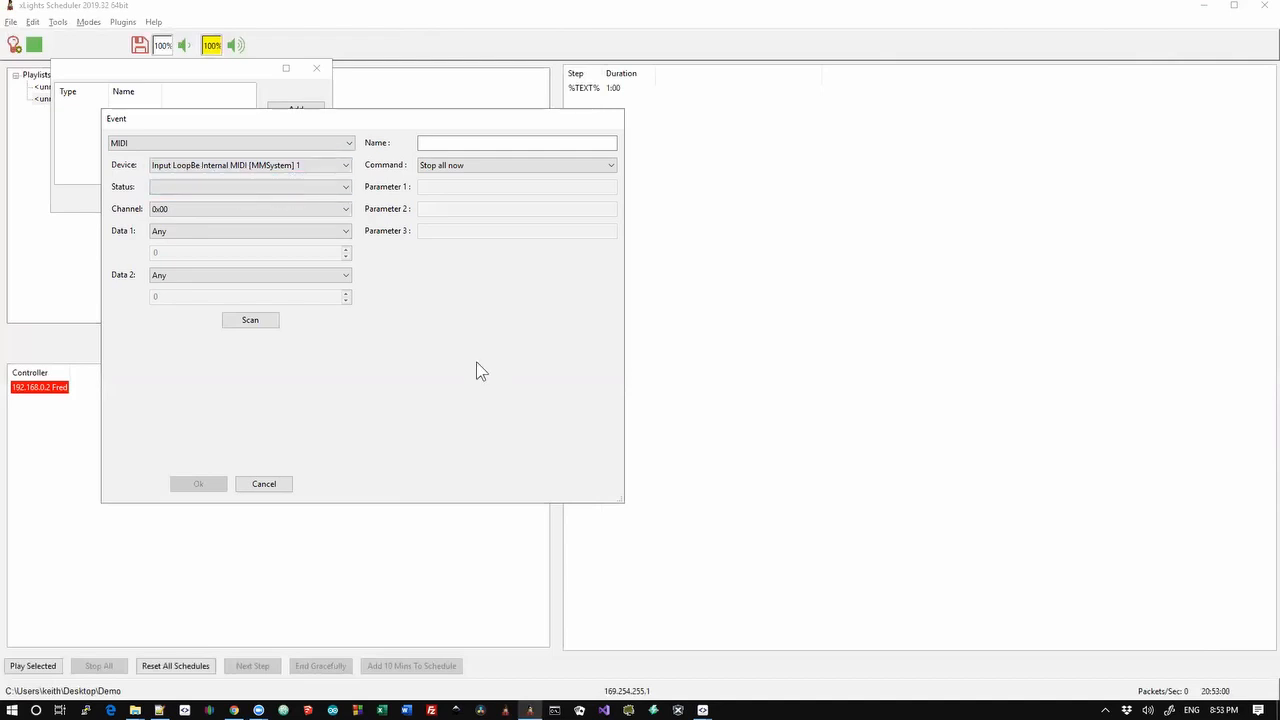
click(264, 484)
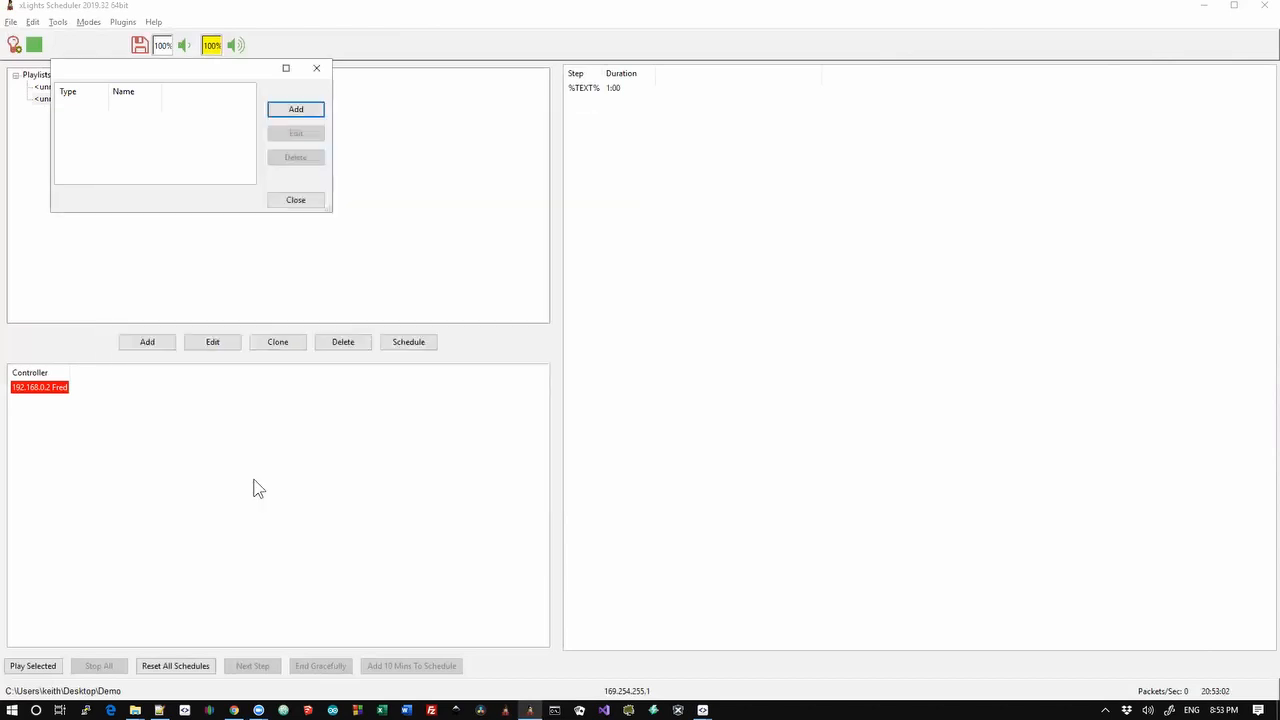
click(300, 202)
key(alt+Tab)
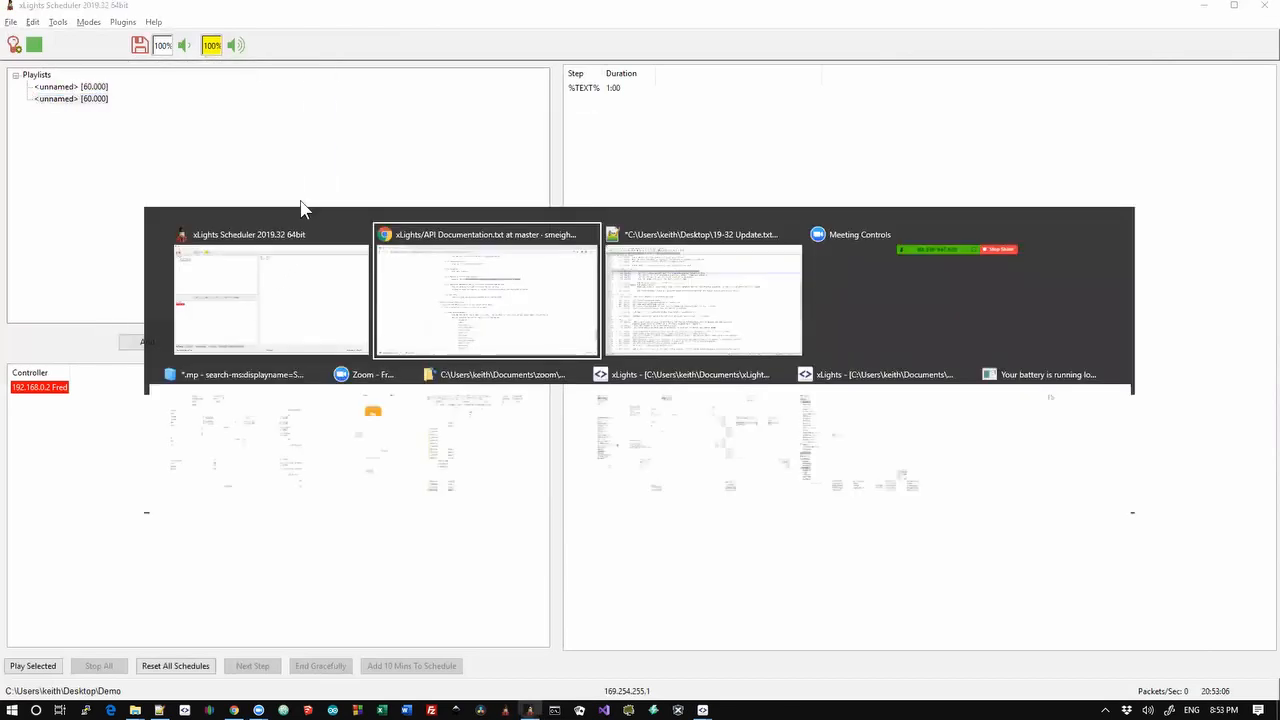
Select changelog line 32 about discerning non-zero MIDI data 1/2, then return to xLights Scheduler
key(alt+Tab)
key(Up)
key(Up)
key(Up)
key(Up)
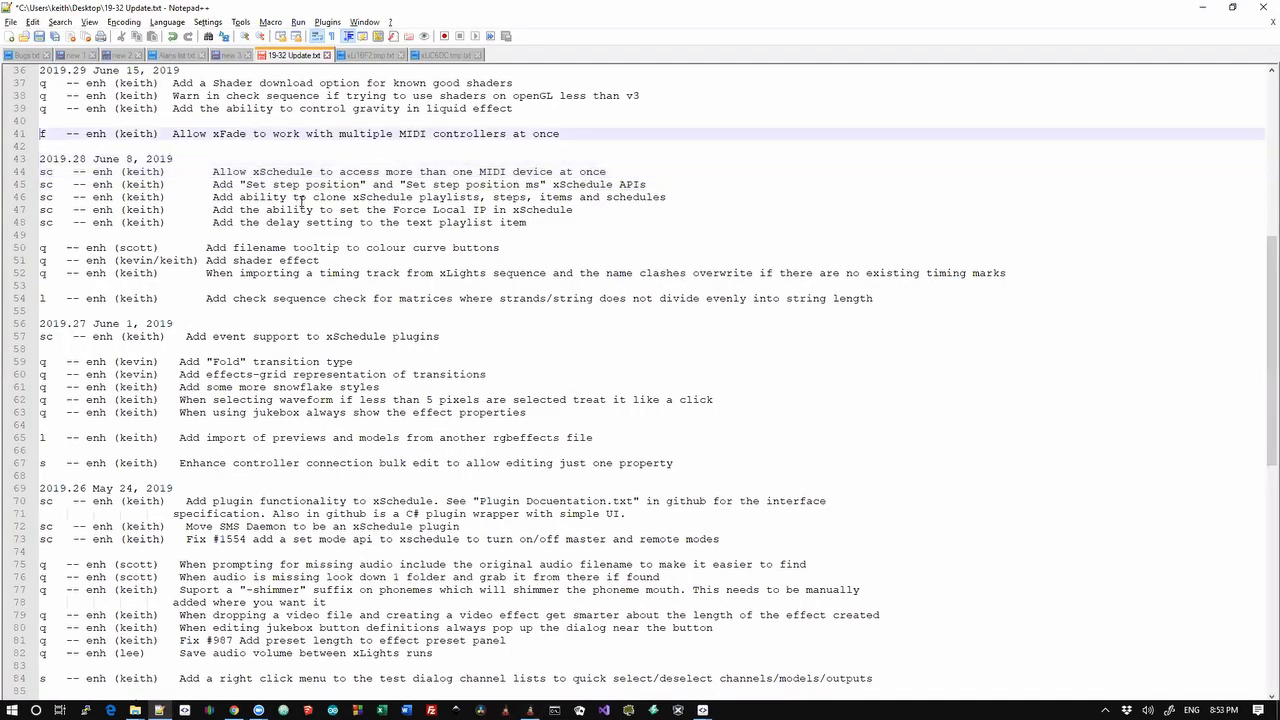
key(Up)
key(Up)
key(Up)
key(Up)
key(Up)
key(Up)
key(Up)
key(Up)
key(Up)
key(Up)
key(Up)
key(Up)
key(Up)
key(Up)
key(Up)
key(Up)
key(Up)
key(Up)
key(Up)
key(Up)
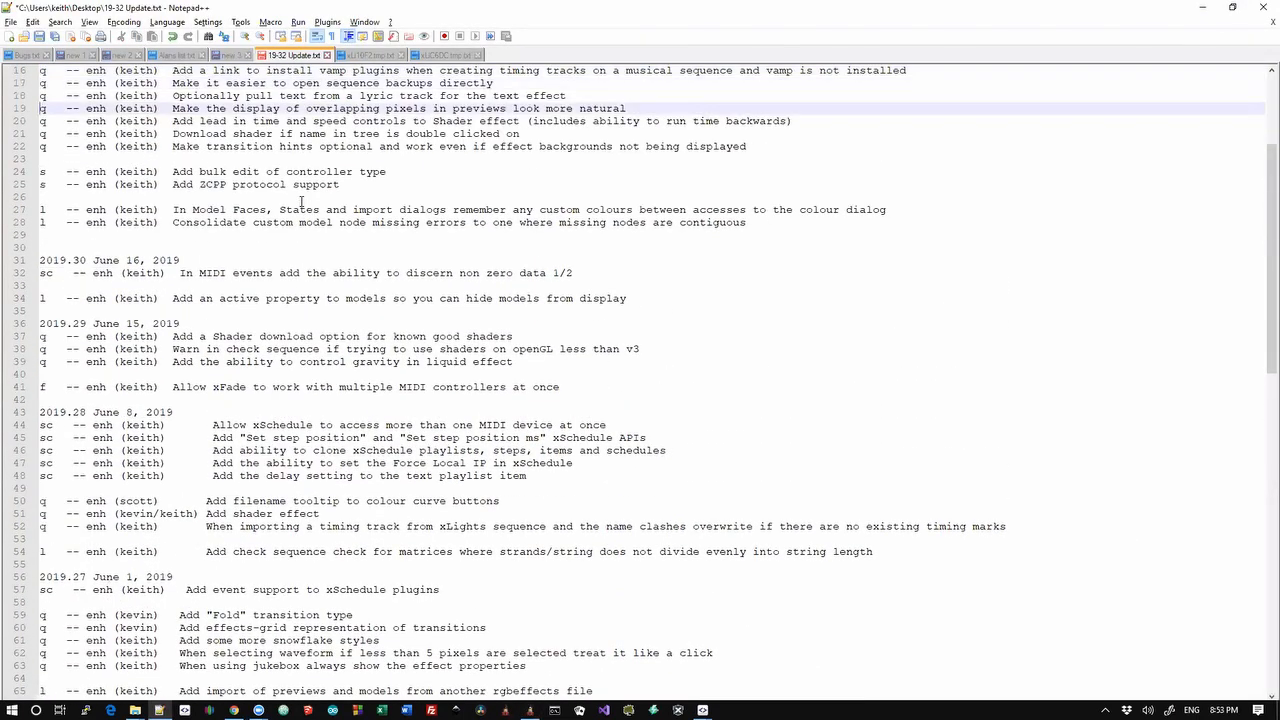
key(Down)
key(Down)
key(Down)
key(Down)
key(Down)
key(Down)
key(Down)
key(Down)
key(Down)
key(Down)
key(Down)
key(Down)
key(Down)
key(shift+Down)
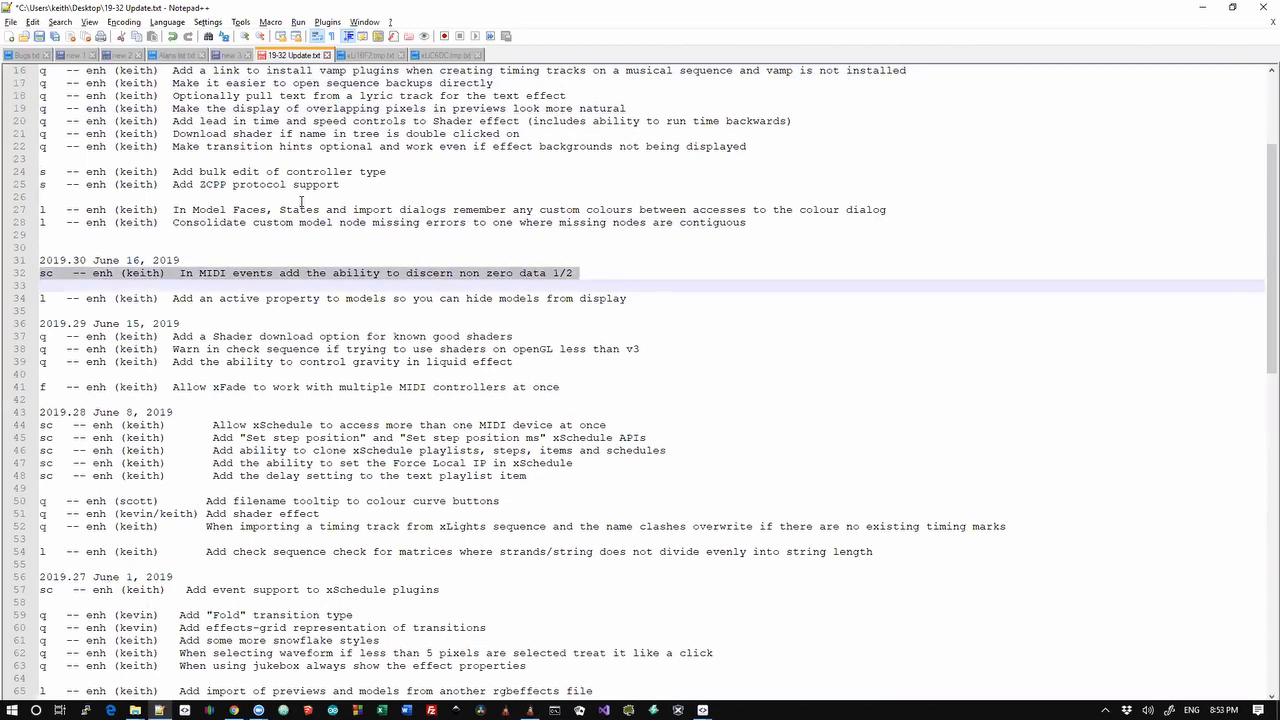
key(alt+Tab)
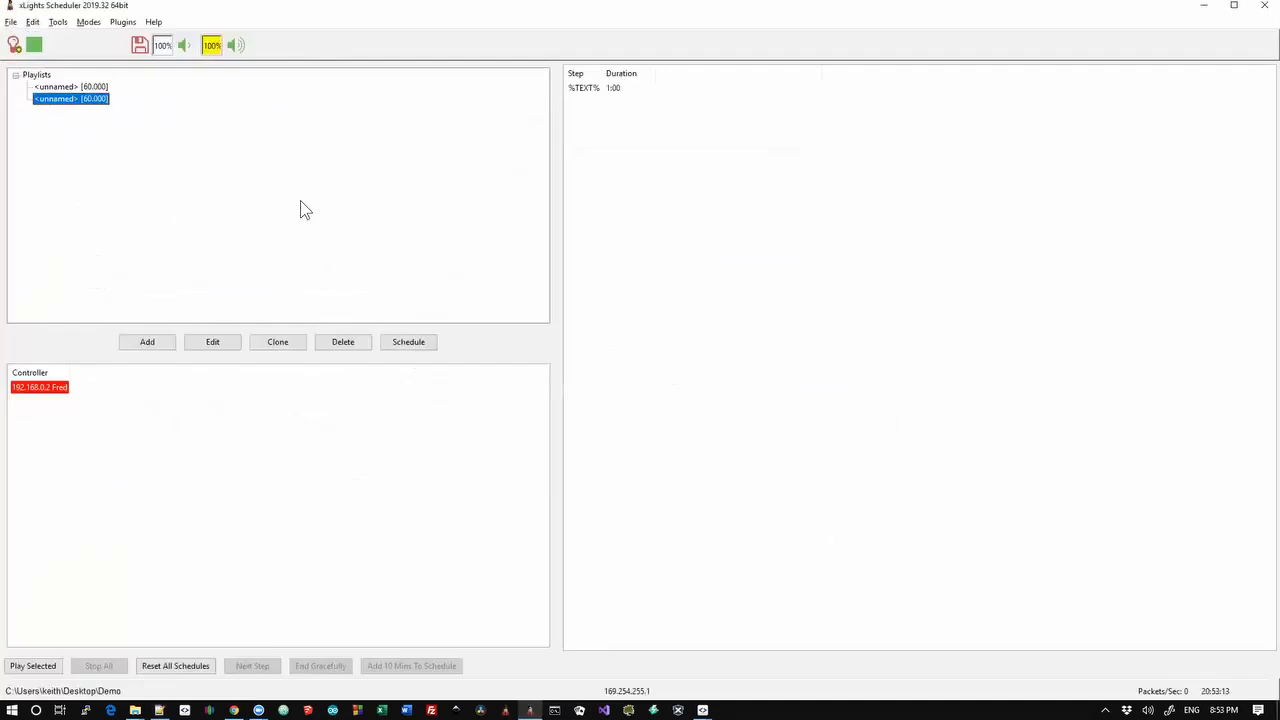
Open the scheduler's event list and start a new MQTT event
click(32, 22)
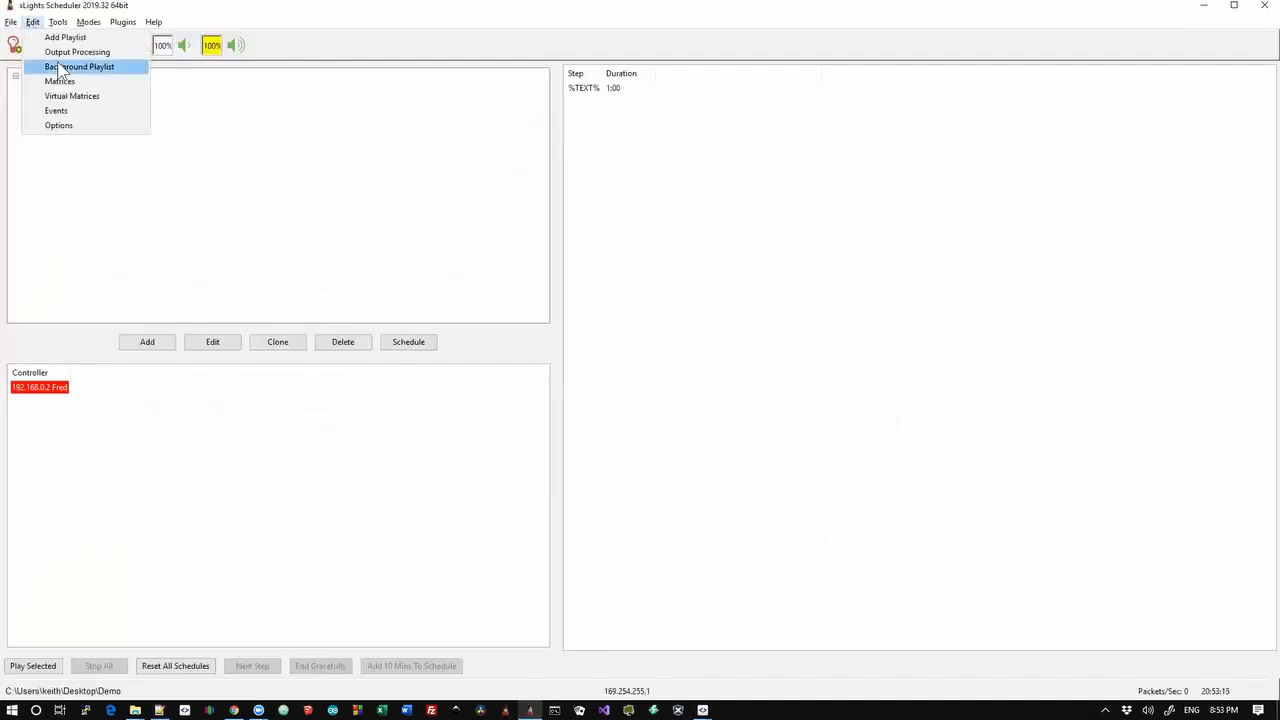
click(70, 111)
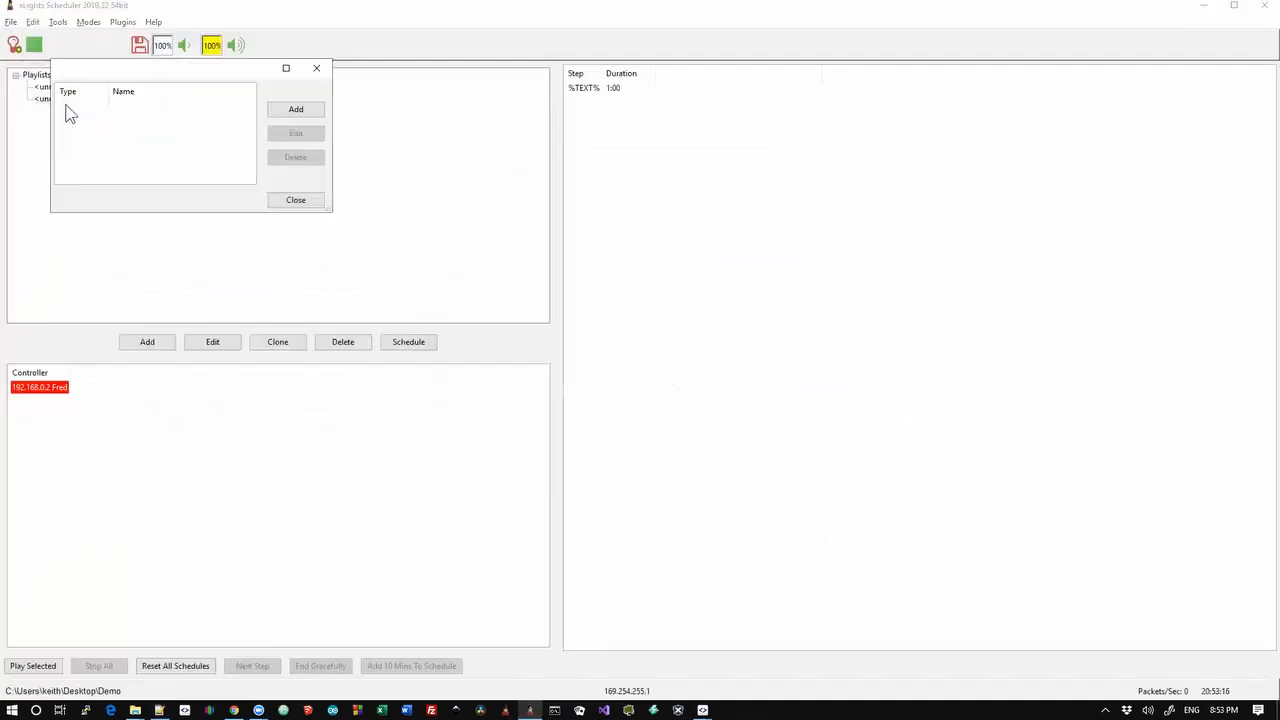
click(282, 112)
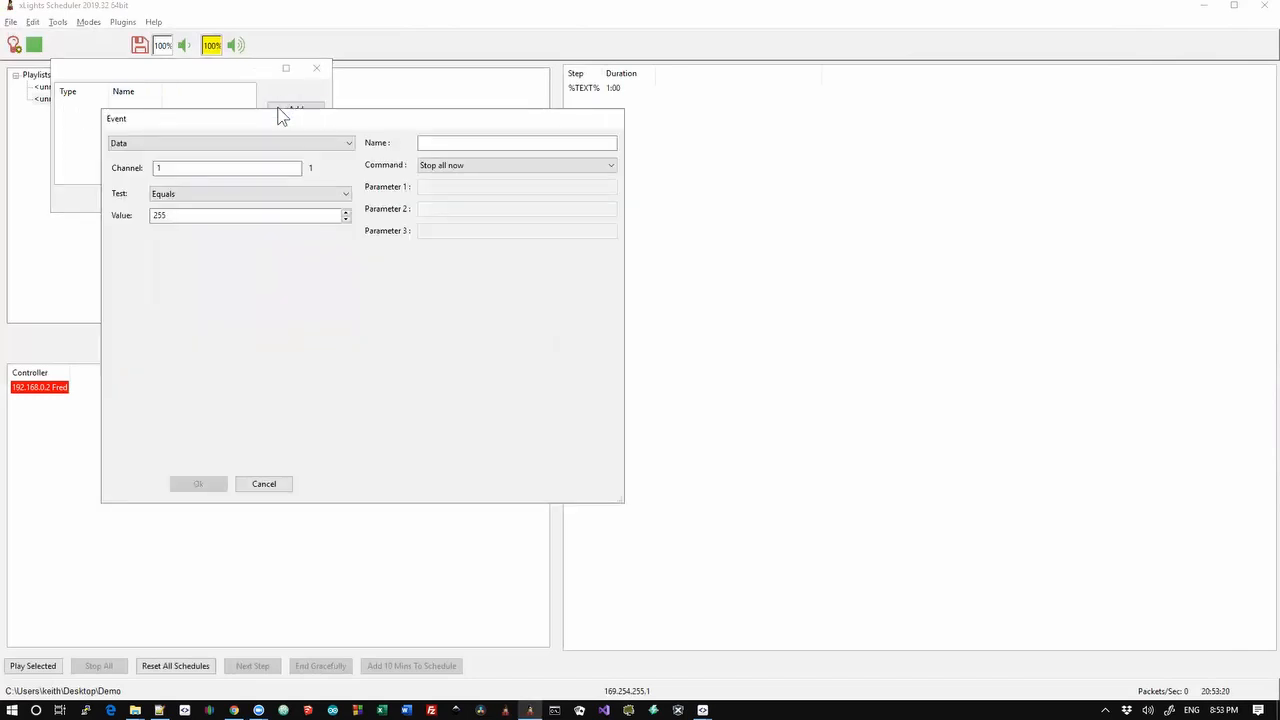
click(273, 146)
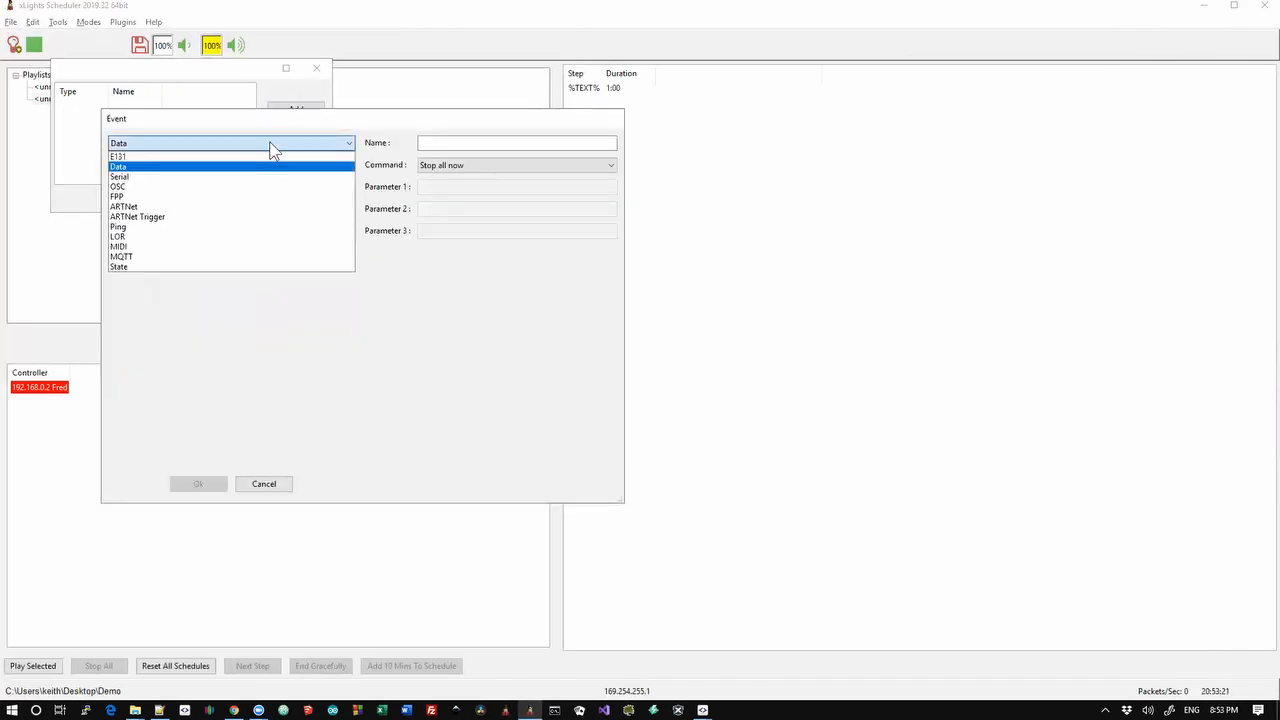
click(209, 257)
Switch the event to MIDI, leaving Data 1 and Data 2 set to Any
click(197, 143)
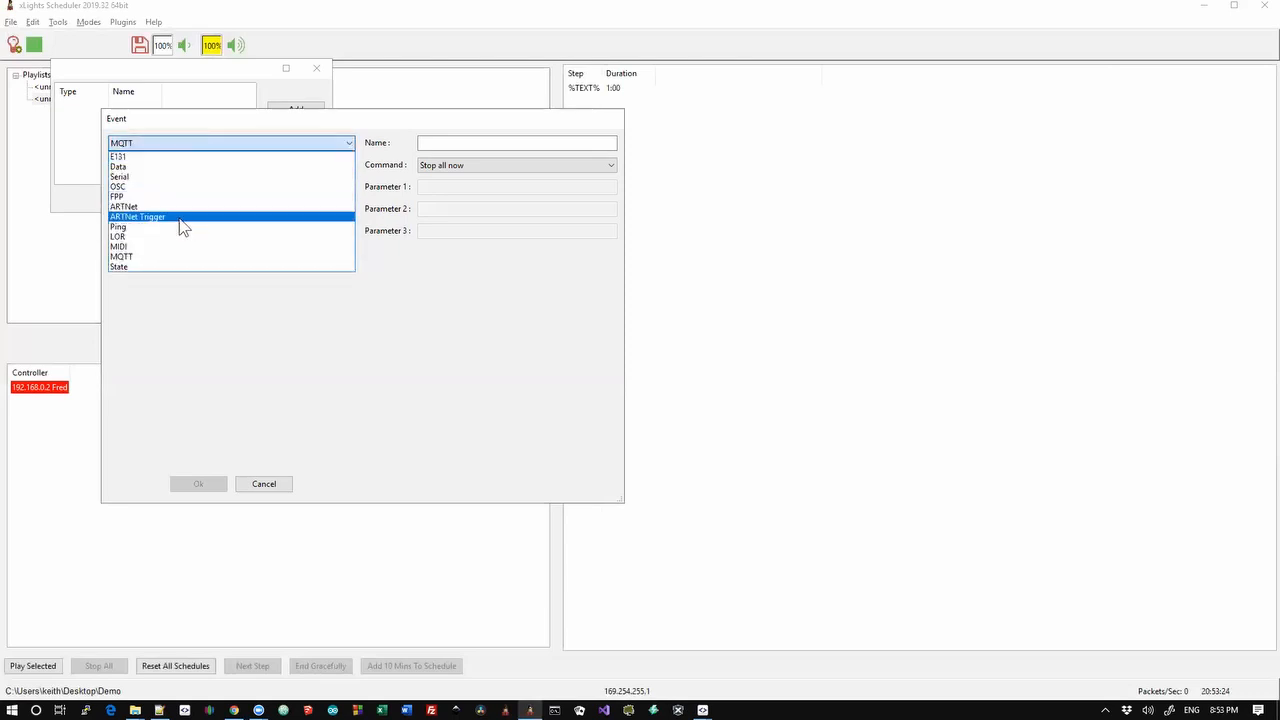
click(162, 251)
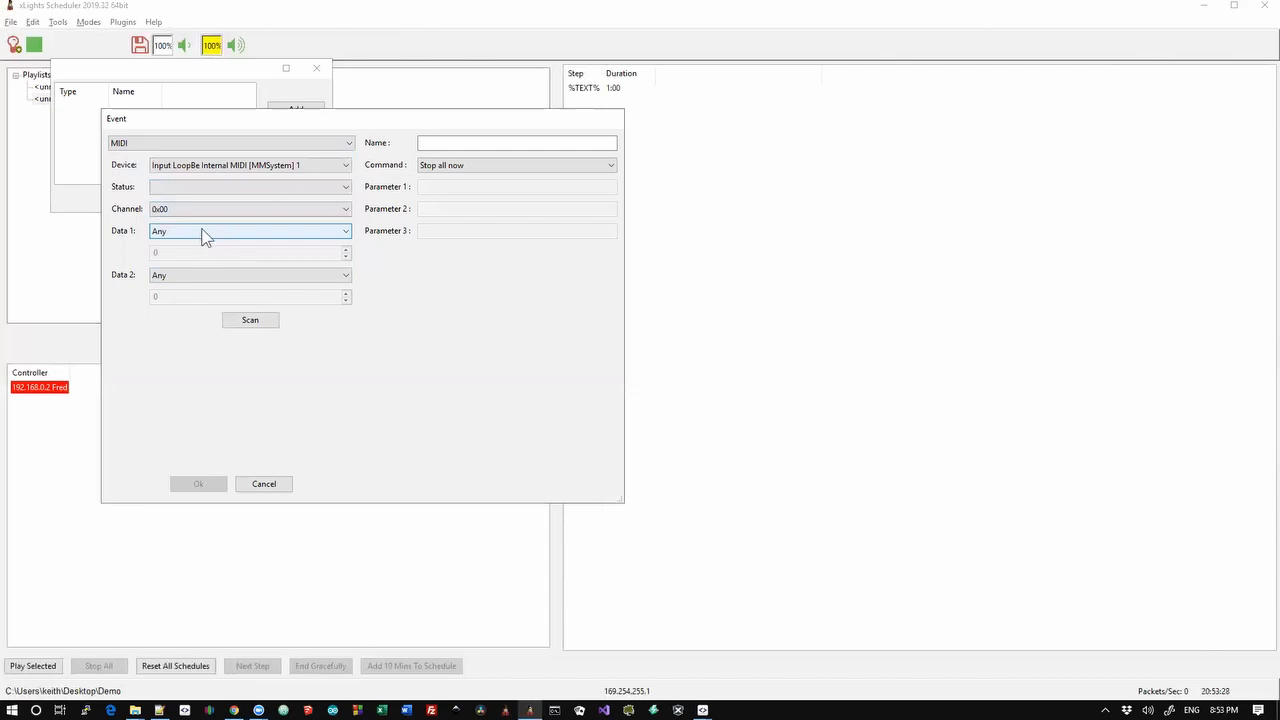
click(203, 231)
click(201, 230)
click(180, 275)
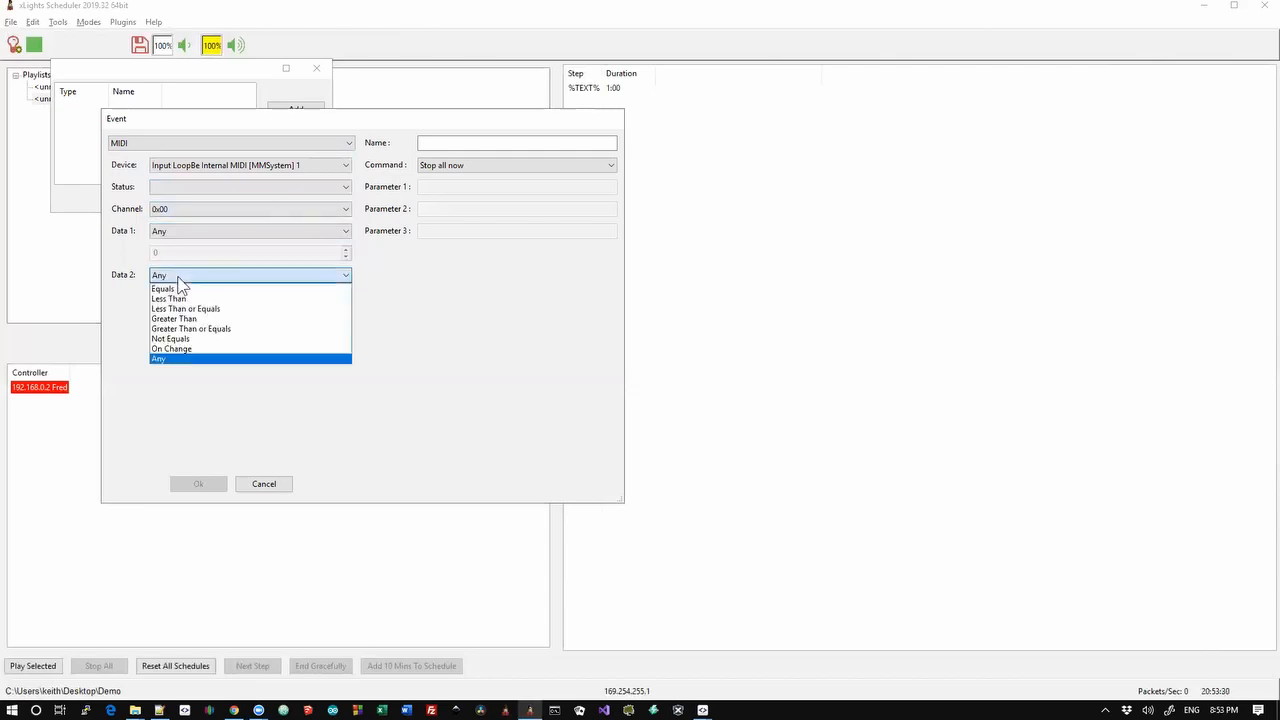
click(122, 284)
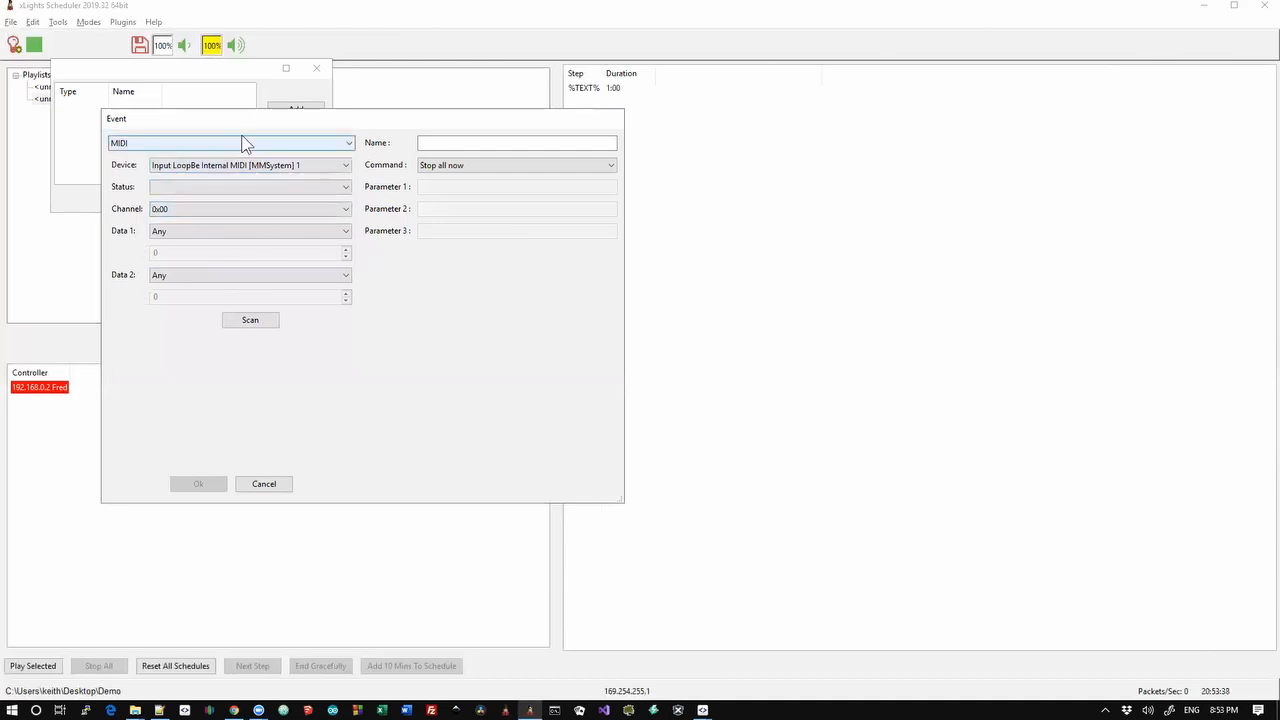
Switch the event back to MQTT, check the broker 127.0.0.1 and port 1883, then discard it
click(217, 143)
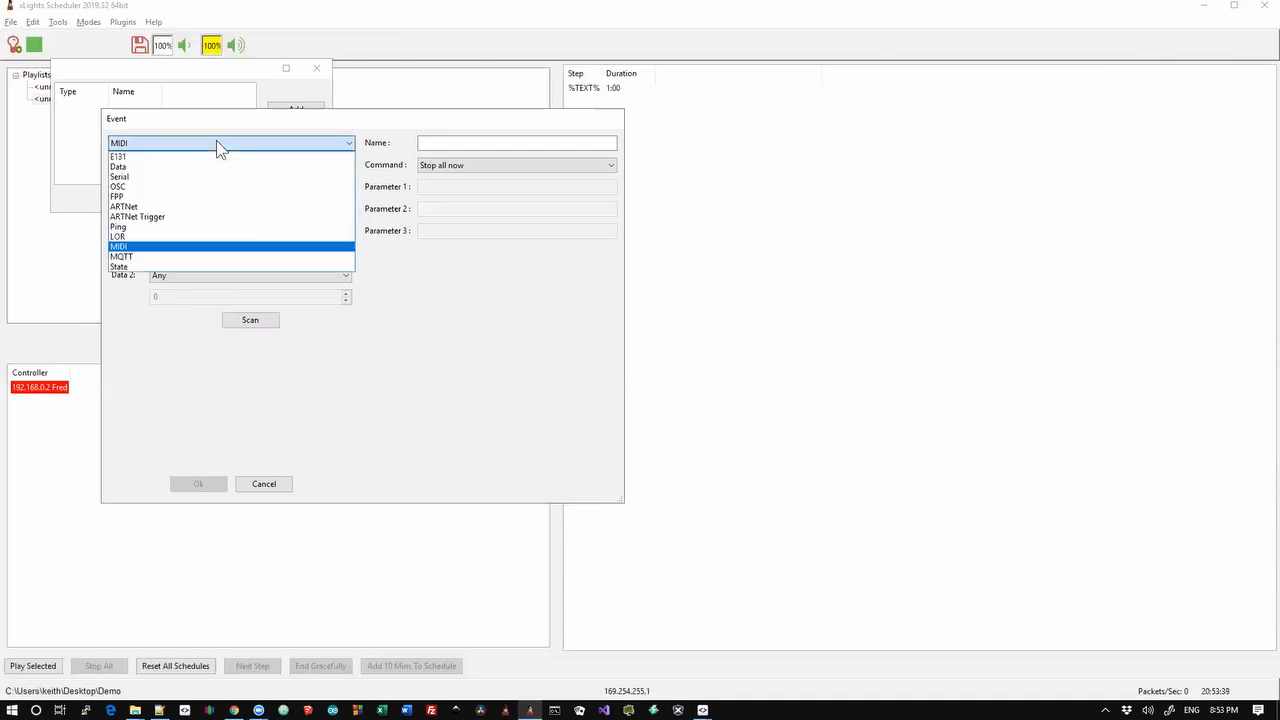
click(127, 256)
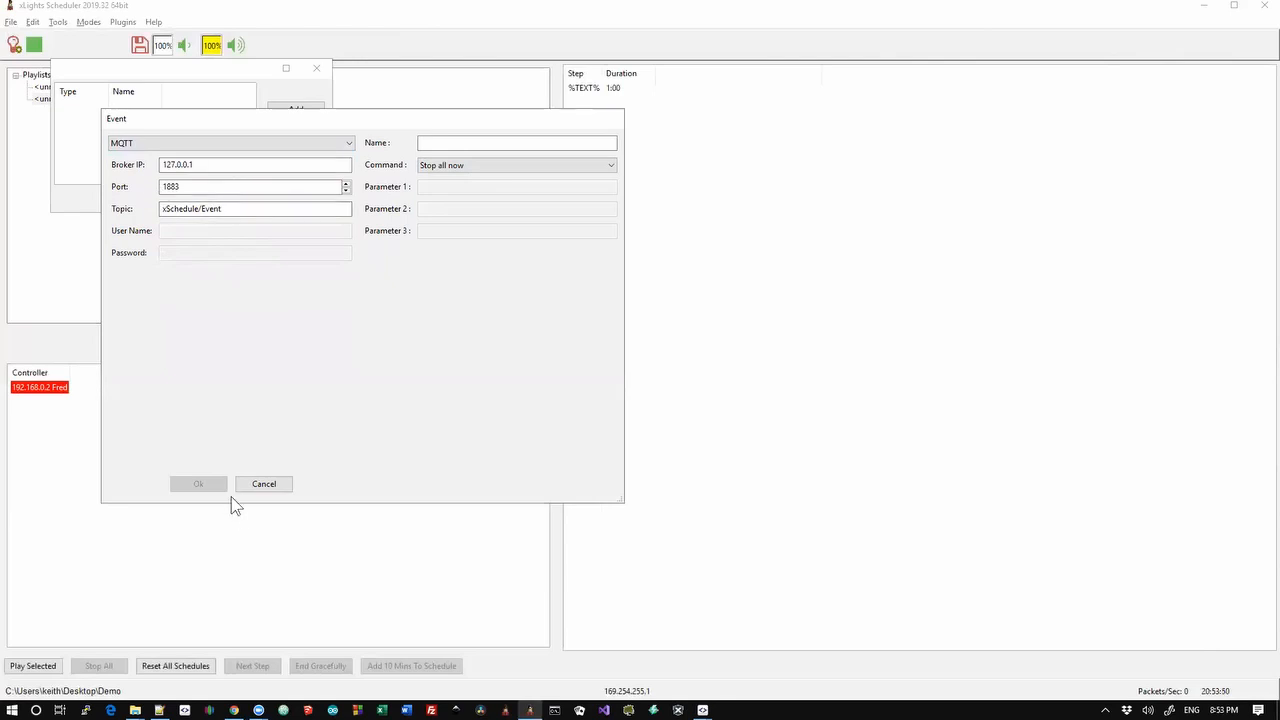
click(264, 485)
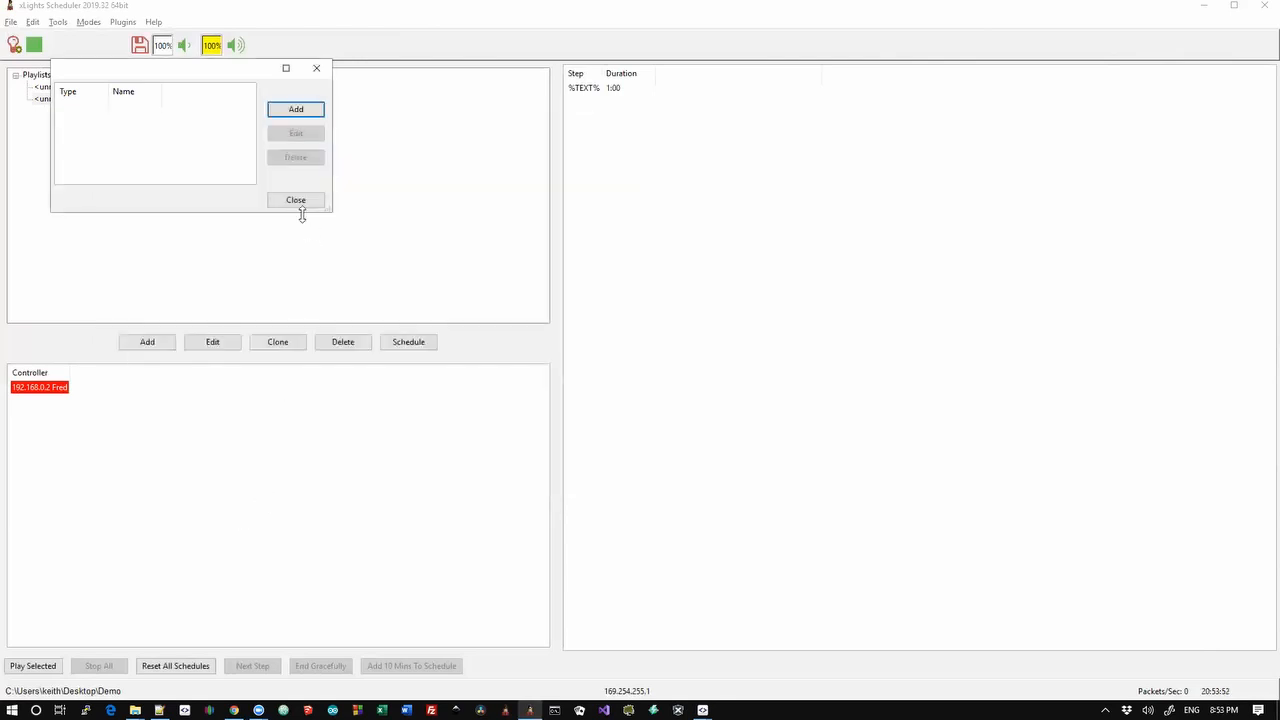
Close the empty event list and add an MQTT item to the second playlist's %TEXT% step
click(297, 201)
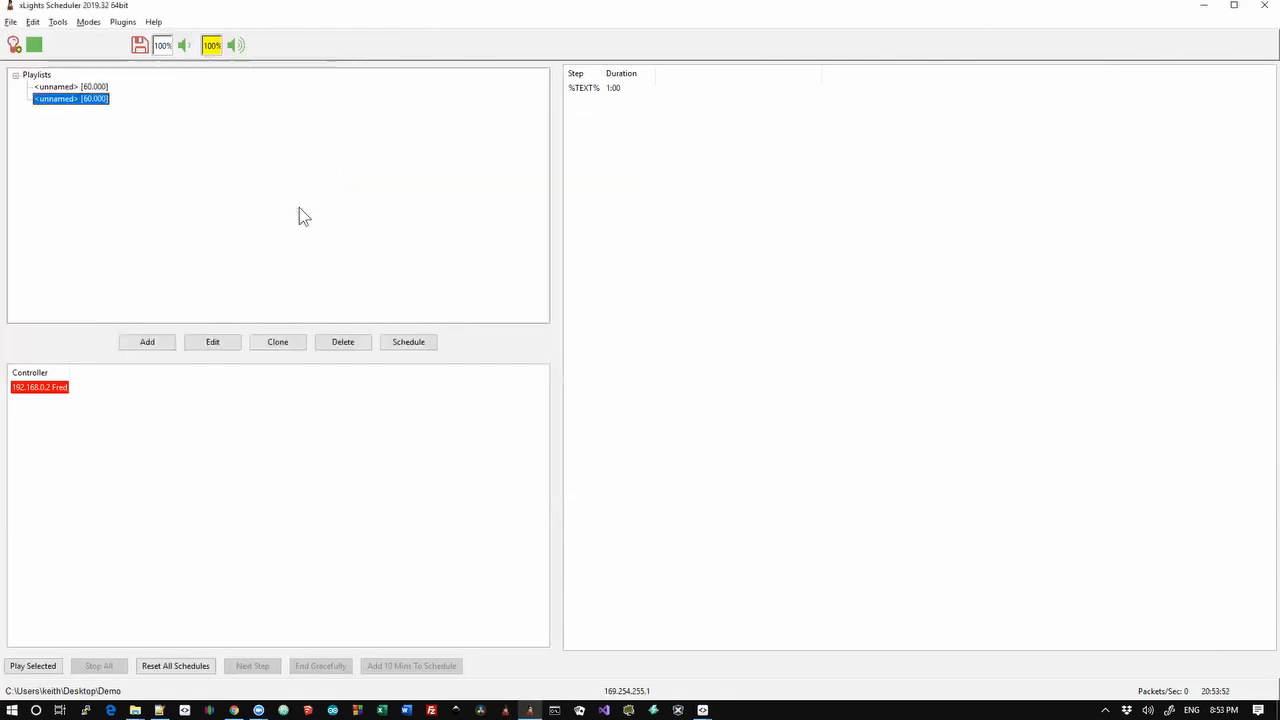
double_click(91, 102)
right_click(298, 64)
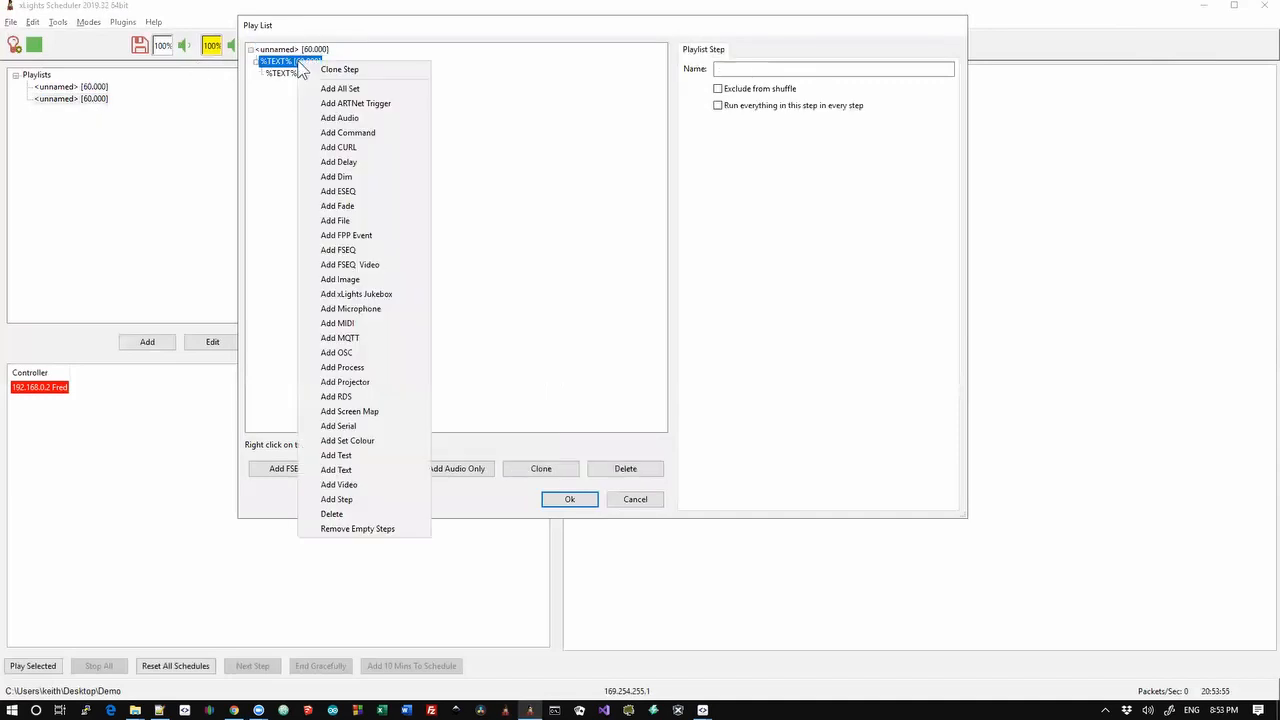
click(374, 339)
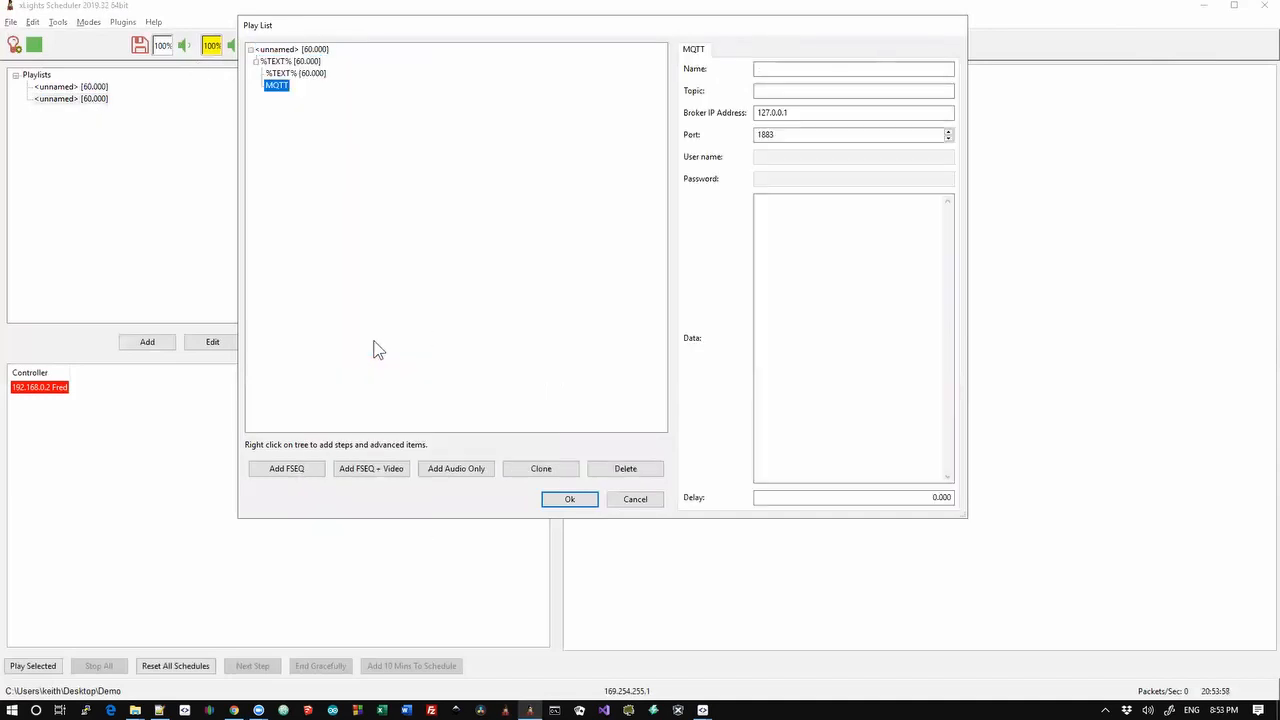
Check the MQTT item's topic, broker IP and data variables, then discard the playlist edits
click(779, 91)
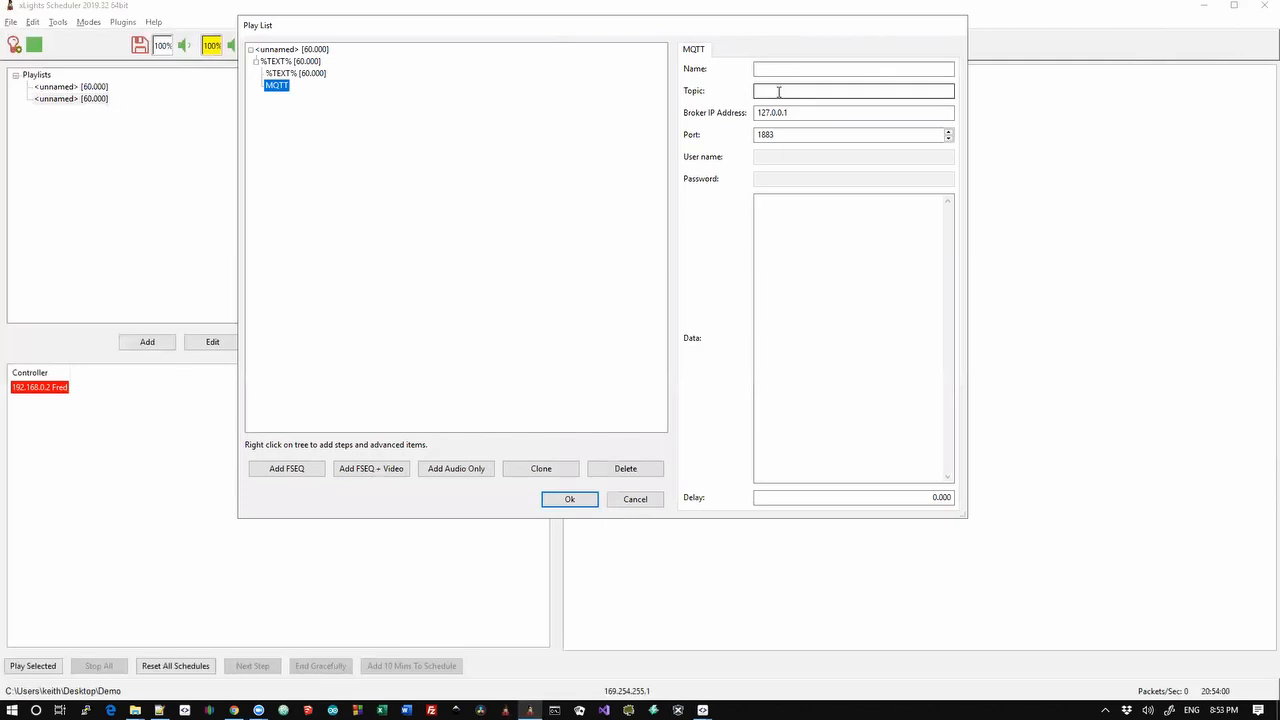
click(813, 113)
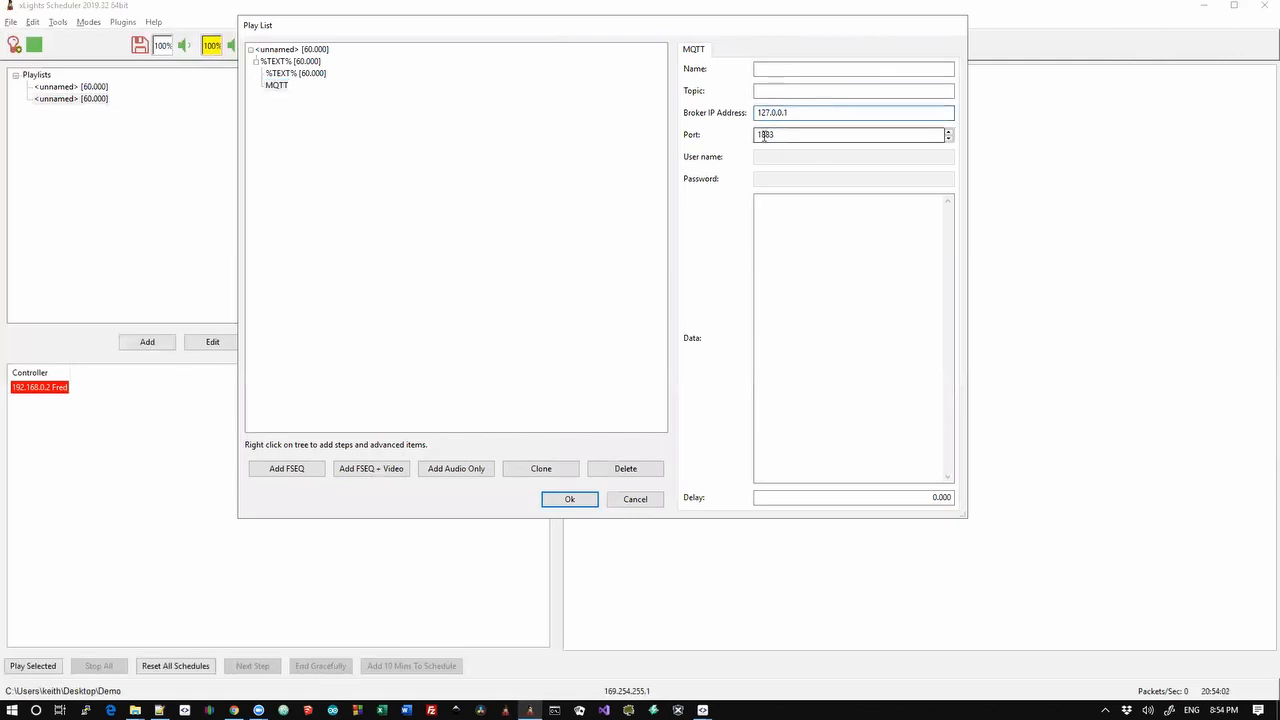
click(829, 311)
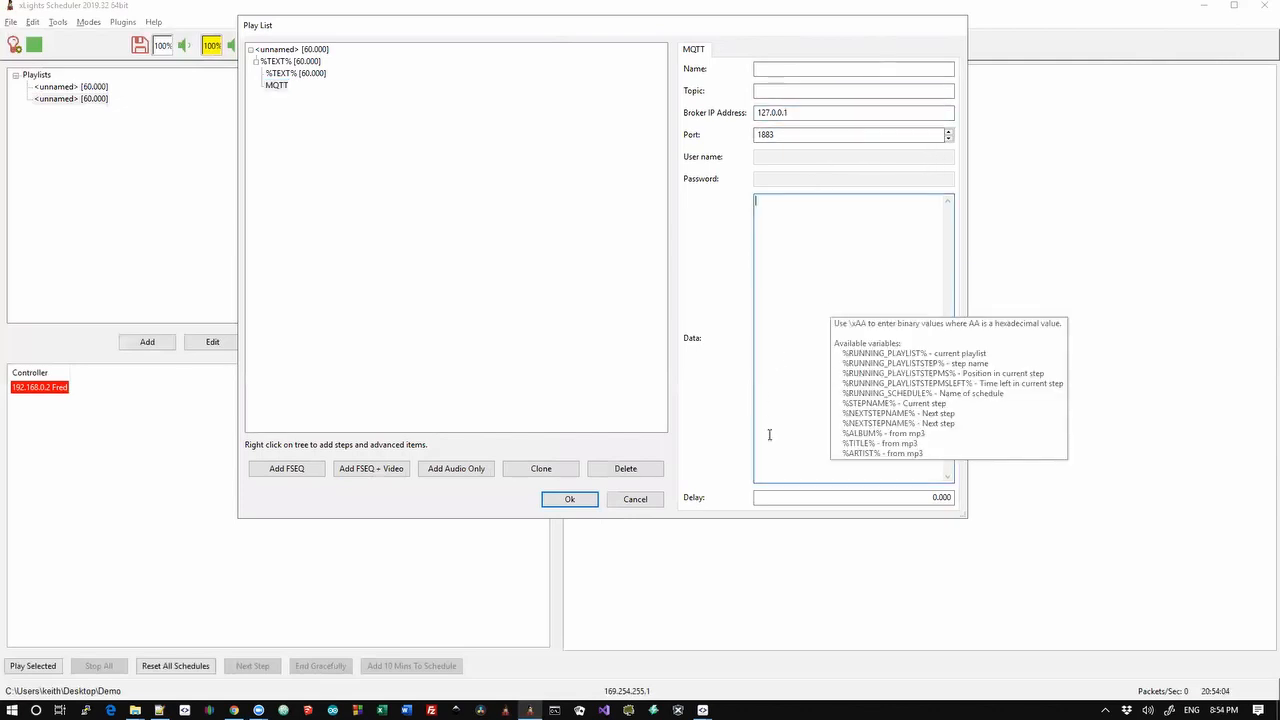
click(416, 242)
click(630, 500)
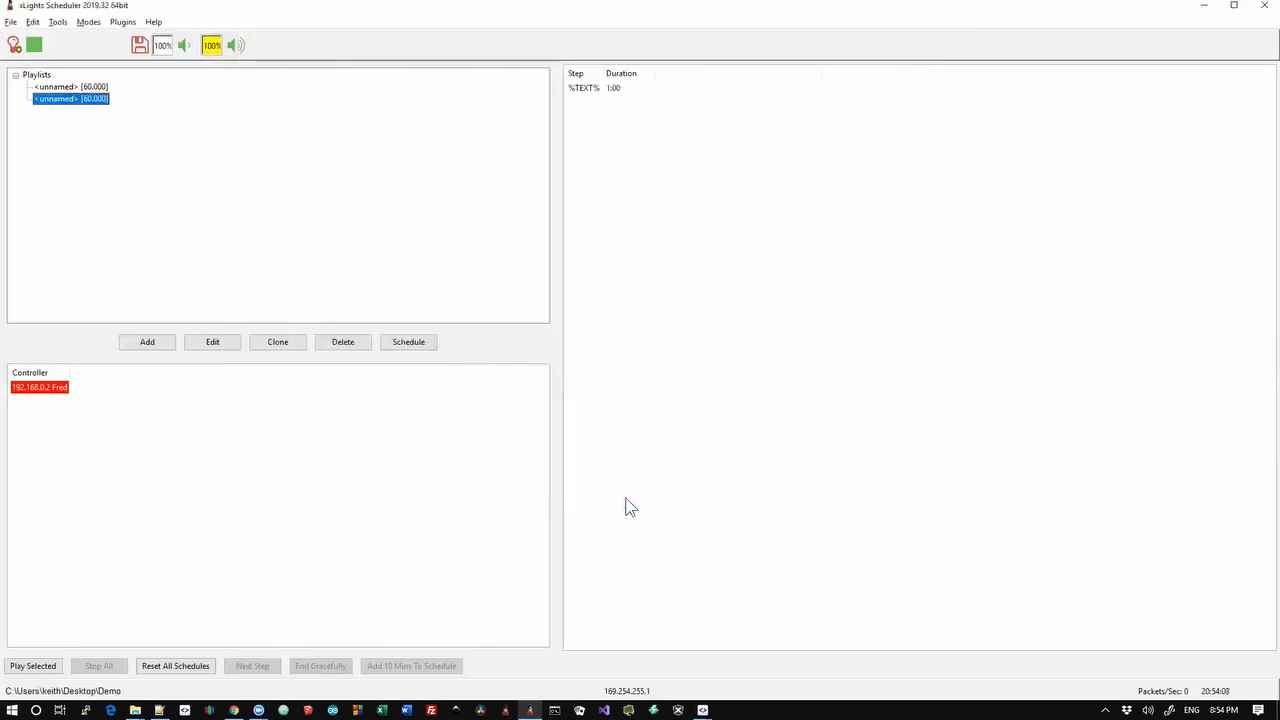
key(alt+Tab)
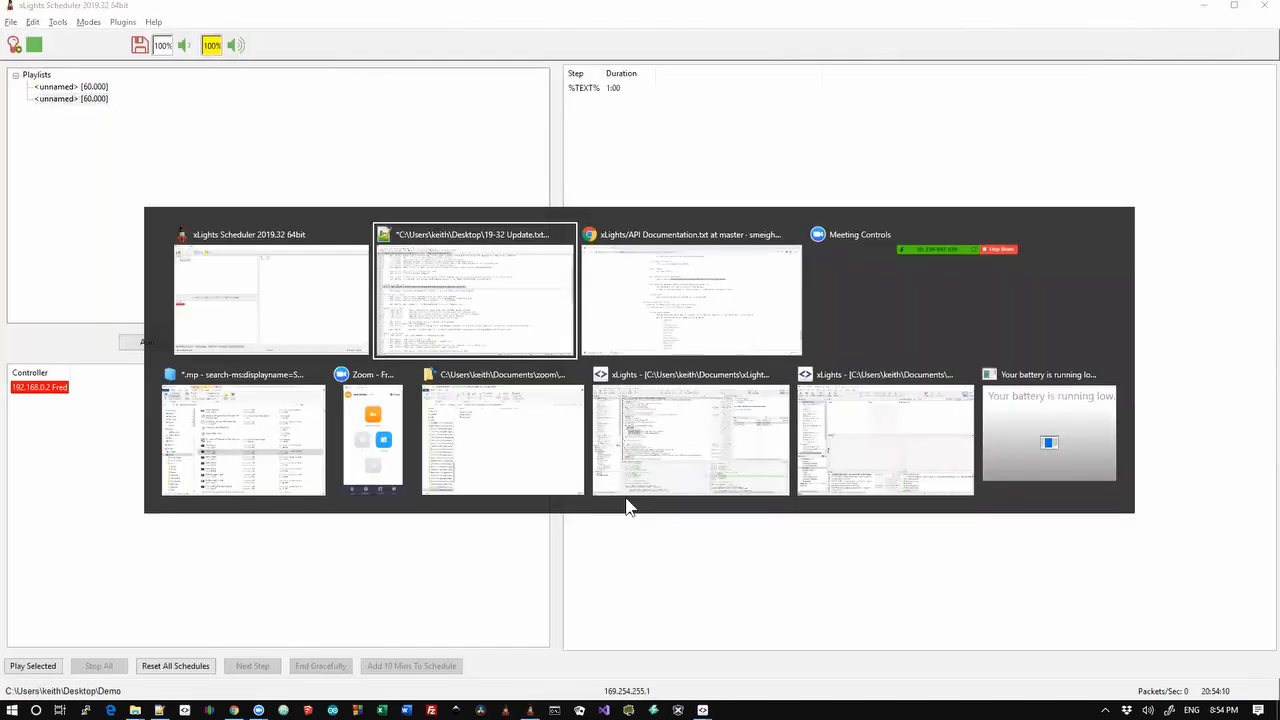
Go to the top 2019.32 changelog entries and highlight the RDS PS support line
key(Up)
key(Up)
key(Up)
key(Up)
key(Up)
key(Up)
key(Up)
key(Up)
key(Up)
key(Up)
key(Up)
key(Up)
key(Up)
key(Up)
key(Up)
key(Up)
key(Up)
key(Up)
key(Up)
key(Up)
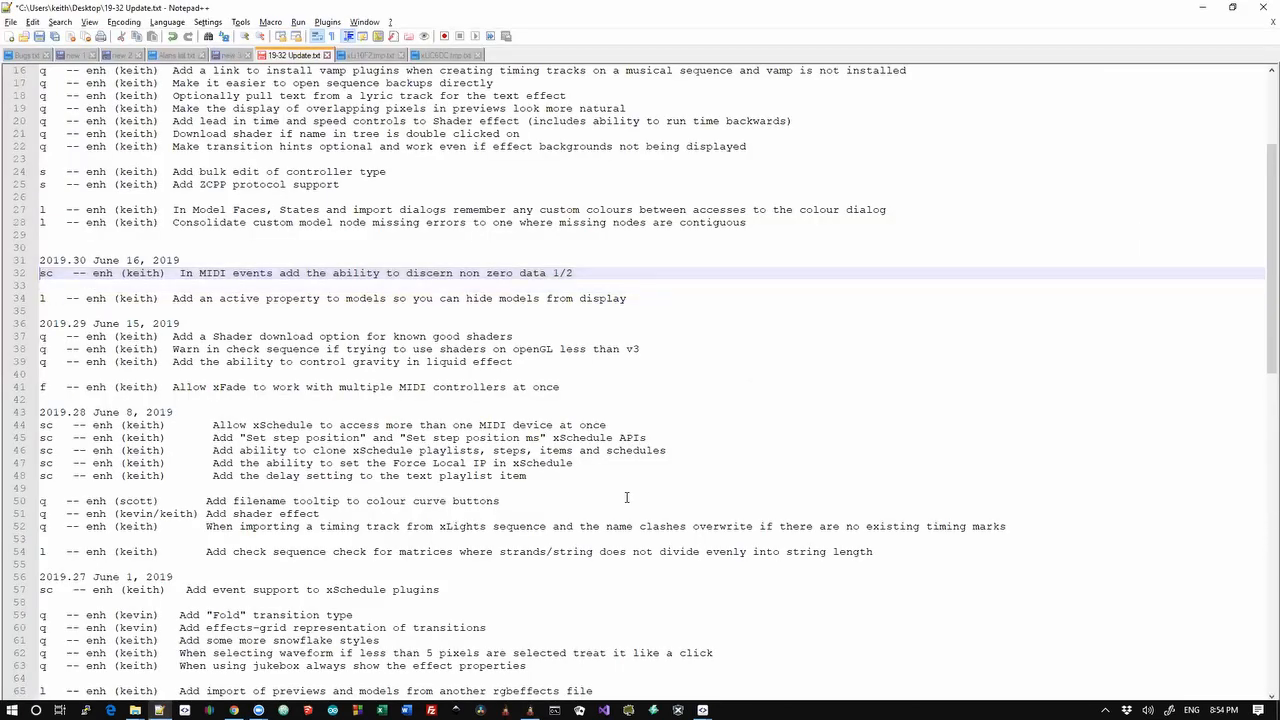
key(Up)
key(Up)
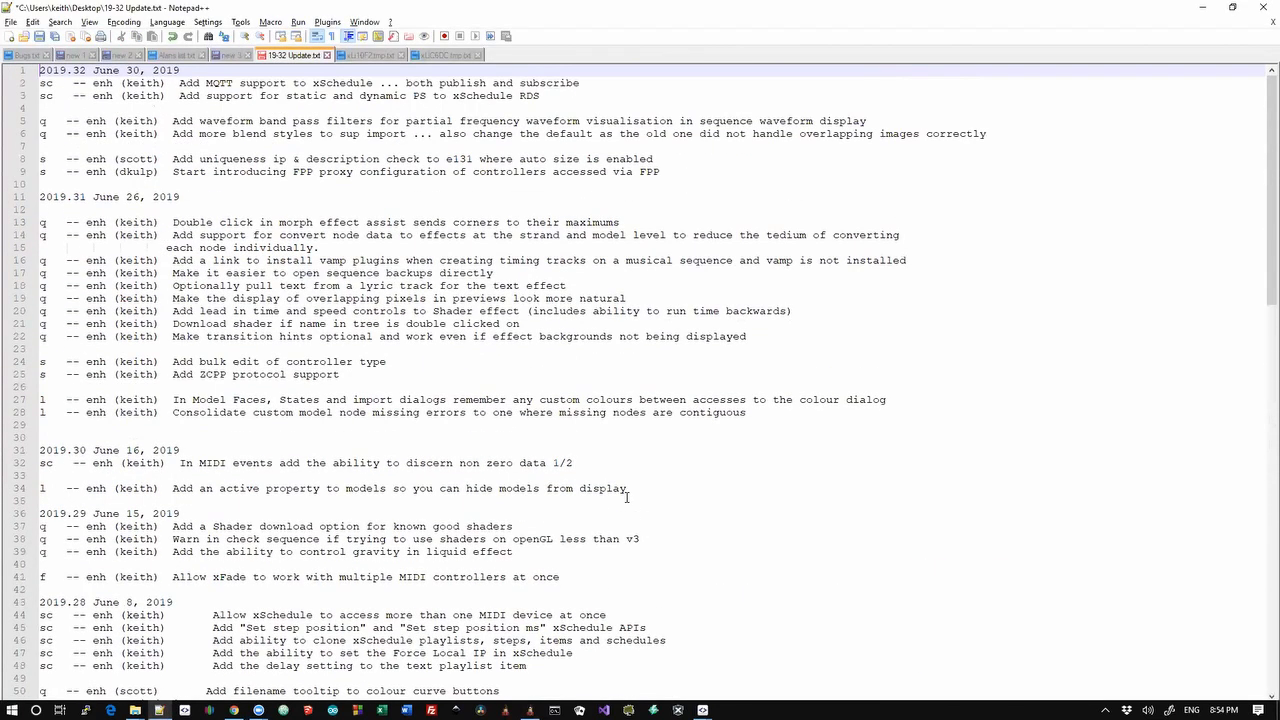
key(Down)
key(Down)
key(Down)
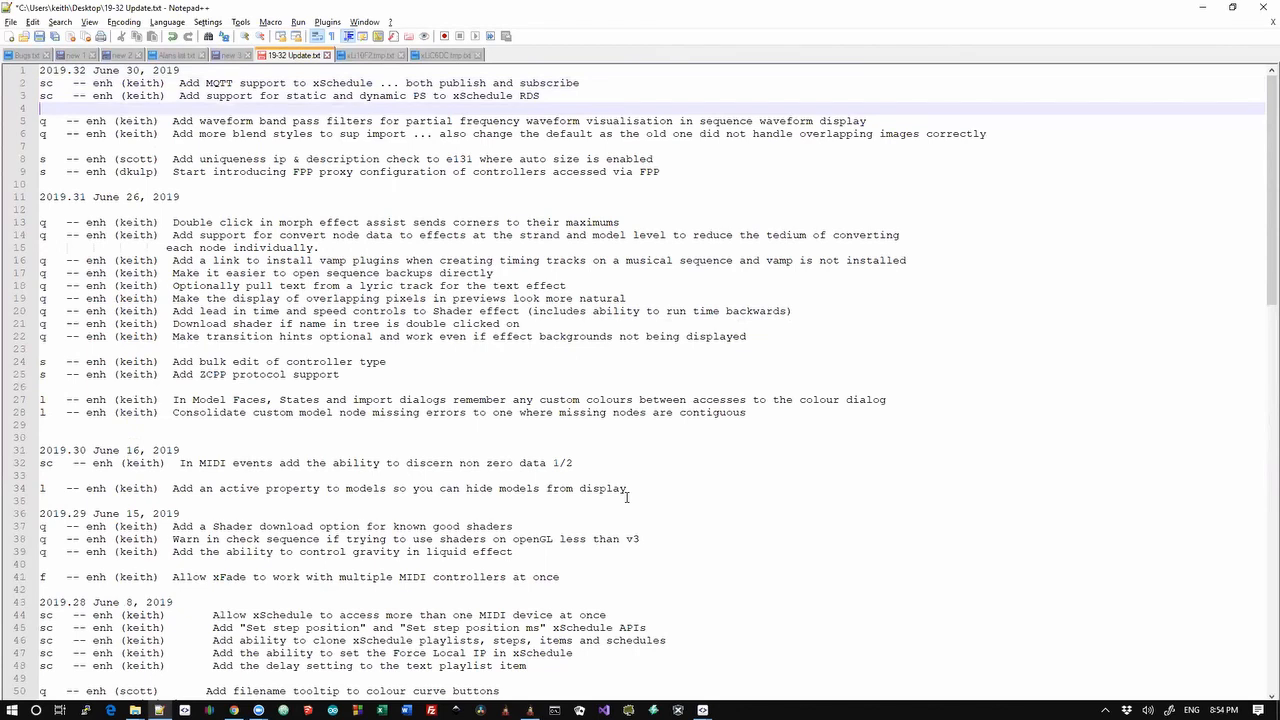
key(shift+Up)
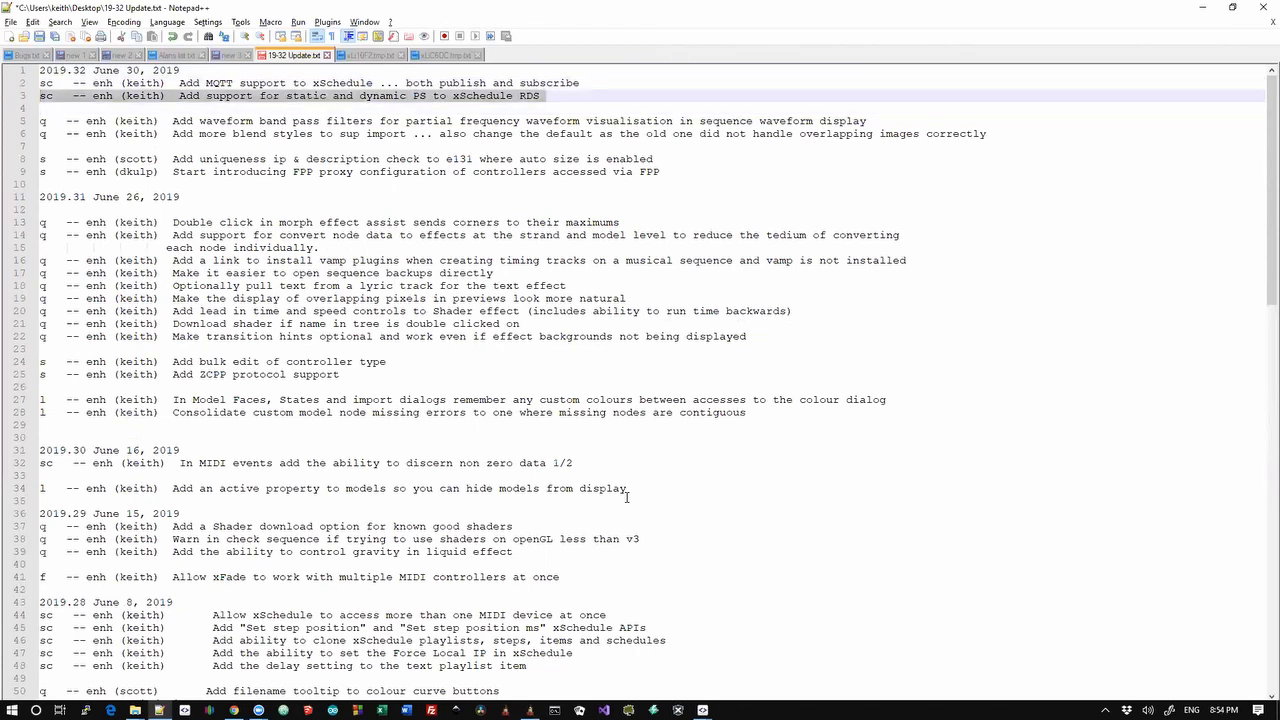
key(alt+Tab)
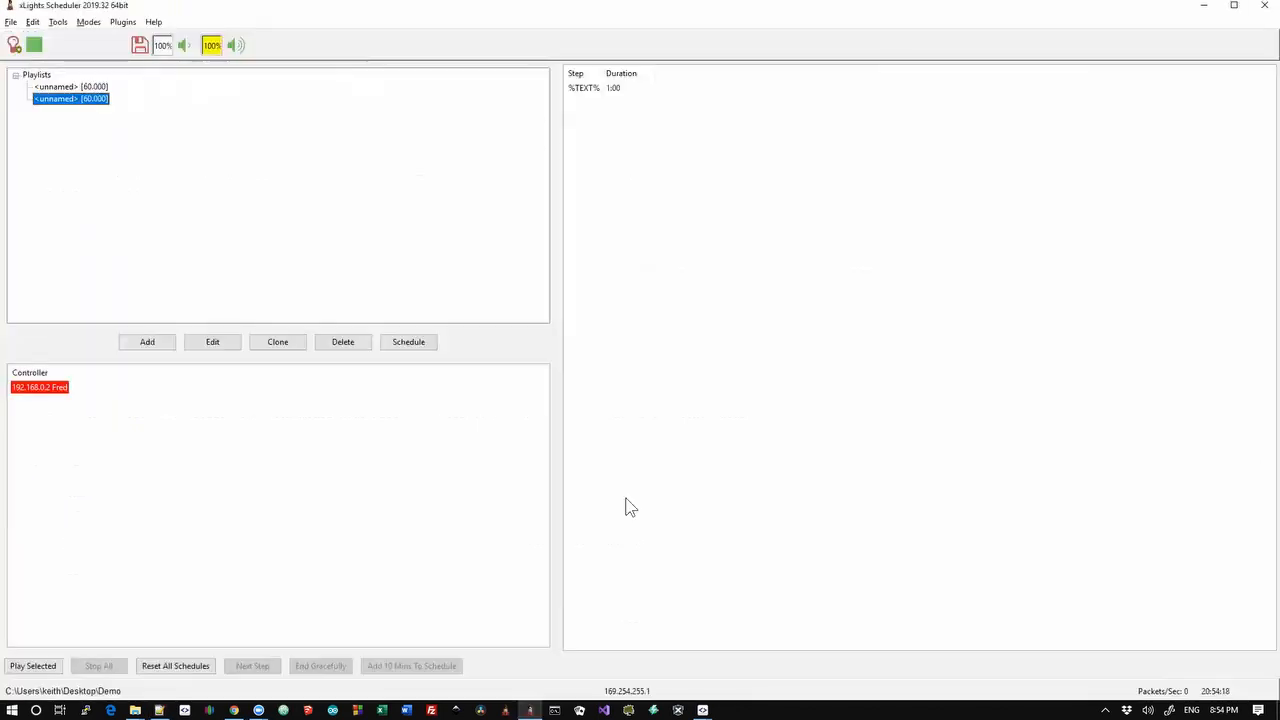
Add an RDS item to the second playlist's %TEXT% step, check its station name, then discard it
double_click(55, 98)
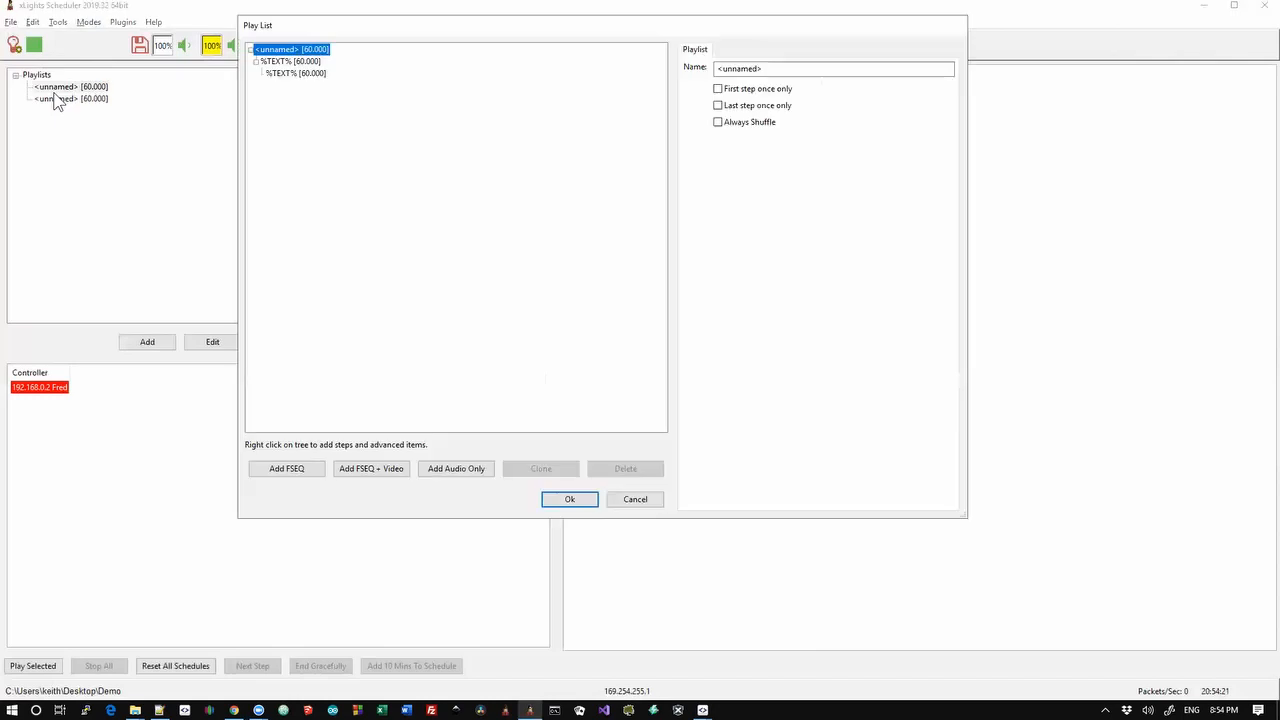
click(296, 62)
right_click(296, 68)
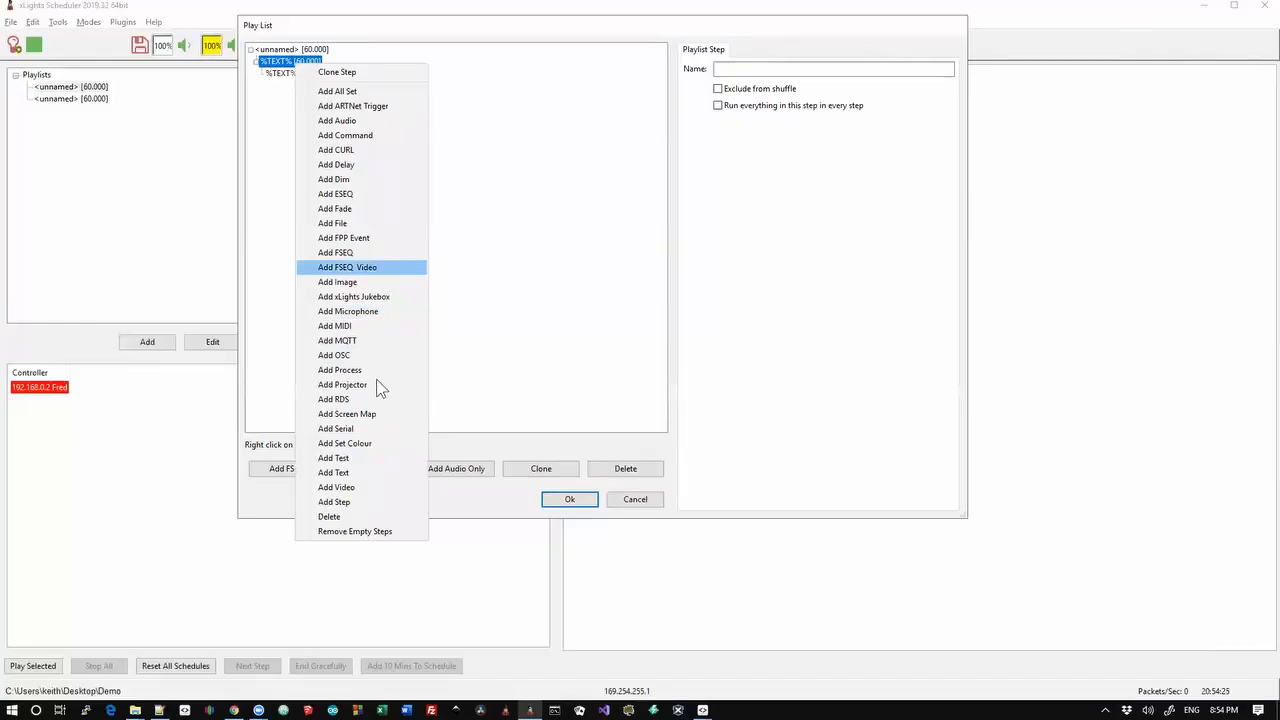
click(365, 400)
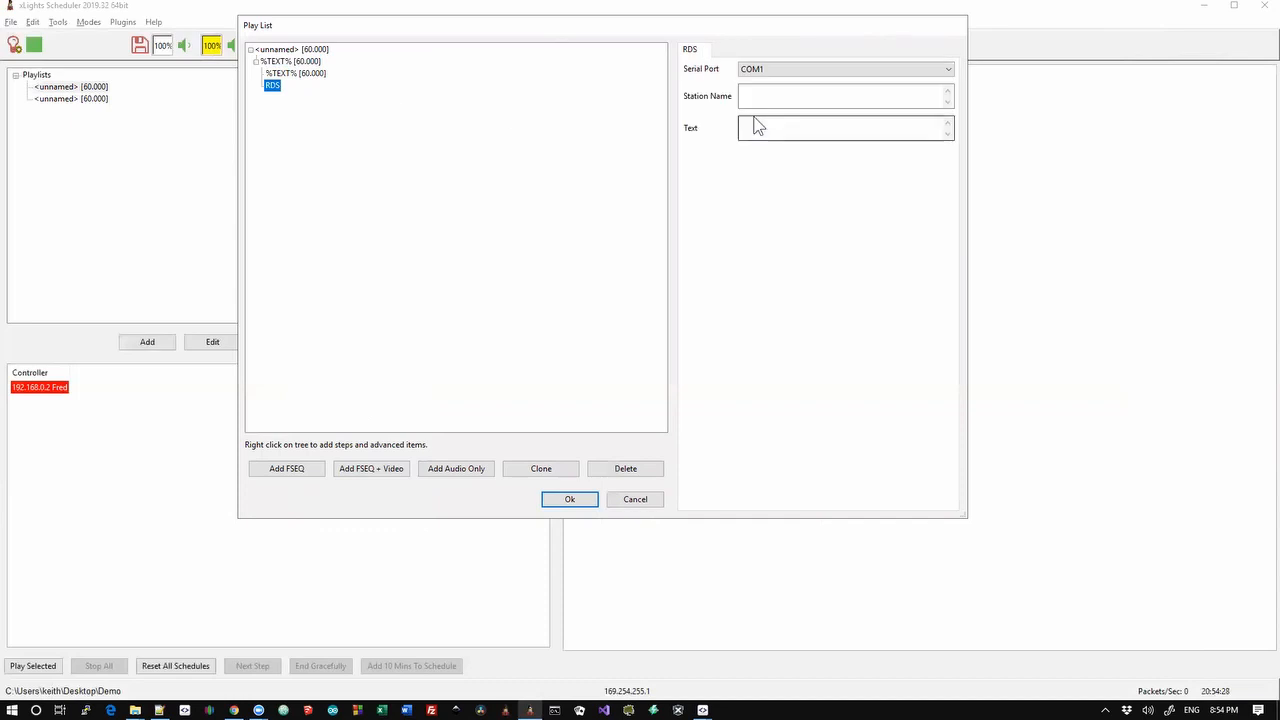
click(767, 94)
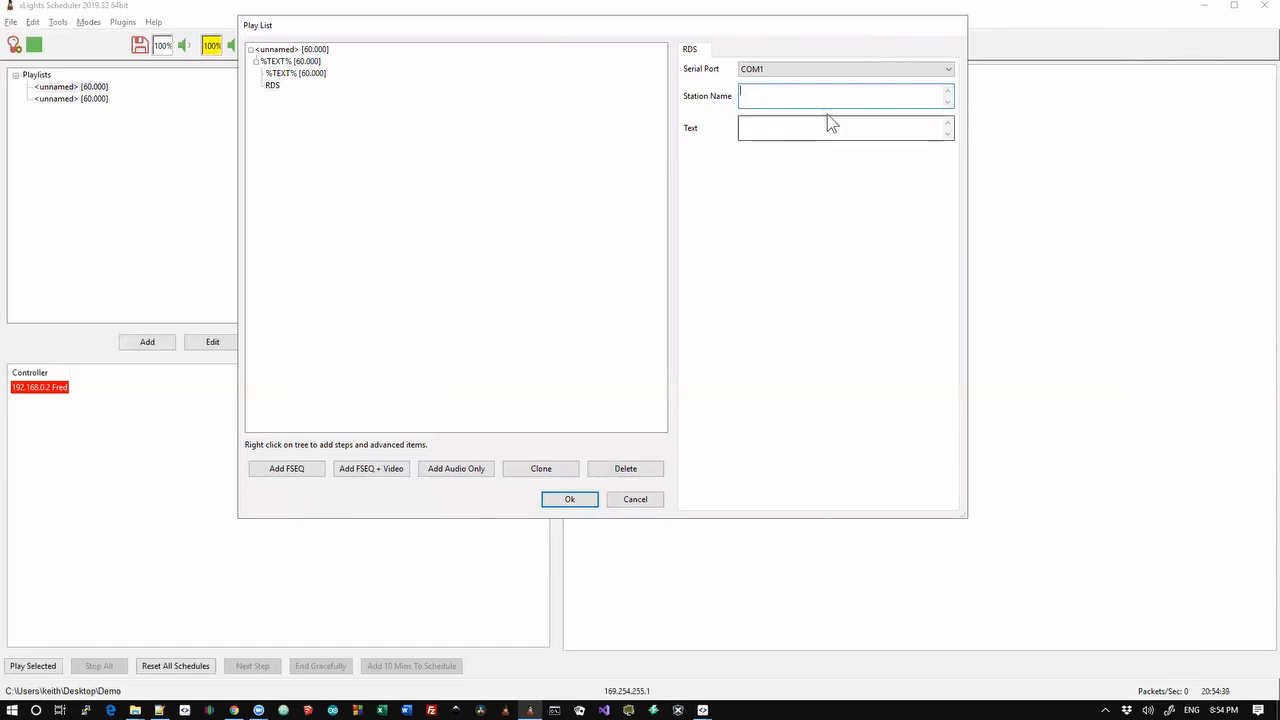
click(633, 500)
key(alt+Tab)
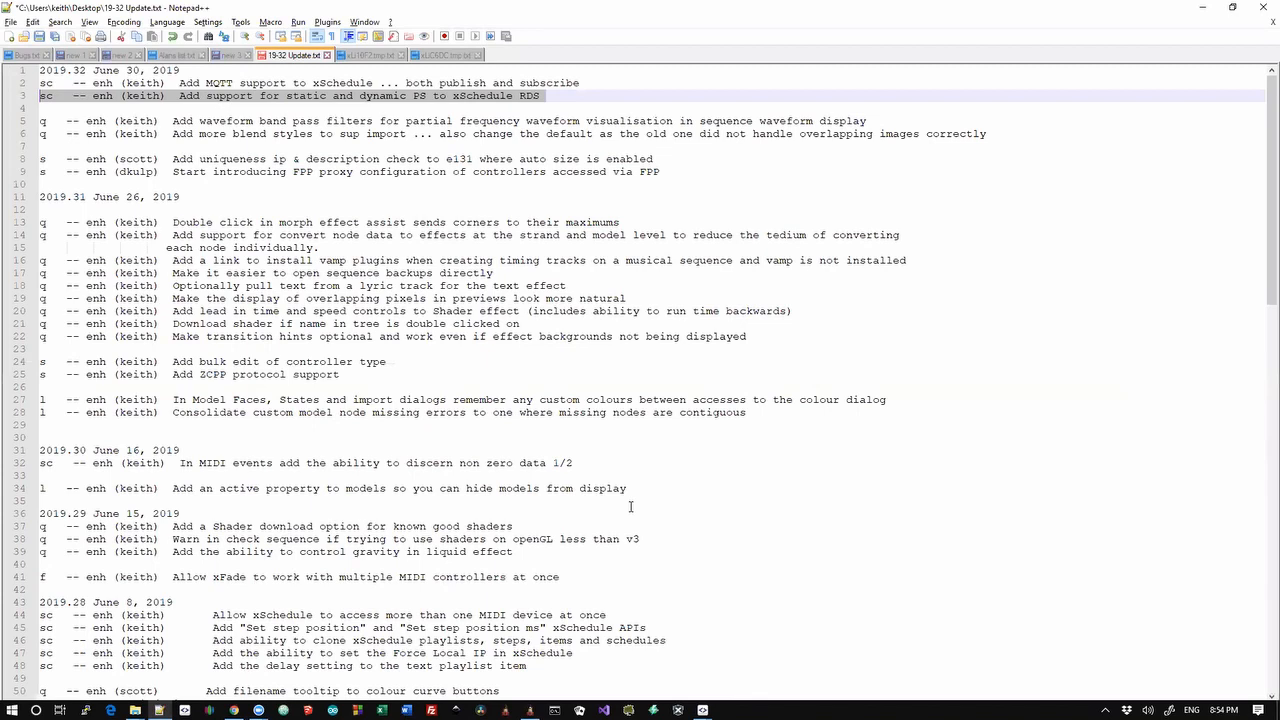
Highlight the xFade multiple MIDI controllers entry in the changelog
scroll(631, 507, down, 16)
scroll(631, 507, up, 16)
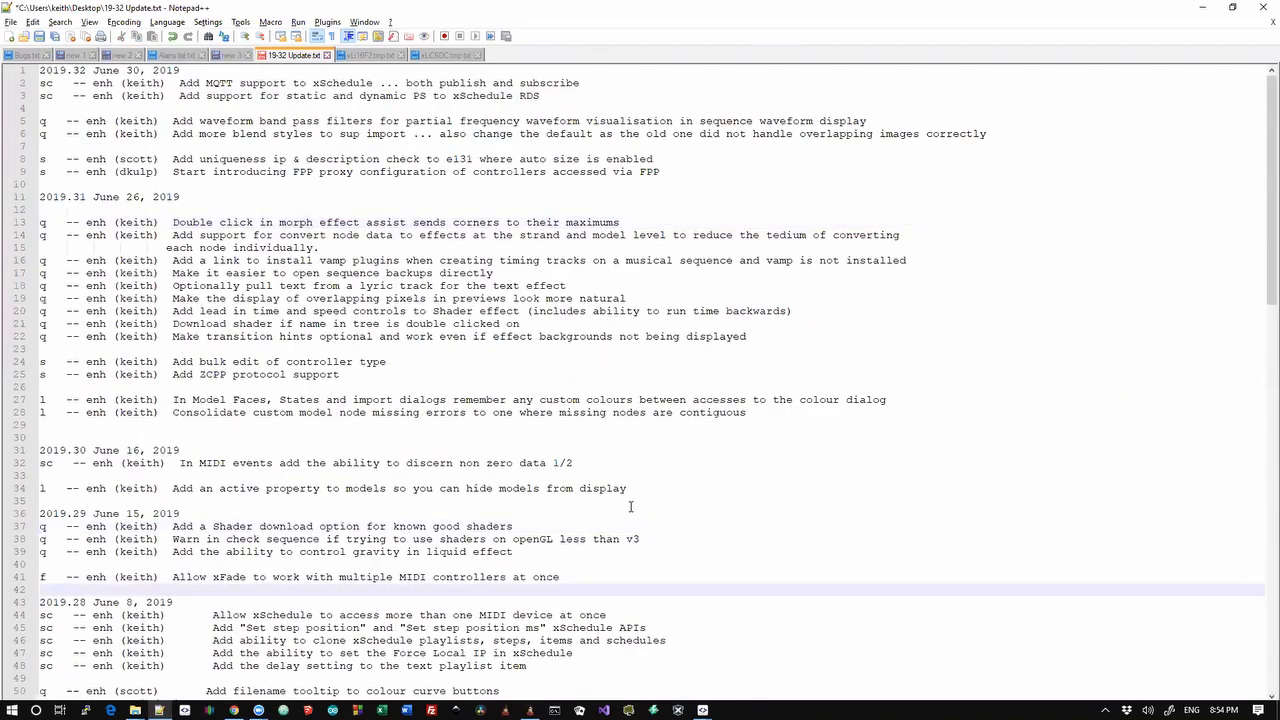
key(Up)
key(shift+Down)
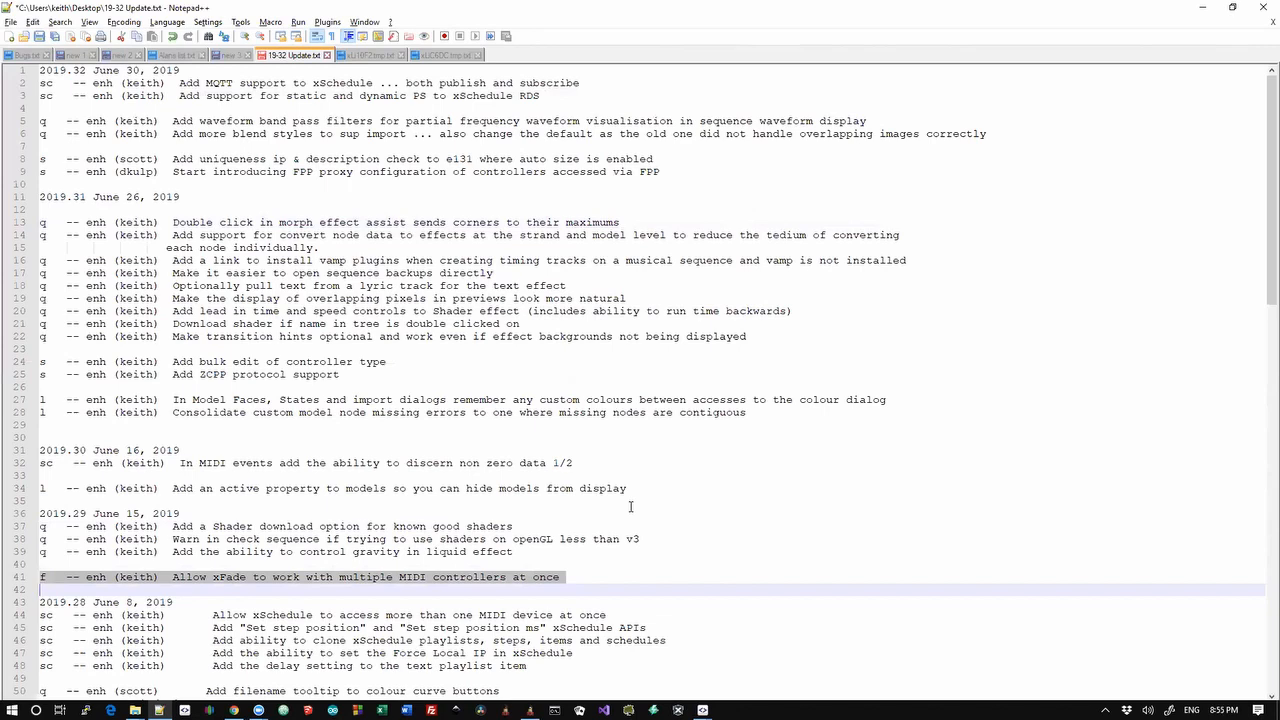
Page down to highlight the xFade multiple-machines entry, then jump to the changelog's end
key(Page_Down)
key(Down)
key(Down)
key(Down)
key(Down)
key(Down)
key(Down)
key(Down)
key(Down)
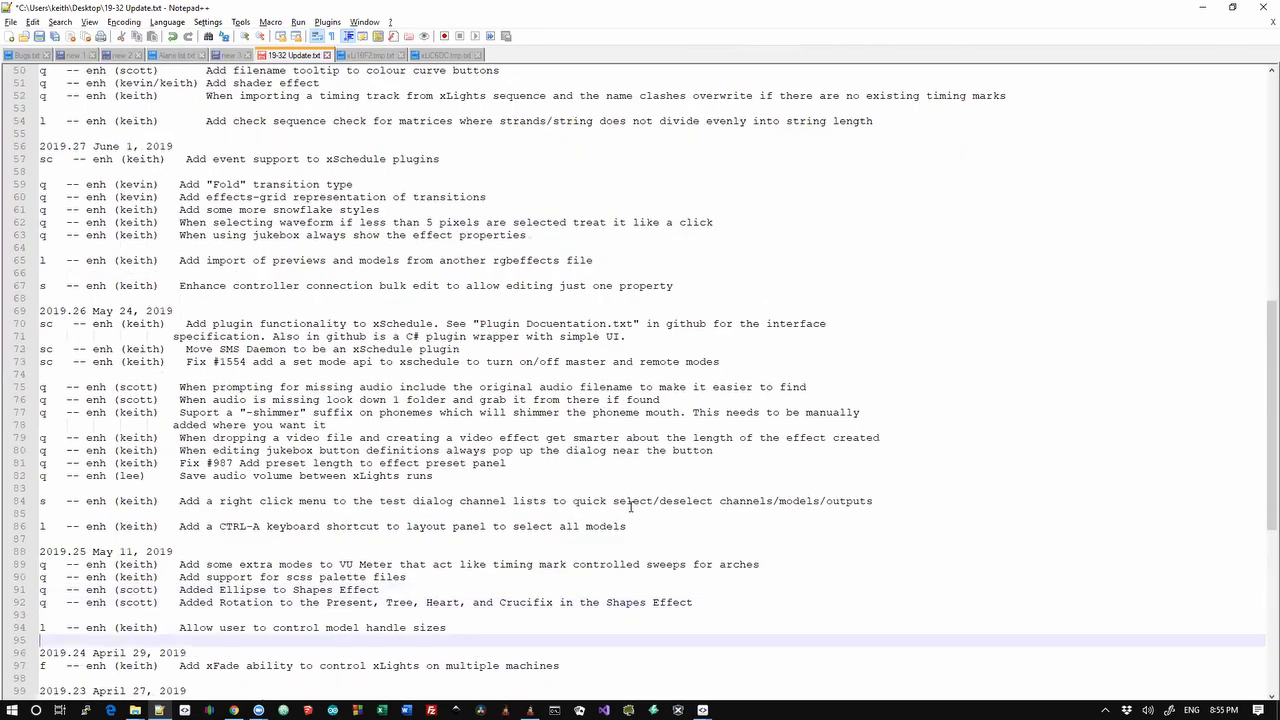
key(Up)
key(Up)
key(shift+Down)
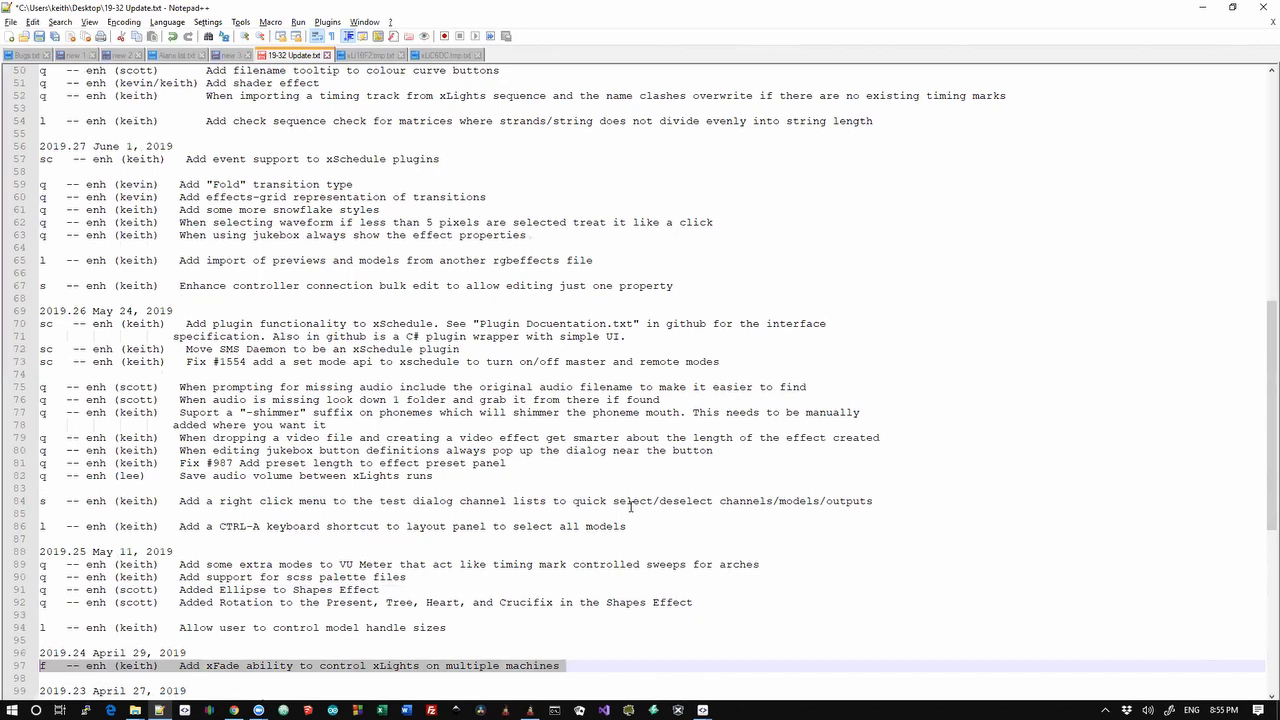
key(ctrl+End)
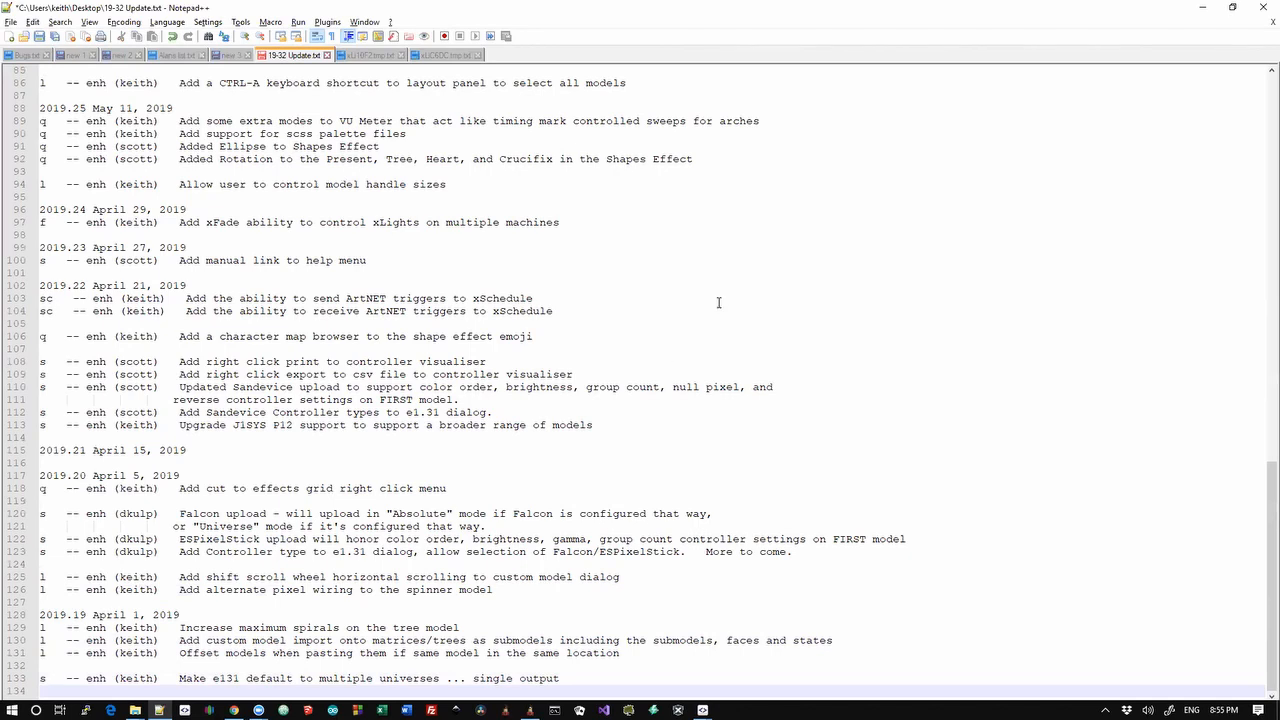
key(alt+Tab)
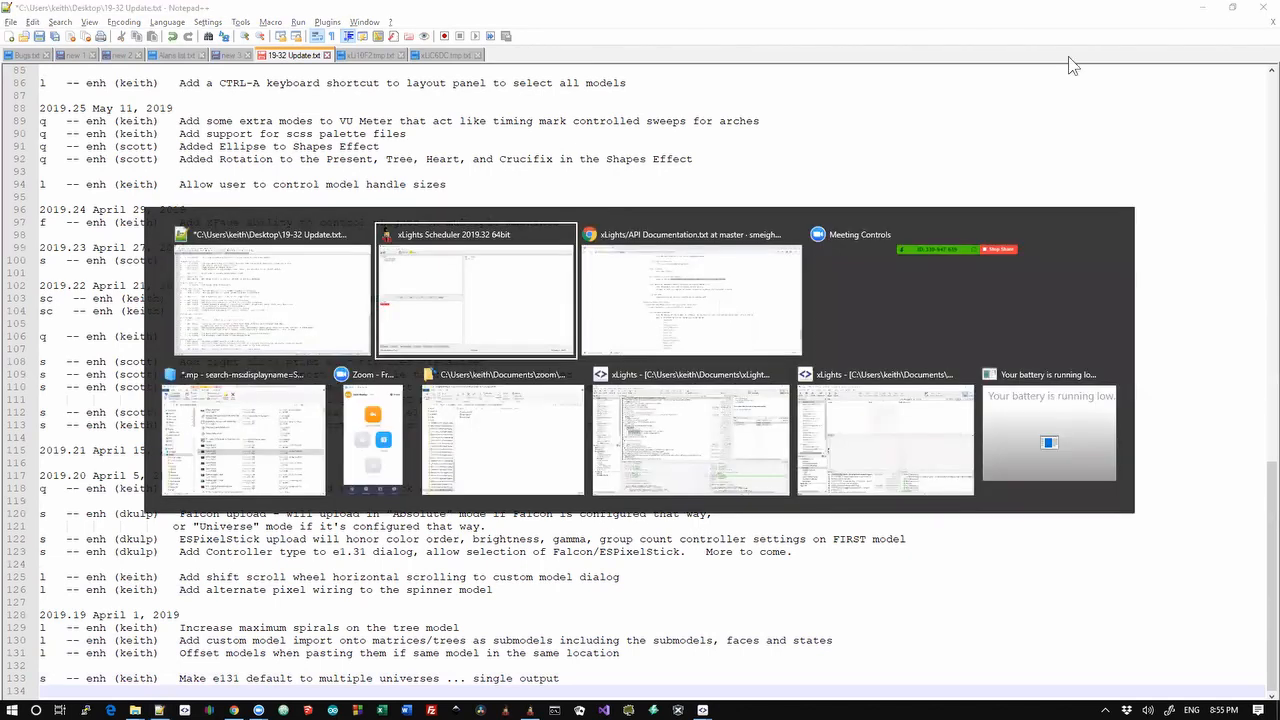